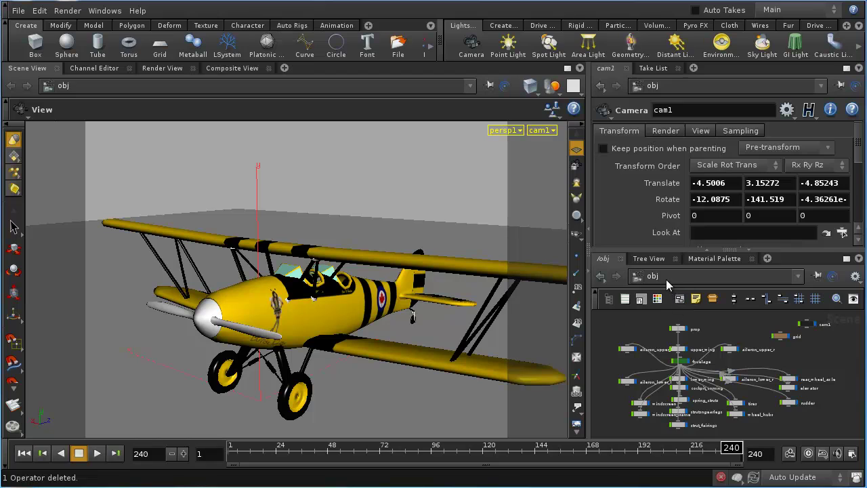
Switch the network view to the out context and add a Mantra render node.
click(729, 277)
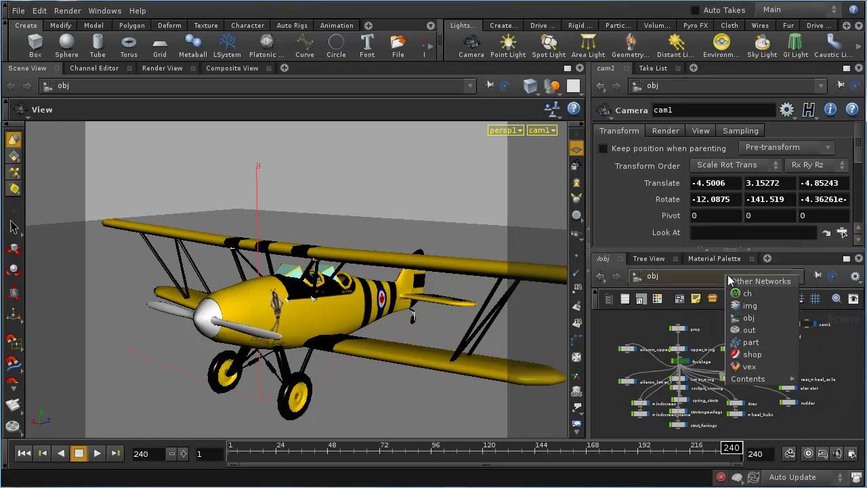
click(752, 330)
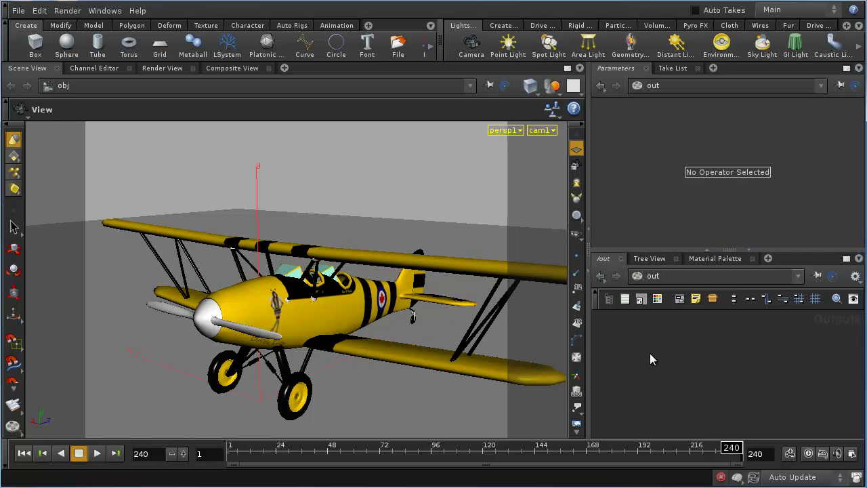
key(Tab)
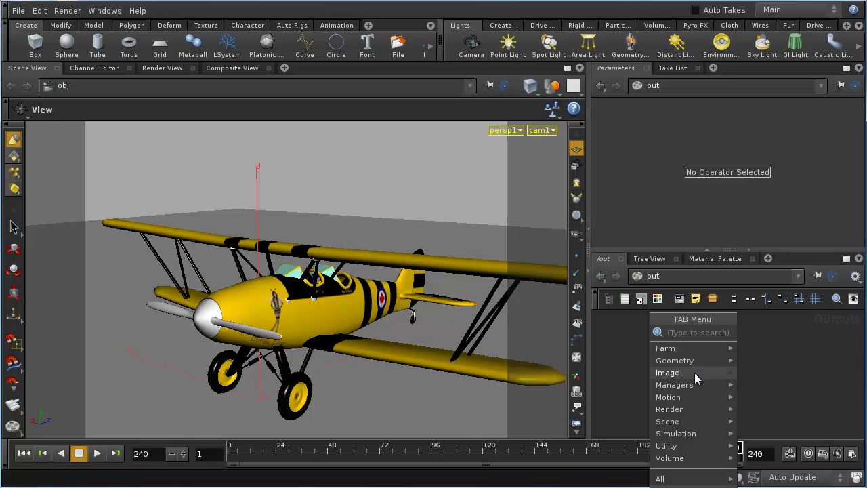
mouse_move(724, 411)
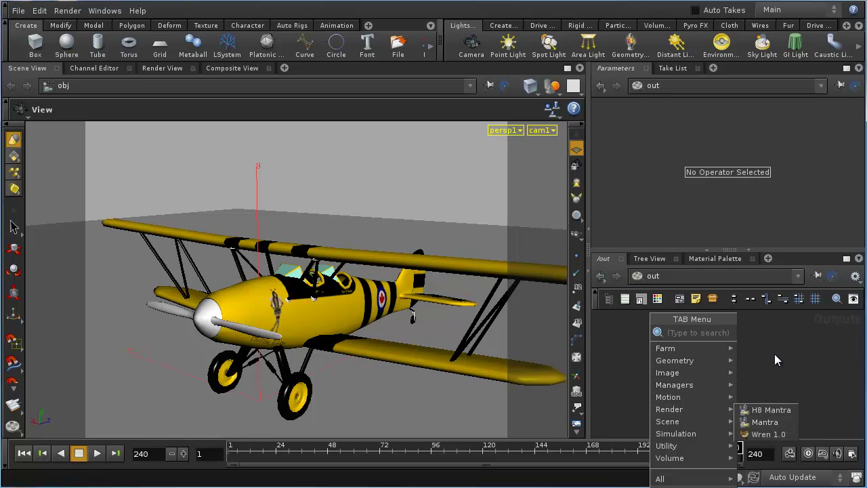
key(Escape)
key(Tab)
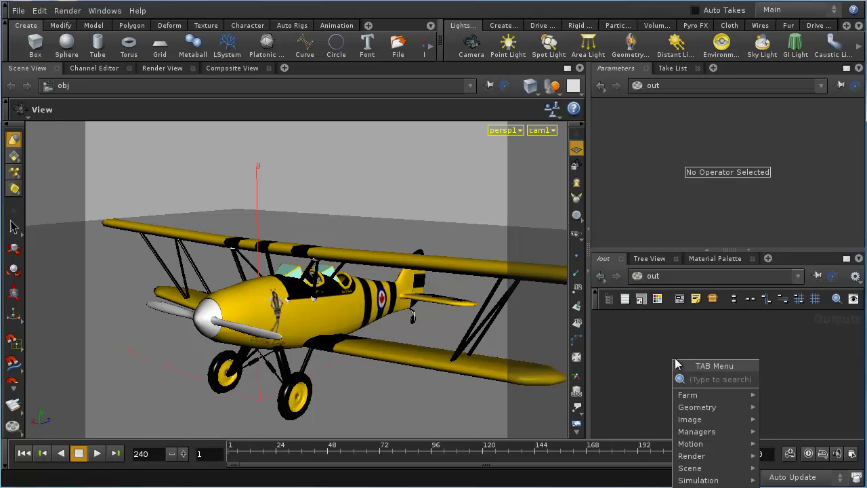
text(Mantra)
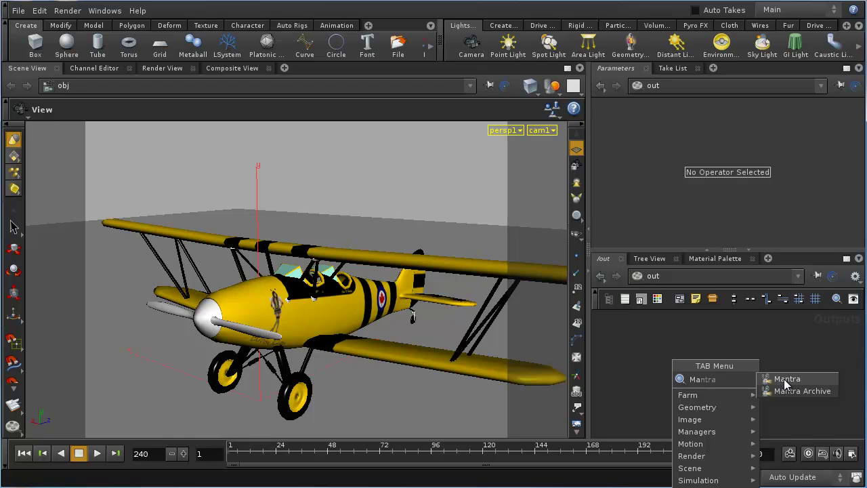
click(785, 383)
click(701, 359)
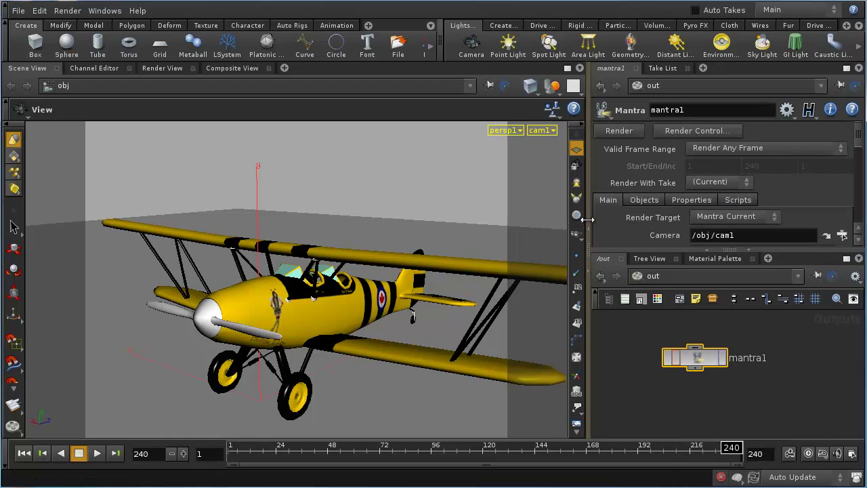
Enlarge the parameter area in width and height and frame the mantra1 node in the network view.
drag(587, 219, 445, 219)
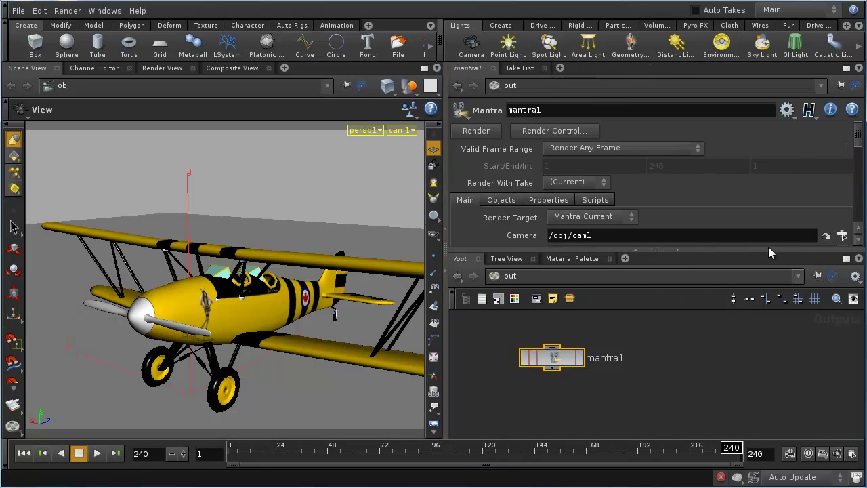
drag(750, 248, 754, 317)
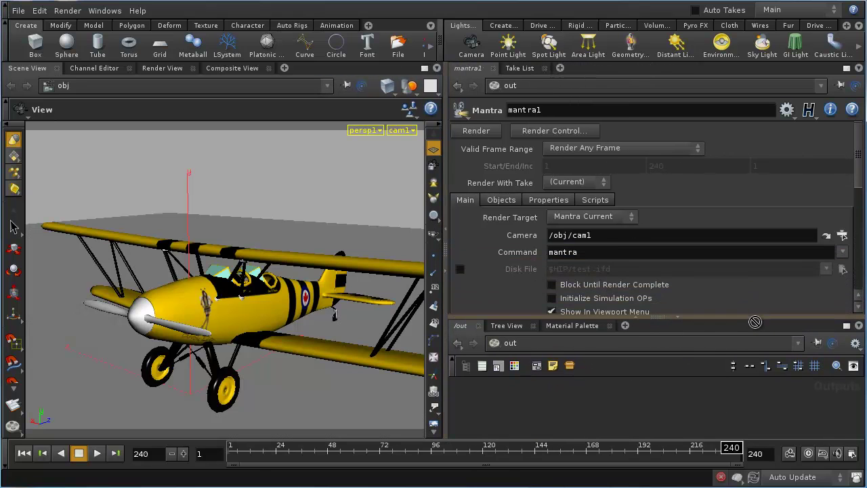
drag(858, 170, 860, 148)
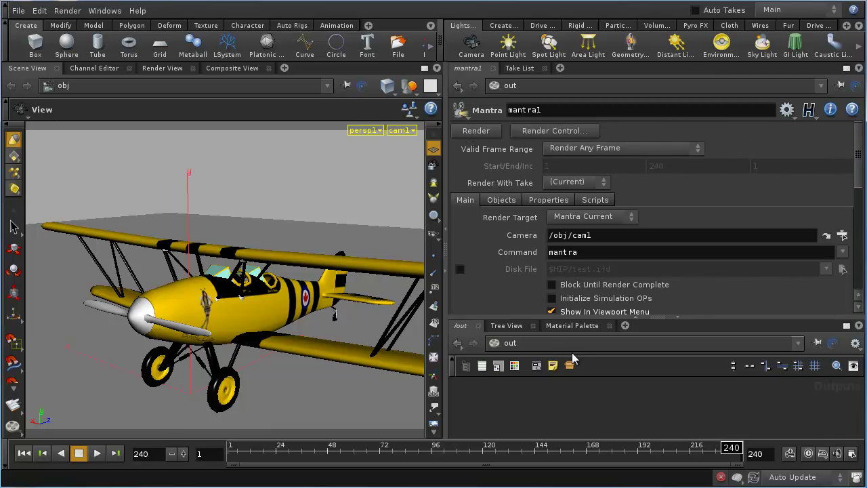
key(h)
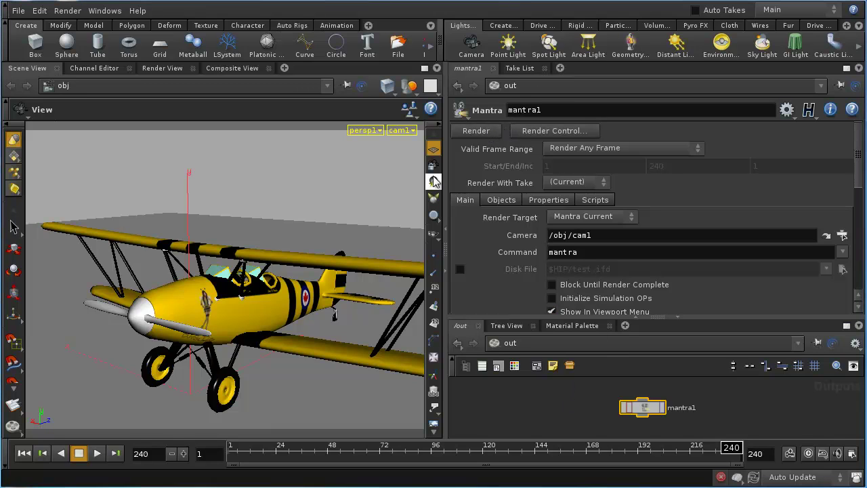
Review the Mantra node's output properties and its Valid Frame Range options, keeping Render Any Frame.
click(550, 199)
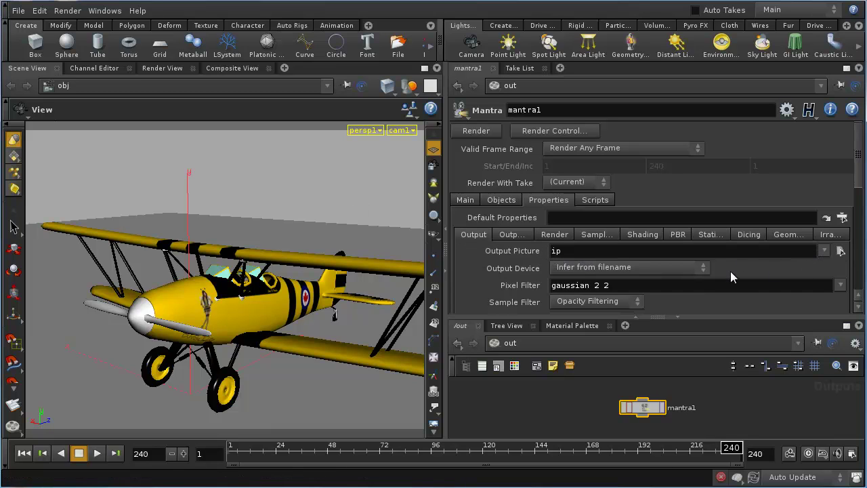
click(465, 199)
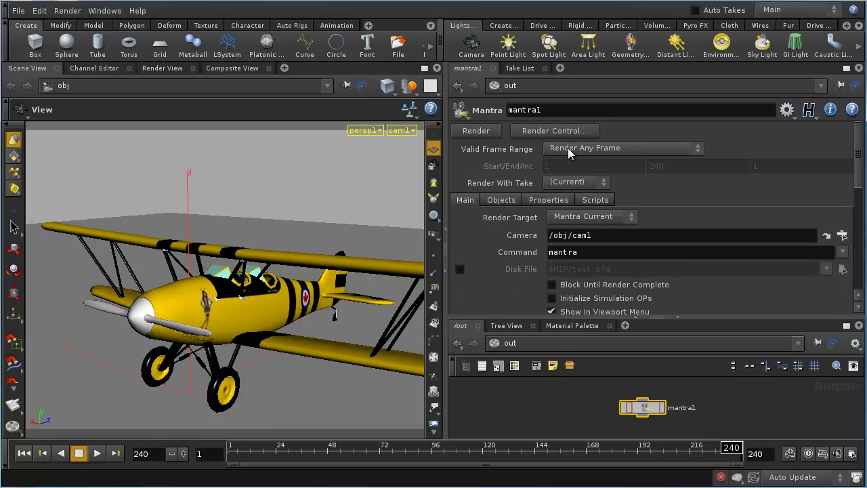
click(568, 150)
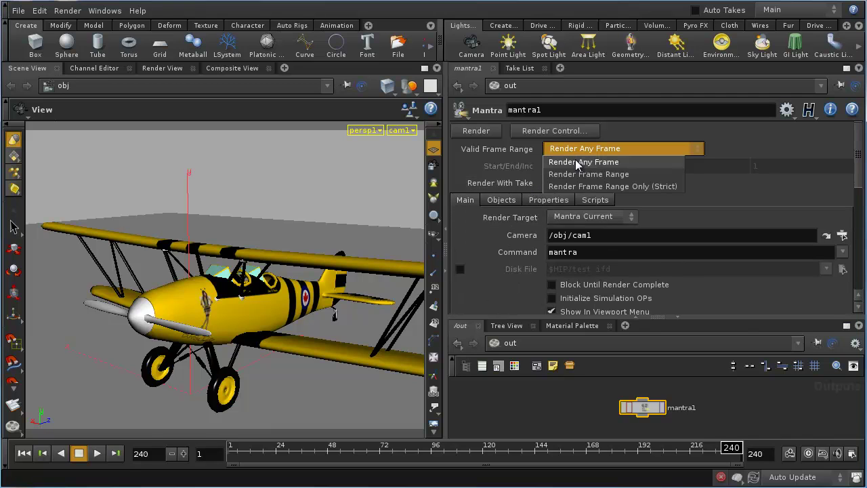
click(576, 162)
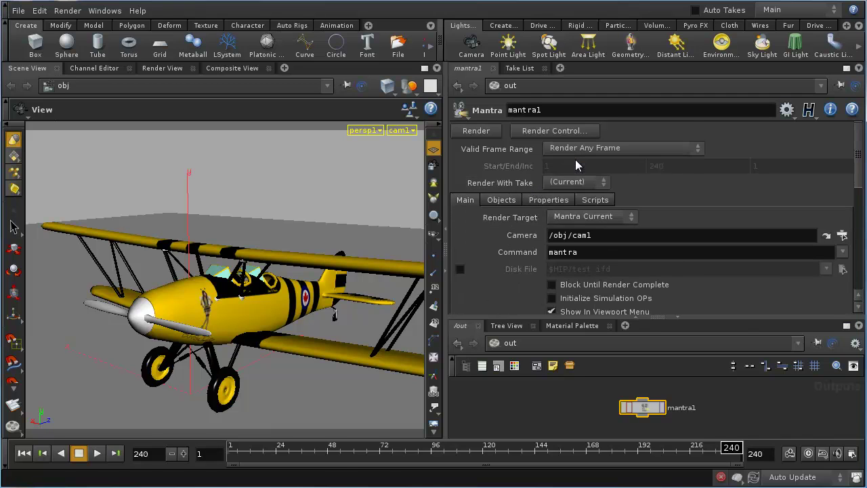
Go to frame 104, render it with the mantra1 node and close the render window.
click(299, 450)
drag(299, 450, 449, 450)
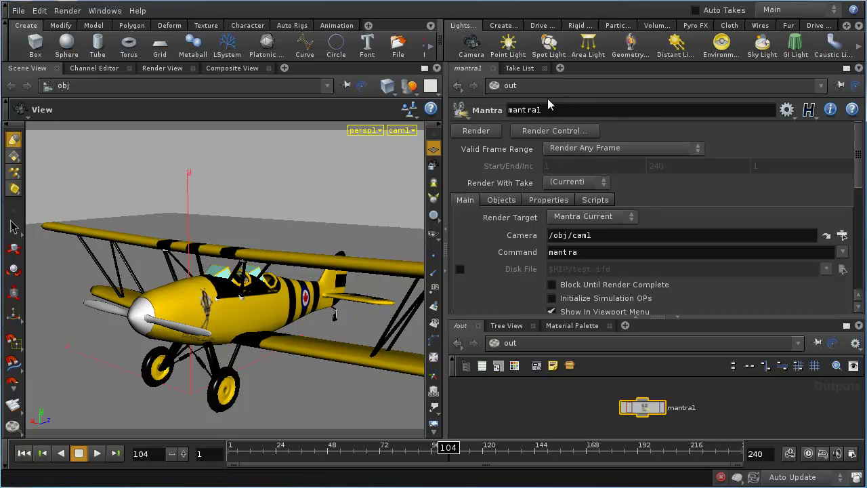
click(14, 426)
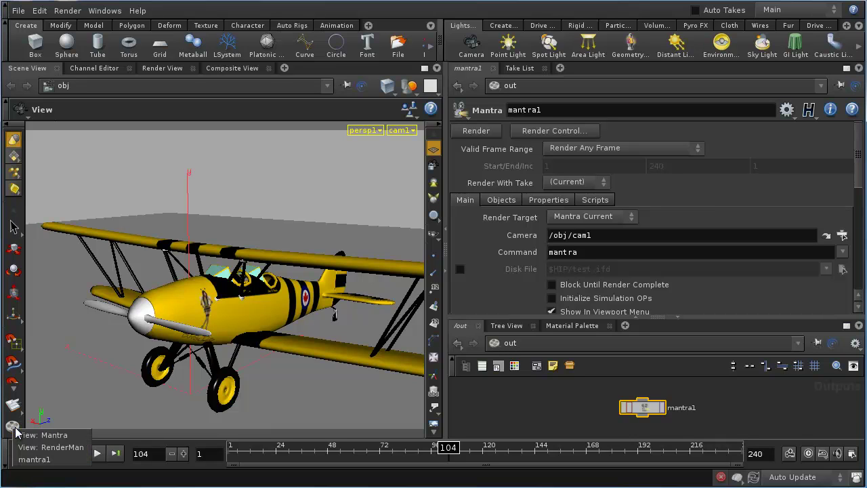
click(40, 461)
click(476, 131)
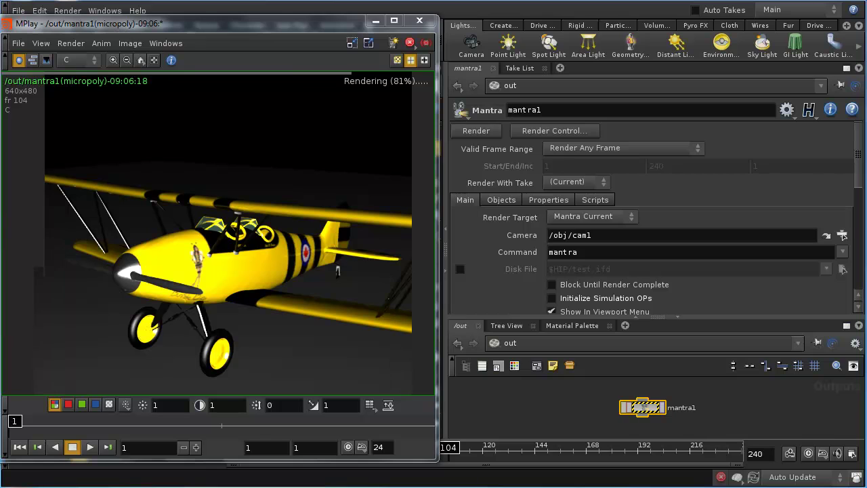
click(420, 20)
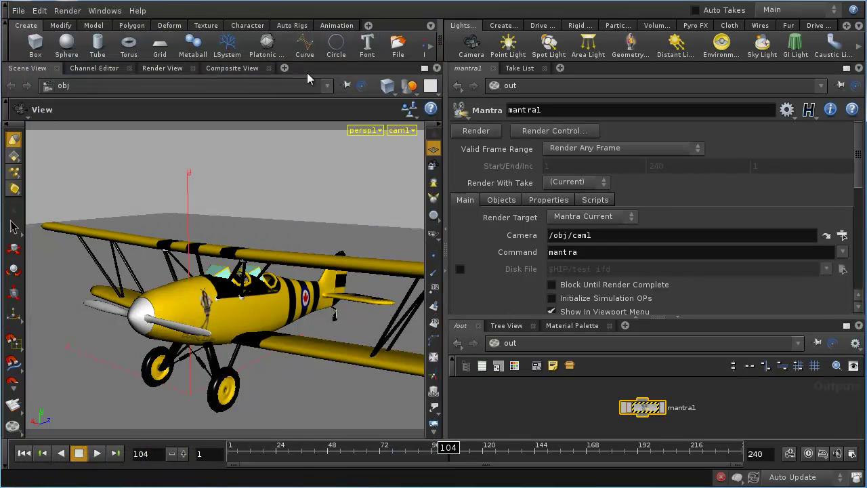
Set the Mantra node's valid frame range to Render Frame Range and its take to Main.
click(593, 149)
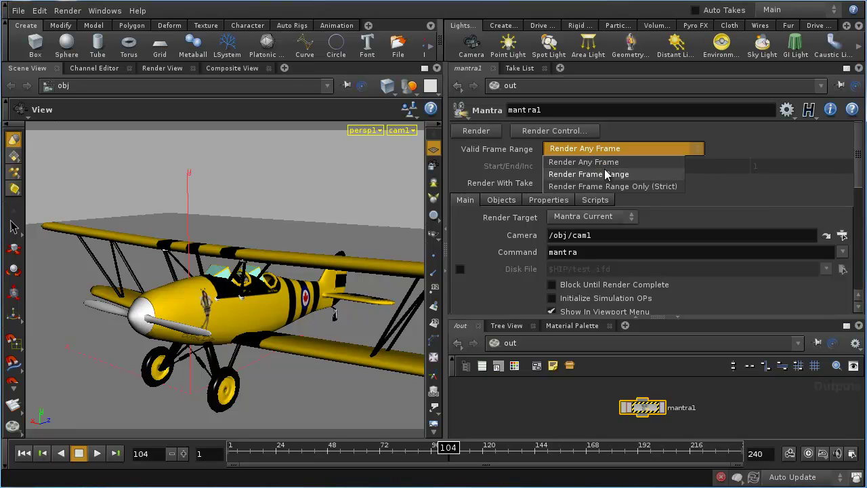
click(606, 174)
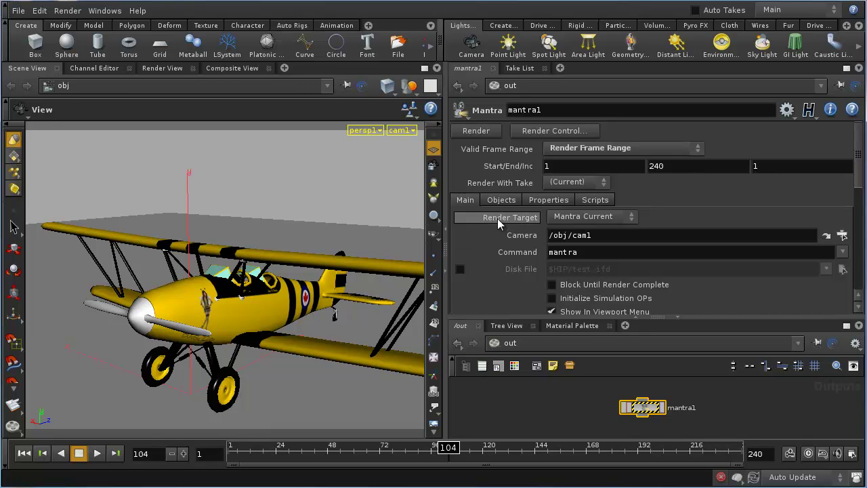
click(575, 183)
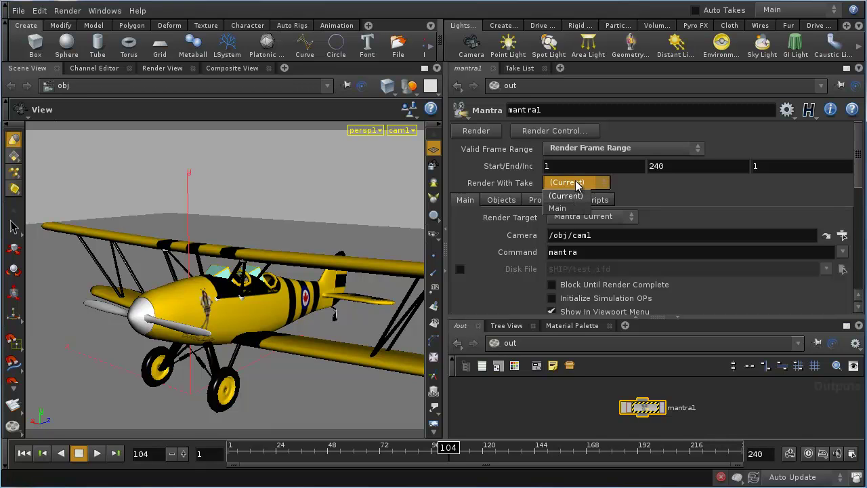
click(563, 210)
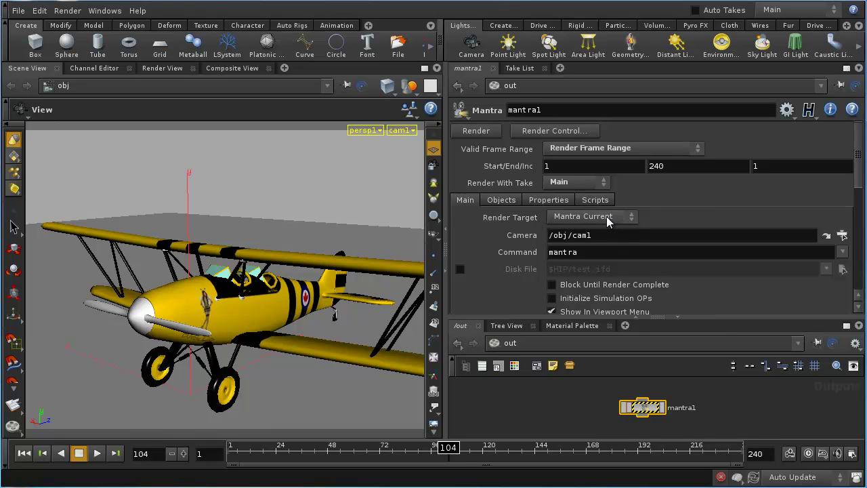
Check the available Render Target versions and switch the Disk File output on and off again.
click(585, 218)
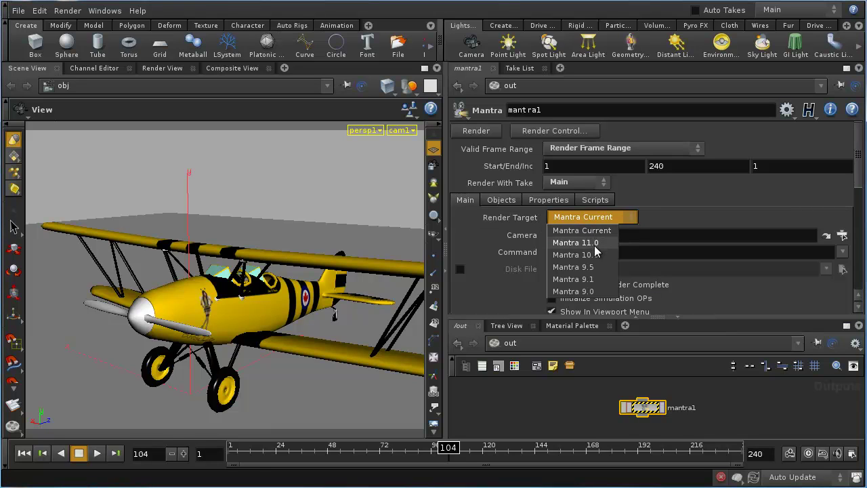
click(649, 219)
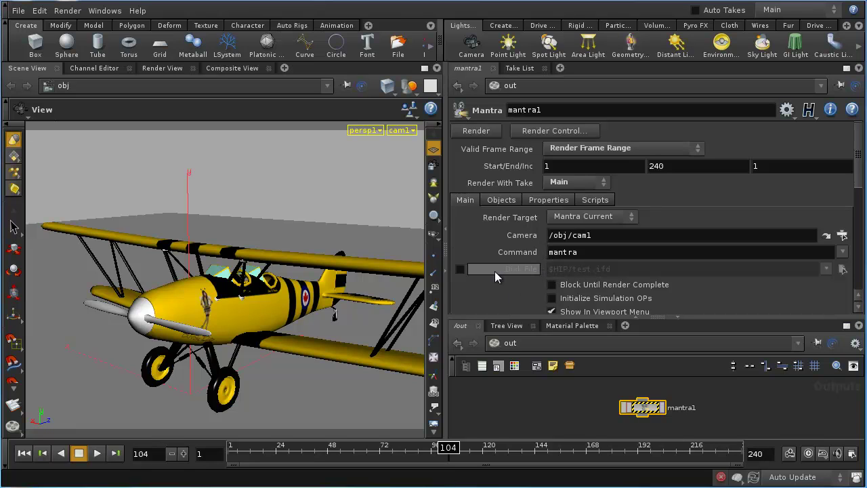
click(460, 269)
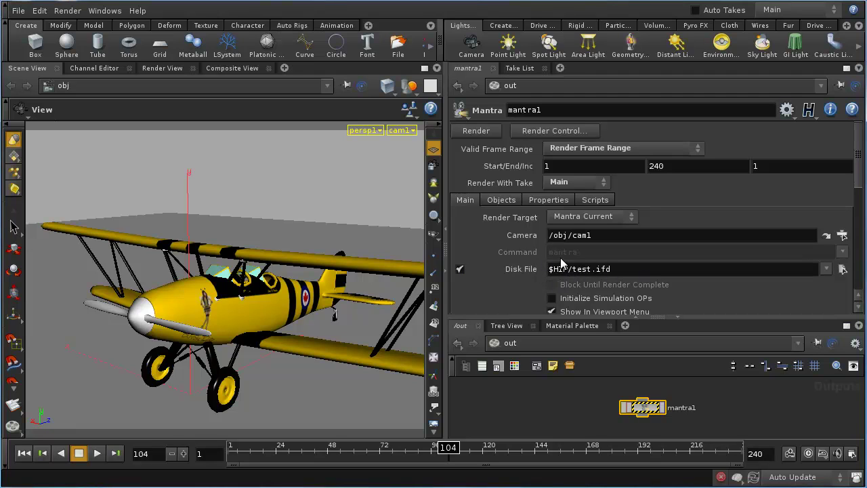
click(461, 269)
Set the Mantra node's Candidate Objects to aileron_lower_l, aileron_lower_r, aileron_upper_l and aileron_upper_r.
click(501, 199)
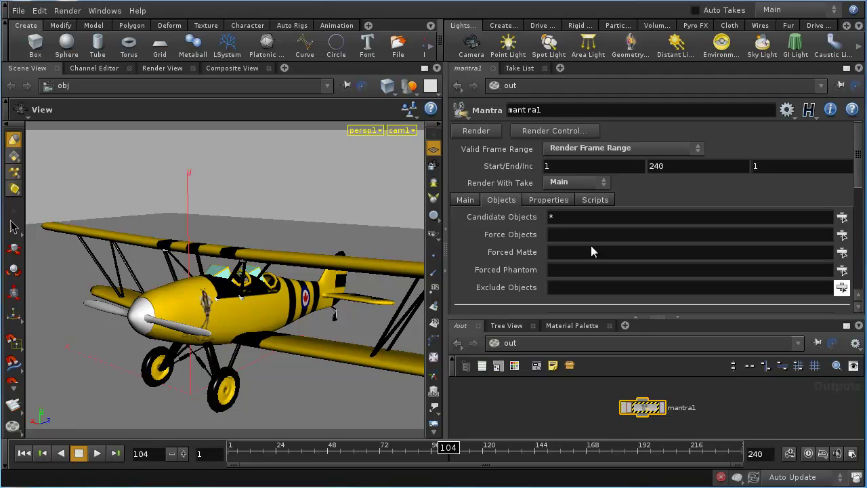
mouse_move(562, 218)
mouse_down()
mouse_move(539, 217)
mouse_move(569, 229)
mouse_up()
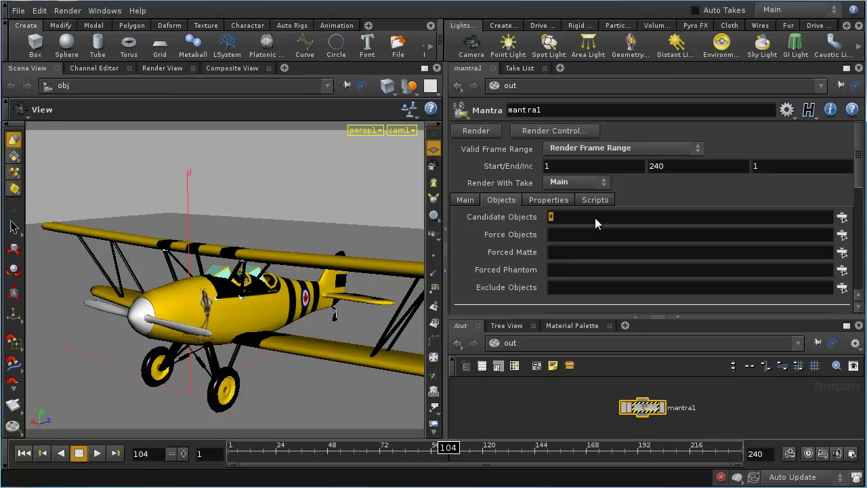
click(841, 218)
drag(823, 27, 433, 21)
click(414, 59)
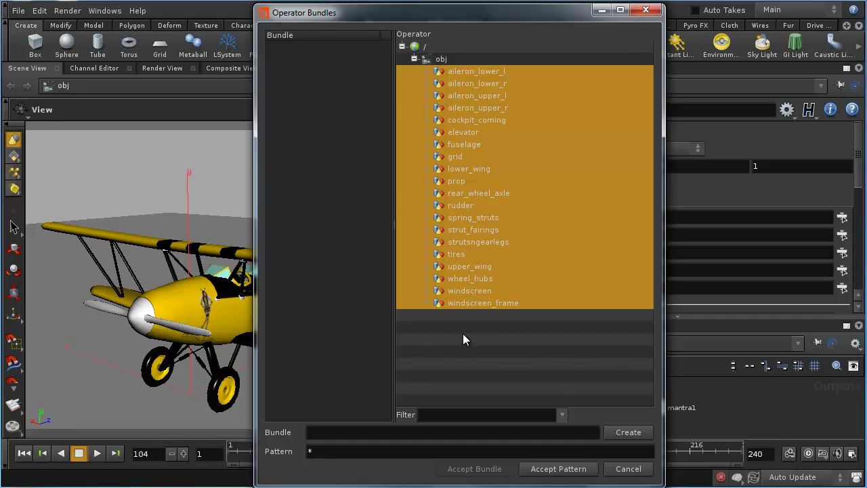
click(485, 70)
ctrl+click(483, 84)
shift+click(481, 96)
shift+click(483, 106)
ctrl+click(486, 86)
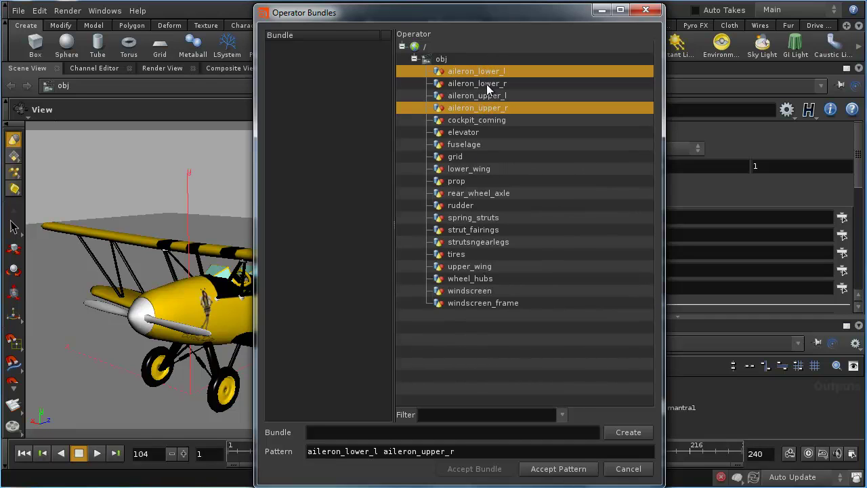
ctrl+click(486, 97)
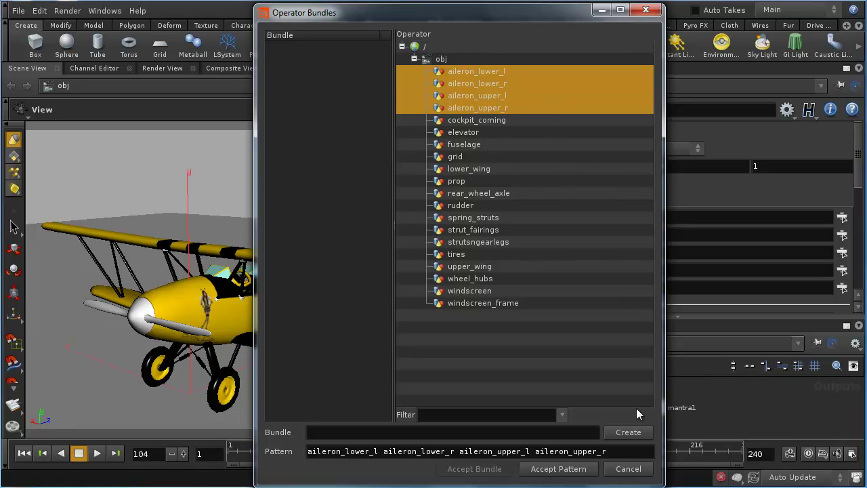
click(583, 469)
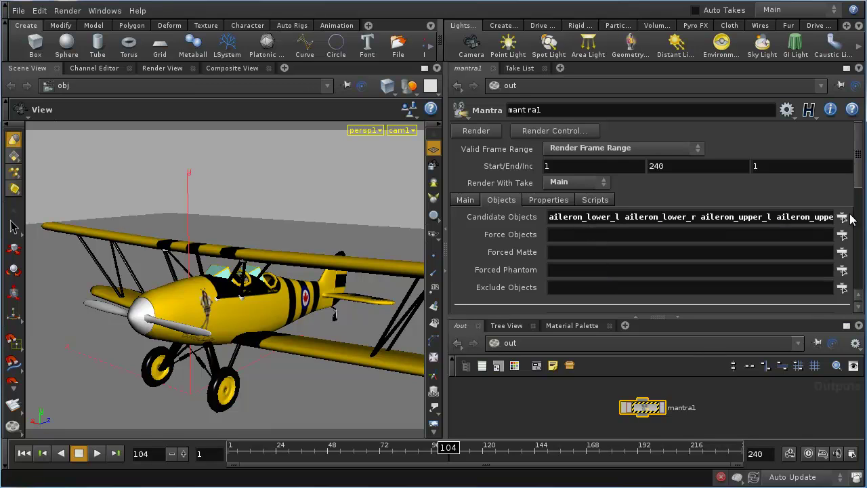
Set the Mantra node's Candidate Objects to fuselage and tires, and start a test render of the frame range and interrupt it.
mouse_move(464, 228)
click(842, 217)
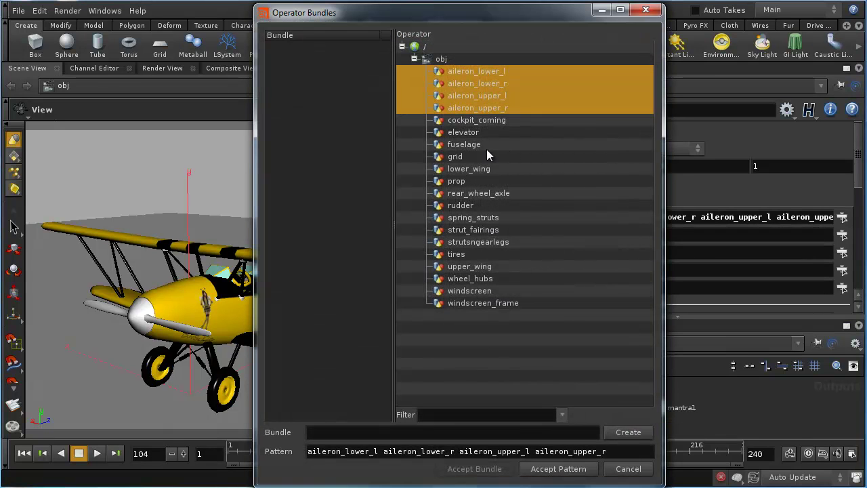
click(467, 145)
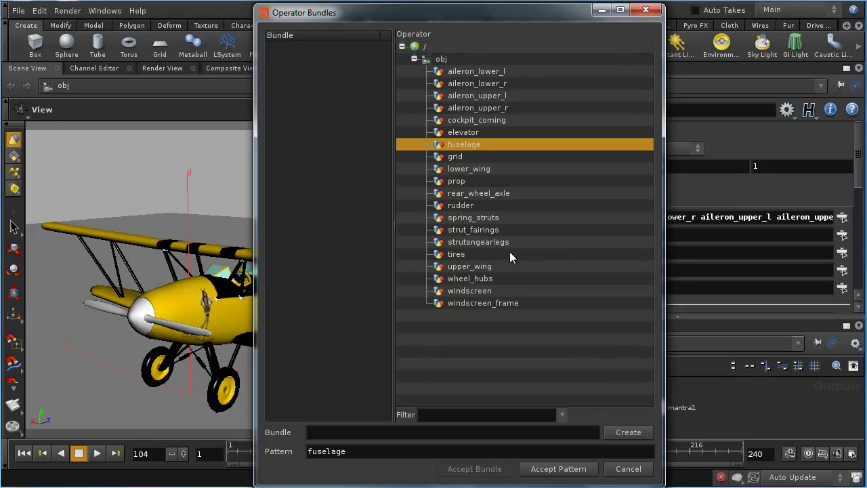
ctrl+click(467, 253)
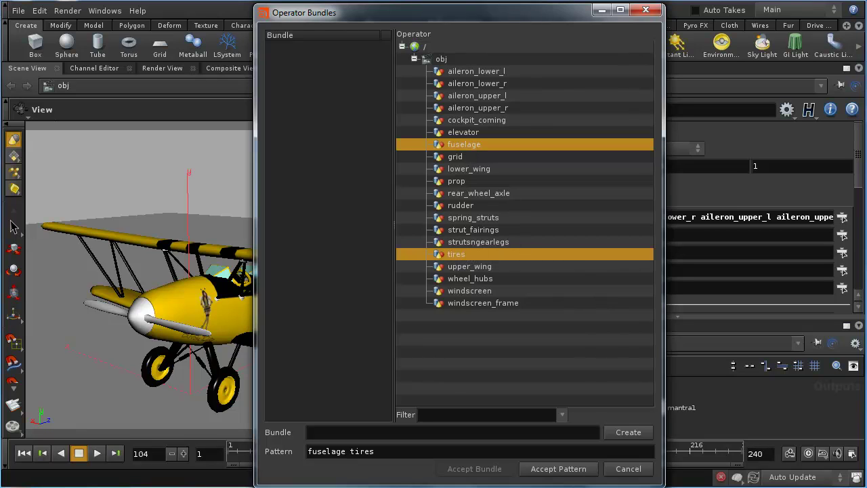
click(566, 468)
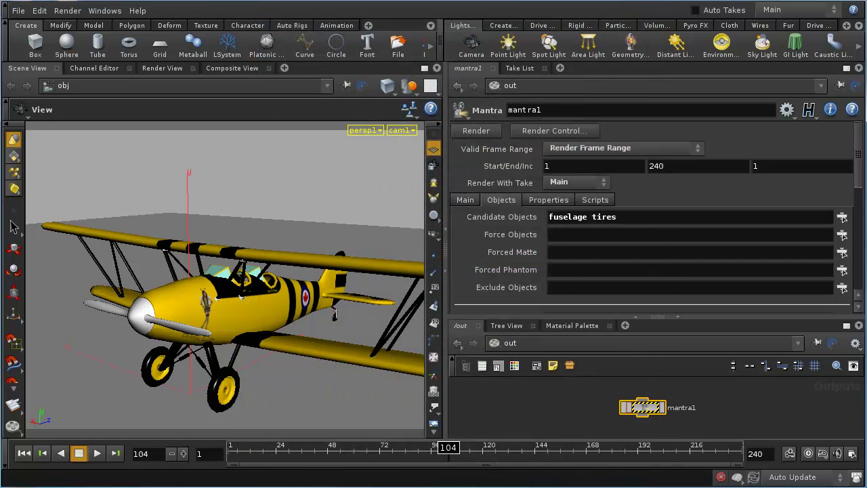
click(476, 131)
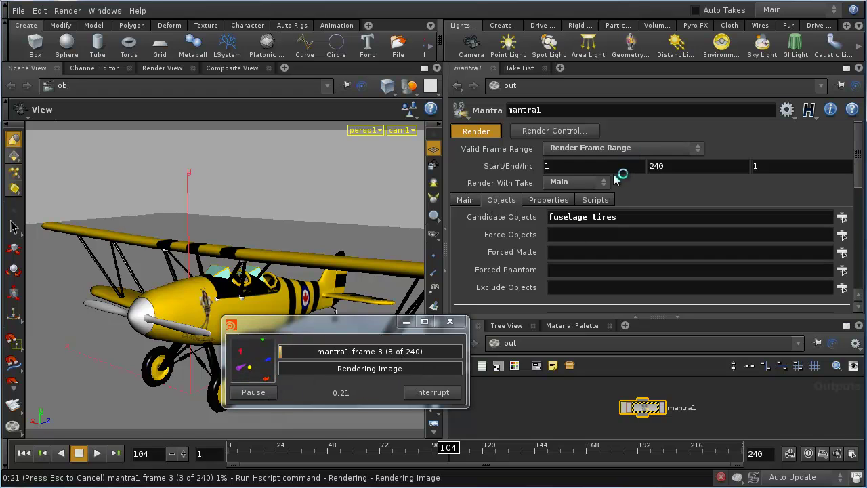
click(450, 395)
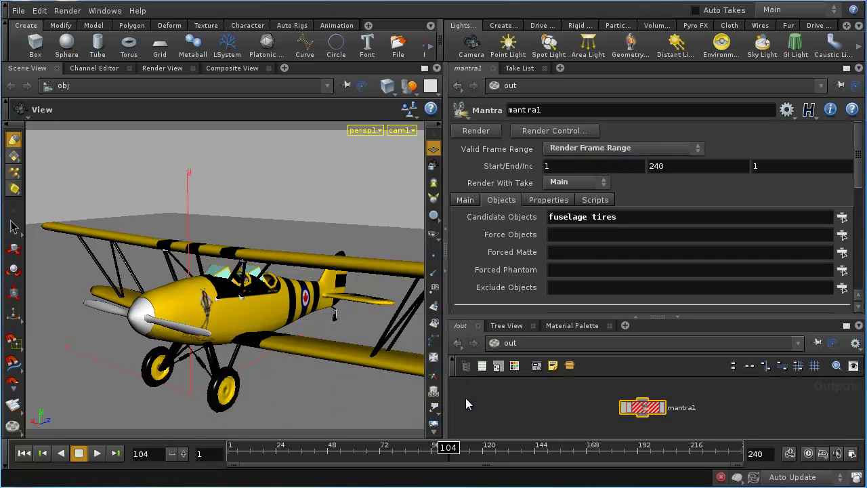
Set the Mantra node's Valid Frame Range to Render Any Frame and its Candidate Objects to *.
click(591, 149)
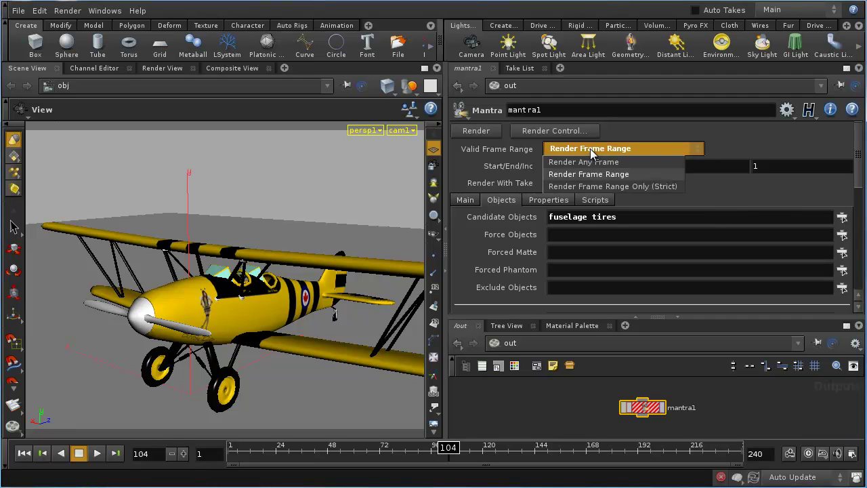
click(596, 161)
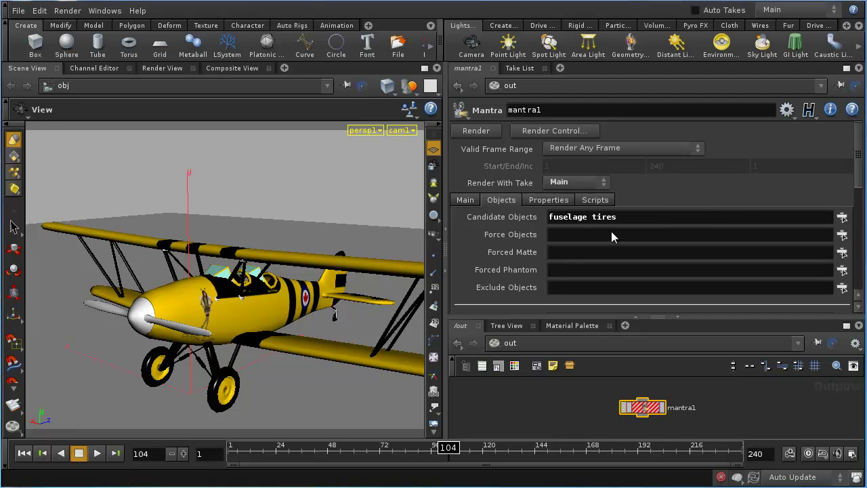
drag(623, 217, 340, 236)
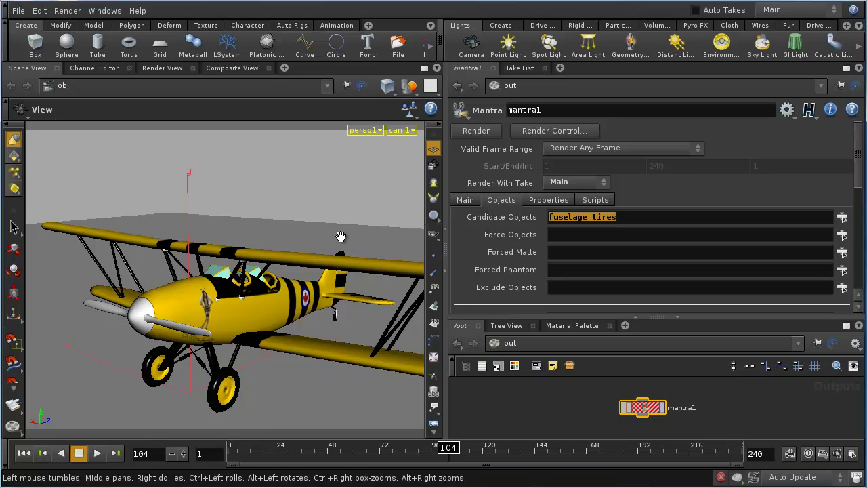
text(*)
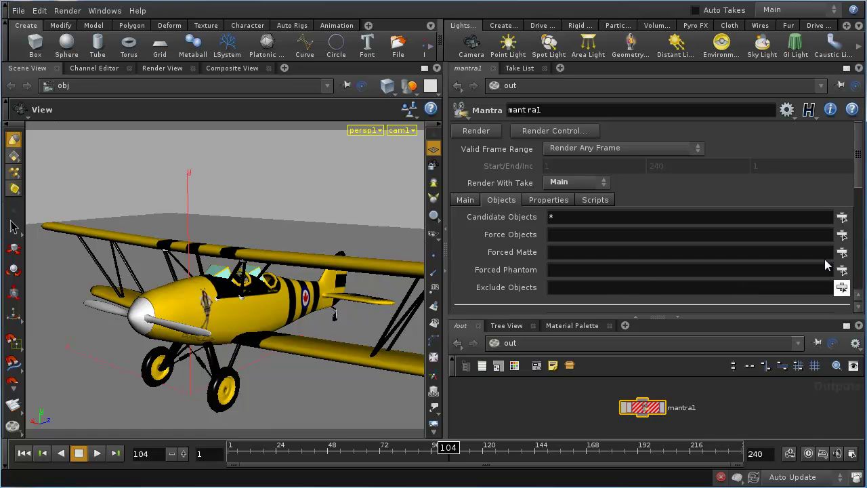
Review the Mantra node's Candidate Lights setting and switch Headlight Creation off and on again.
drag(857, 153, 857, 199)
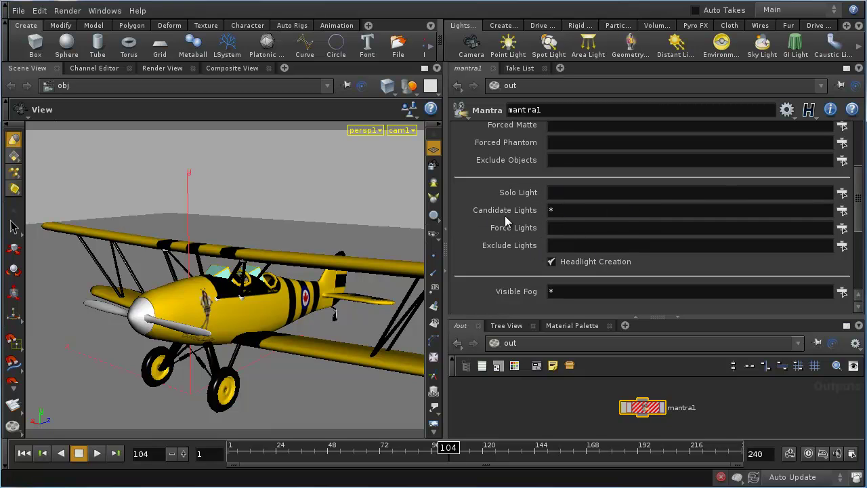
drag(556, 212, 548, 215)
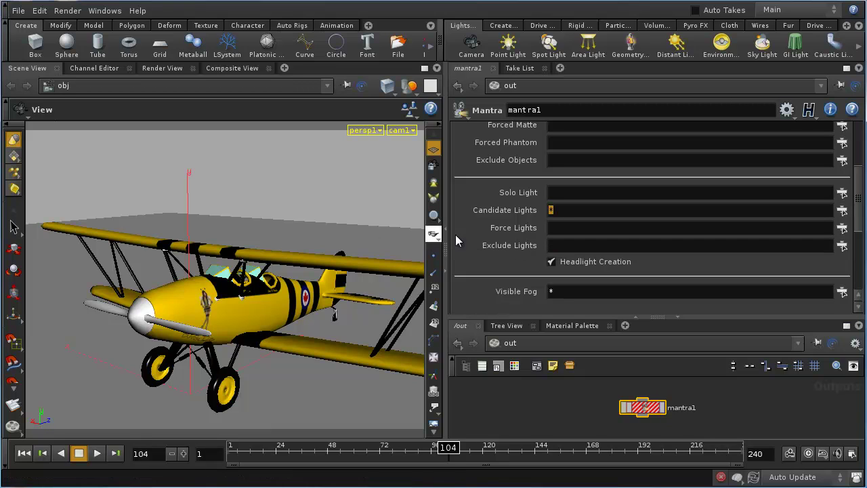
click(551, 262)
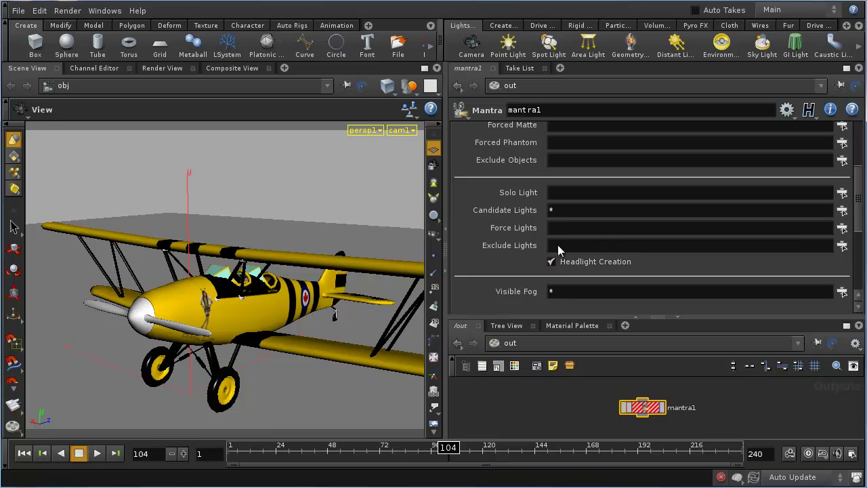
click(550, 261)
scroll(653, 253, down, 2)
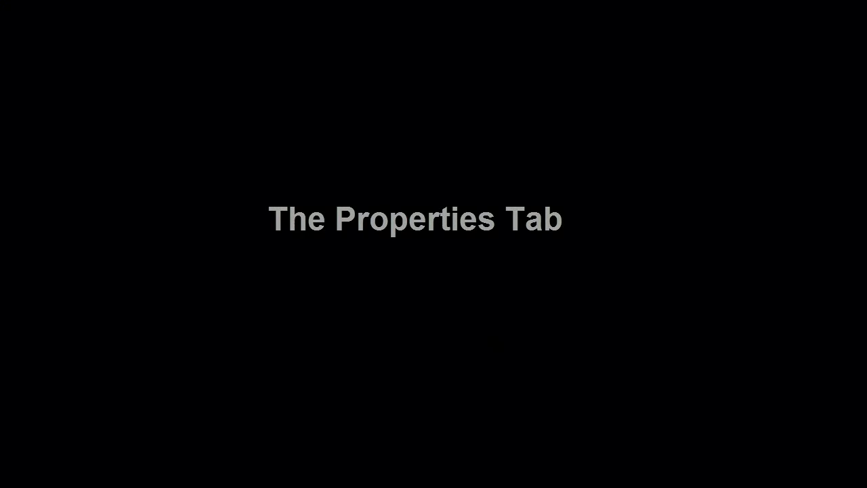
Examine the Mantra node's output properties, including Output Picture, MPlay options, and JPEG, TIFF and EXR settings.
scroll(815, 257, up, 5)
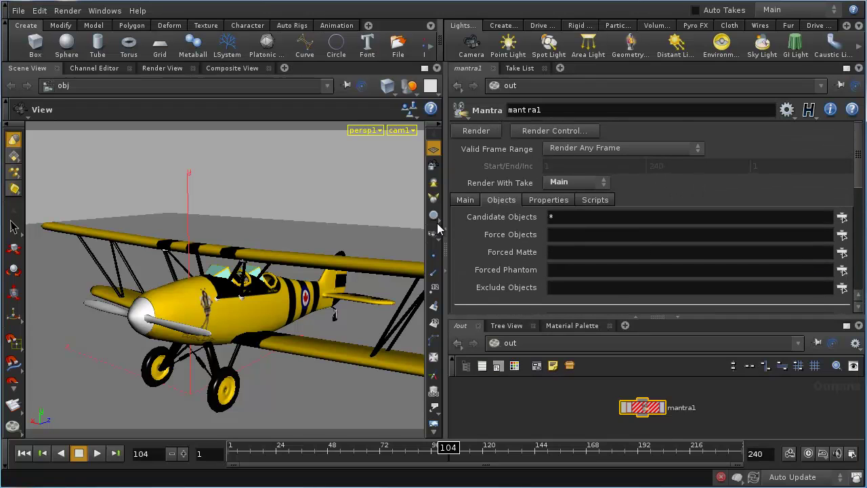
click(563, 204)
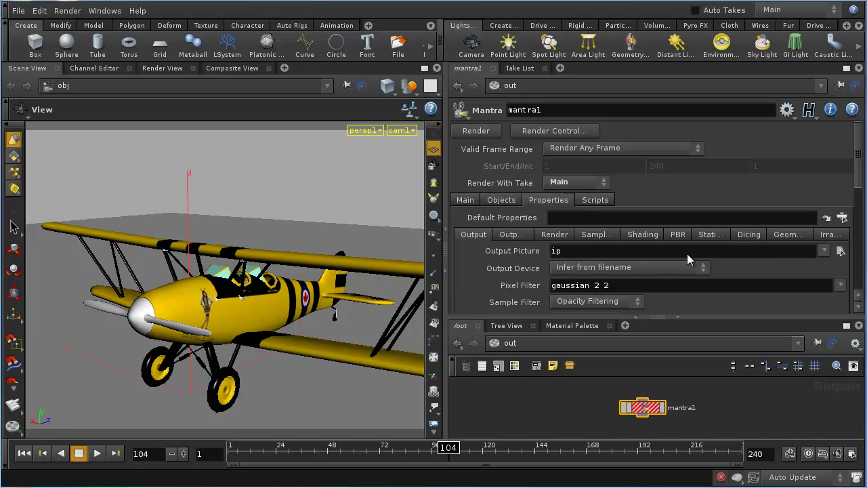
drag(857, 176, 859, 230)
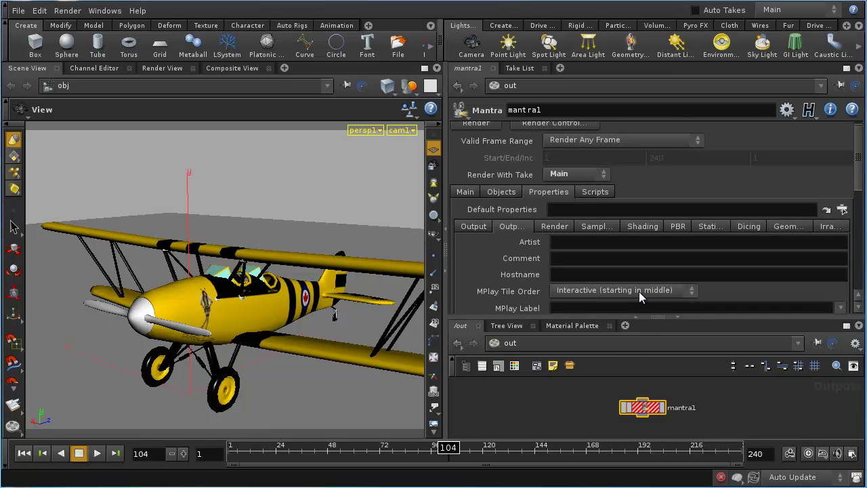
drag(858, 165, 859, 188)
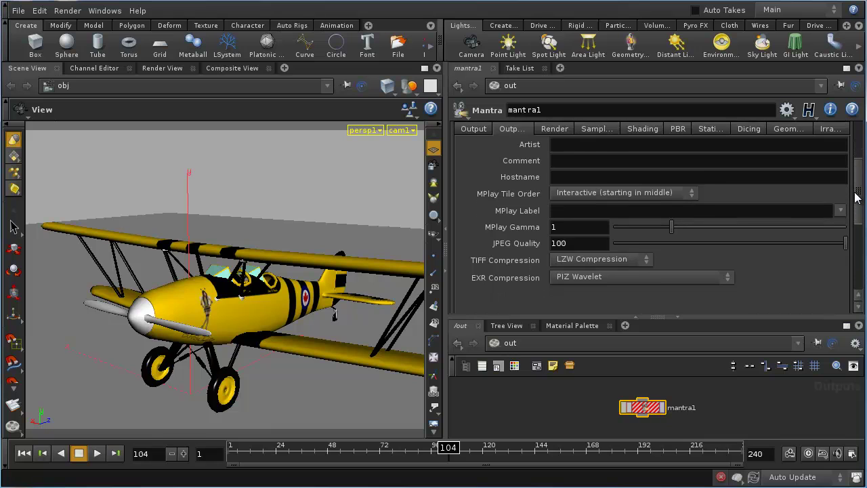
drag(856, 192, 856, 170)
Review the available rendering engines and set the Mantra node's Rendering Engine to Physically Based Rendering.
click(562, 192)
click(556, 191)
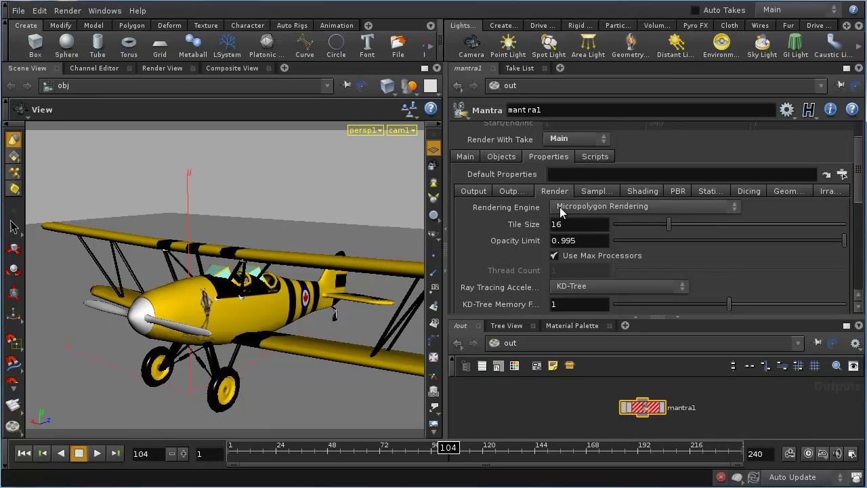
click(614, 210)
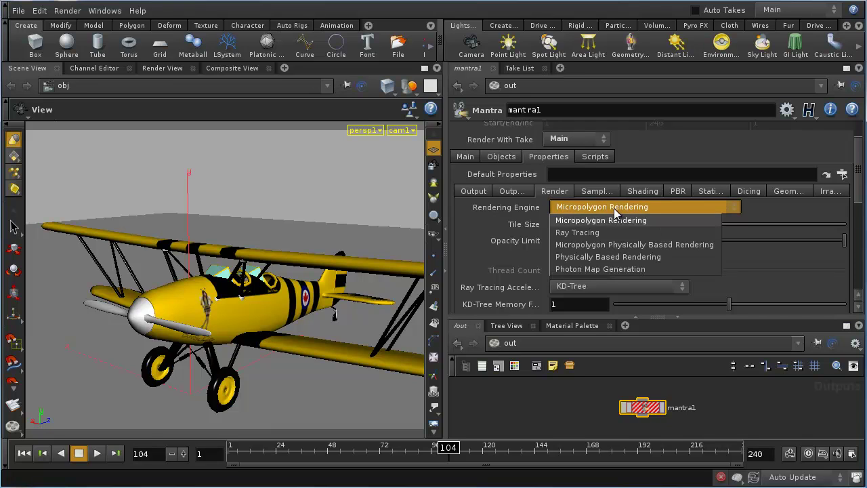
click(619, 268)
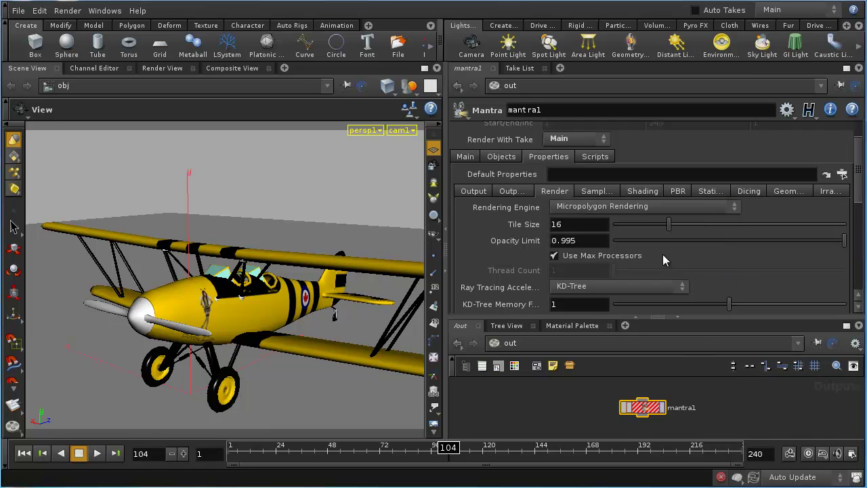
click(612, 207)
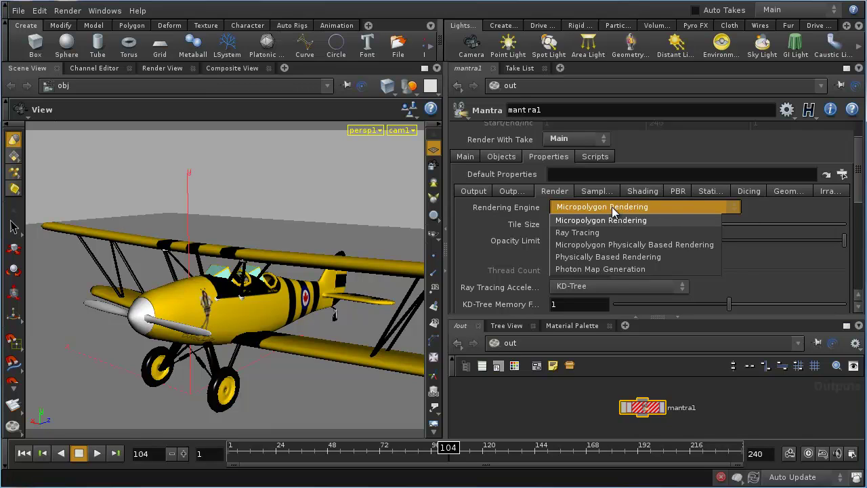
click(620, 257)
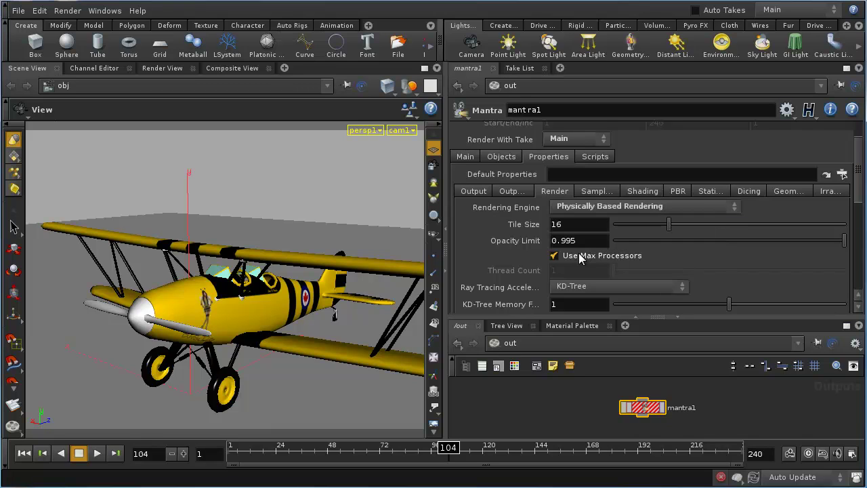
Disable Use Max Processors, set the Thread Count to 7, and enable Use Max Processors again.
scroll(610, 254, up, 2)
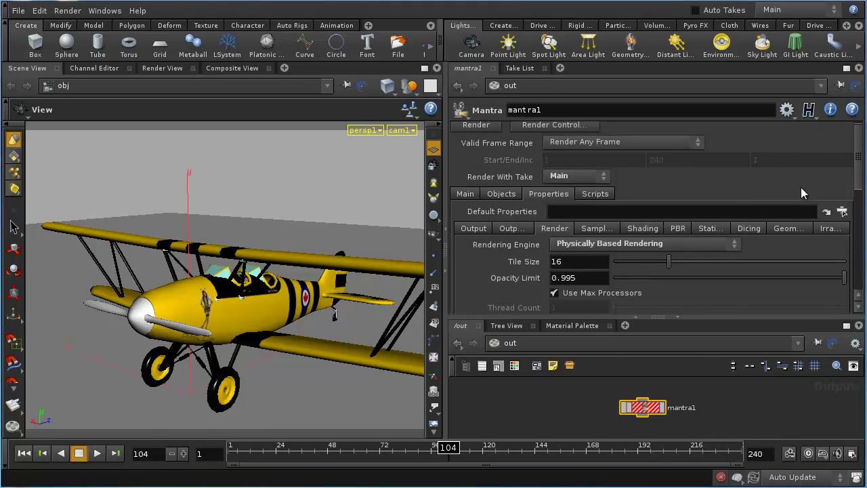
mouse_move(858, 172)
mouse_down()
mouse_move(858, 207)
mouse_move(859, 192)
mouse_up()
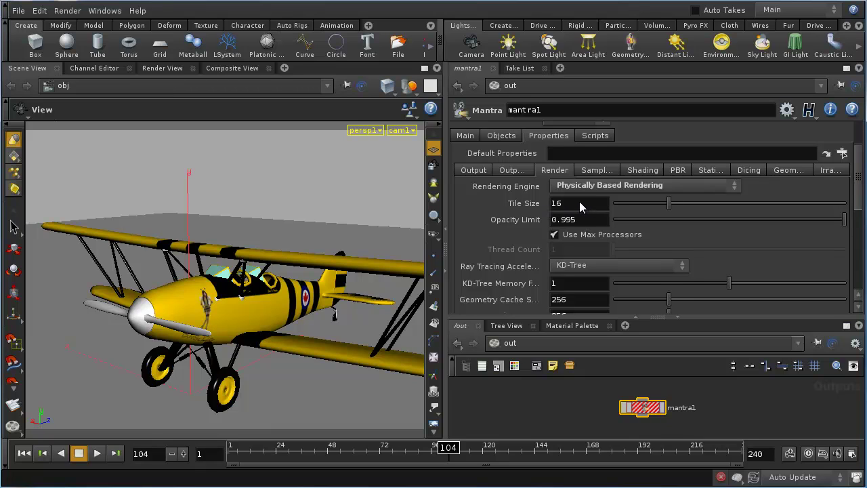
click(556, 235)
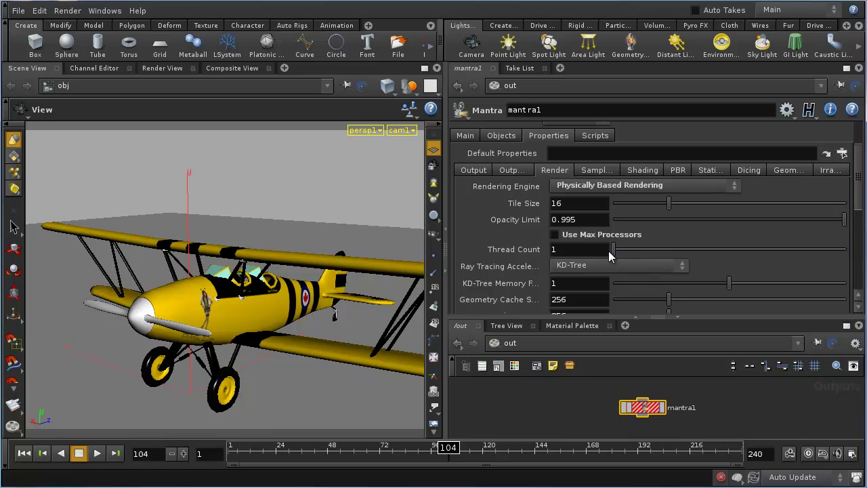
double_click(578, 251)
text(7)
key(Return)
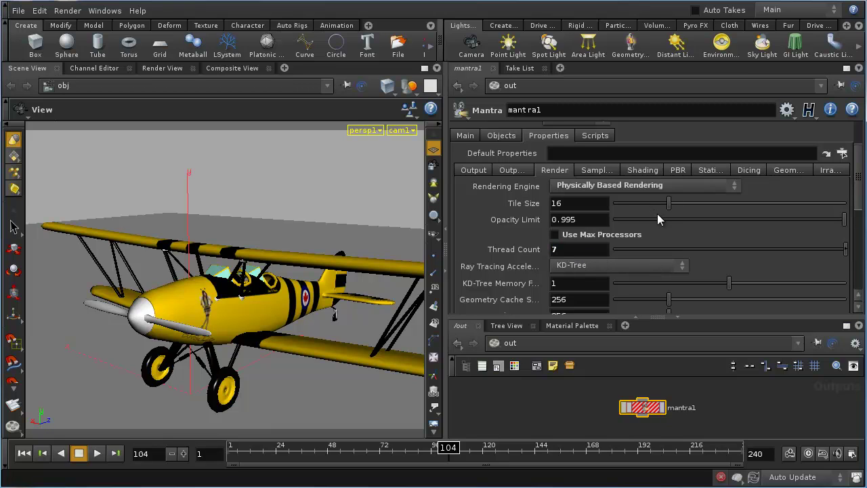
click(591, 236)
Enable Allow Motion Blur and Enable Depth Of Field in the Mantra node's sampling properties.
scroll(607, 270, down, 3)
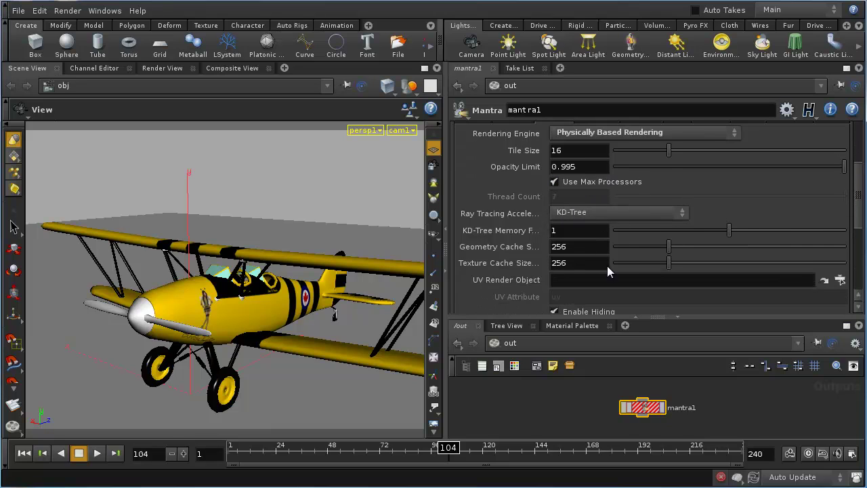
scroll(619, 251, down, 8)
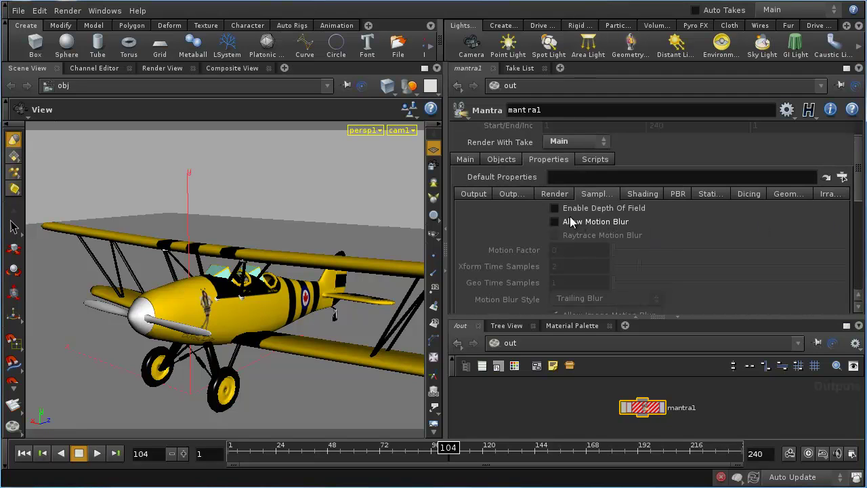
click(556, 222)
click(554, 208)
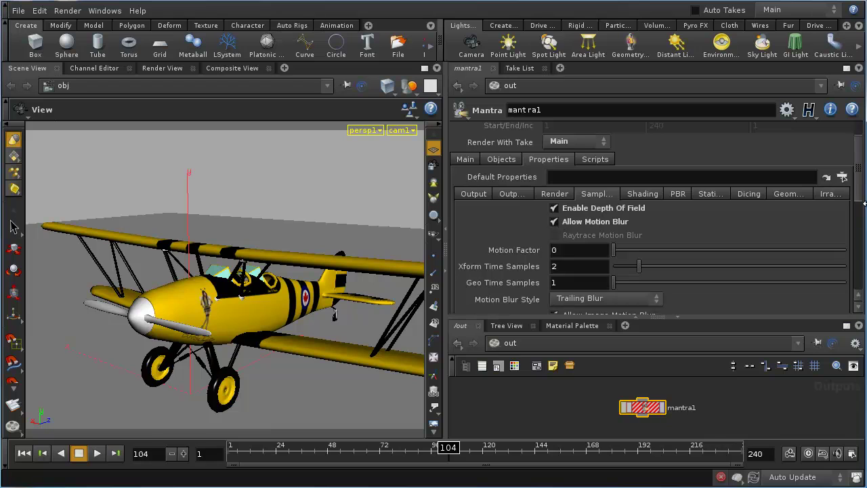
Examine the Pixel Samples, Min and Max Ray Samples and Noise Level among the sampling properties.
scroll(860, 214, down, 3)
scroll(860, 213, down, 3)
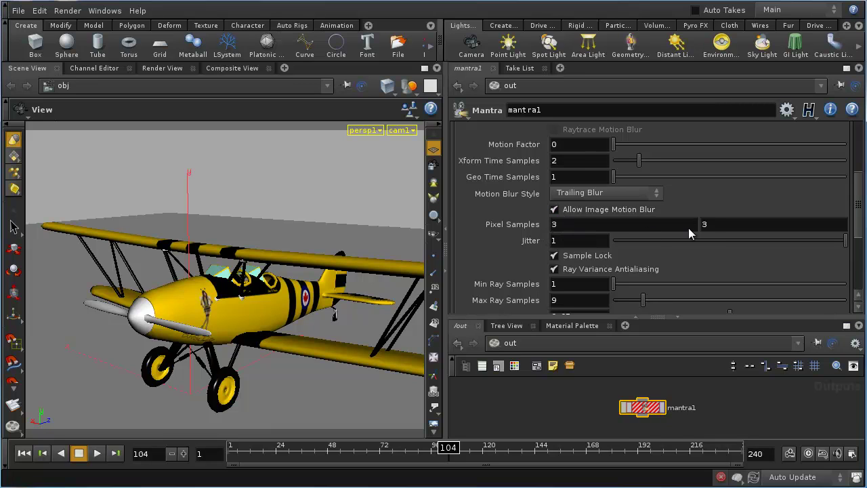
click(576, 224)
scroll(690, 268, down, 2)
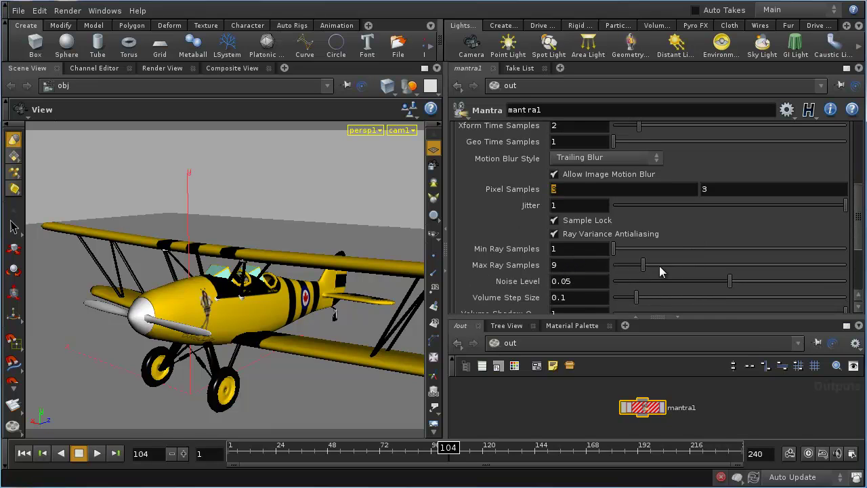
scroll(655, 265, down, 2)
click(571, 249)
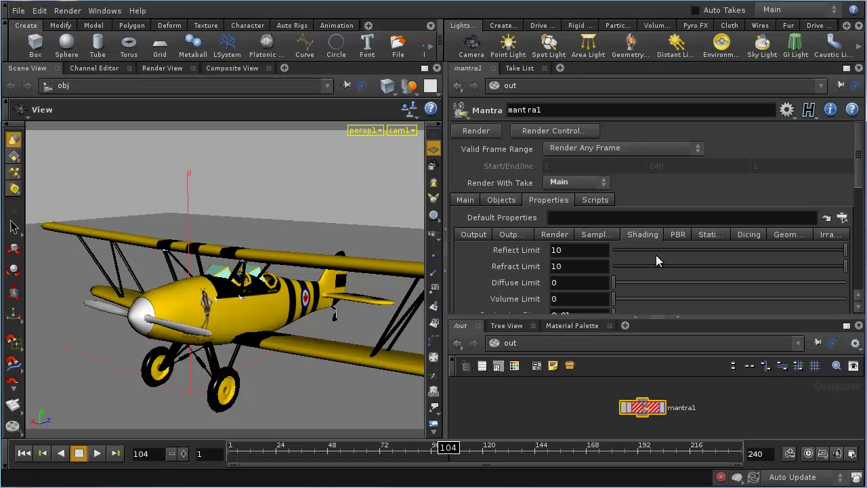
Set the Reflect Limit in the Mantra node's shading properties to 3.
scroll(656, 260, down, 2)
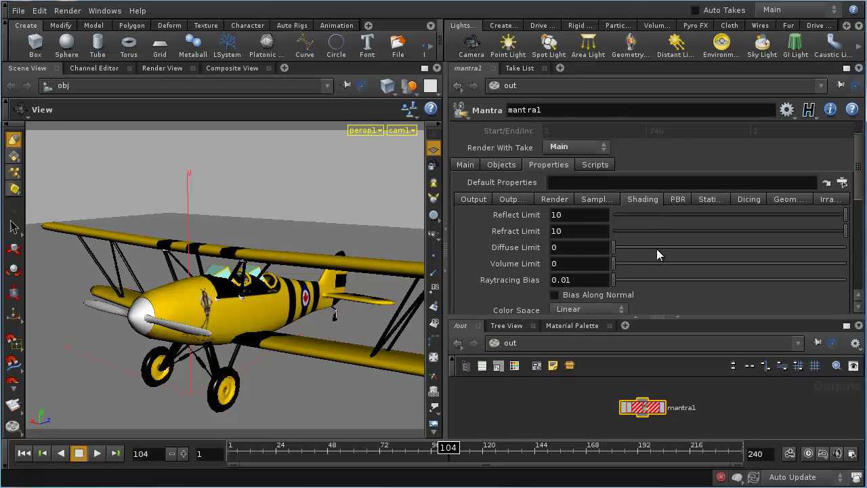
double_click(558, 218)
text(3)
key(Return)
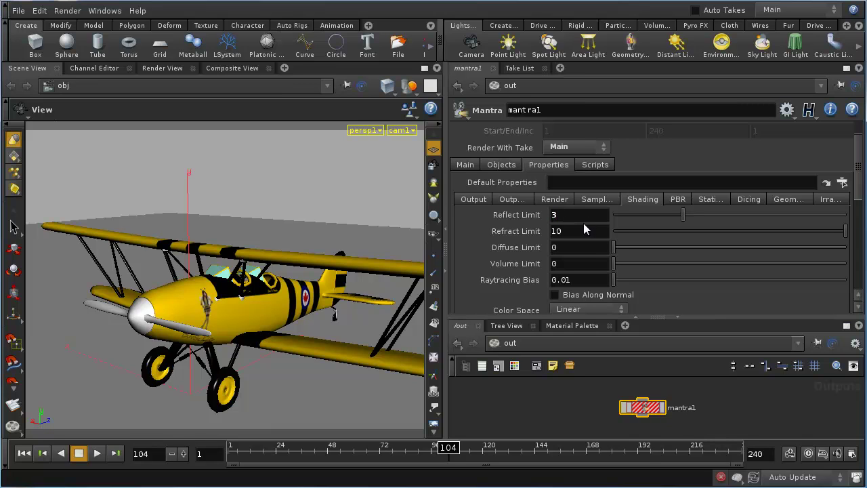
Set the Refract Limit in the Mantra node's shading properties to 3 and review the Diffuse Limit, Volume Limit and Raytracing Bias.
double_click(581, 231)
text(3)
key(Return)
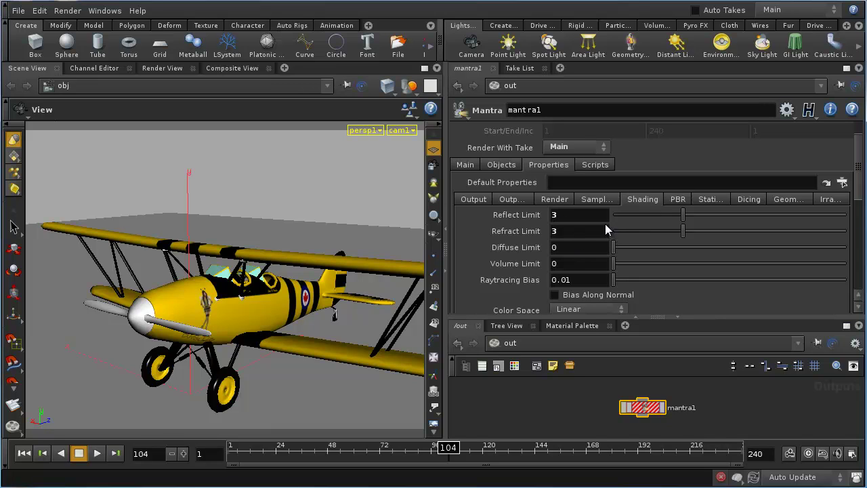
click(574, 248)
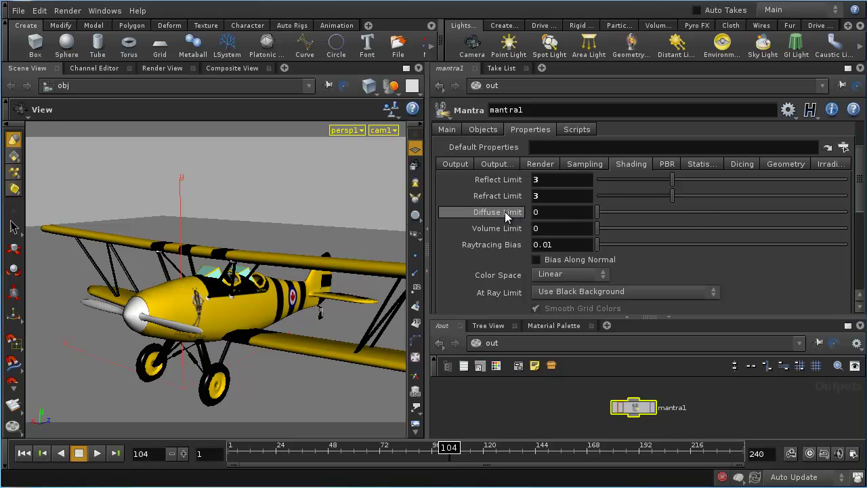
mouse_move(504, 212)
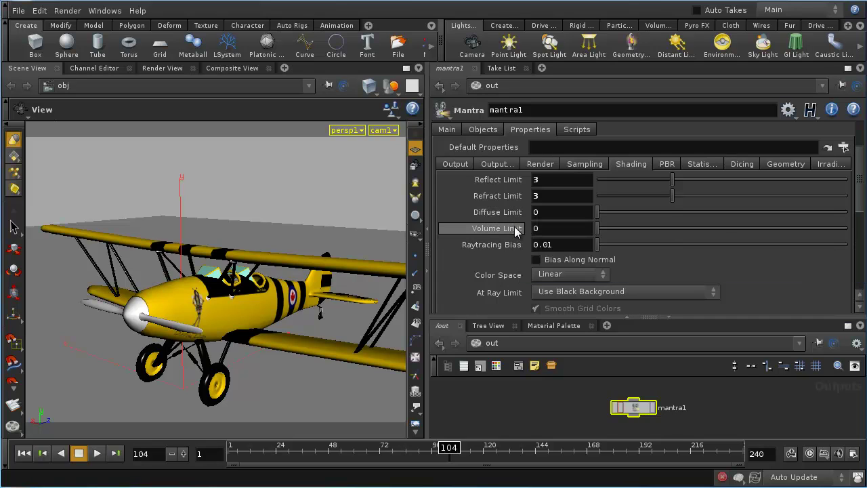
mouse_move(515, 230)
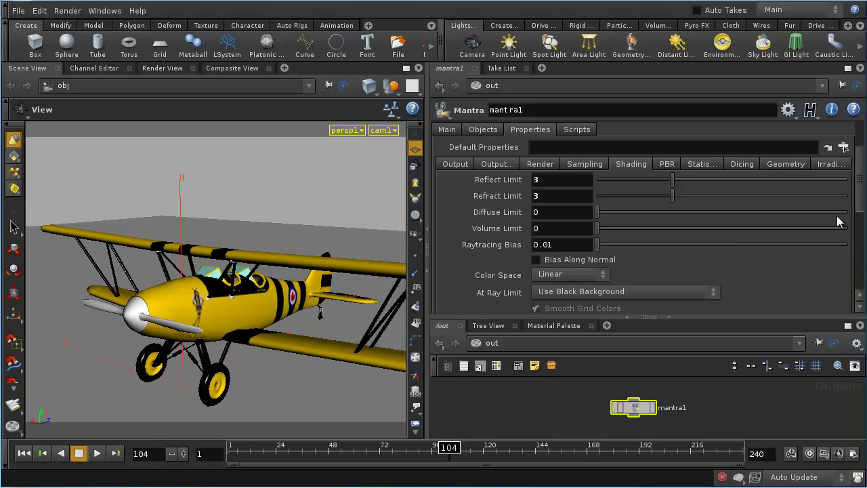
click(555, 245)
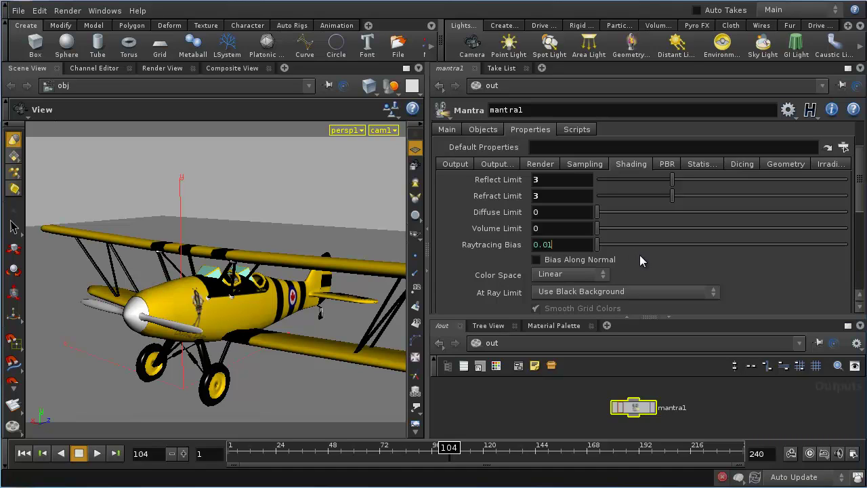
Switch the shading Color Space to Gamma 2.2 and return it to Linear.
click(561, 275)
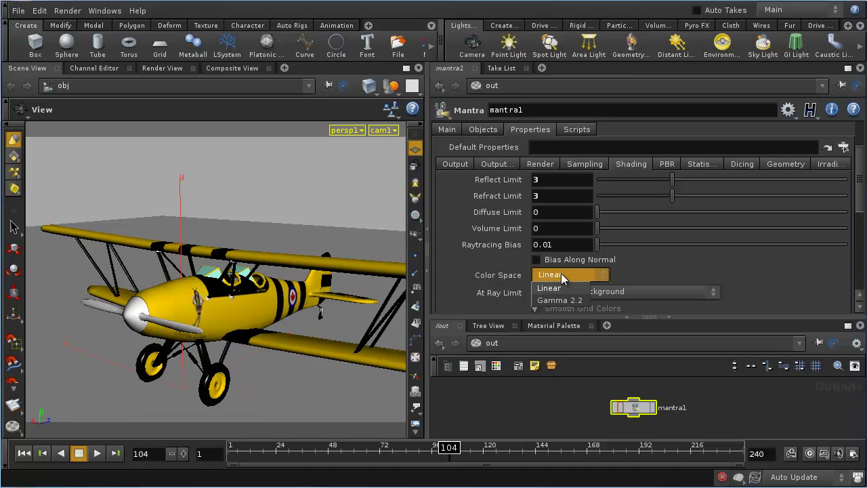
click(563, 299)
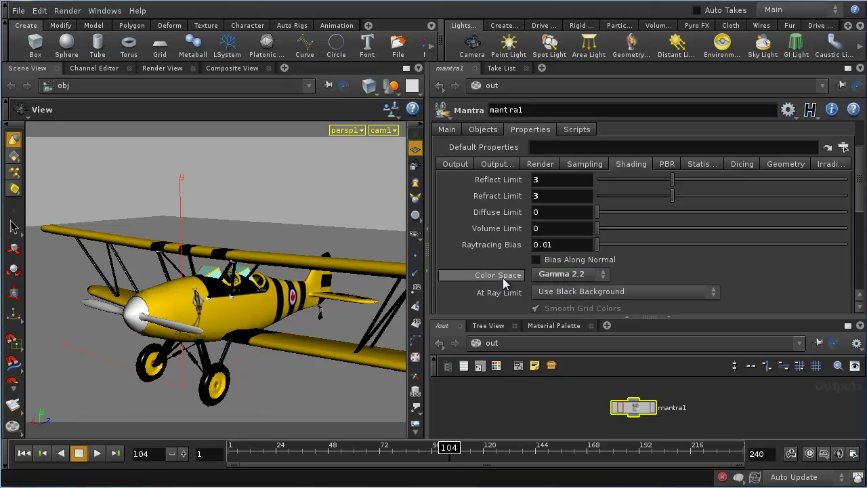
click(567, 276)
click(567, 288)
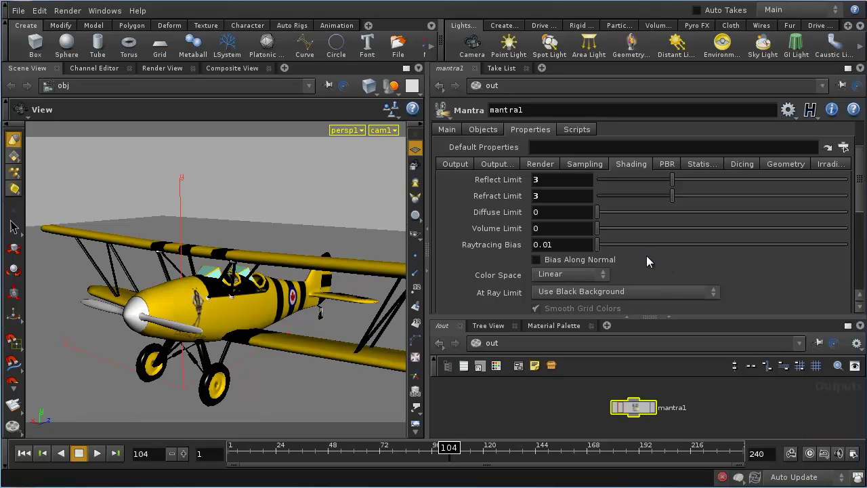
Examine the Mantra node's PBR properties, including the PBR Shader and PBR Photon Shader.
drag(863, 193, 863, 210)
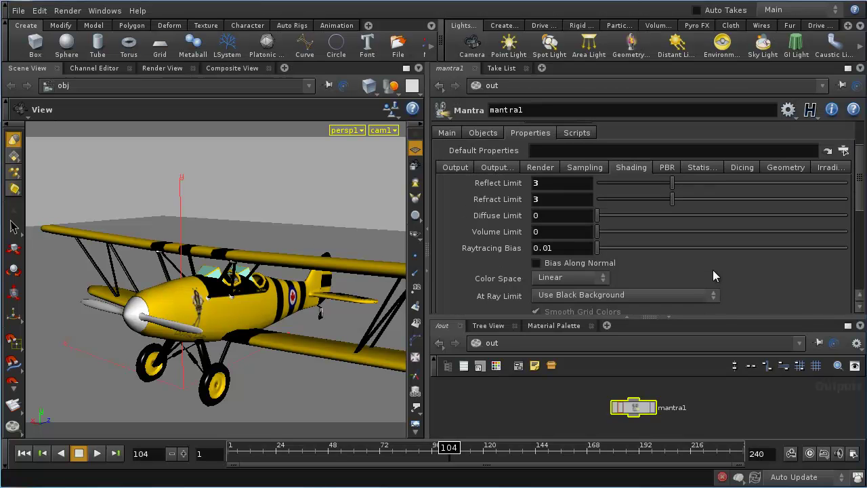
scroll(713, 270, up, 2)
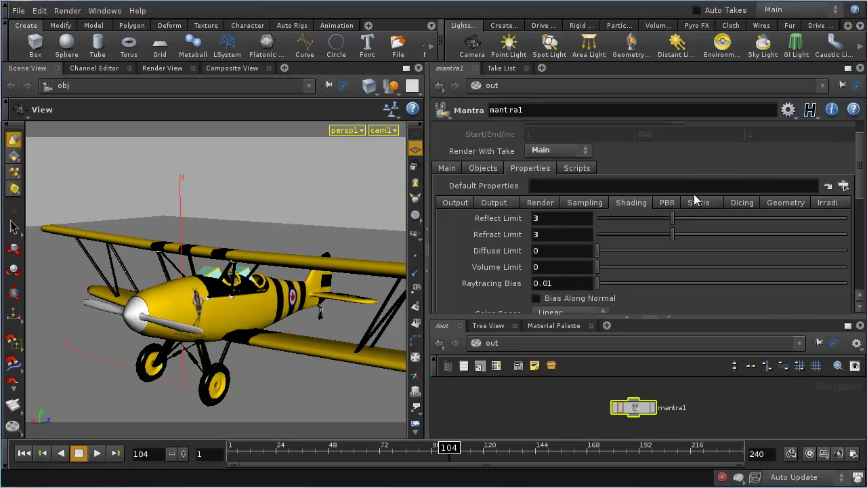
click(671, 202)
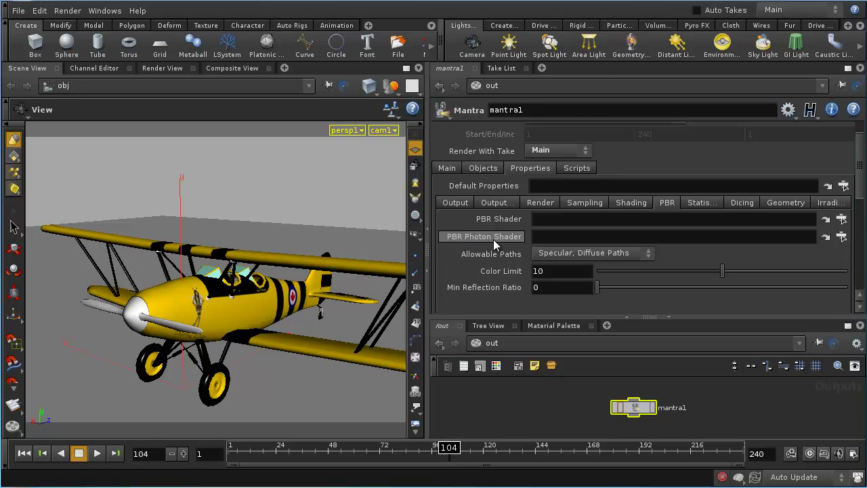
mouse_move(494, 239)
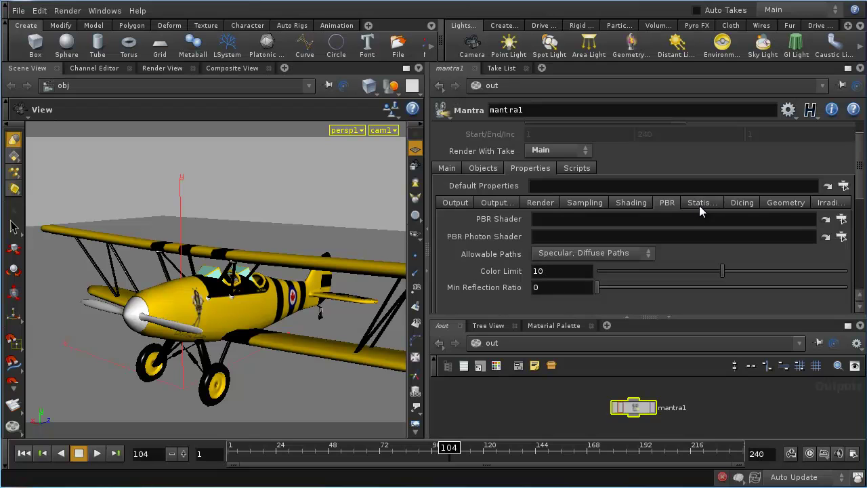
Set the Verbose Level in the statistics properties to 0, and turn Alfred Style Progress on and off again.
click(702, 204)
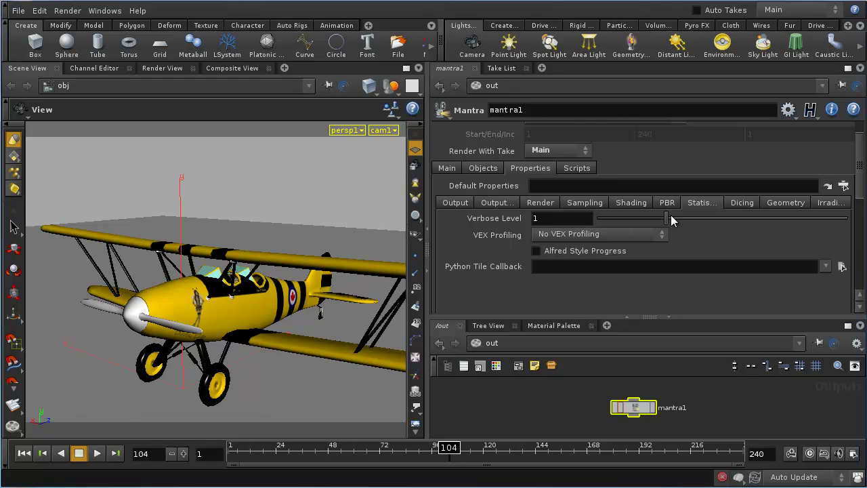
drag(780, 213, 619, 216)
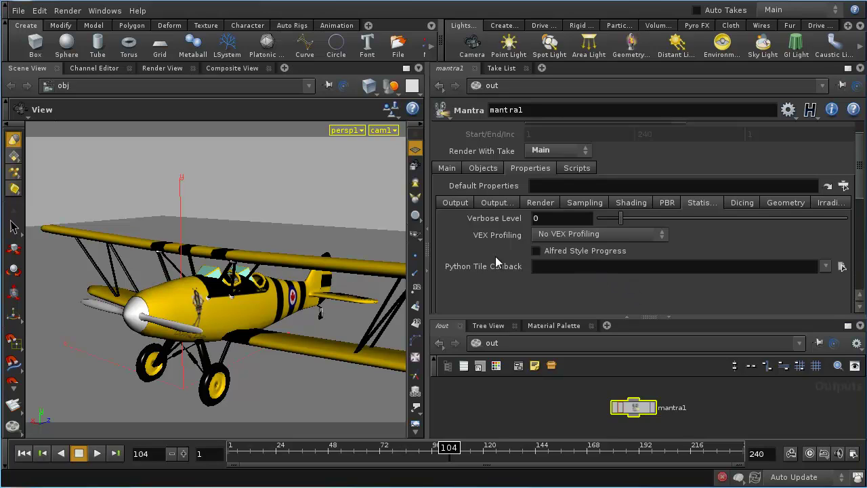
click(536, 252)
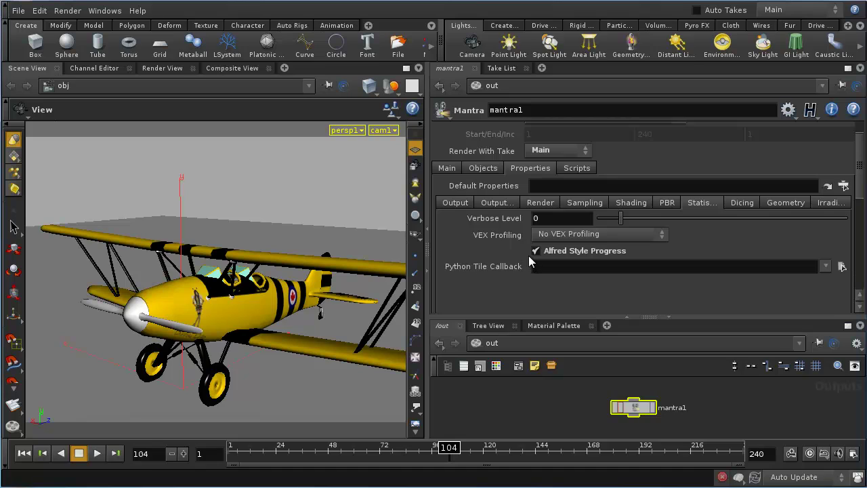
click(537, 250)
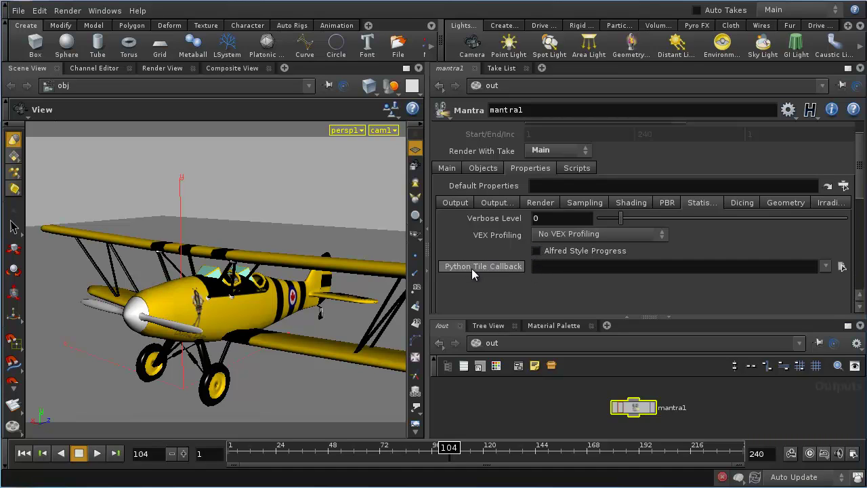
mouse_move(471, 269)
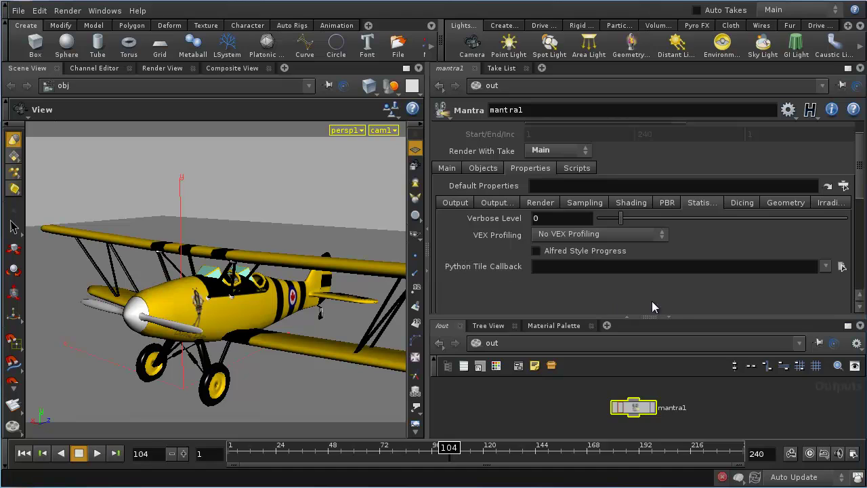
Check the dicing properties, change the Rendering Engine to a micropolygon engine, and return to the dicing properties.
click(740, 202)
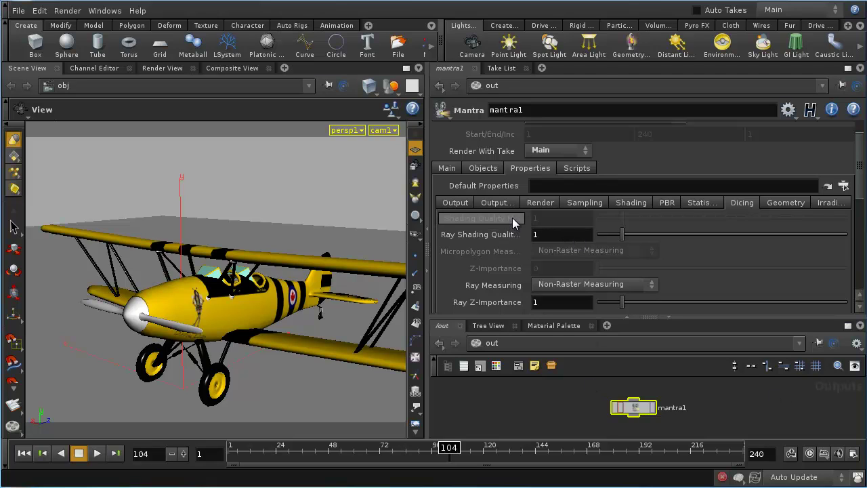
mouse_move(512, 217)
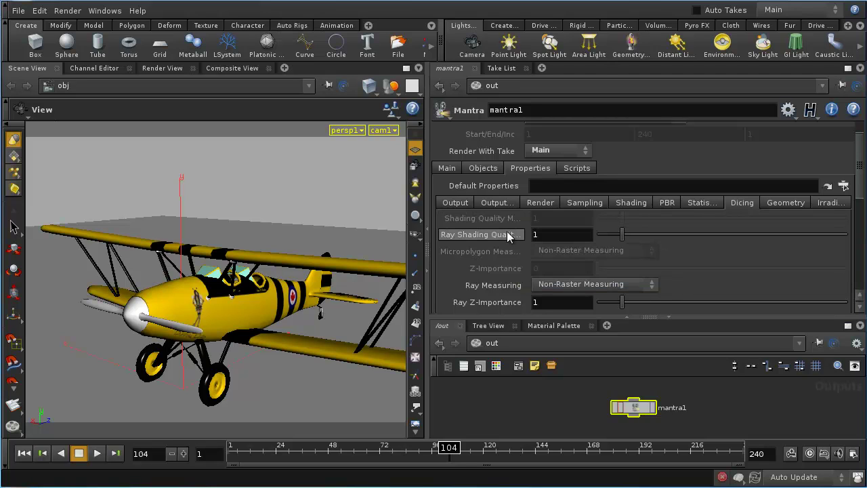
mouse_move(508, 234)
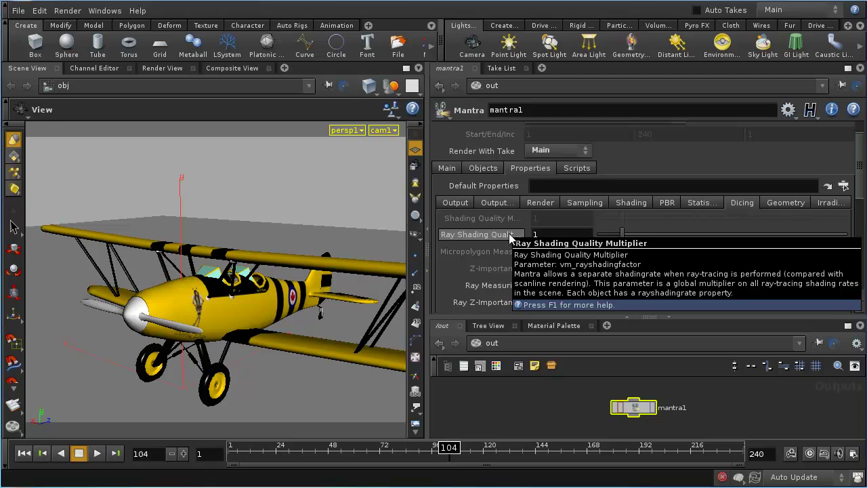
click(549, 203)
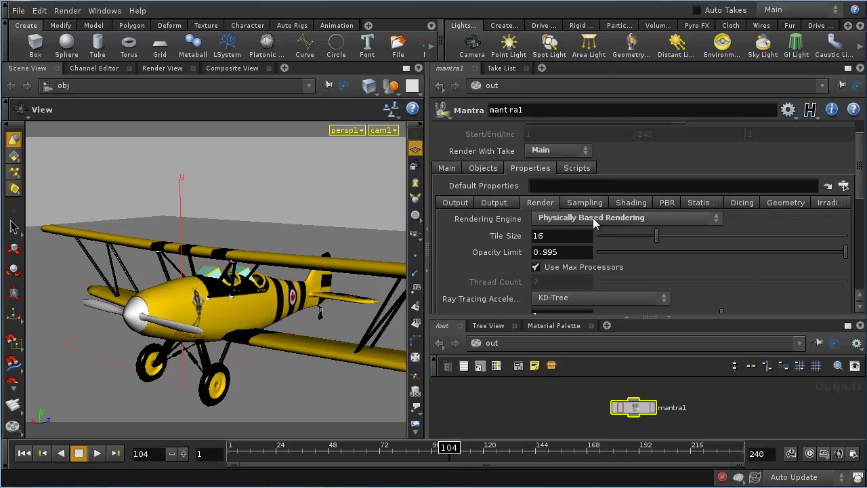
click(599, 220)
click(600, 232)
click(743, 203)
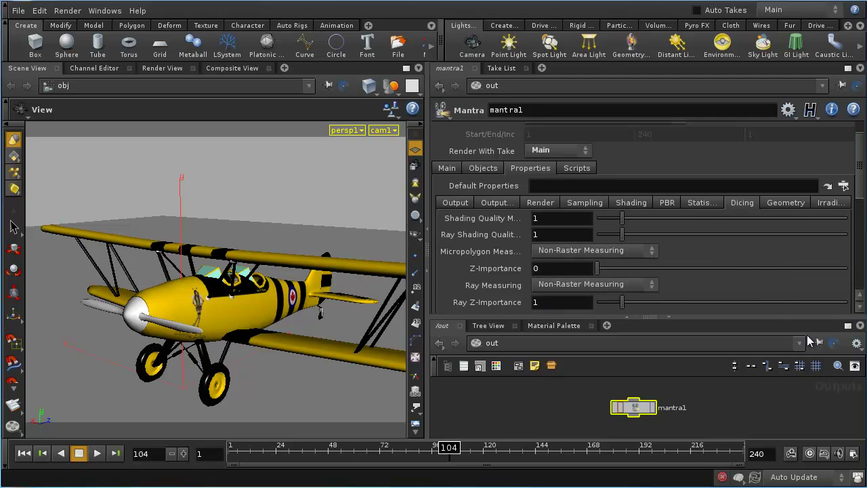
Disable Save Binary Geometry in the Mantra node's geometry properties and enable it again.
click(787, 203)
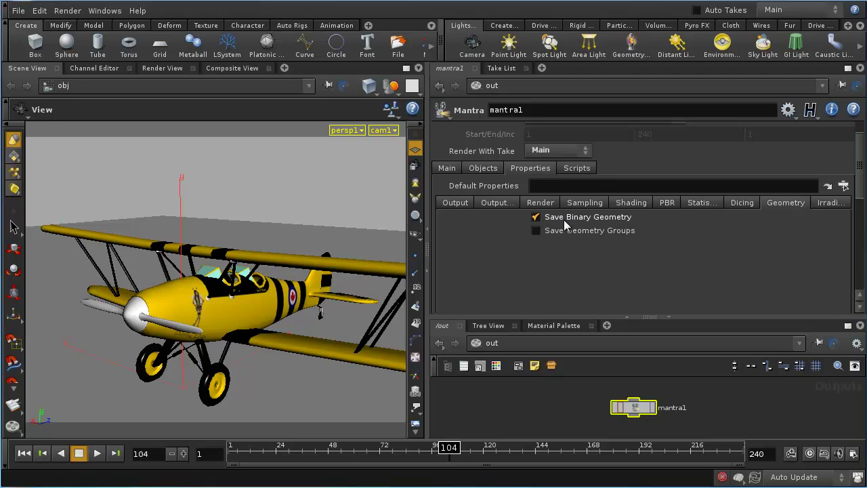
click(537, 217)
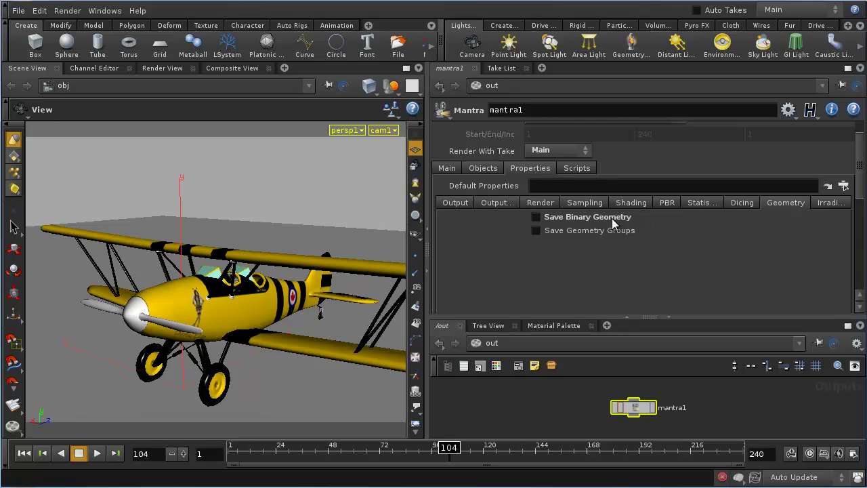
click(536, 217)
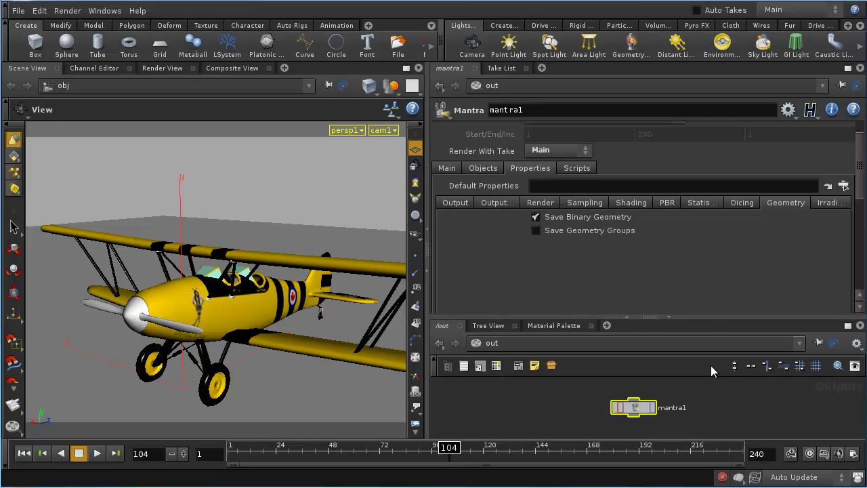
Enable the Irradiance Cache and set its Read/Write Mode first to Write and finally to Read.
click(842, 205)
click(579, 218)
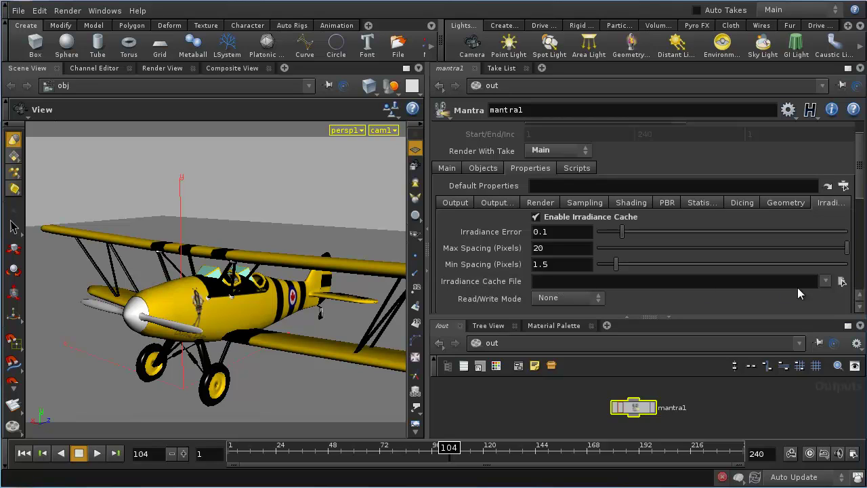
click(575, 303)
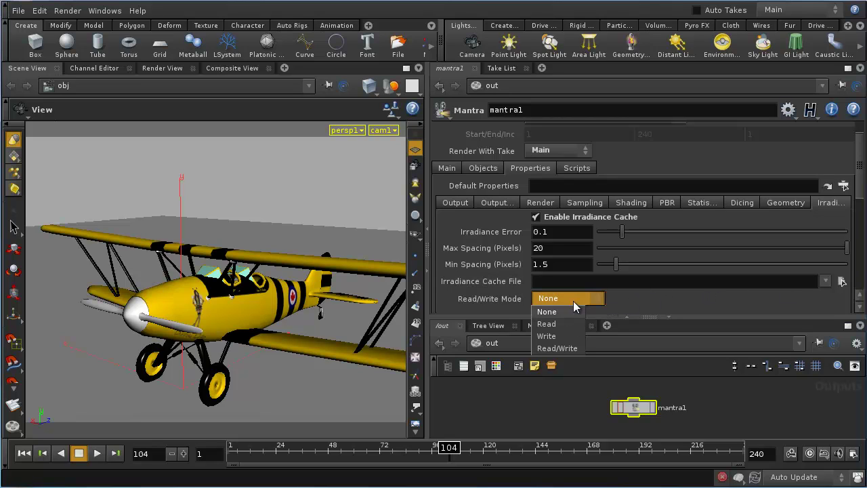
click(559, 335)
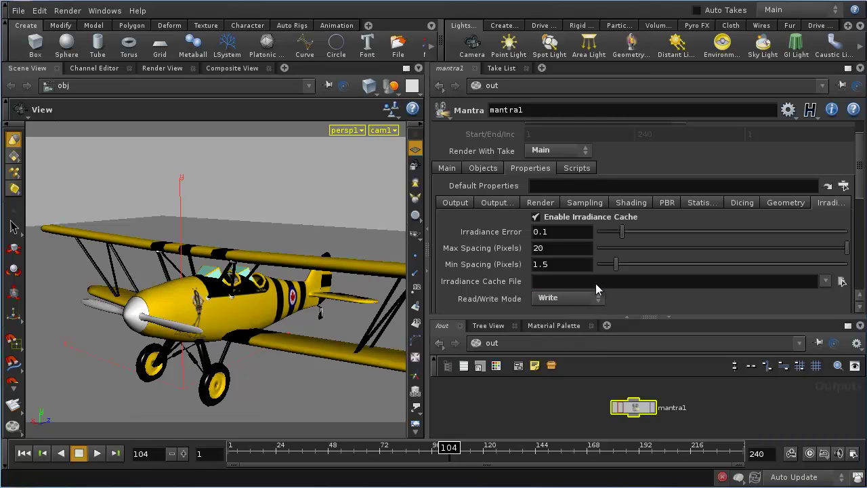
click(560, 296)
click(567, 323)
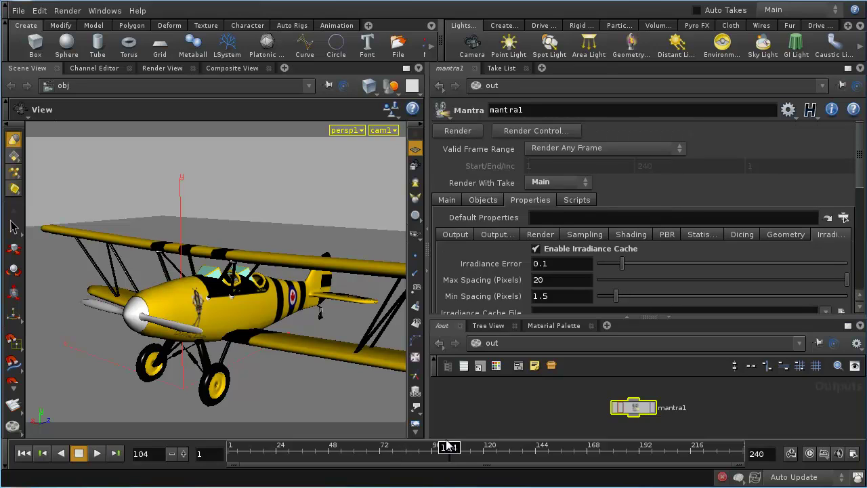
Examine the Mantra node's render and frame scripts, including the language options for the Pre-Render Script.
click(576, 201)
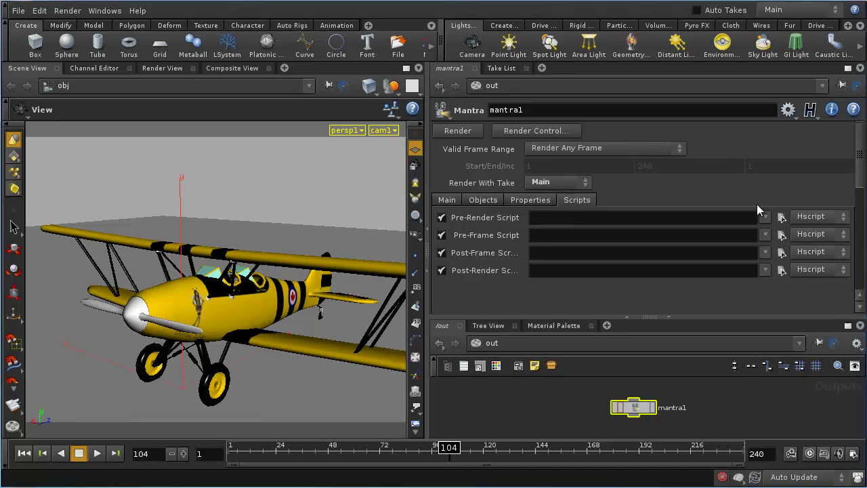
click(817, 217)
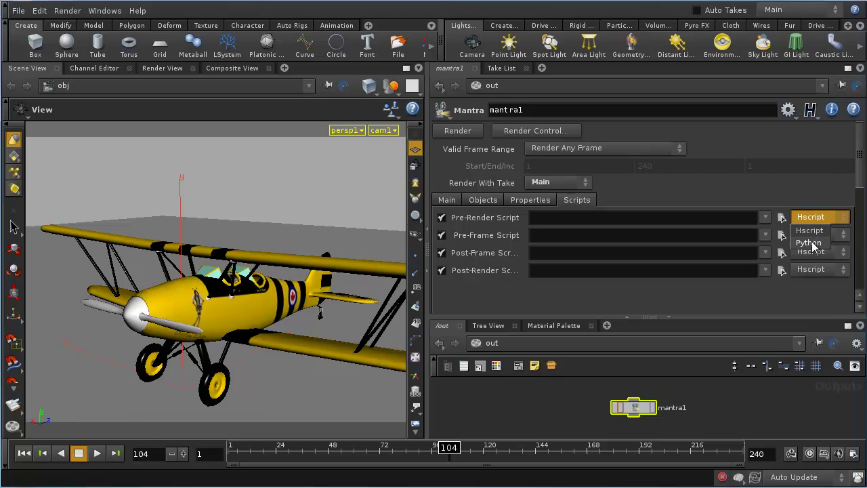
click(797, 186)
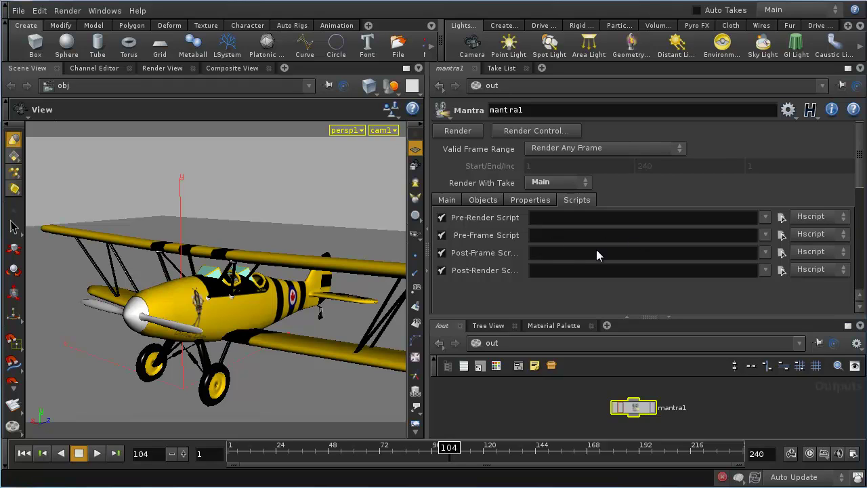
mouse_move(496, 260)
mouse_move(475, 272)
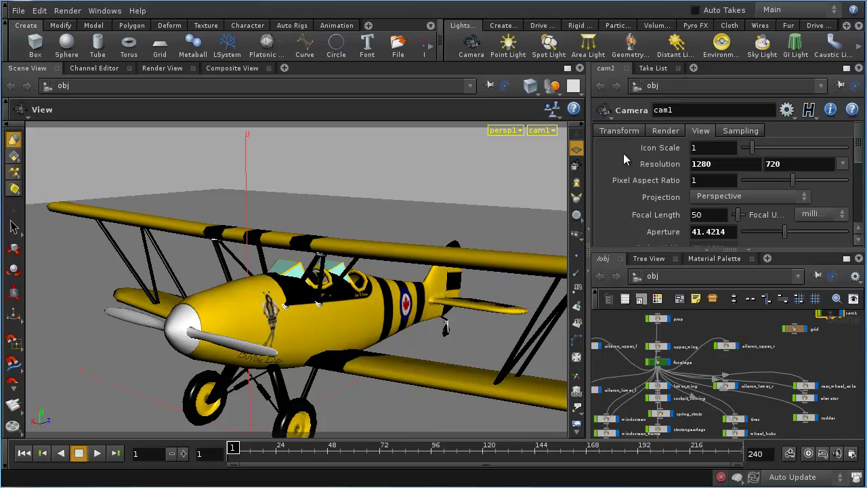
Look at the scene's take list, return to the camera's parameters and view the object network.
click(651, 69)
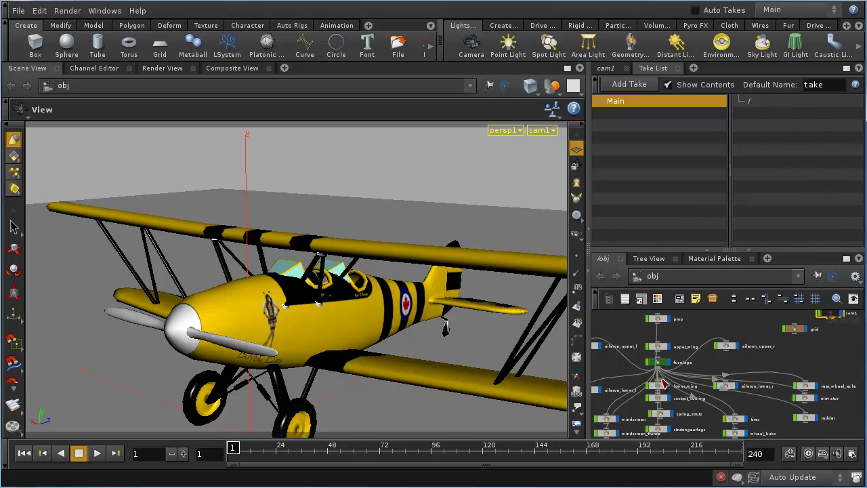
scroll(662, 389, down, 1)
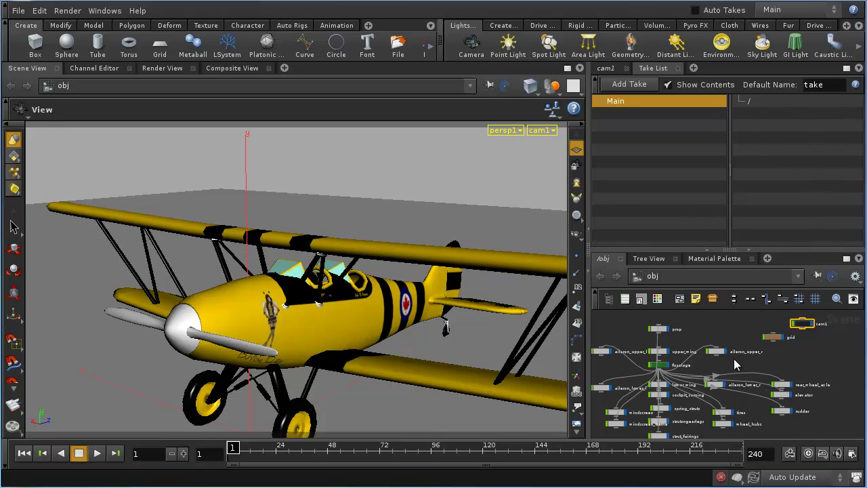
click(606, 68)
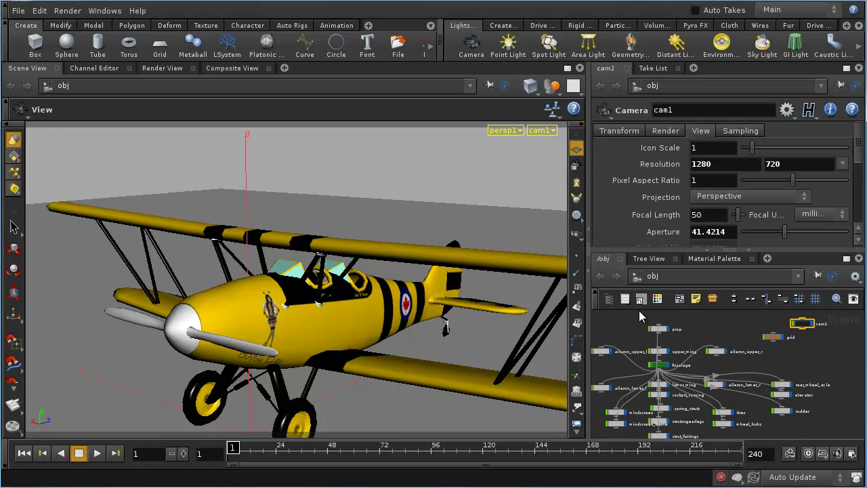
scroll(656, 349, down, 1)
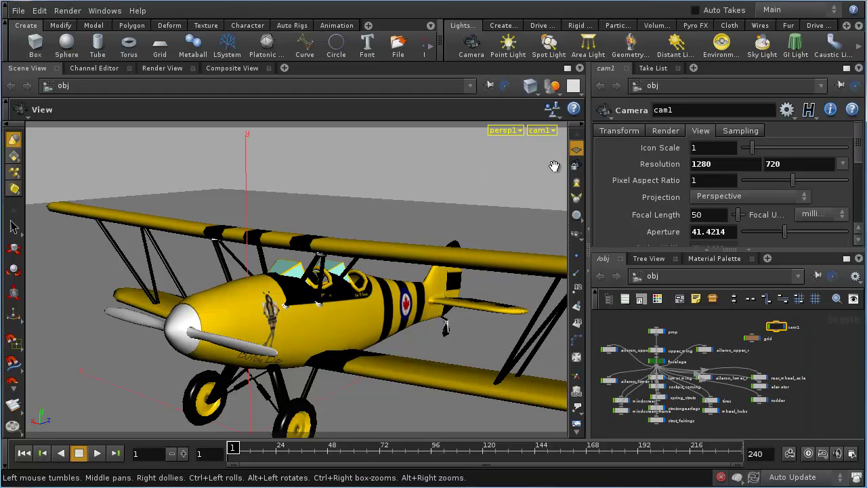
Lock cam1 to the view and dolly back until the whole biplane fits in the frame.
click(575, 166)
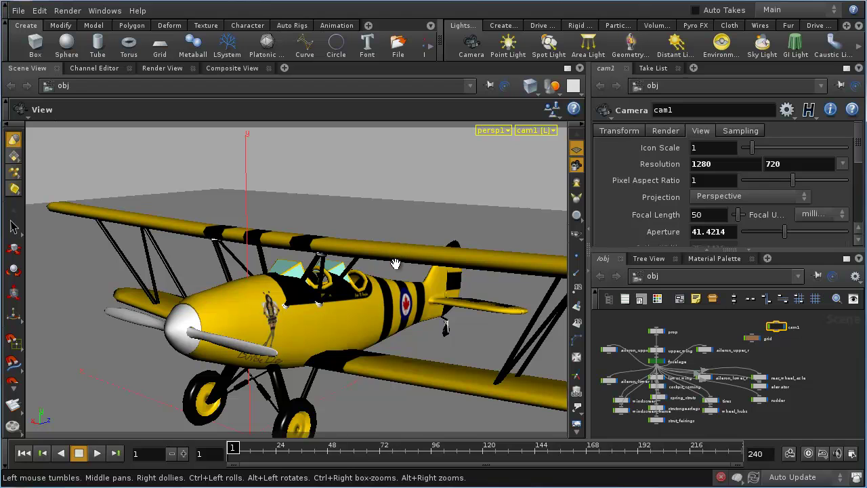
drag(397, 267, 385, 283)
right_drag(385, 283, 338, 315)
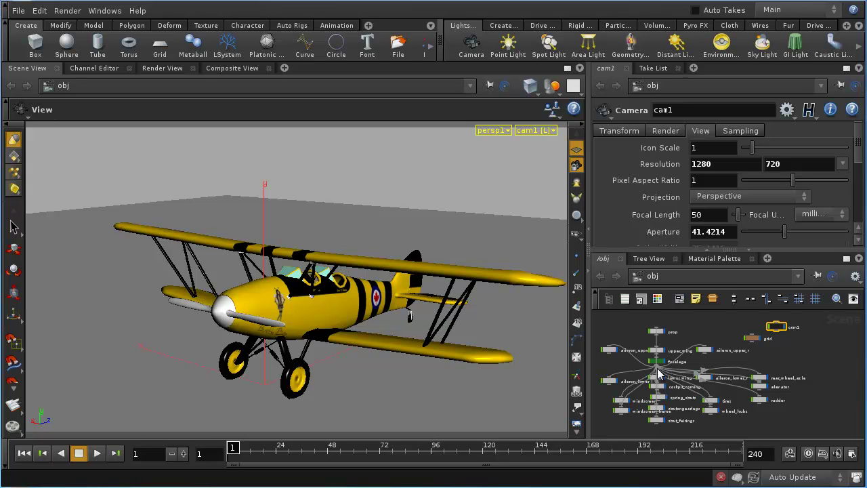
Rearrange the object network so the cam1 node sits directly above the grid node, apart from the biplane nodes.
click(846, 258)
key(h)
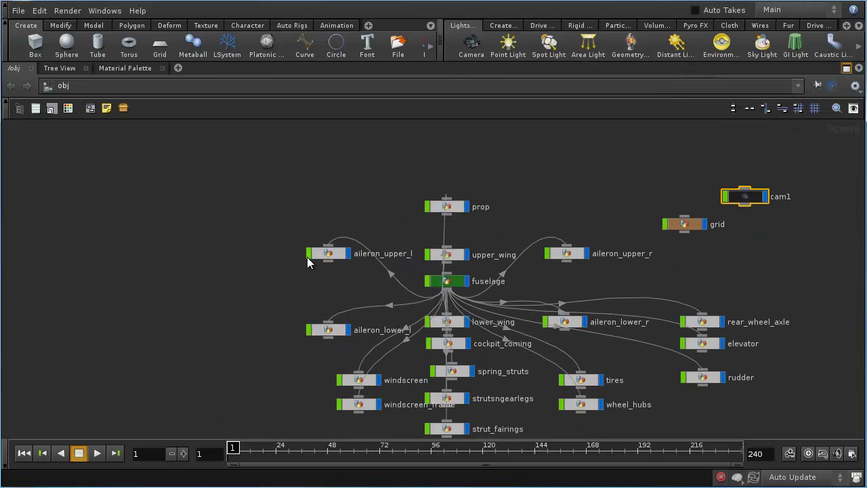
click(458, 284)
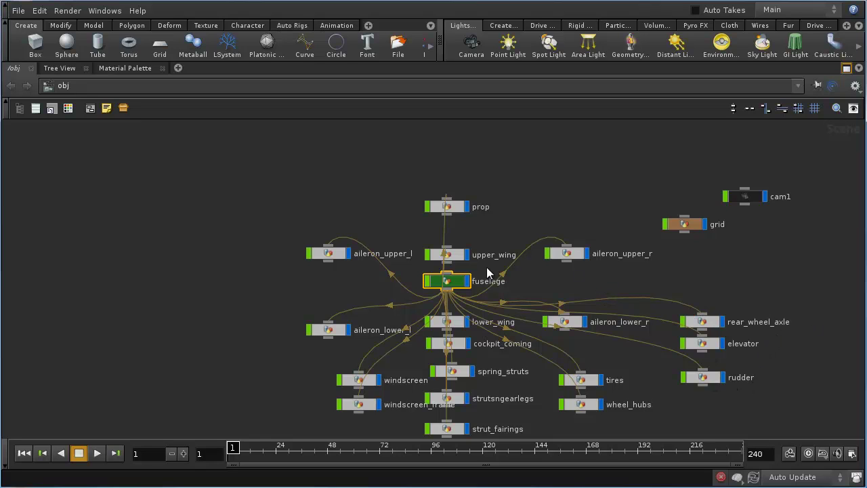
drag(694, 226, 661, 196)
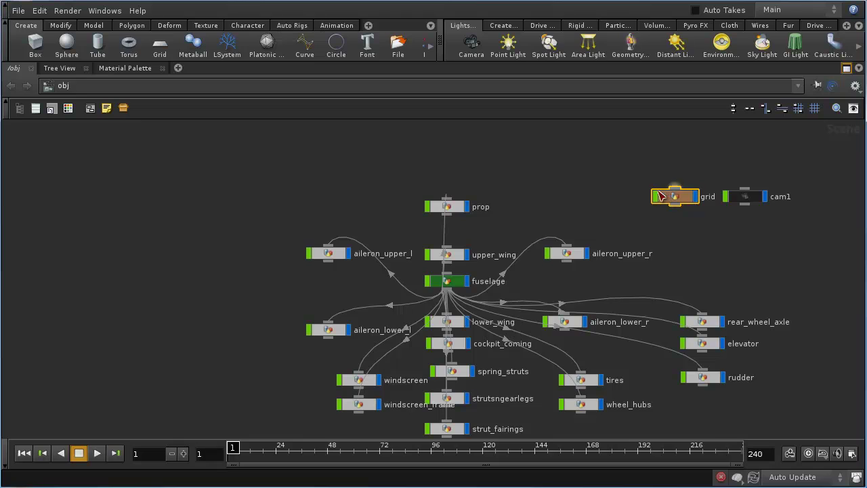
click(698, 219)
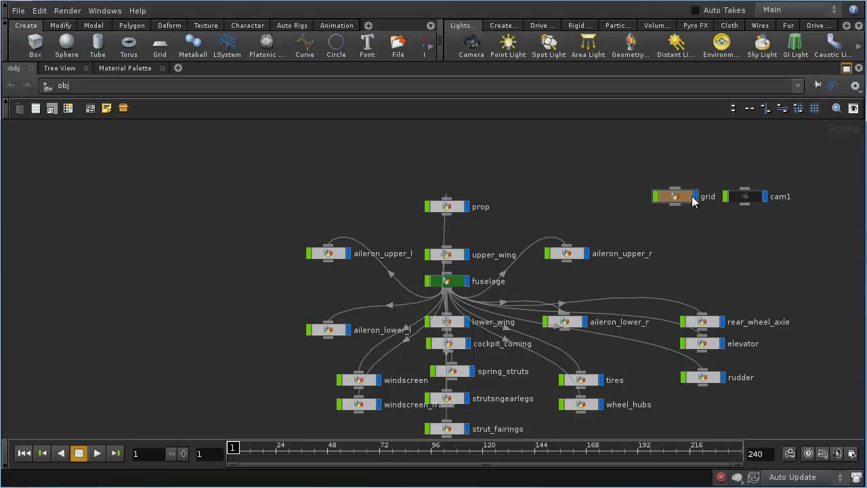
drag(754, 198, 690, 168)
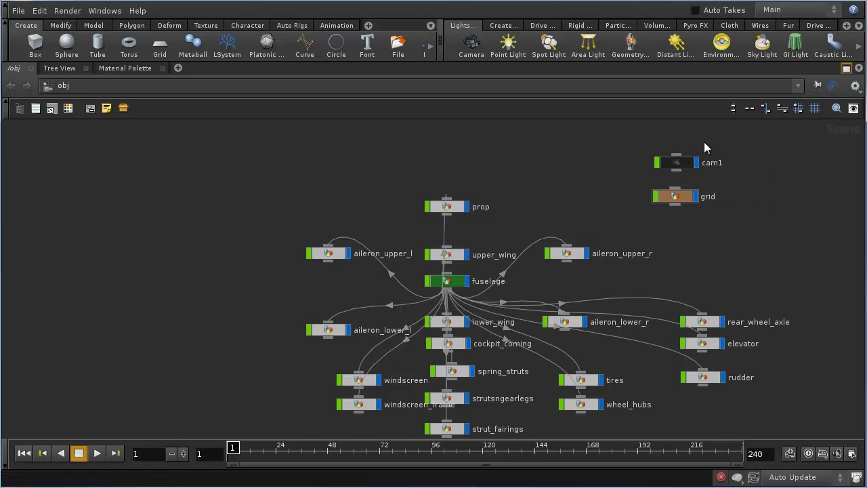
click(845, 70)
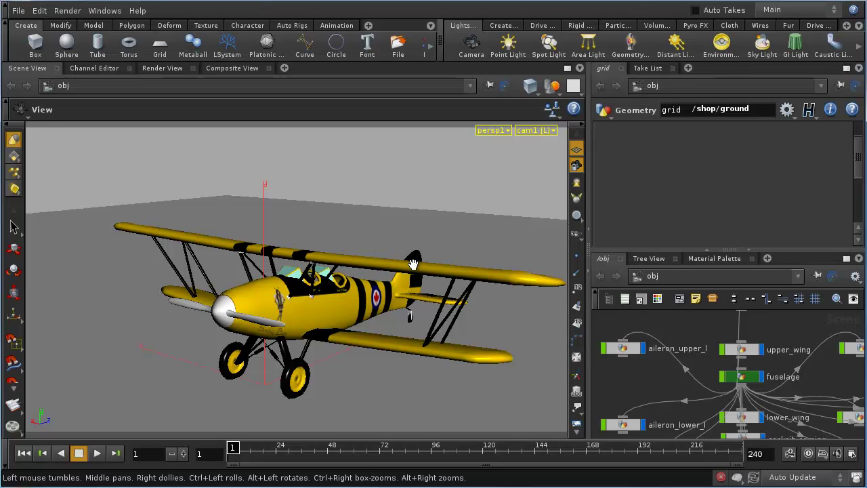
Preview the biplane render and switch the network to the out context with the mantra1 node framed.
click(157, 68)
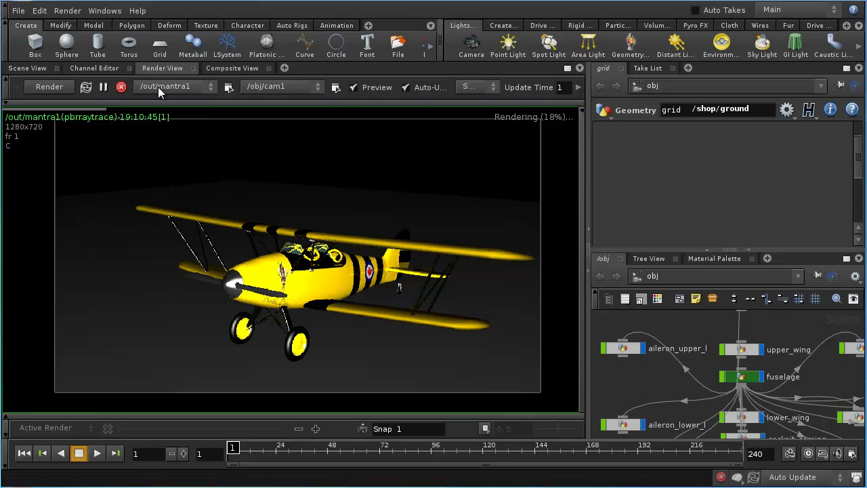
click(676, 277)
click(693, 333)
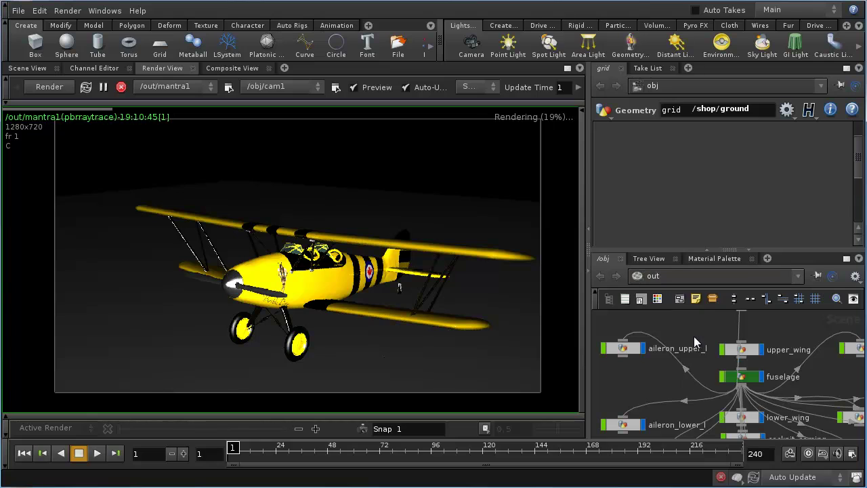
drag(804, 411, 750, 365)
scroll(754, 361, up, 2)
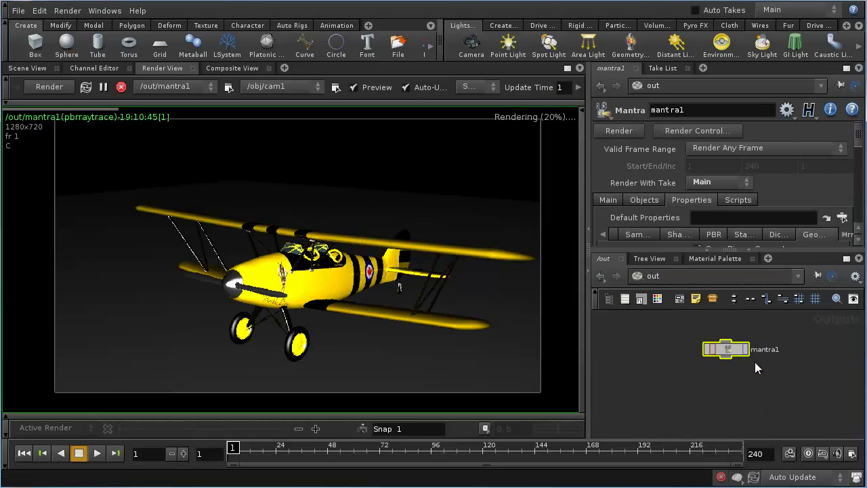
Disable Headlight Creation in the Mantra node's object settings and enable it again.
click(644, 199)
drag(857, 139, 859, 174)
click(693, 220)
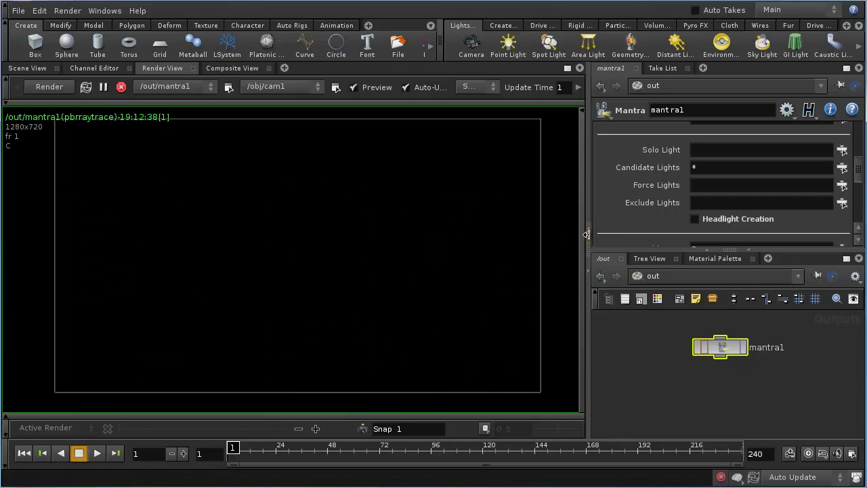
click(693, 219)
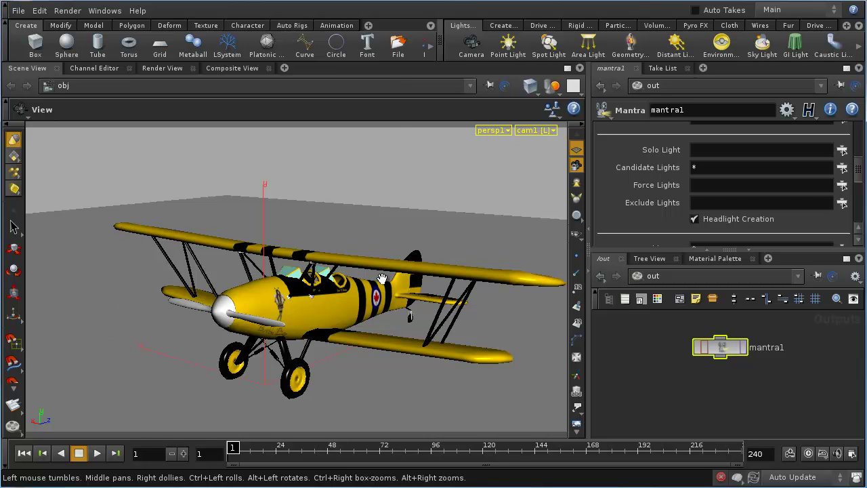
Add an environment light to the scene and place its node beside cam1 in the object network.
click(721, 43)
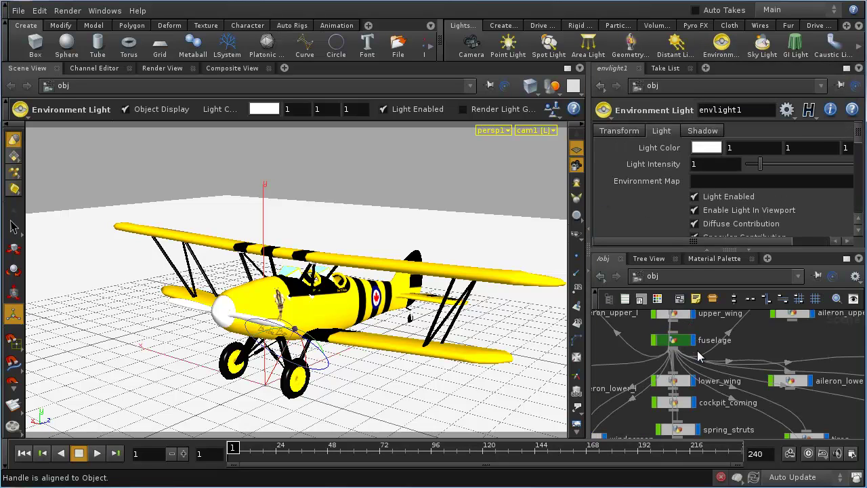
key(h)
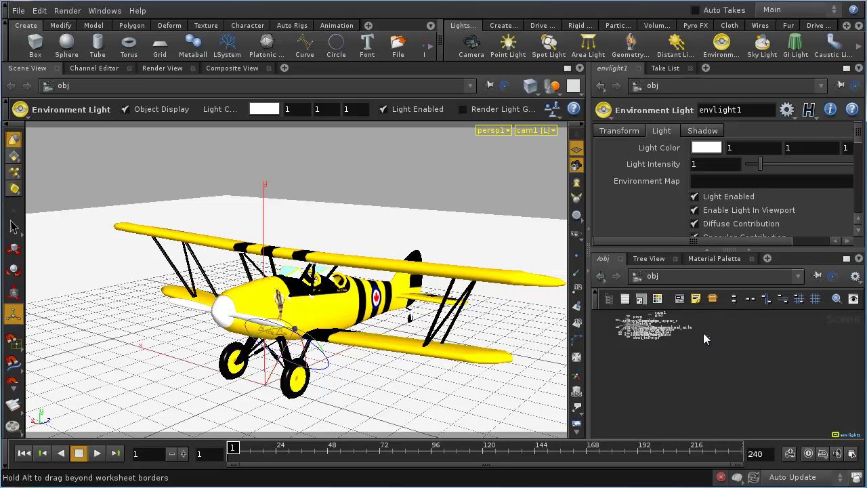
drag(674, 318, 675, 320)
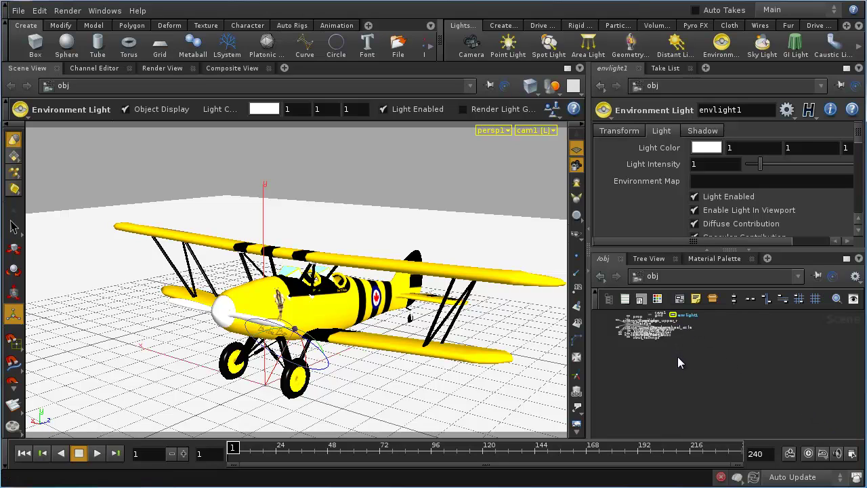
key(h)
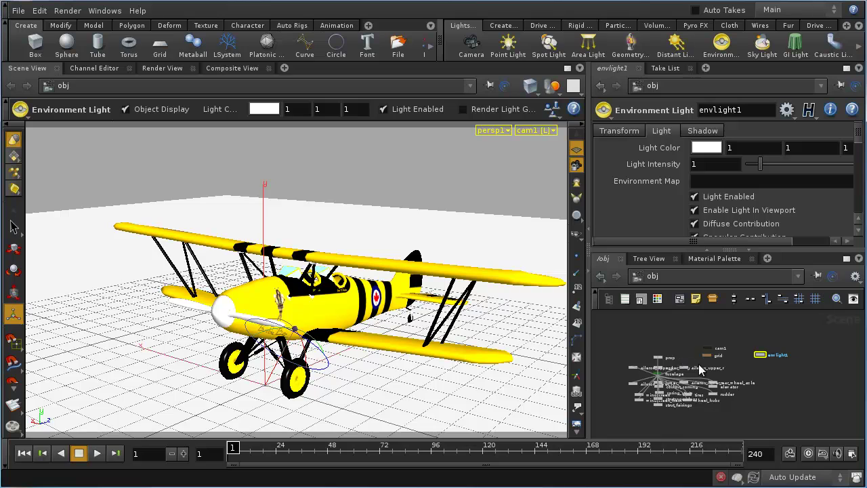
scroll(701, 369, up, 3)
drag(838, 347, 761, 338)
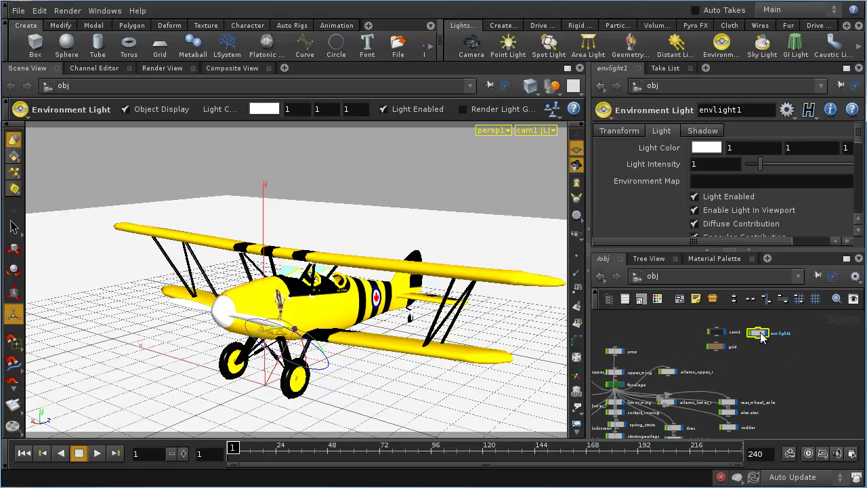
middle_drag(750, 356, 787, 368)
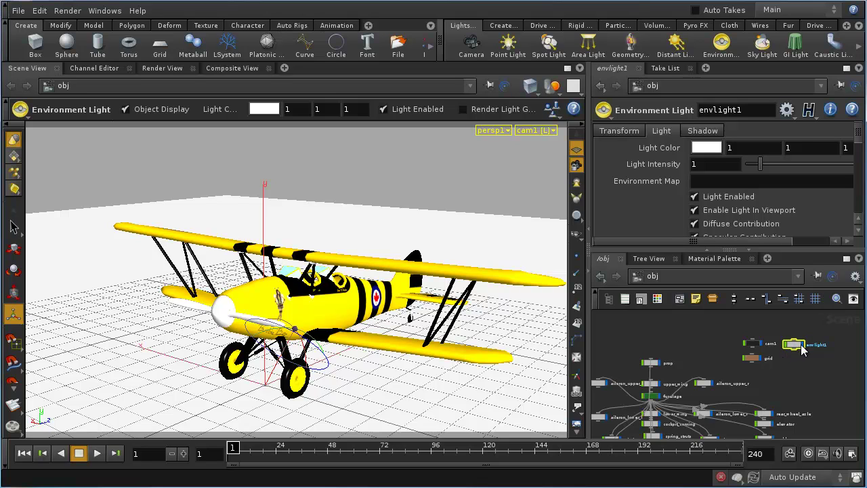
Rename the environment light node as sky_light and colour it blue.
double_click(813, 346)
drag(831, 350, 803, 351)
key(Return)
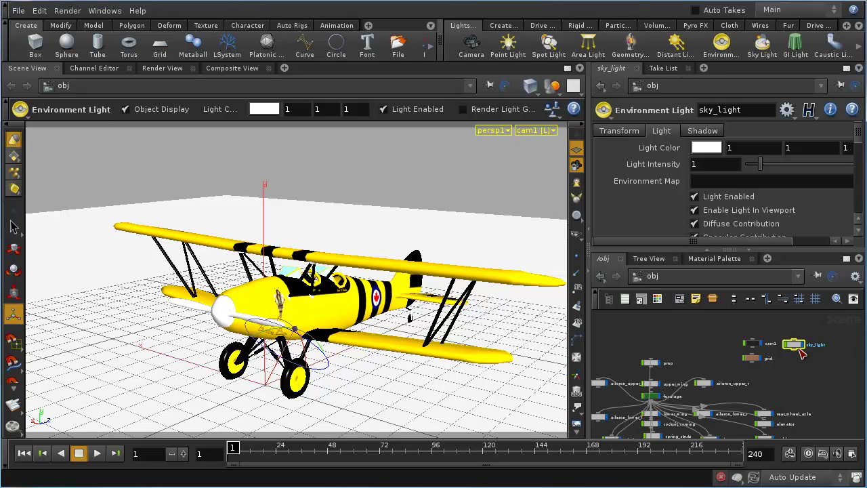
click(657, 299)
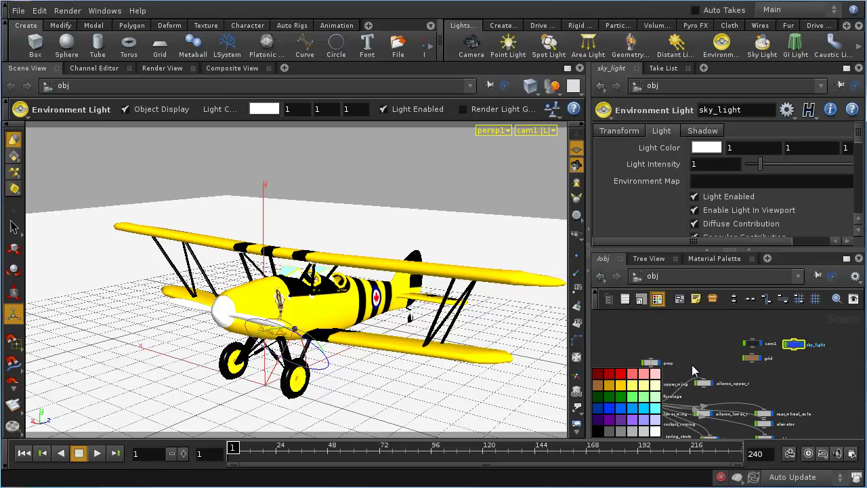
click(657, 298)
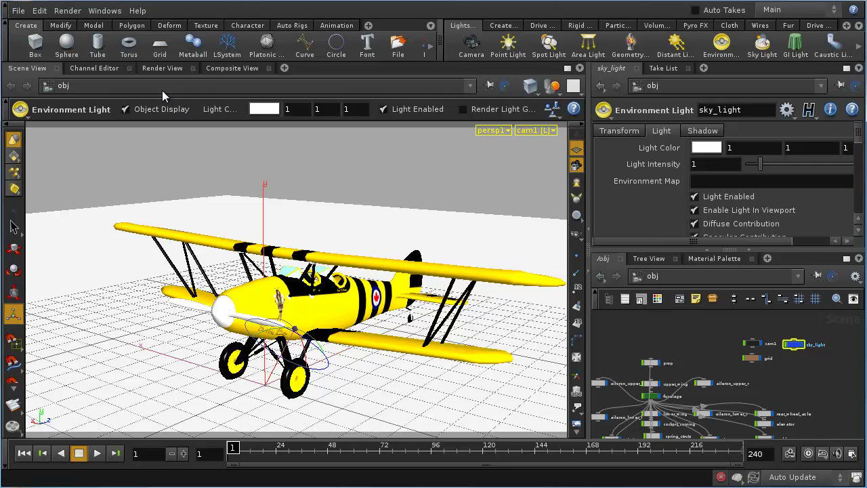
Preview the render and set the sky_light's Light Color to light blue, RGB 0.598, 0.7789, 1.
click(163, 69)
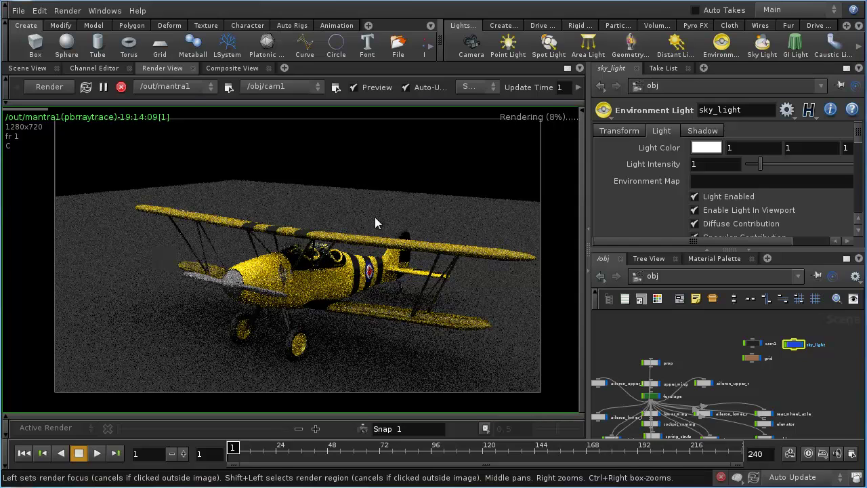
click(708, 150)
drag(742, 35, 544, 75)
drag(561, 144, 531, 159)
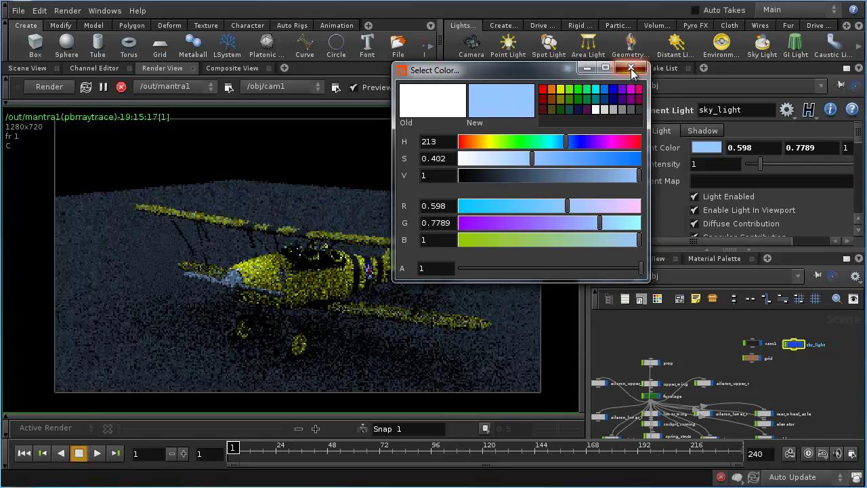
click(631, 68)
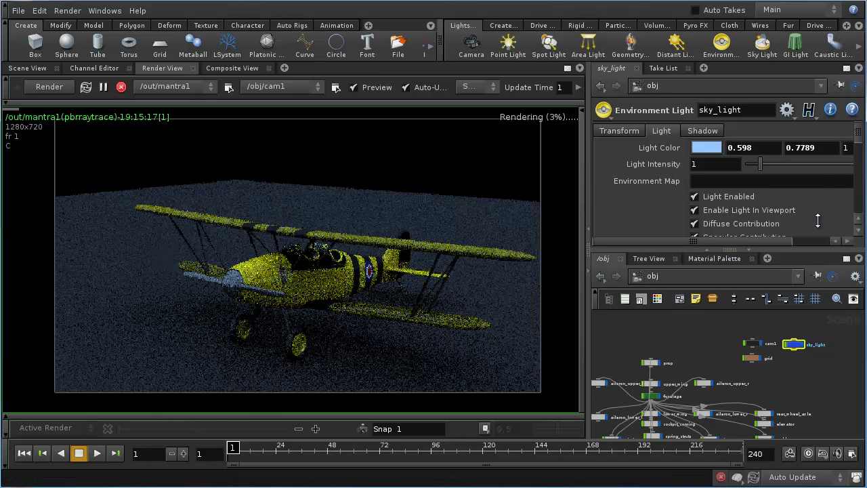
Enable Render Light Geometry on the sky_light.
drag(858, 135, 859, 150)
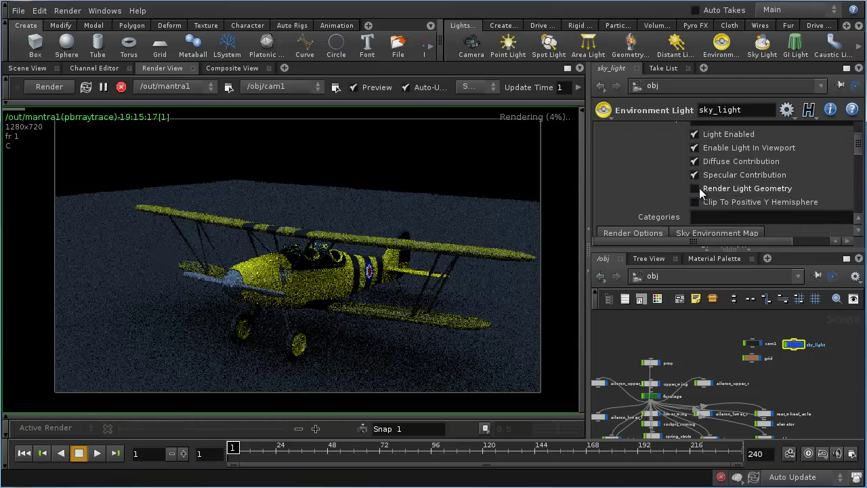
click(695, 187)
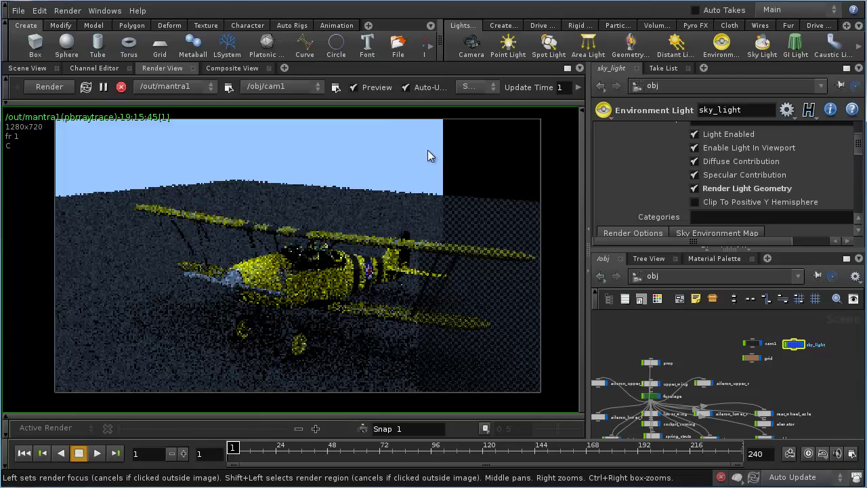
scroll(678, 163, up, 3)
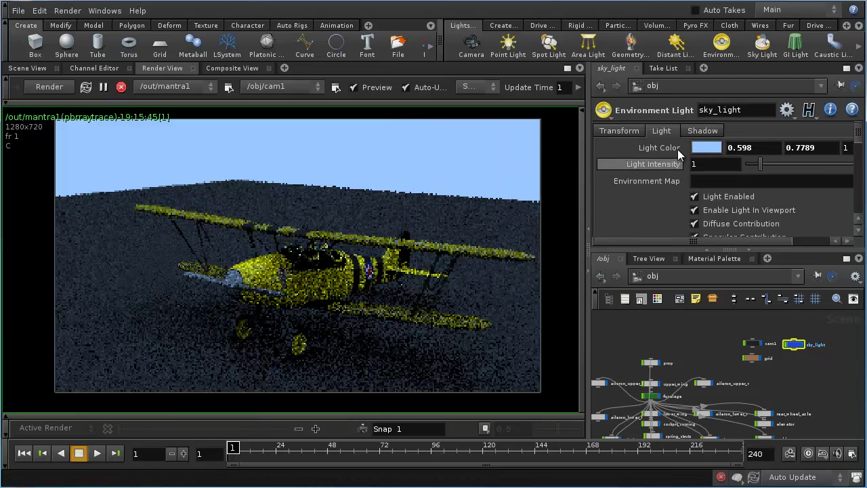
Read the description of the sky_light's Clip To Positive Y Hemisphere option.
scroll(663, 164, down, 2)
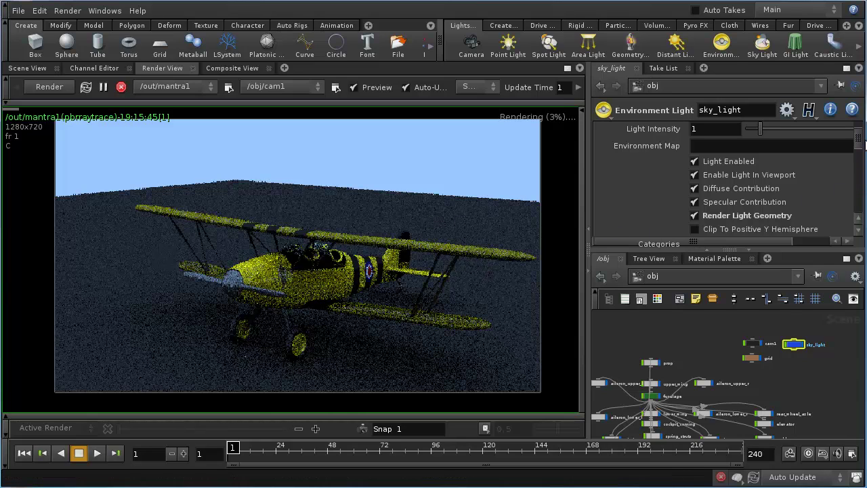
scroll(860, 144, down, 2)
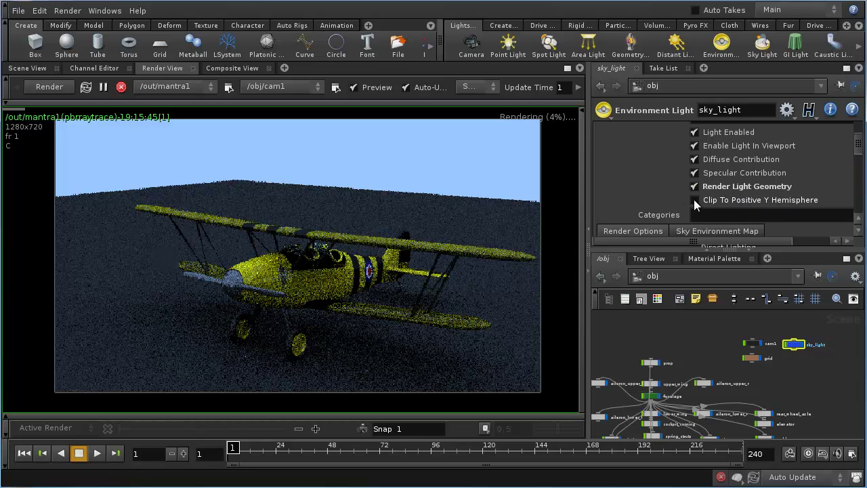
mouse_move(695, 205)
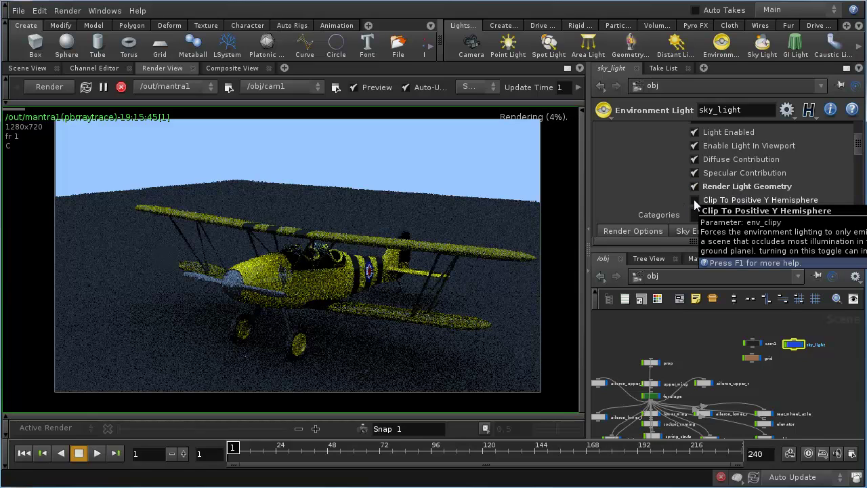
Enable Clip To Positive Y Hemisphere on the sky_light and focus the preview render on the biplane.
click(694, 202)
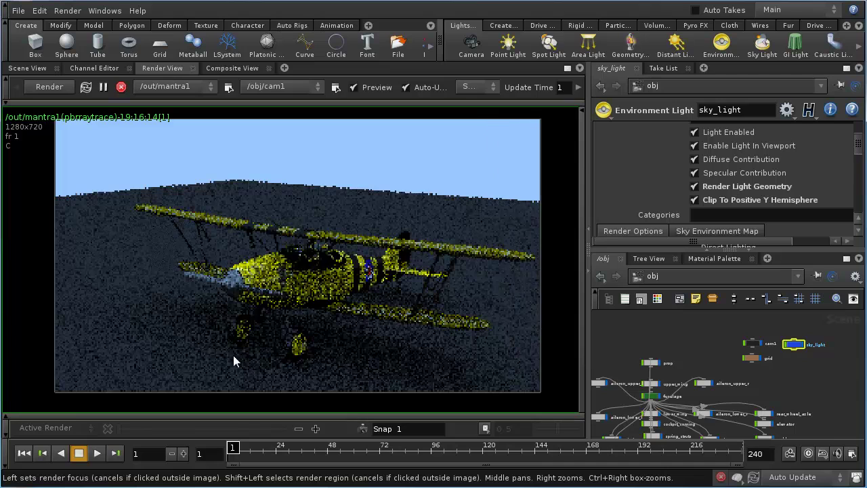
click(273, 243)
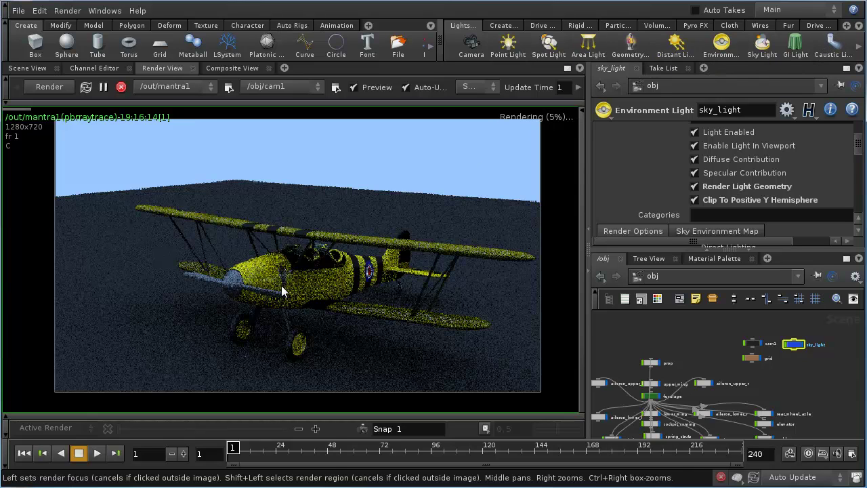
Add a distant light in front of the biplane, raise it to upper-wing height and rotate it to shine diagonally down across the aircraft.
click(675, 46)
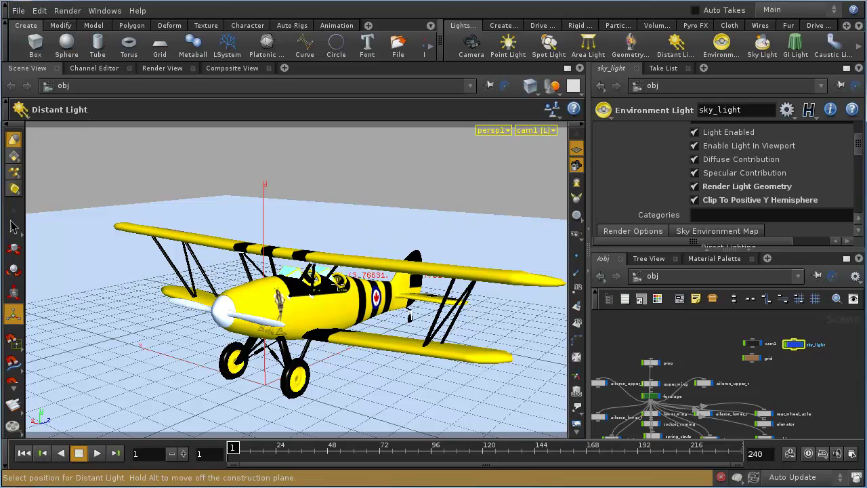
click(168, 336)
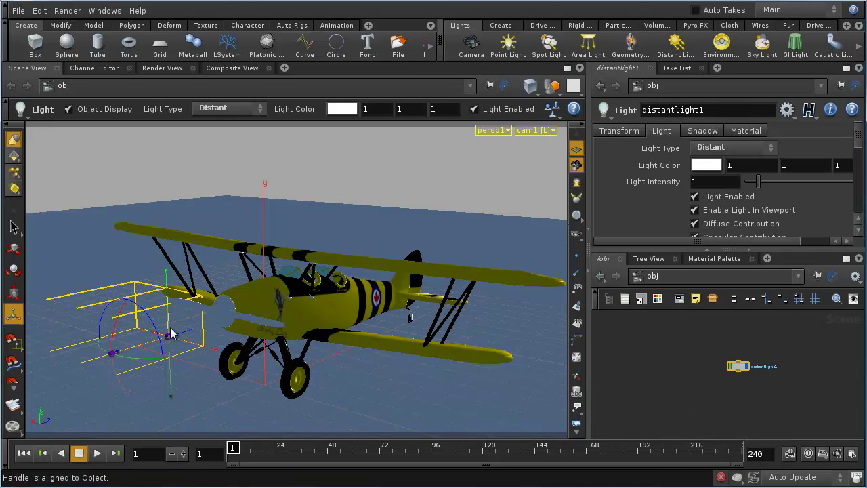
drag(168, 284, 200, 165)
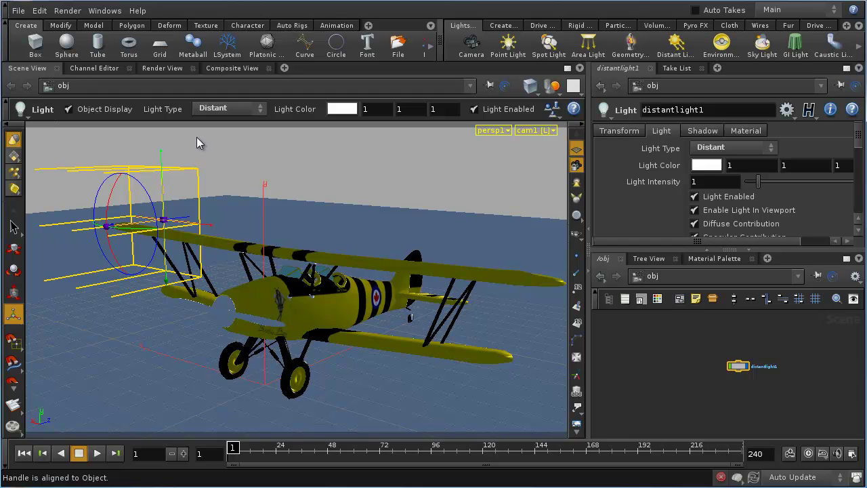
drag(118, 232, 328, 197)
drag(289, 218, 281, 215)
drag(226, 199, 239, 252)
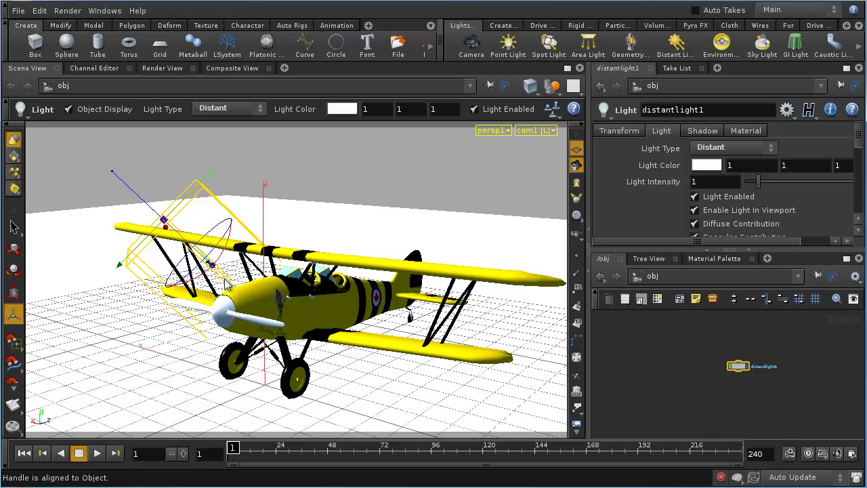
Preview the render with the new light and change distantlight1's Light Type to Sun.
click(163, 67)
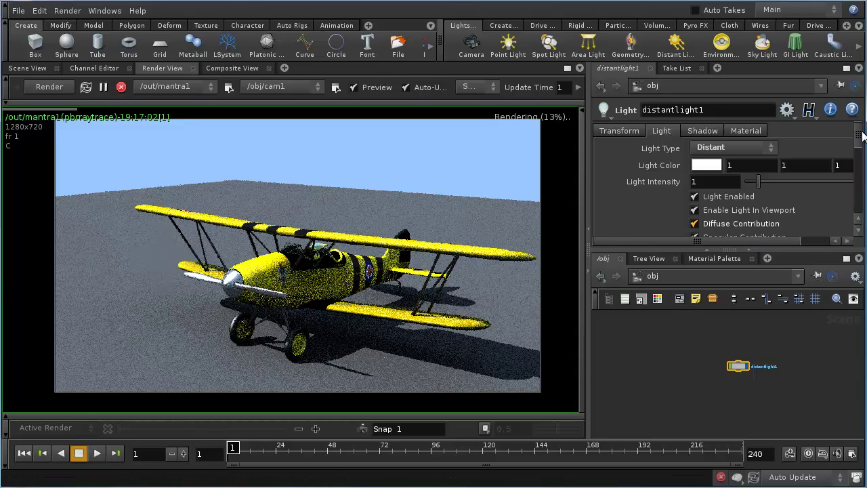
scroll(860, 149, down, 2)
scroll(859, 152, down, 5)
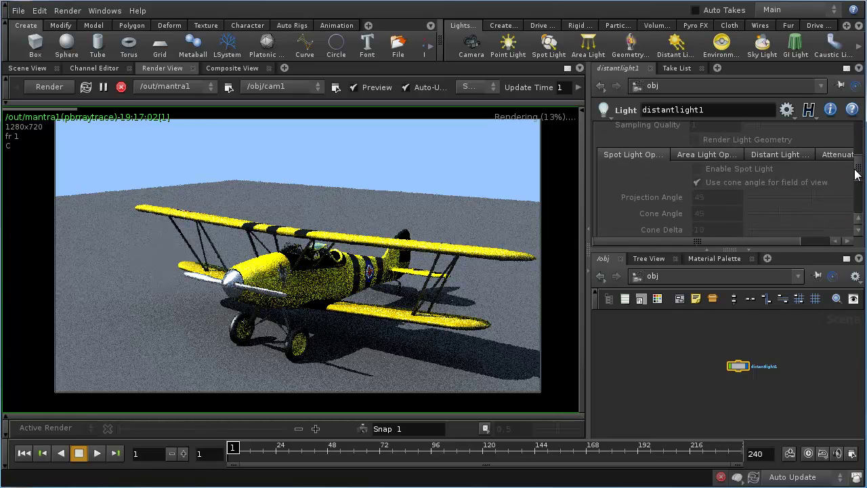
click(772, 152)
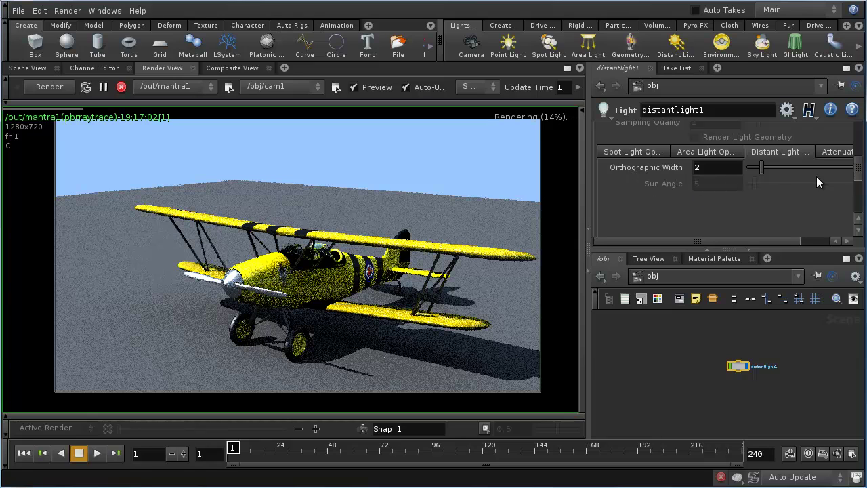
drag(859, 174, 861, 133)
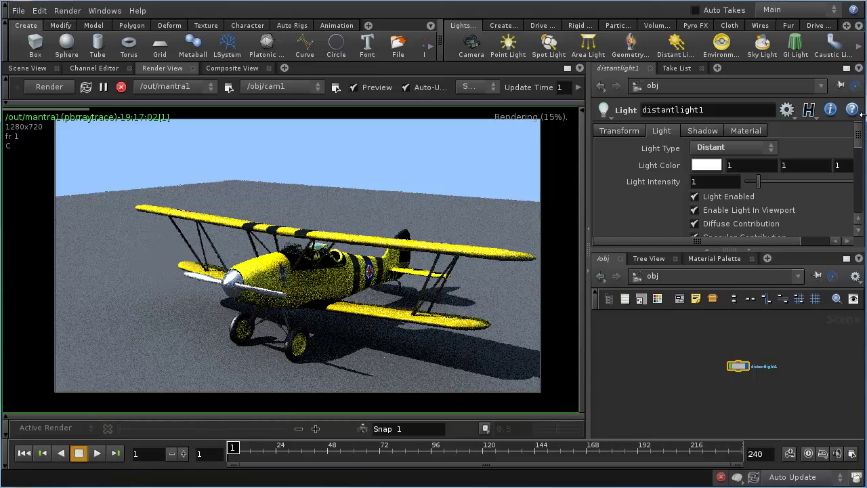
click(714, 149)
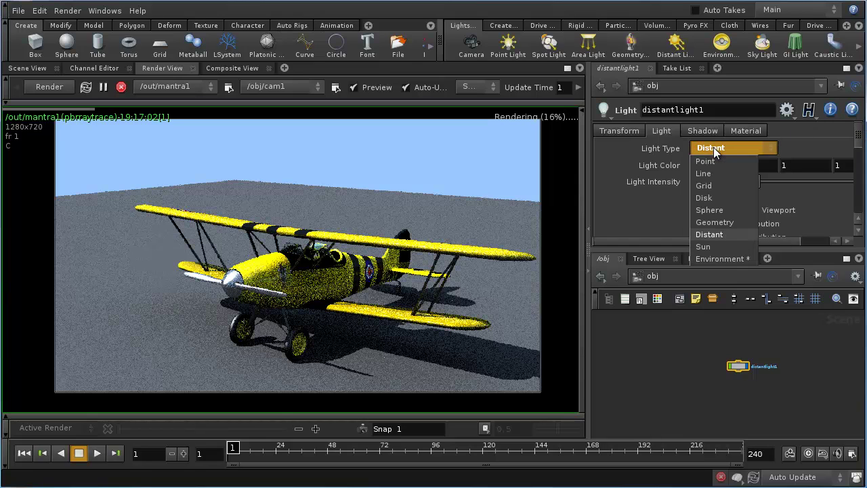
click(712, 244)
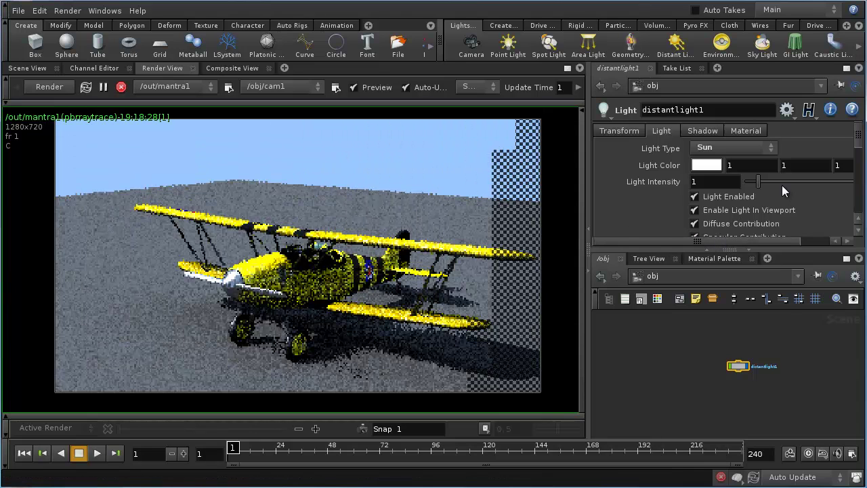
Inspect the shadow edges by rendering only the region around the landing gear and ground shadow, and restore the full-frame render.
drag(855, 138, 856, 165)
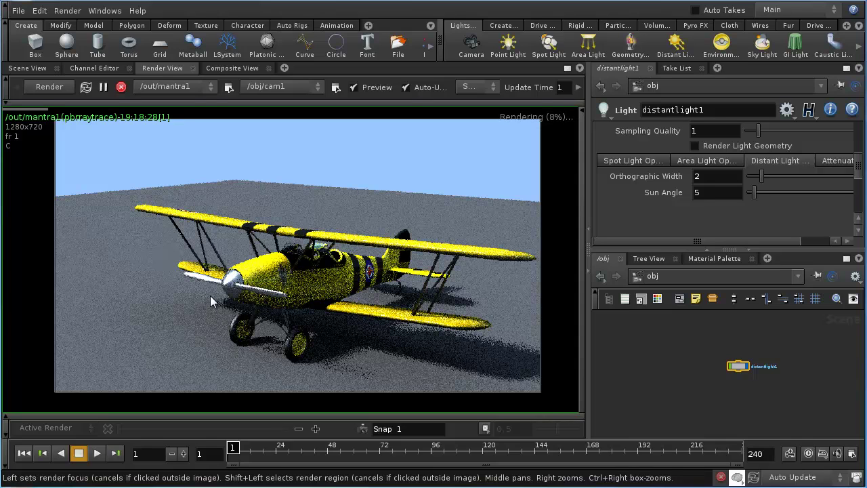
shift+drag(210, 295, 539, 392)
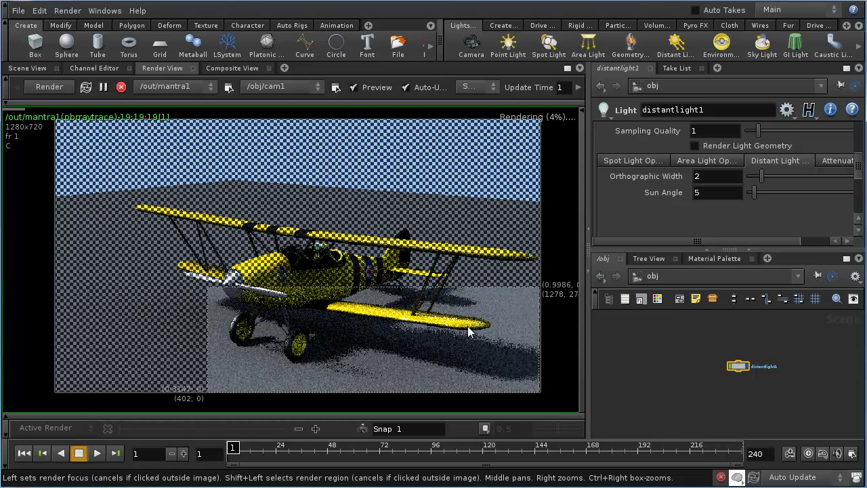
shift+click(556, 323)
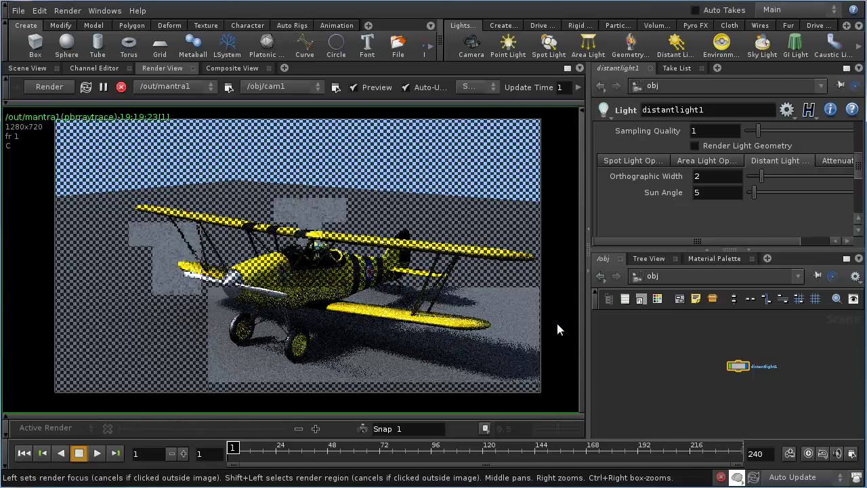
shift+drag(215, 284, 543, 391)
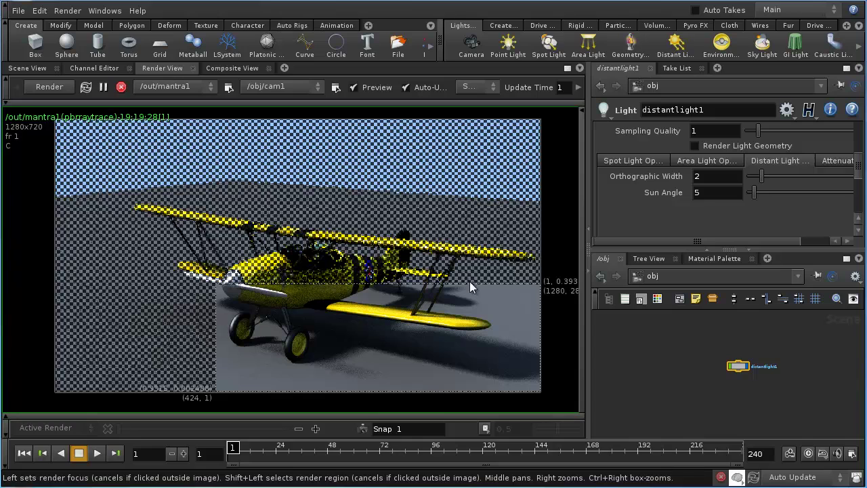
click(541, 242)
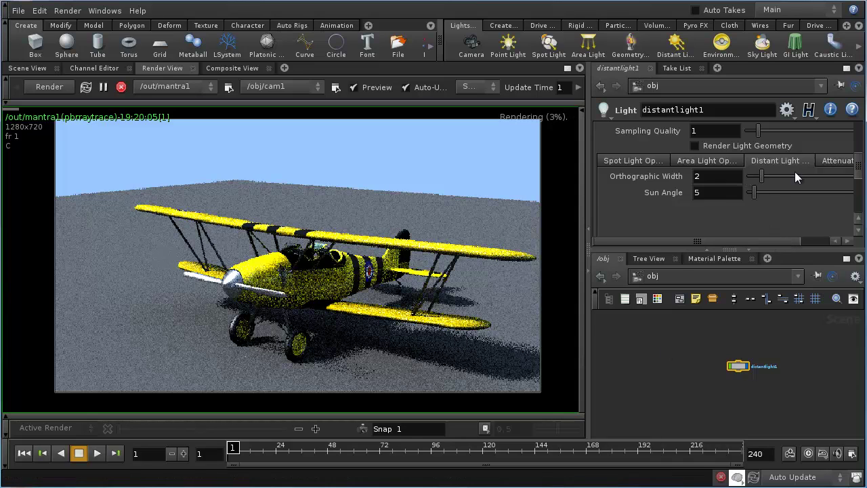
Set the Sun Angle of distantlight1 to 1.
click(706, 190)
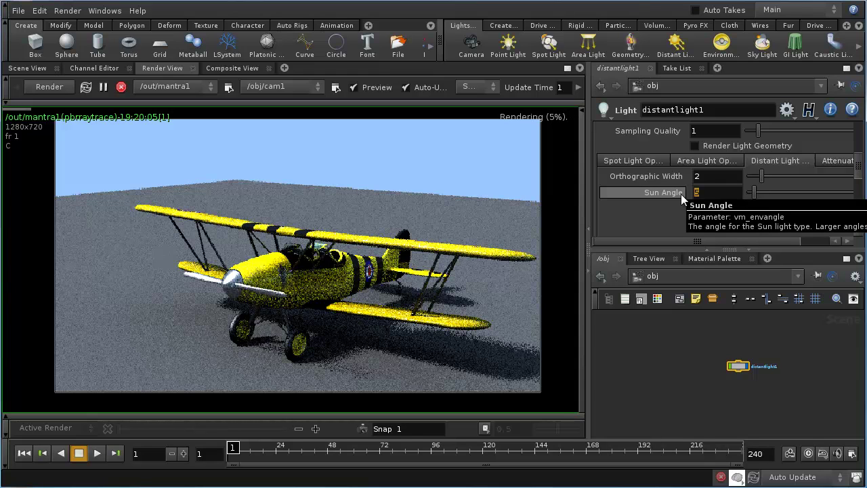
text(1)
key(Return)
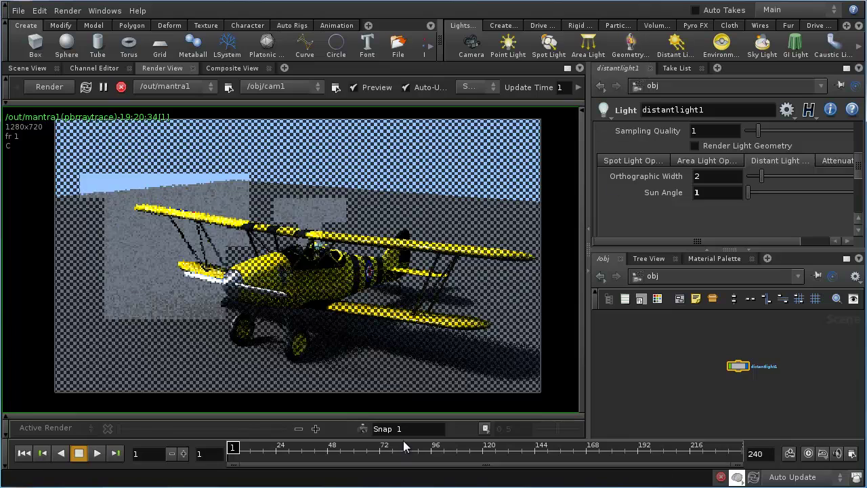
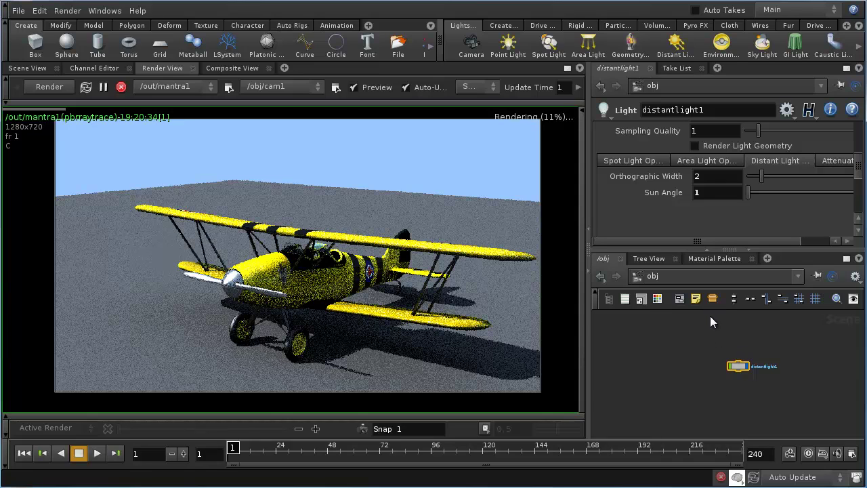
Rename the distantlight1 node as Sun and colour it yellow.
scroll(859, 174, up, 5)
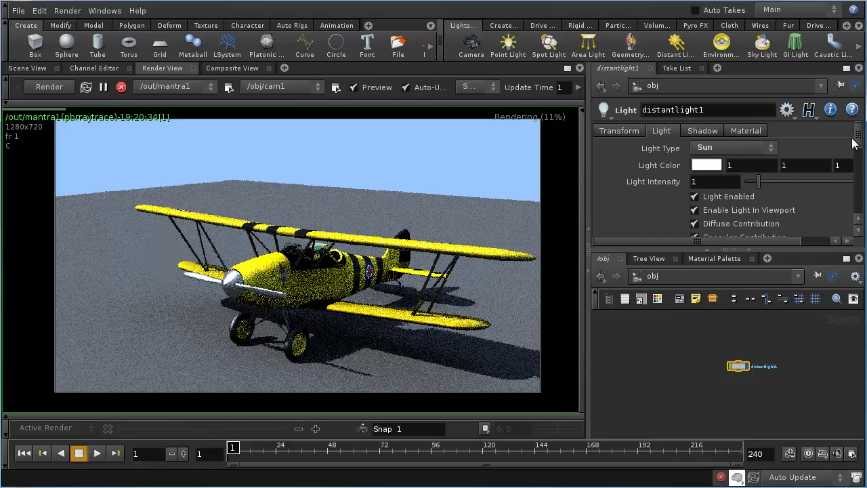
double_click(768, 366)
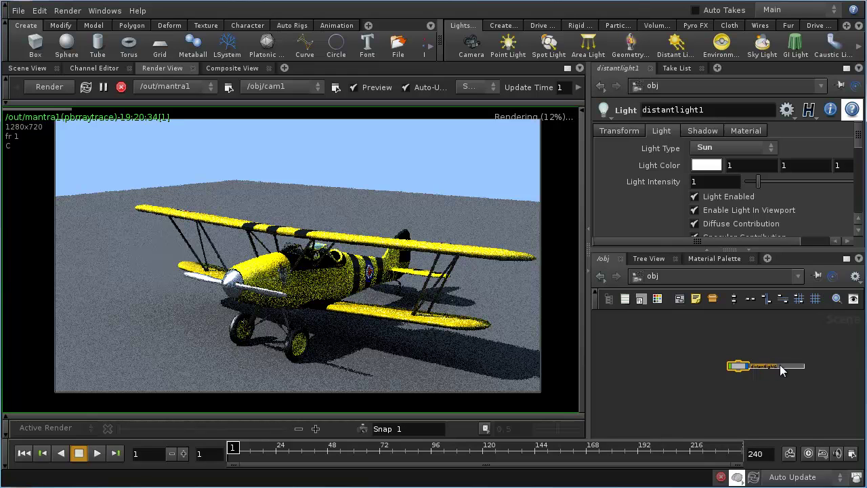
text(Sun)
key(Return)
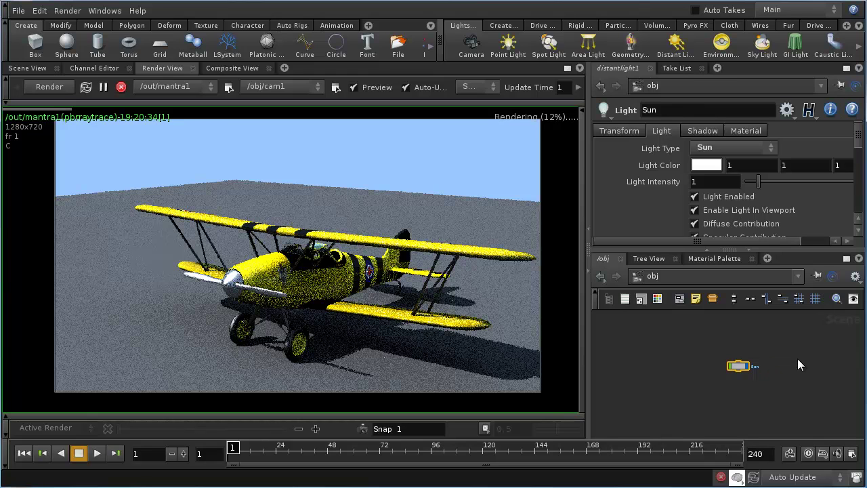
click(657, 299)
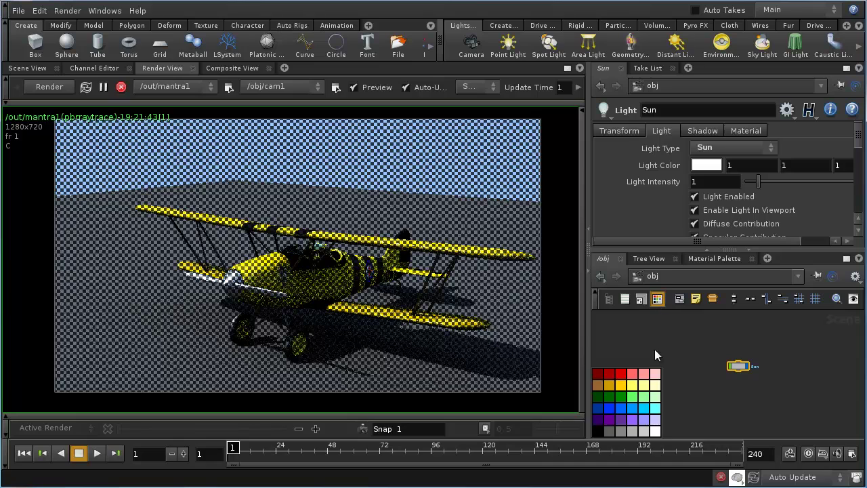
click(622, 385)
Move the Sun node directly below sky_light, beside the grid node, and close the colour palette.
click(686, 364)
key(h)
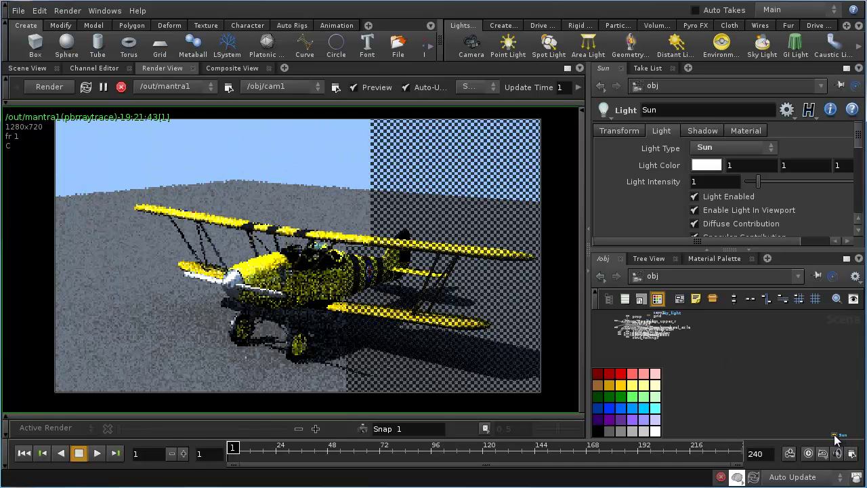
drag(822, 424, 801, 407)
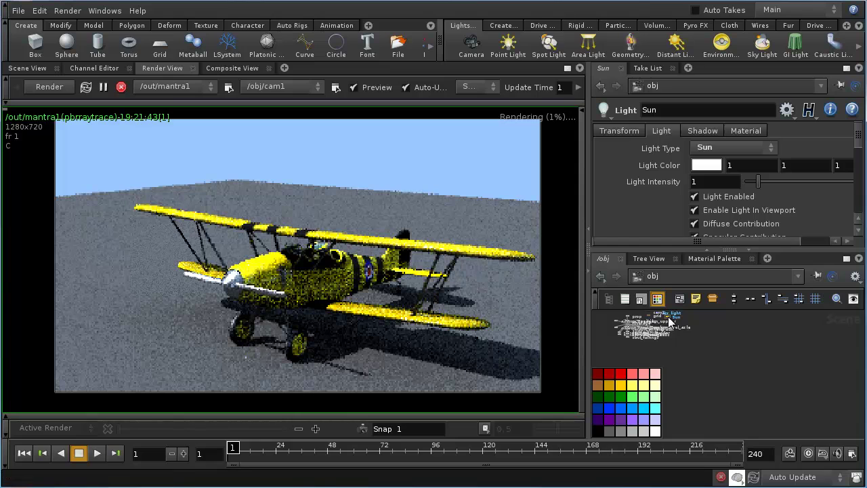
key(h)
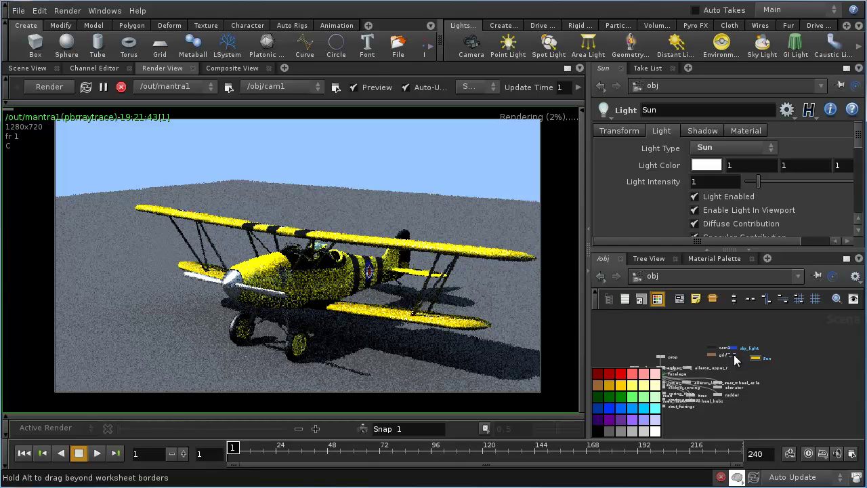
drag(754, 357, 732, 355)
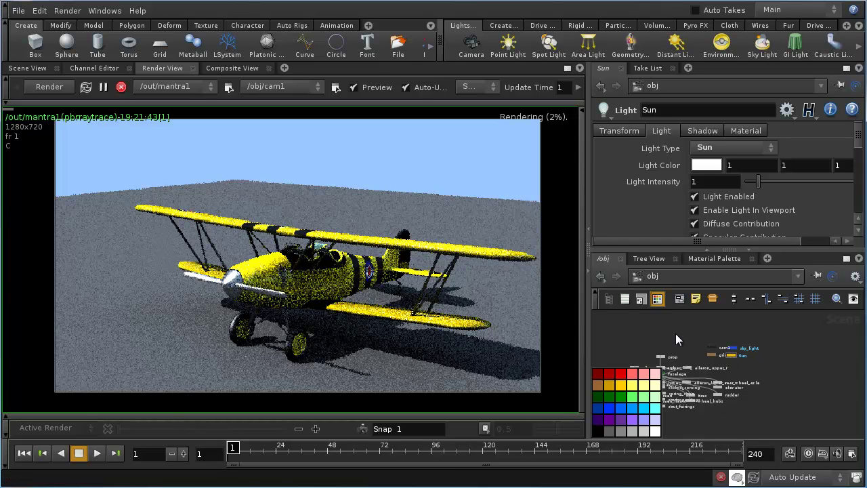
key(h)
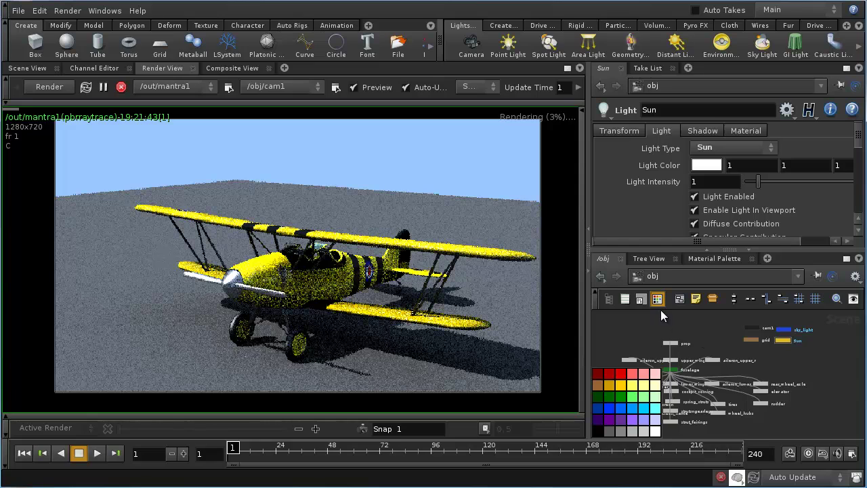
click(657, 300)
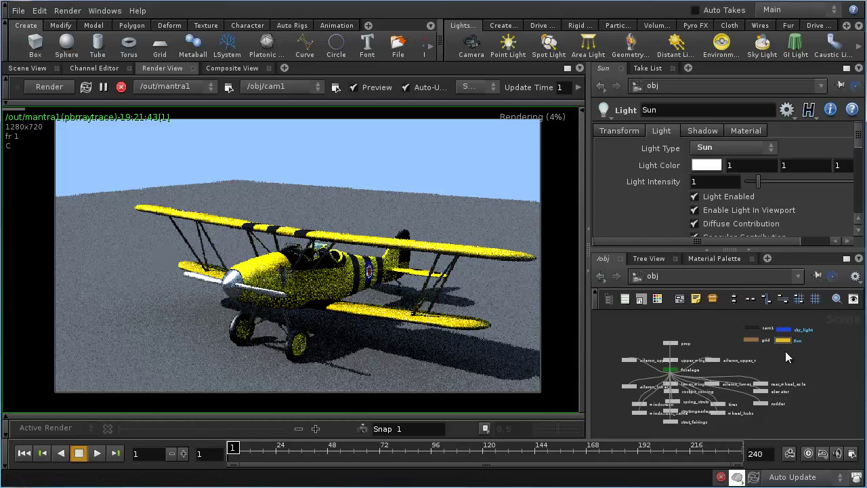
Set the Sun's Light Color to a warm pale orange with hue 41, saturation 0.261 and value 1.
click(706, 166)
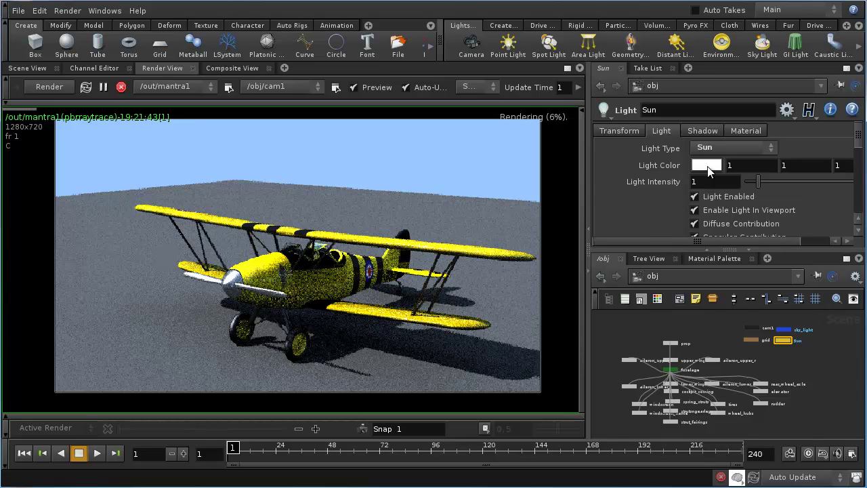
drag(481, 141, 502, 163)
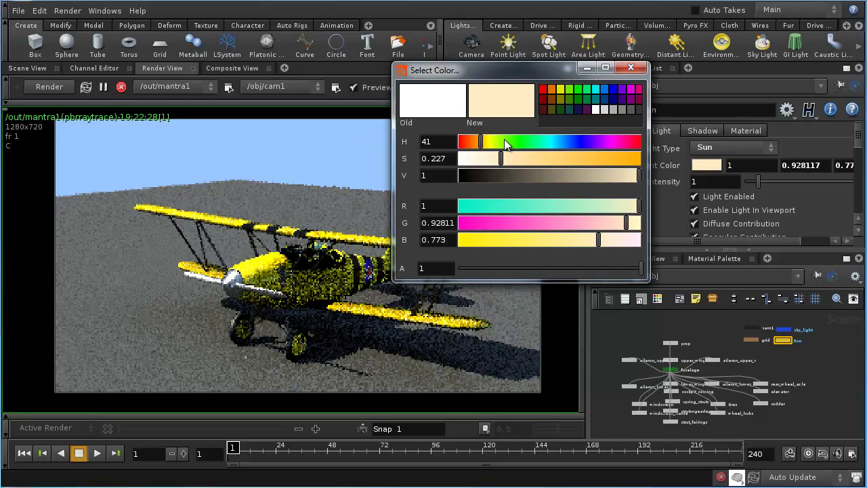
mouse_move(519, 159)
mouse_down()
mouse_move(601, 159)
mouse_move(494, 161)
mouse_move(509, 168)
mouse_up()
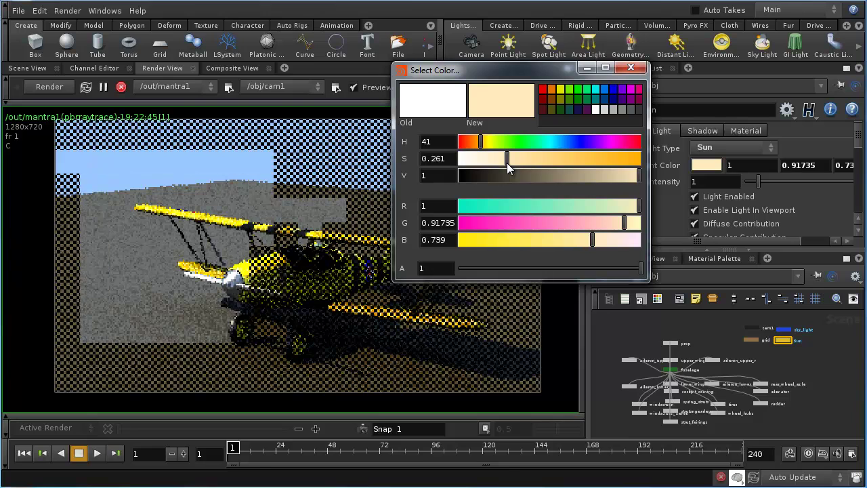
click(635, 69)
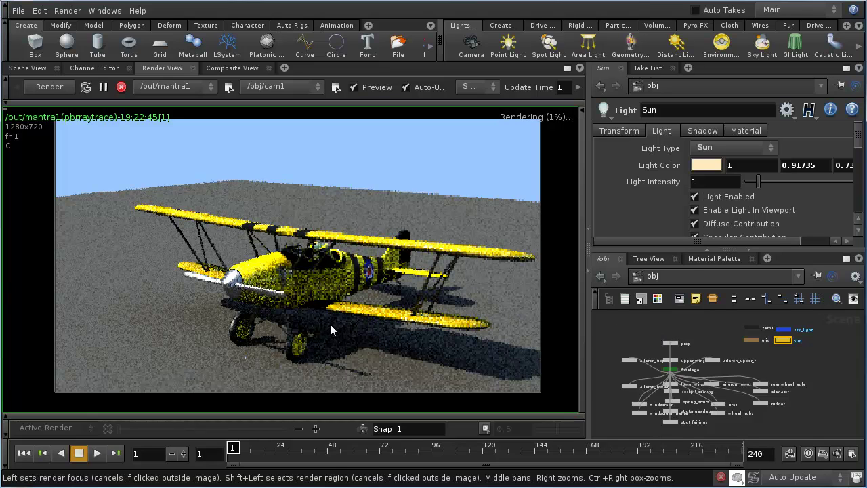
Set the Sun's Light Intensity to 2.
double_click(706, 182)
text(2)
key(Return)
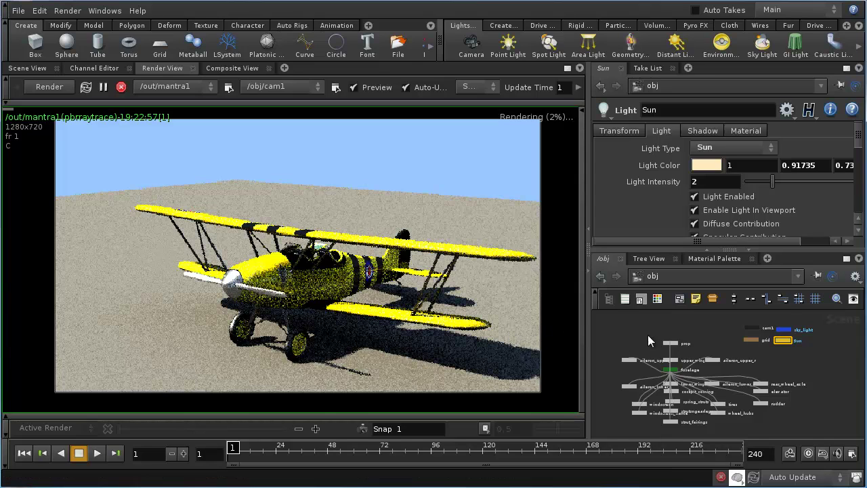
Open the shading properties of the mantra1 output node and set its Diffuse Limit to 1.
click(672, 279)
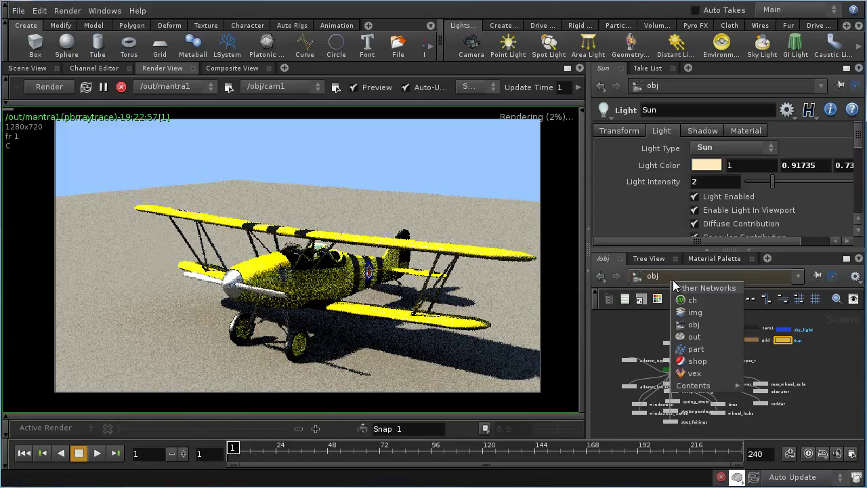
click(702, 335)
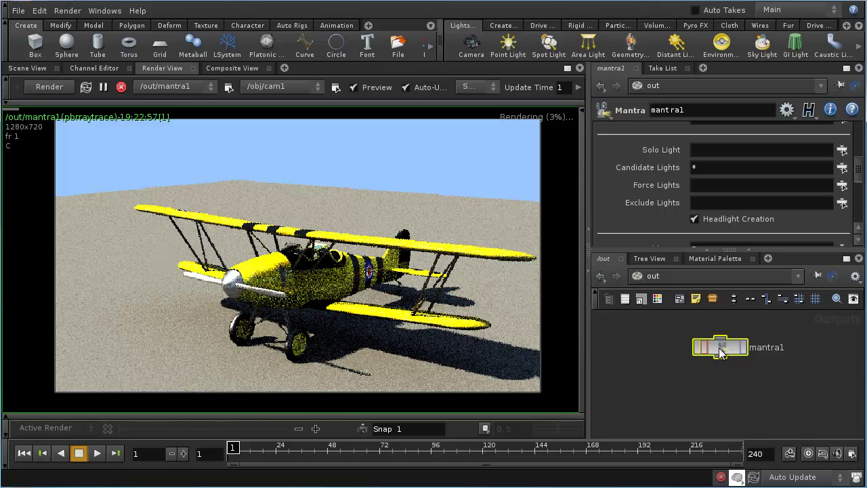
scroll(858, 175, down, 1)
scroll(858, 174, up, 5)
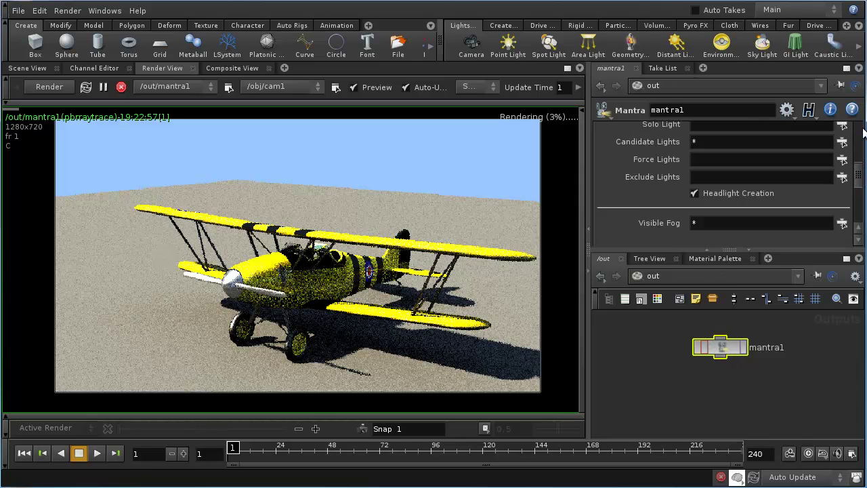
click(705, 200)
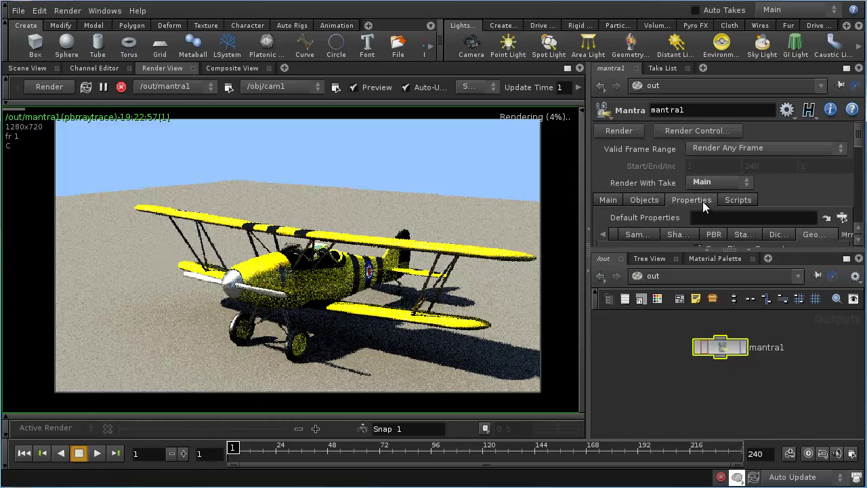
scroll(712, 222, down, 1)
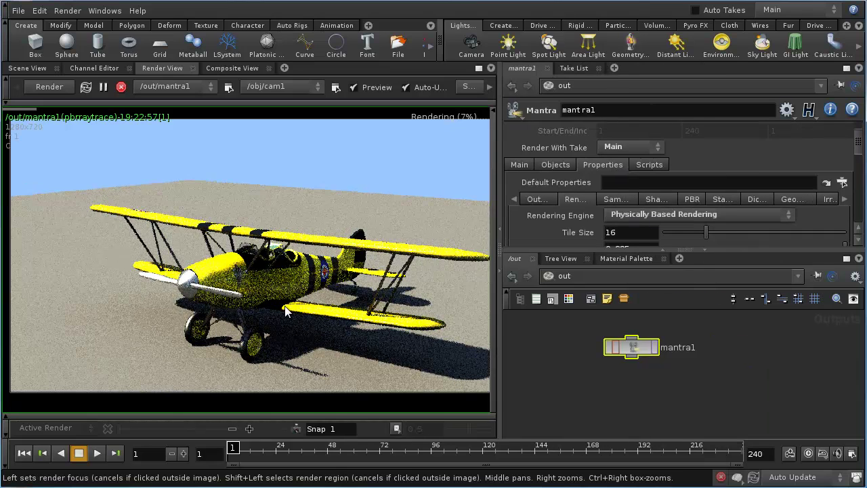
click(656, 199)
scroll(631, 228, down, 1)
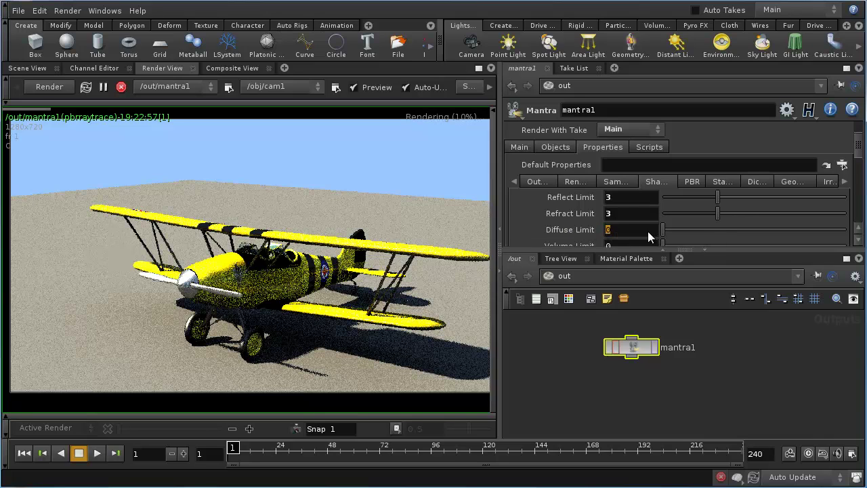
text(1)
key(Return)
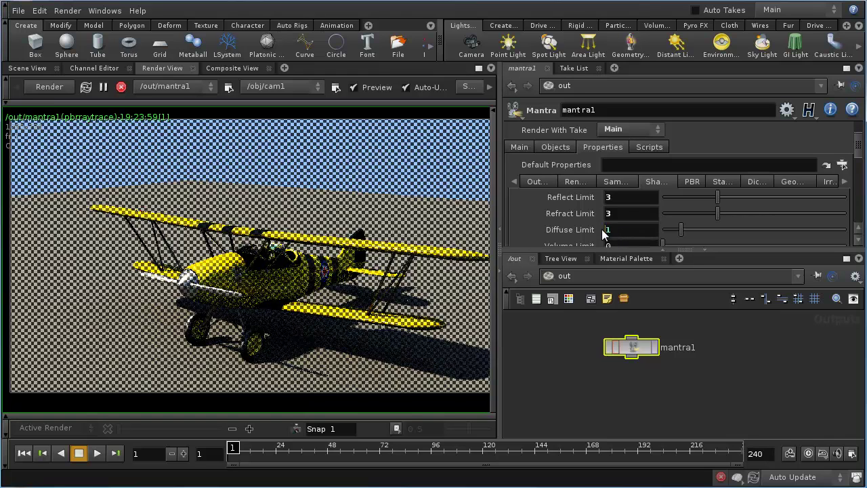
Raise mantra1's Diffuse Limit to 2.
double_click(602, 230)
text(2)
key(Return)
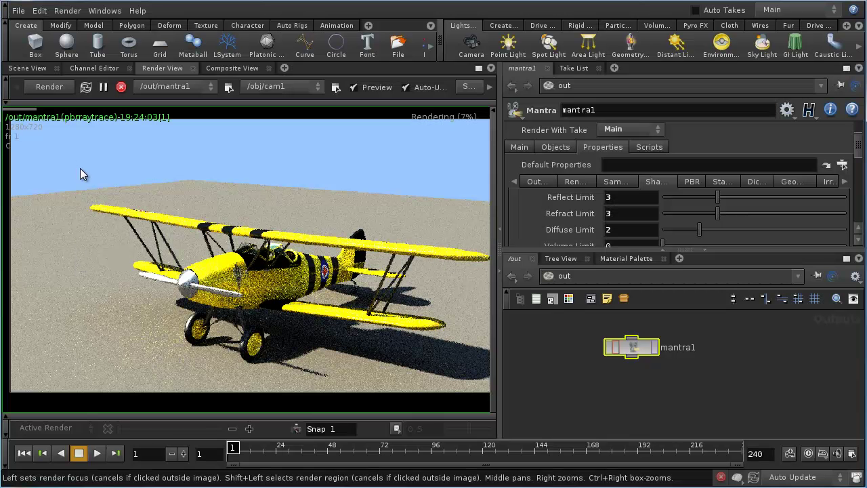
click(104, 88)
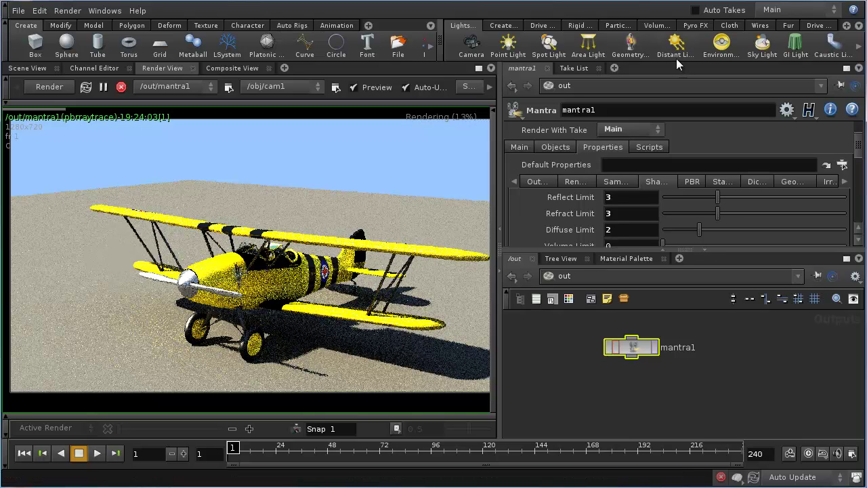
Show the take list and add a new take under Main.
click(571, 68)
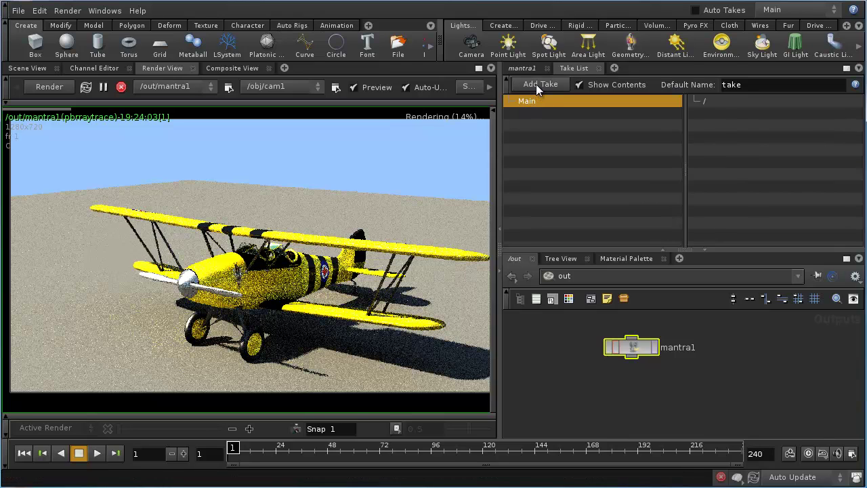
click(540, 84)
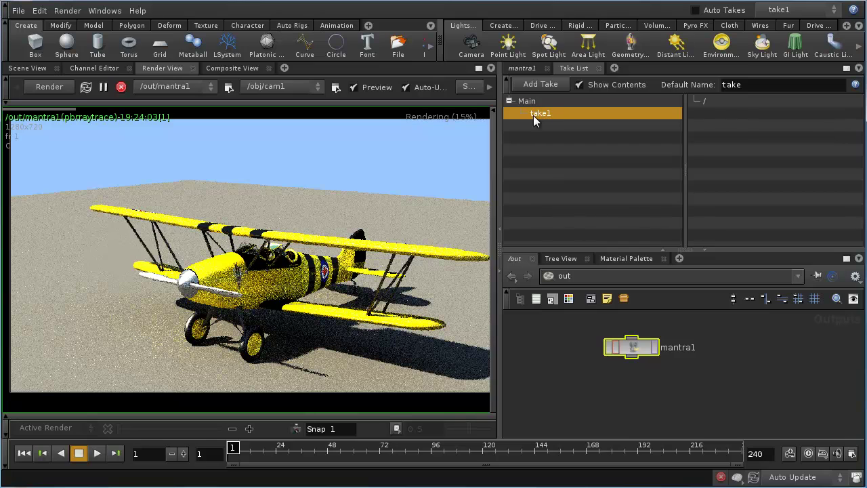
Switch back and forth between the Main take and take1 to compare them.
click(530, 102)
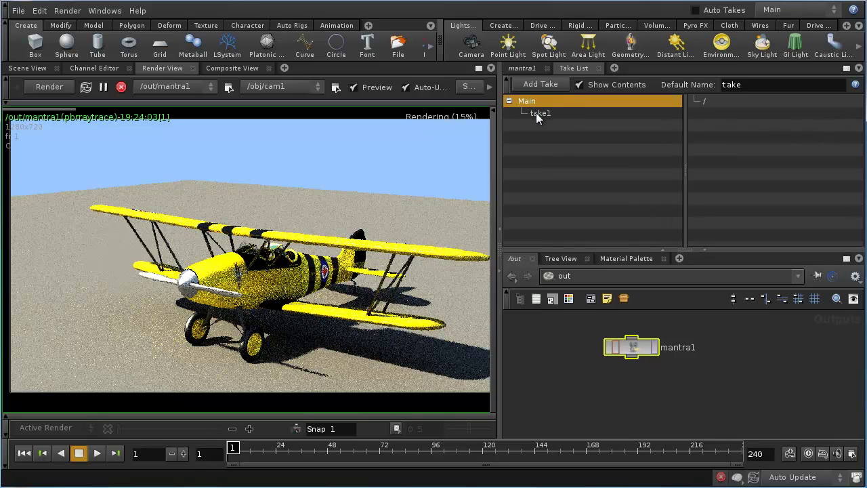
click(542, 113)
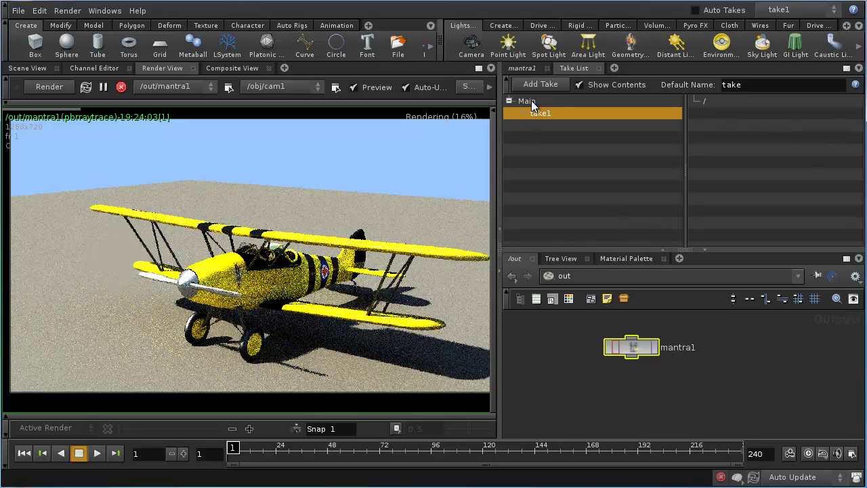
click(533, 102)
click(539, 112)
click(530, 102)
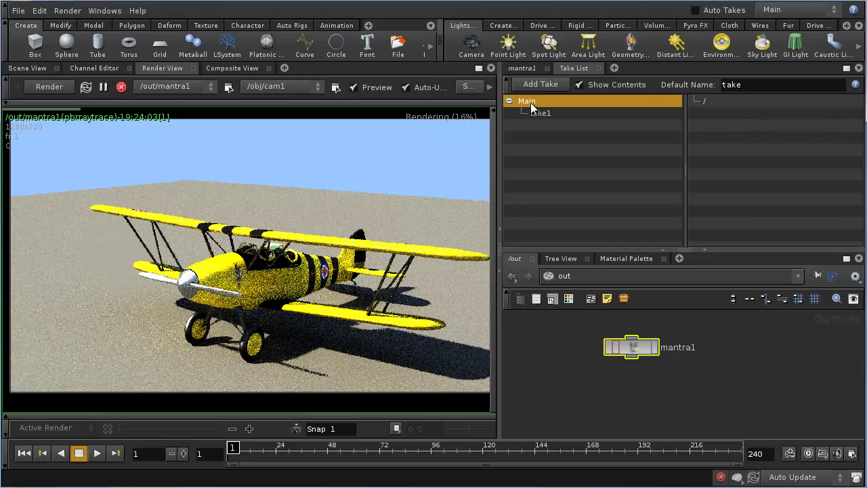
click(543, 113)
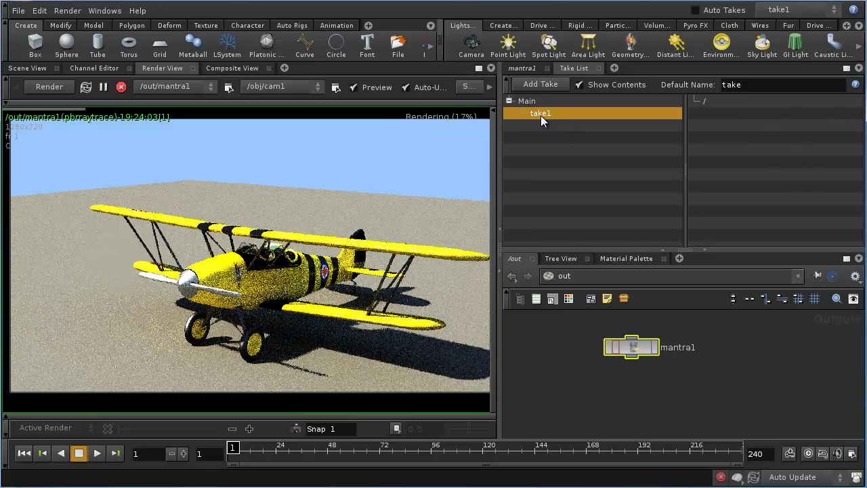
click(526, 102)
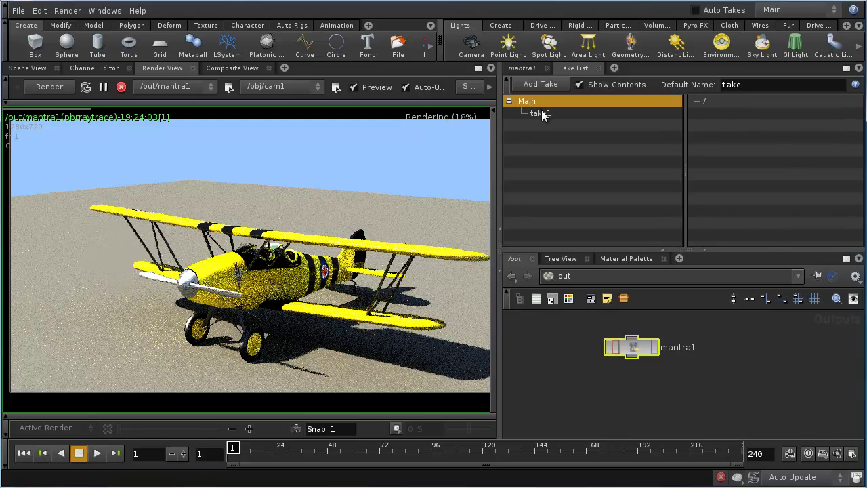
Make take1 current and rename it as ground.
click(541, 114)
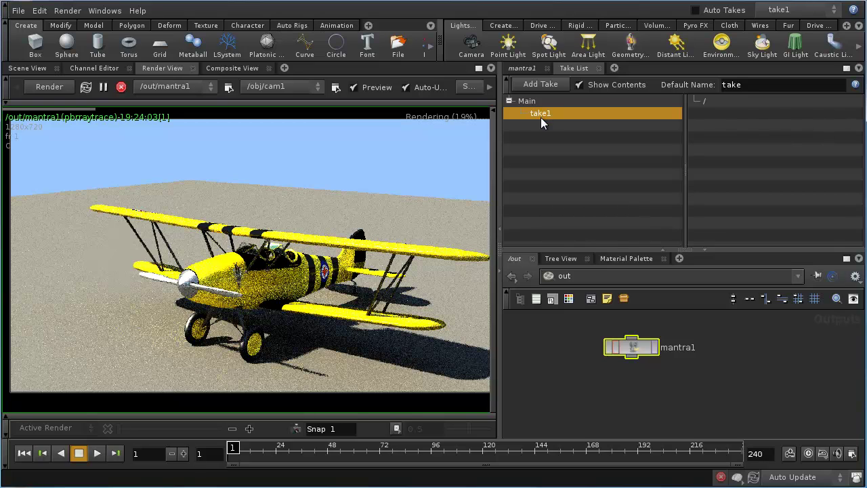
double_click(542, 115)
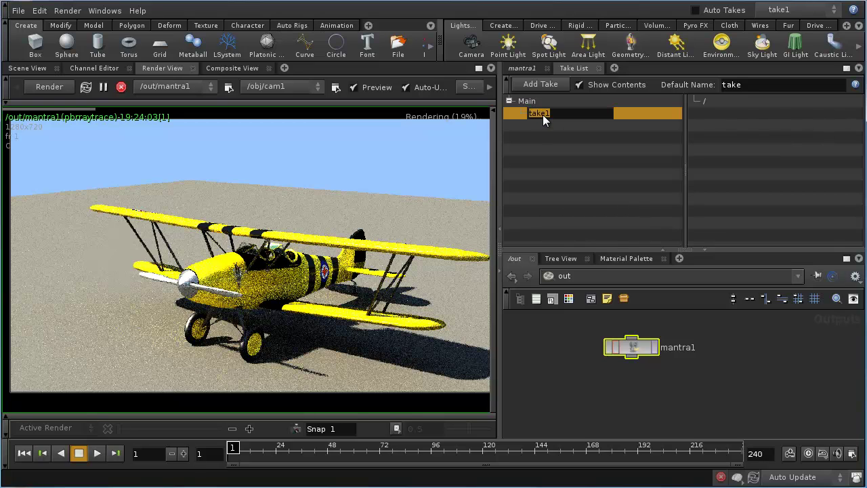
text(ground)
key(Return)
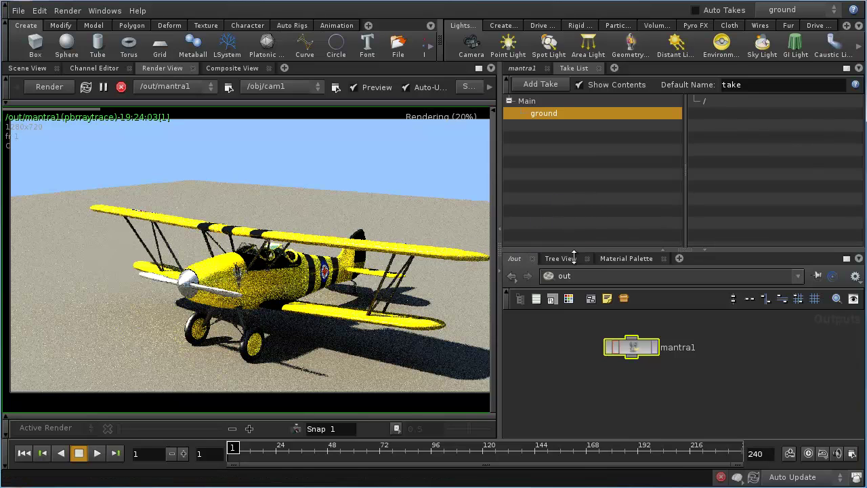
Return to the obj network and select ground as the current take.
click(583, 276)
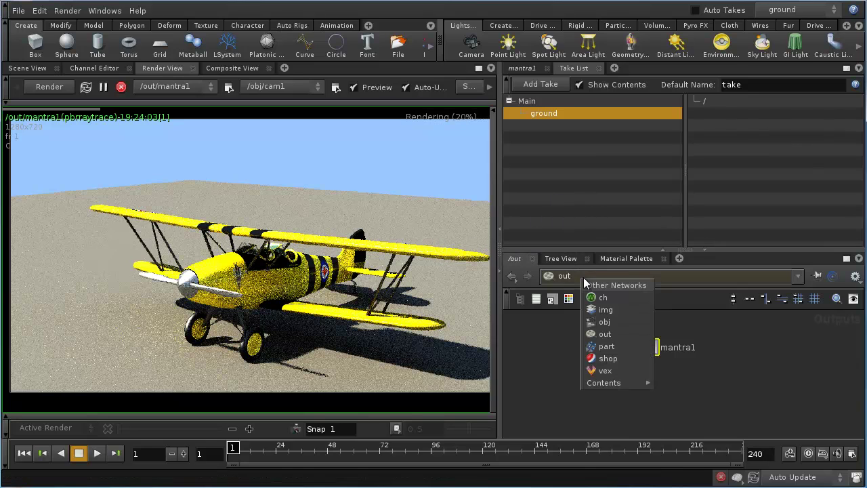
click(605, 321)
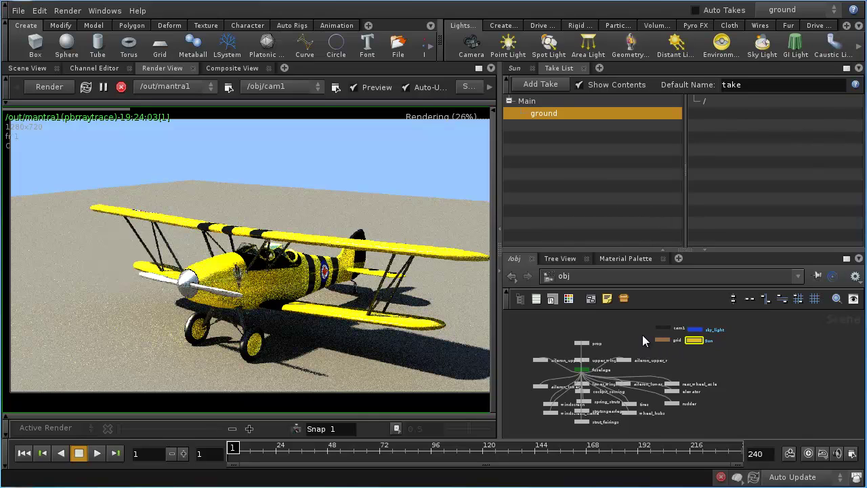
click(769, 11)
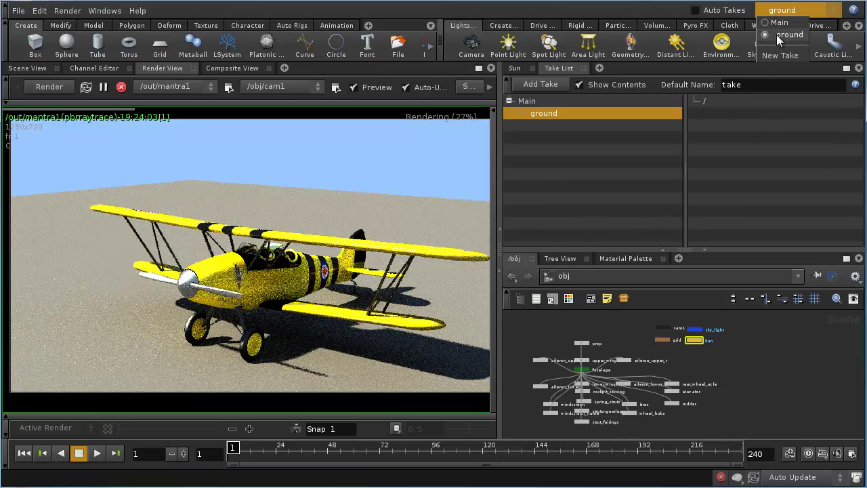
click(780, 36)
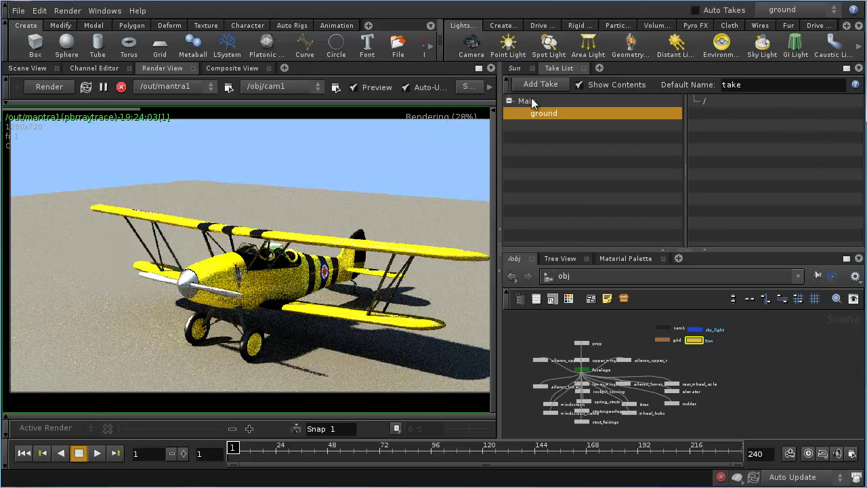
Switch to the Main take and display the Sun light's parameters.
click(696, 10)
click(697, 11)
click(549, 102)
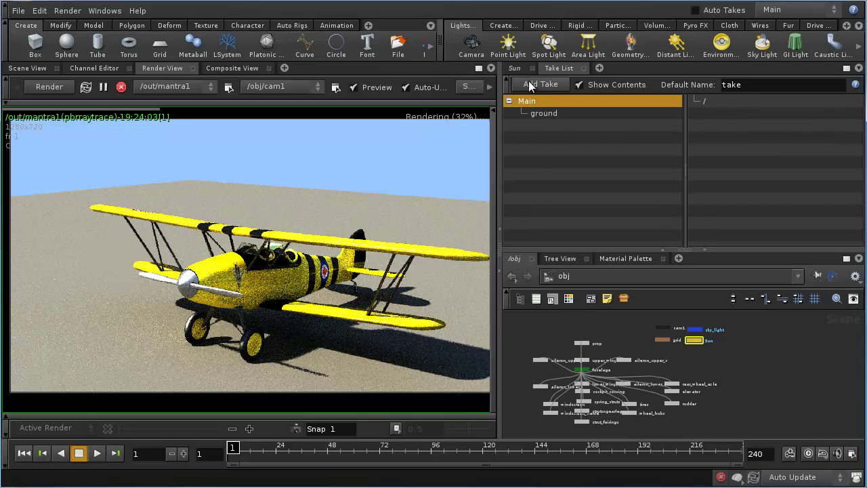
click(516, 68)
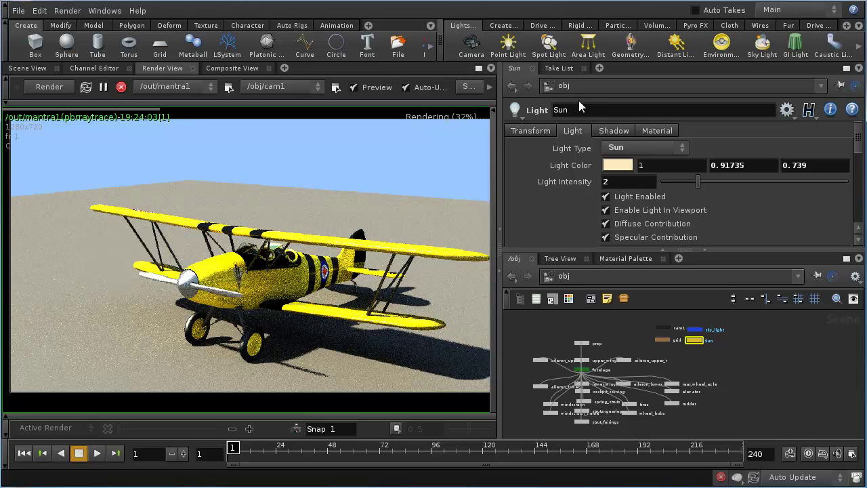
click(705, 11)
click(707, 12)
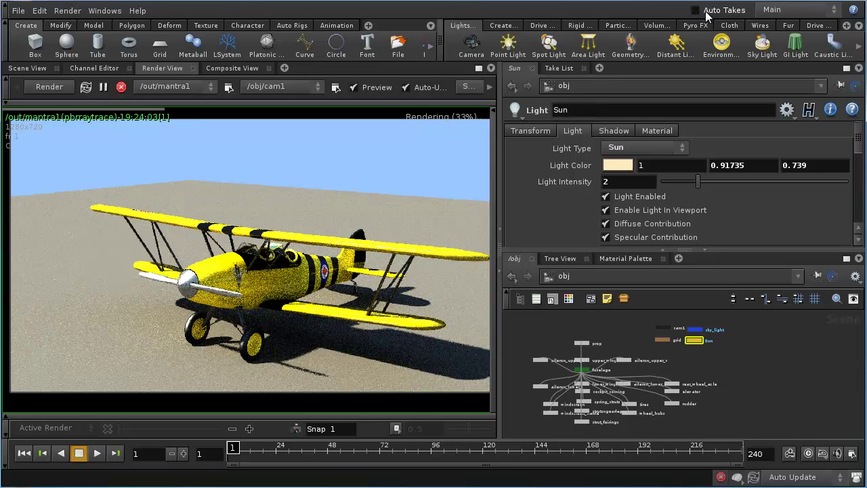
Make ground the current take and enable Auto Takes.
click(783, 13)
click(785, 35)
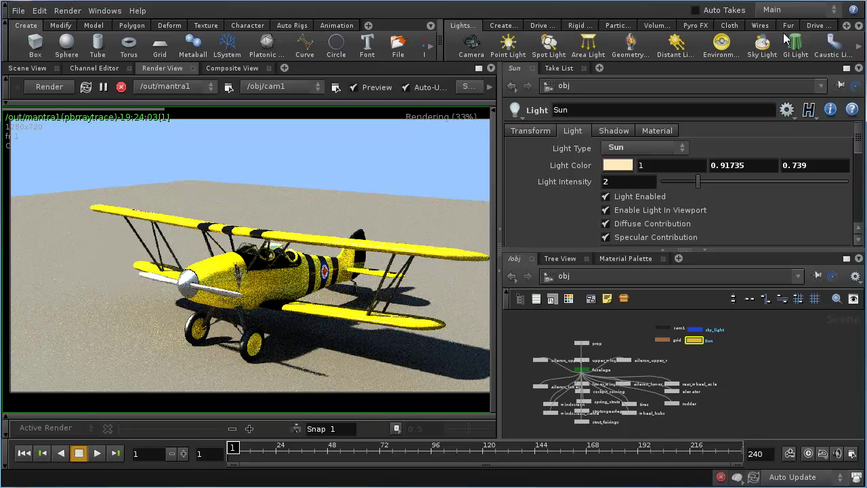
click(711, 11)
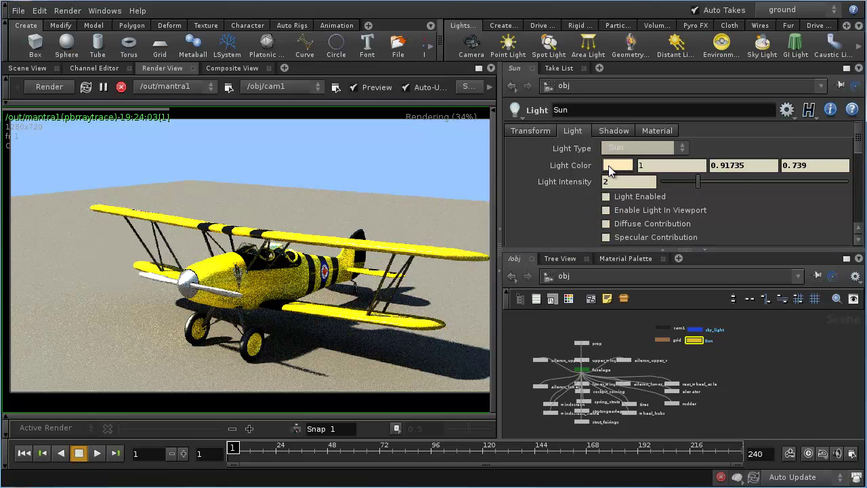
Toggle Auto Takes to compare the Sun's parameters with and without it, and read the Light Intensity parameter's take information.
click(718, 11)
click(718, 11)
click(717, 11)
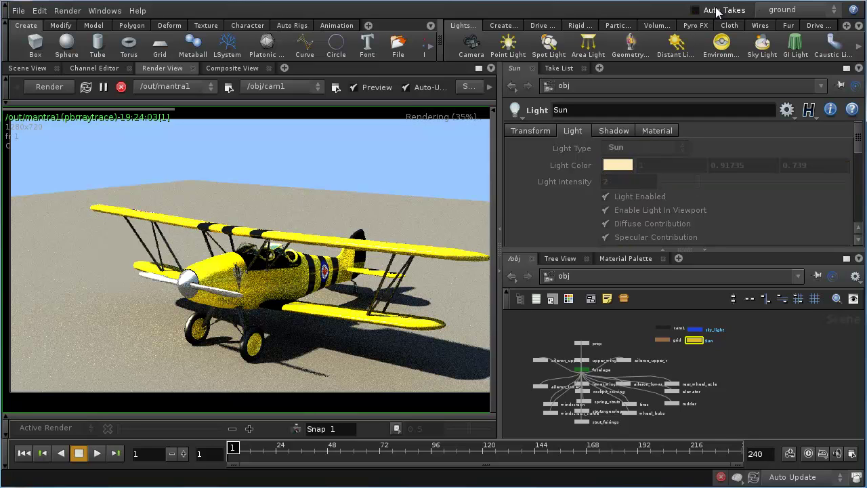
click(716, 10)
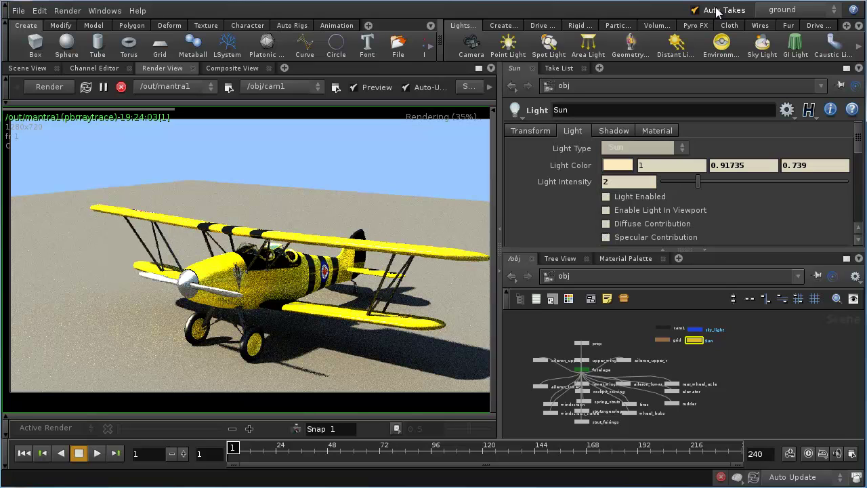
click(718, 11)
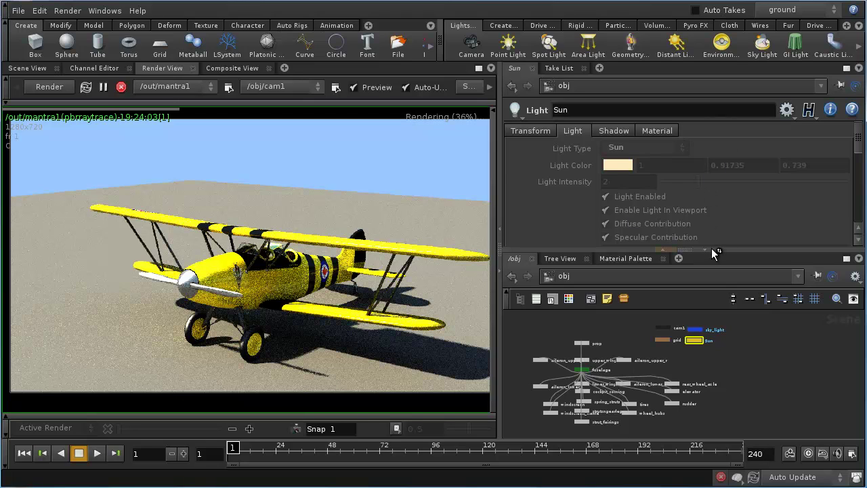
scroll(638, 208, down, 3)
scroll(640, 204, down, 3)
scroll(640, 202, up, 6)
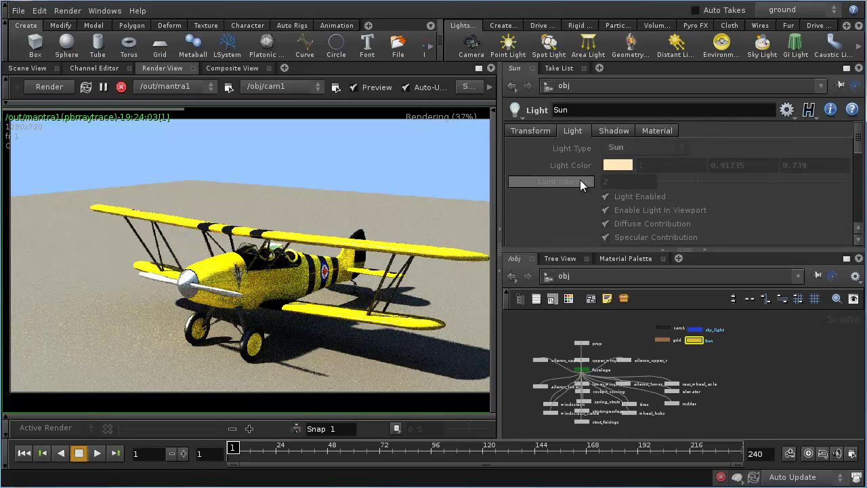
mouse_move(580, 179)
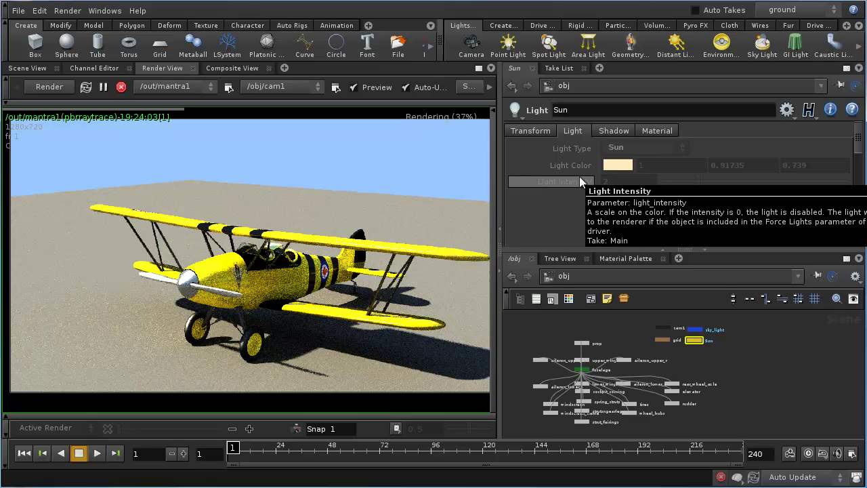
Enable Auto Takes for the ground take and frame the nodes in the object network.
click(721, 10)
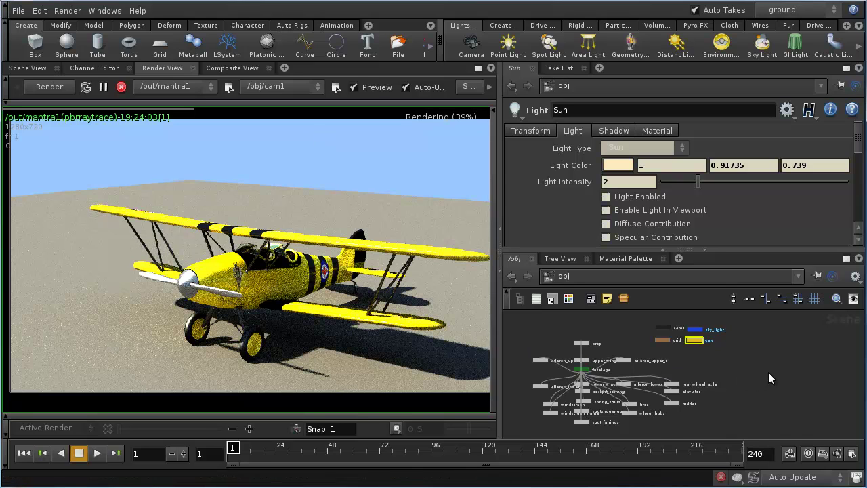
key(h)
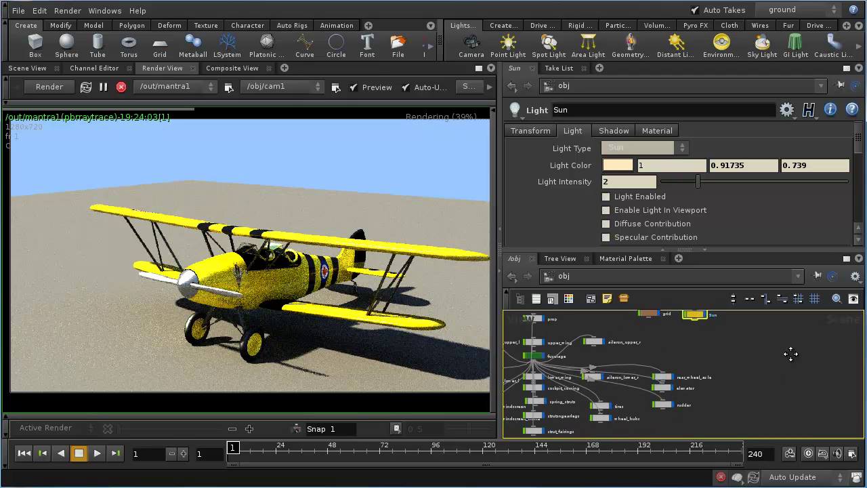
Select all the biplane part nodes in the object network, including the rear wheel axle, elevator and rudder.
scroll(804, 365, down, 1)
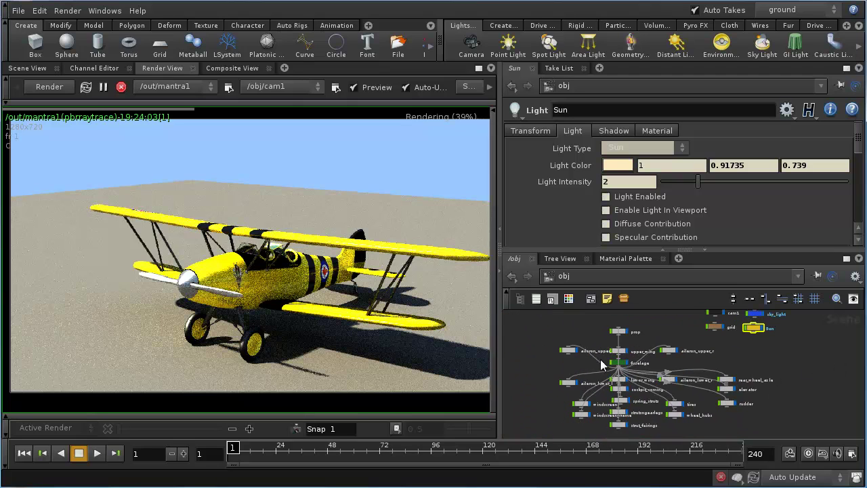
drag(667, 442, 684, 437)
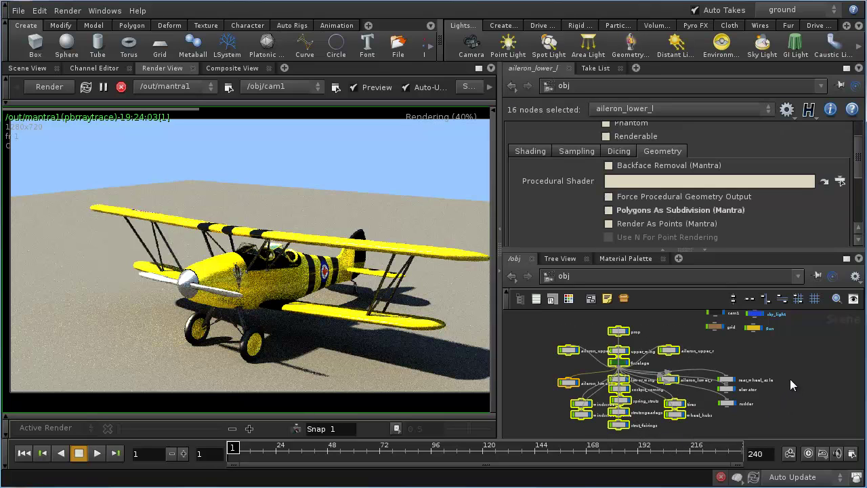
shift+drag(761, 376, 710, 420)
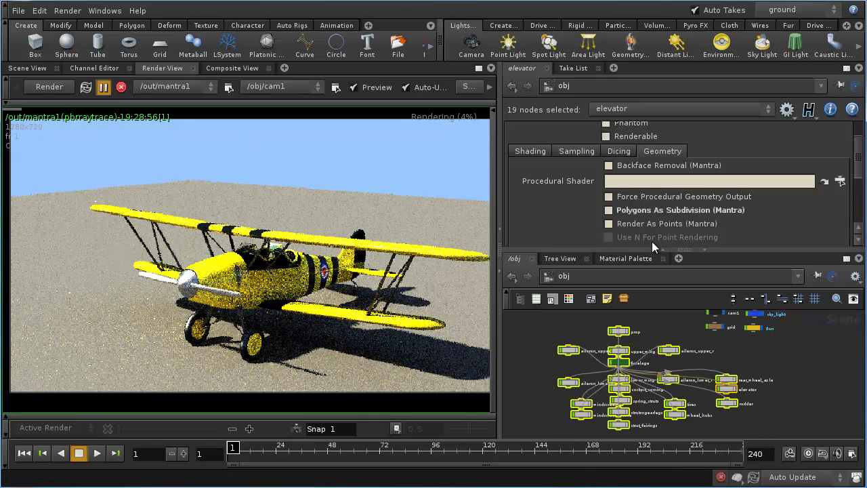
Go to the out network, rename the existing Mantra node as mantraipr and move it aside.
click(638, 275)
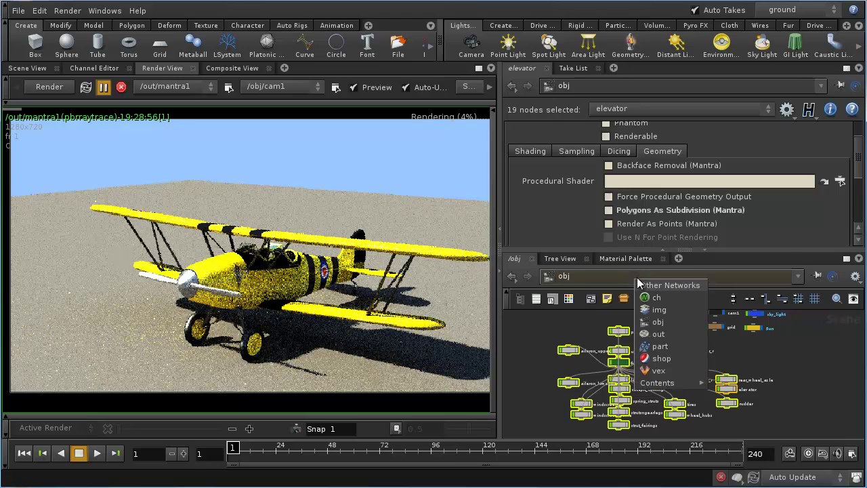
click(664, 340)
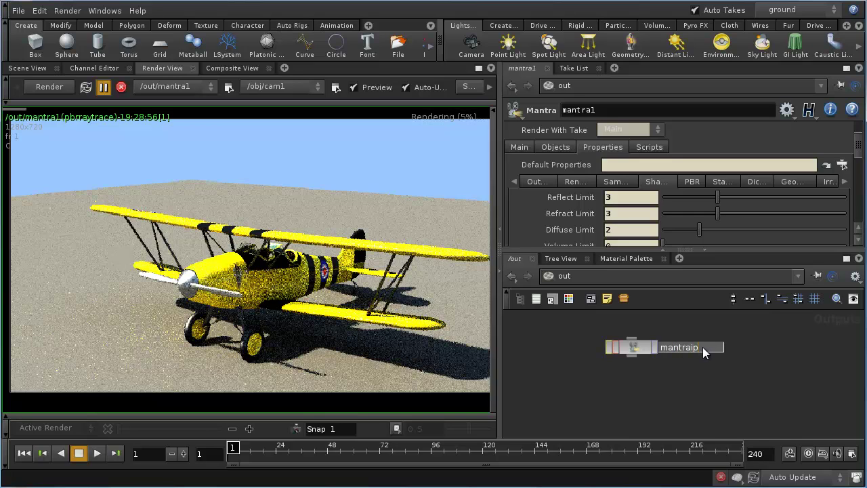
text(r)
key(Return)
drag(644, 346, 542, 352)
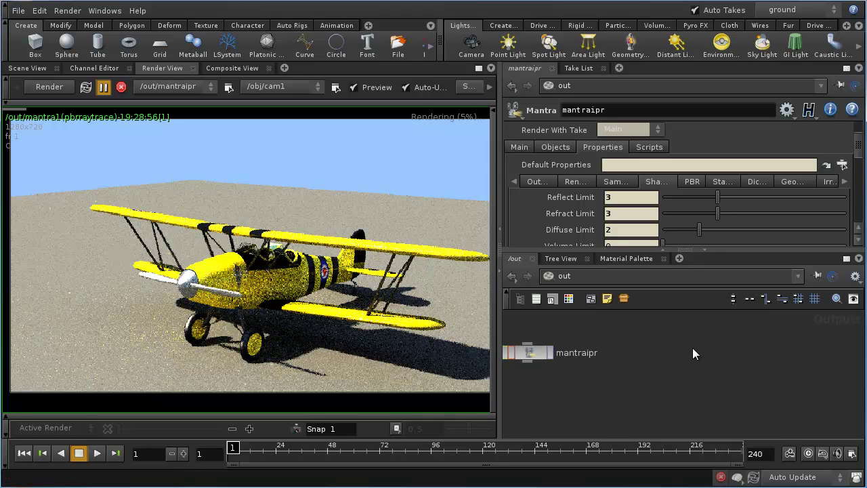
Add a new Mantra render node beside mantraipr in the out network.
key(Tab)
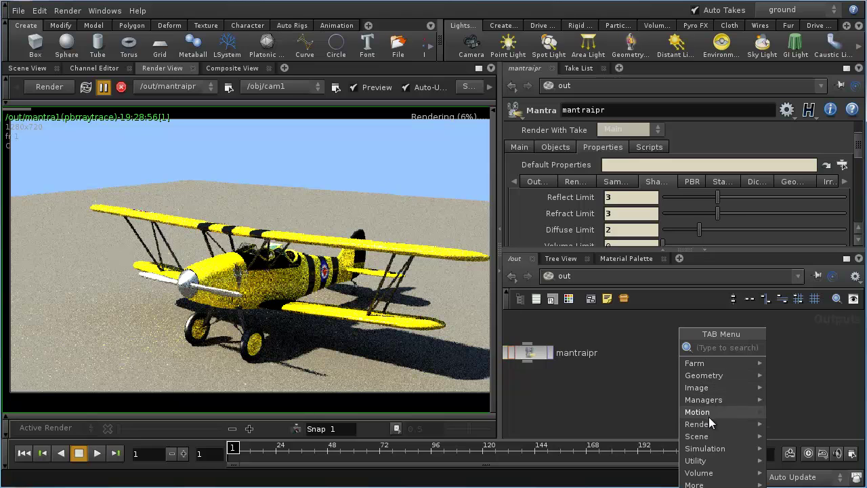
mouse_move(708, 424)
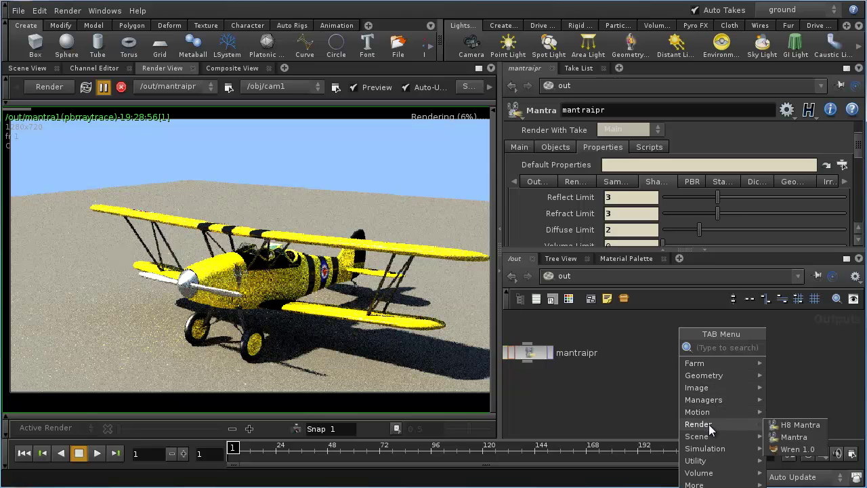
click(802, 437)
click(742, 347)
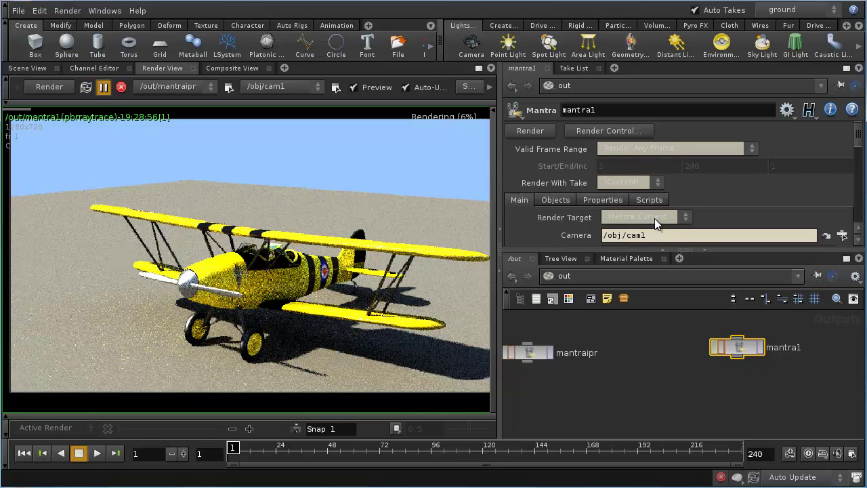
With Auto Takes off and Main as the current take, set the new Mantra node to render with the ground take and rename it as ground.
click(711, 11)
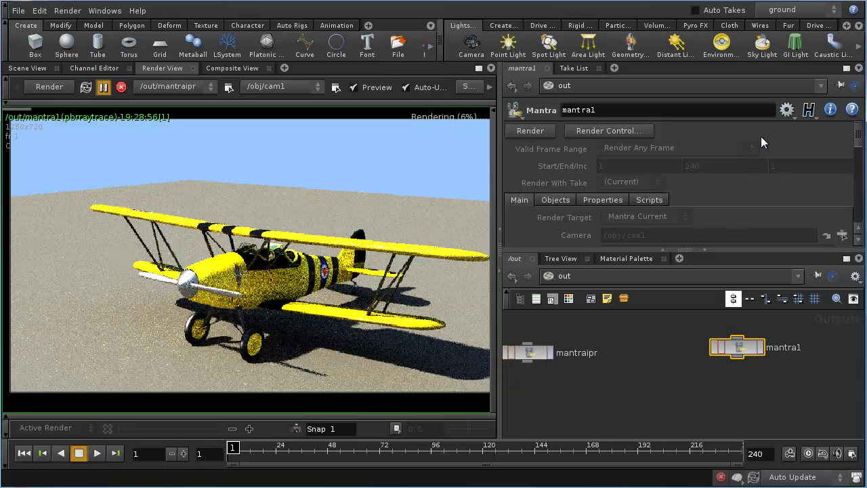
click(785, 9)
click(787, 20)
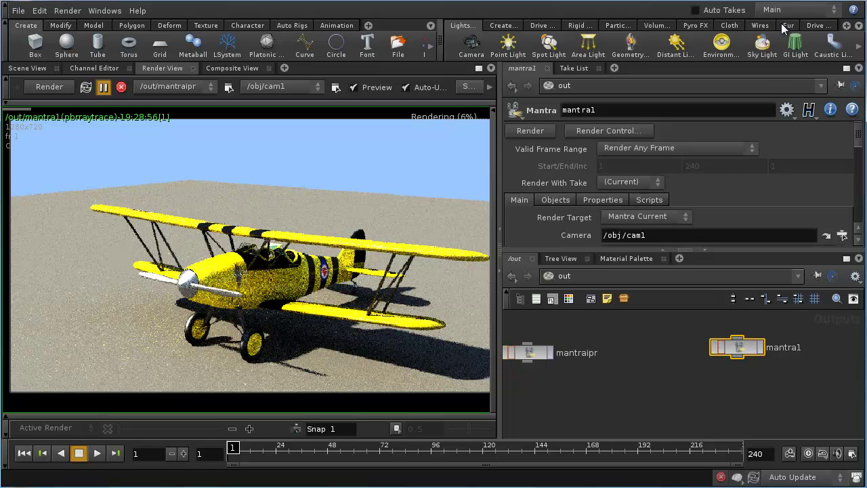
drag(747, 357, 737, 361)
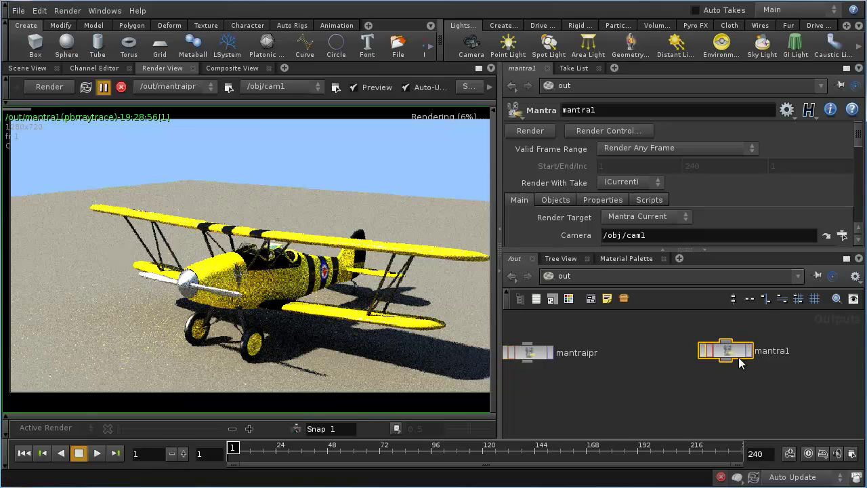
click(632, 183)
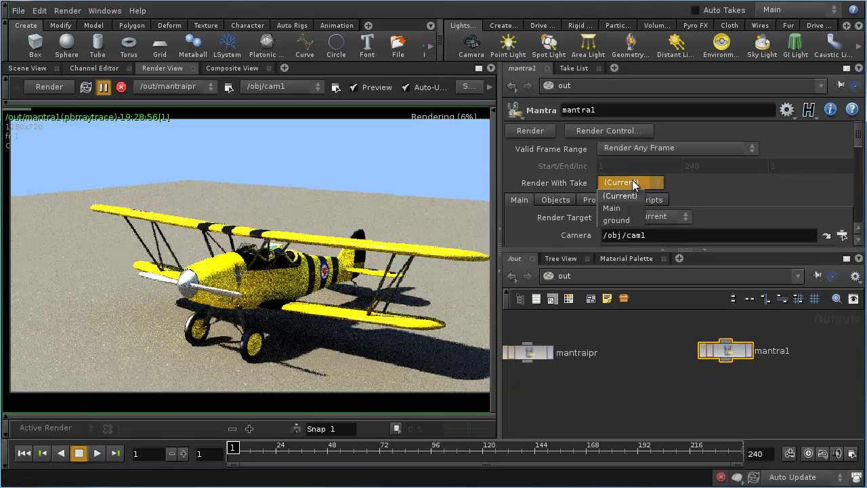
click(616, 220)
double_click(784, 351)
text(ground)
key(Return)
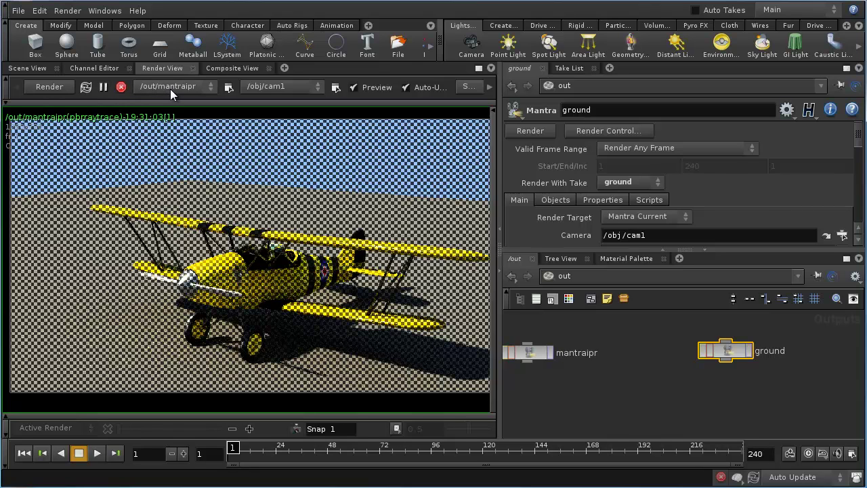
Render the /out/ground output in the render view and reposition the ground node closer to mantraipr.
click(174, 88)
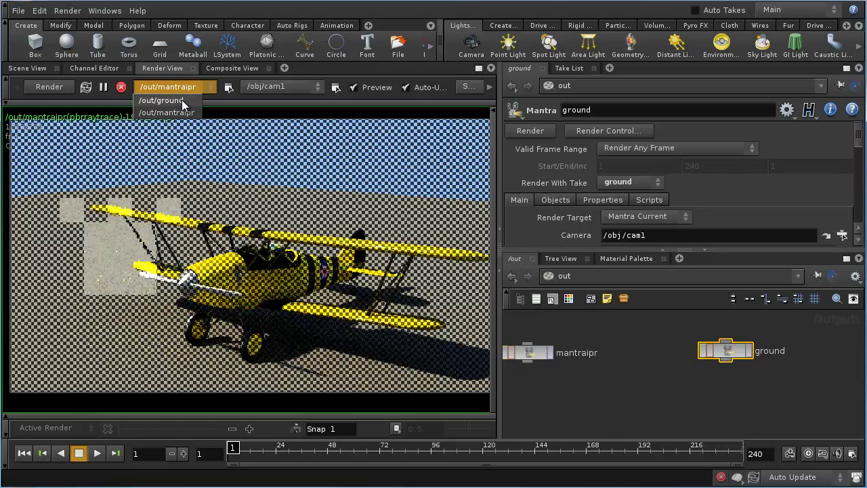
click(178, 100)
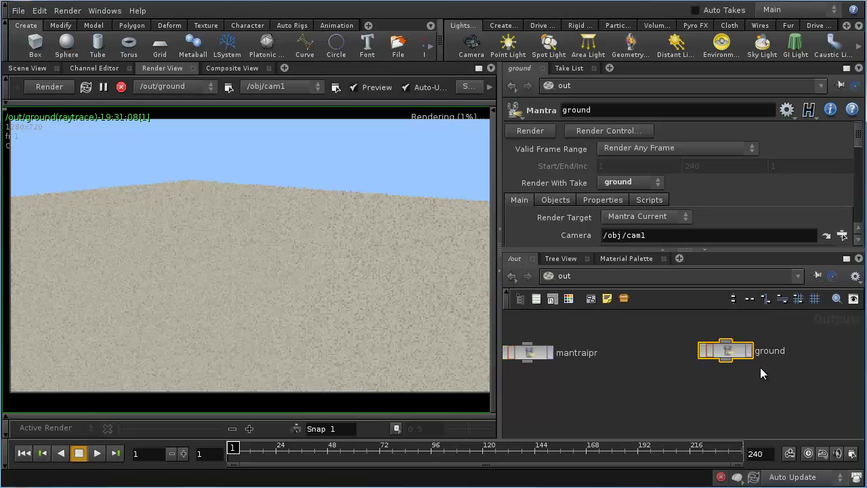
drag(709, 350, 670, 342)
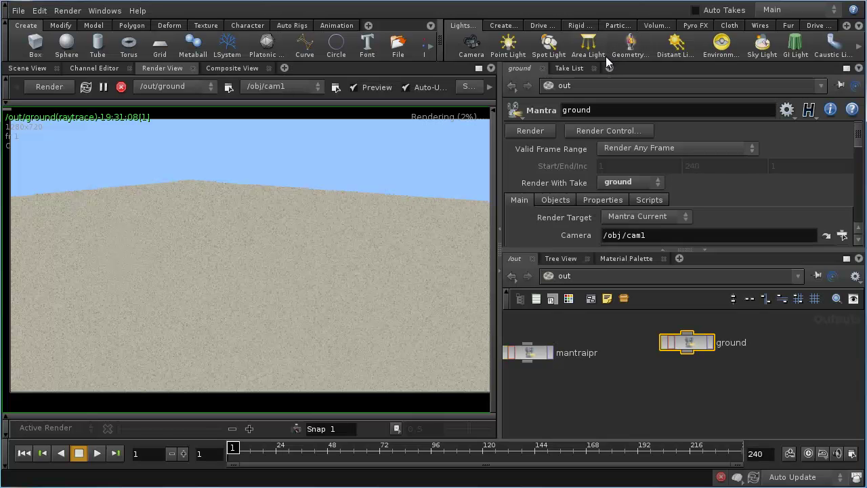
Add a new take under Main in the take list and name it ground_shadow.
click(579, 69)
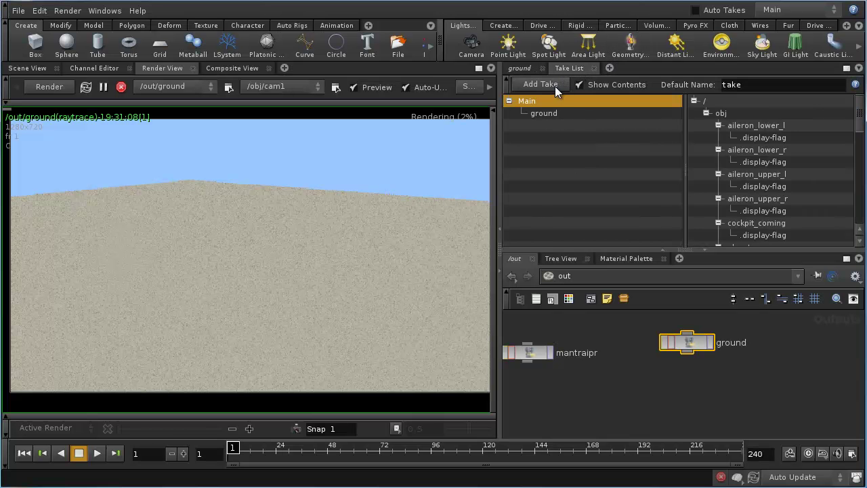
double_click(531, 102)
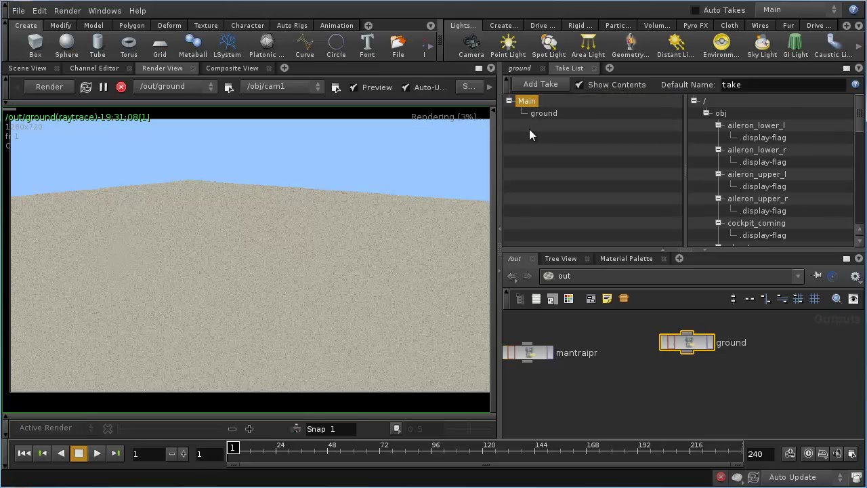
click(539, 84)
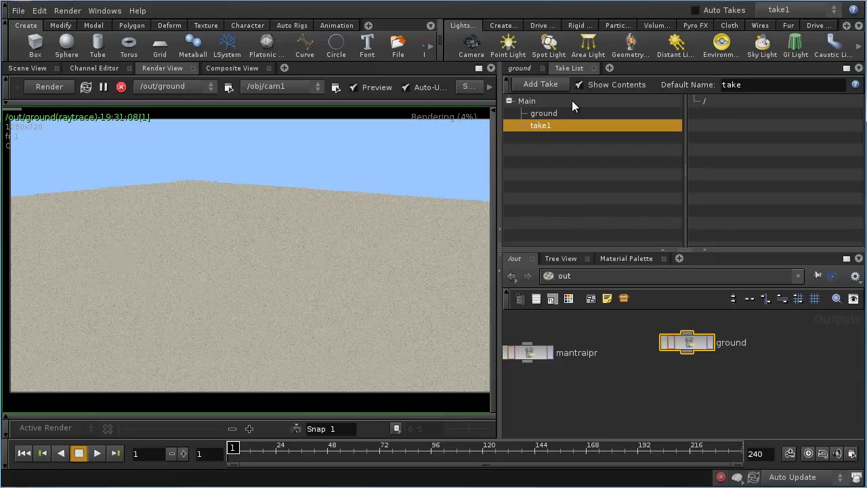
double_click(545, 126)
text(ground_shadow)
key(Return)
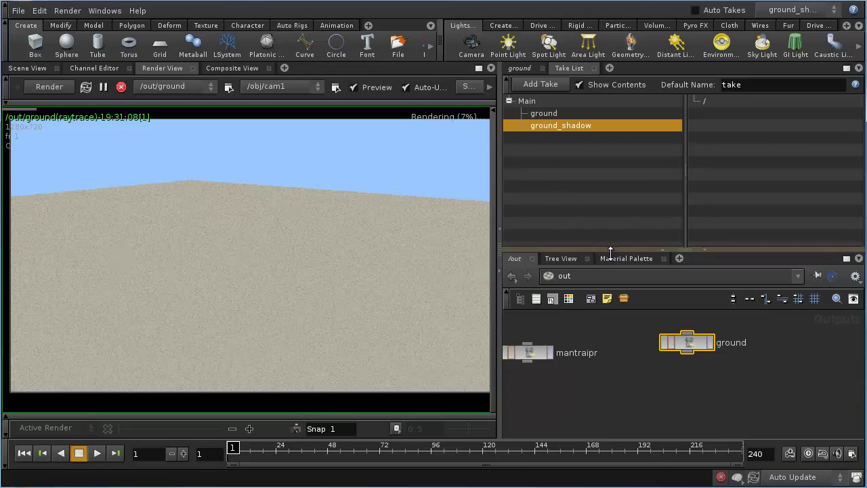
Duplicate the ground render node, place the copy beneath it and rename it as ground_shadow.
click(766, 363)
click(692, 345)
key(ctrl+c)
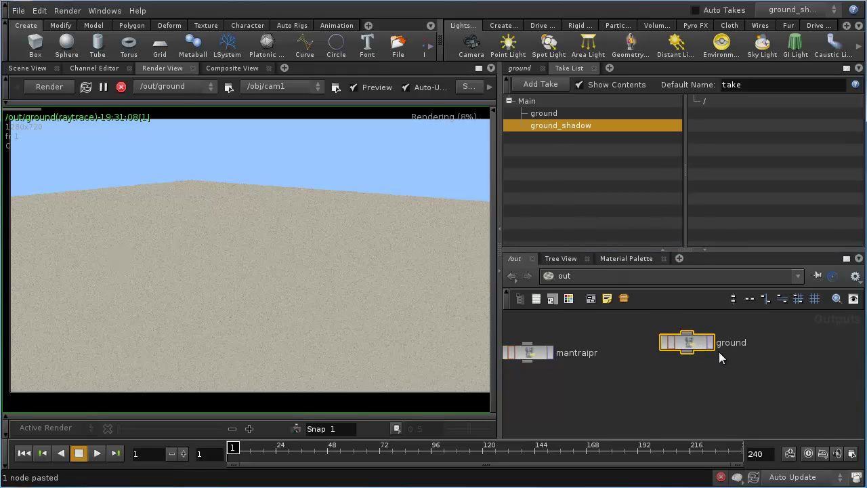
key(ctrl+v)
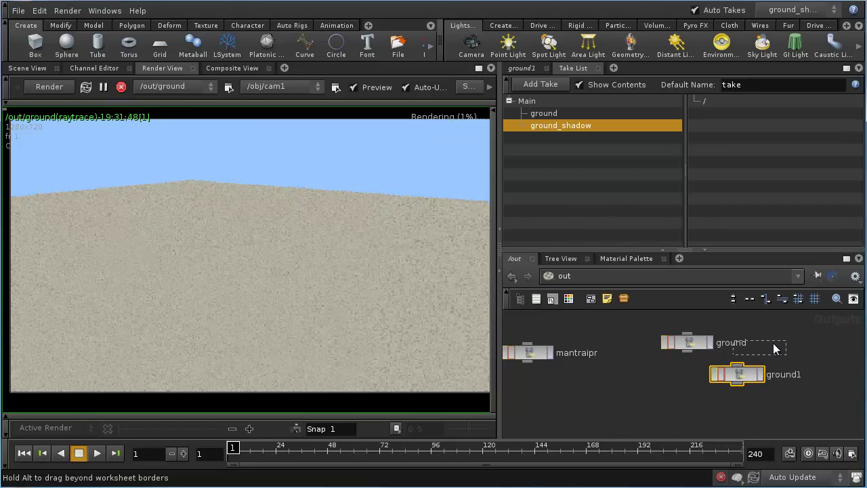
click(694, 376)
double_click(748, 378)
text(_shadow)
key(Return)
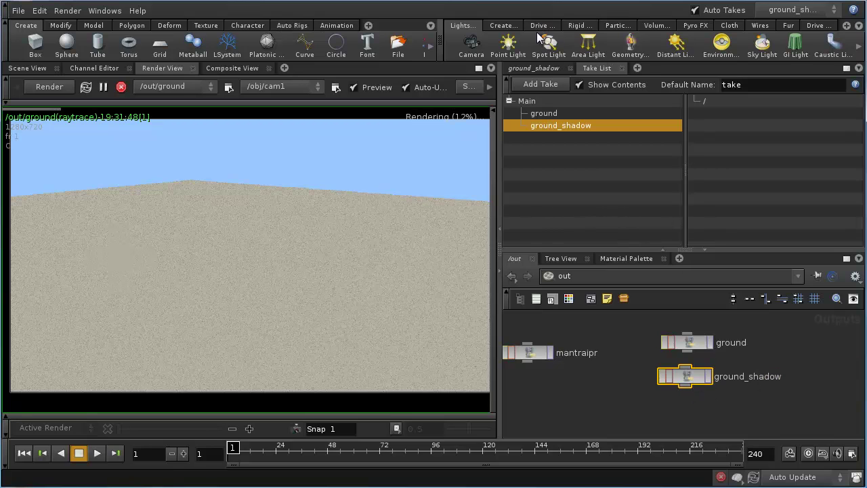
In the Main take with Auto Takes off, set the ground_shadow node to render with the ground_shadow take, and render its output.
click(795, 12)
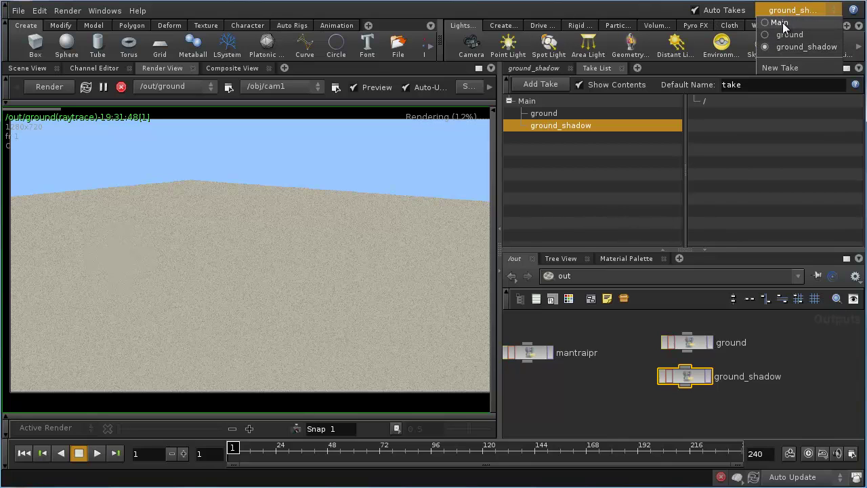
click(779, 22)
click(722, 11)
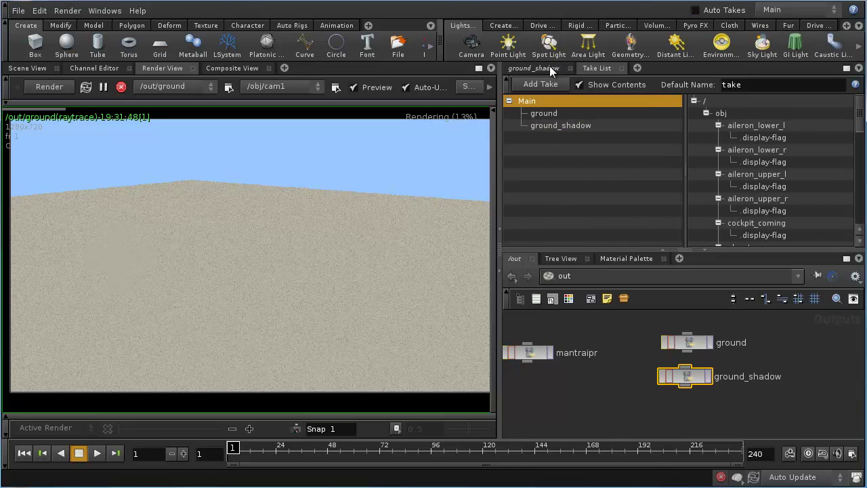
click(546, 68)
click(625, 181)
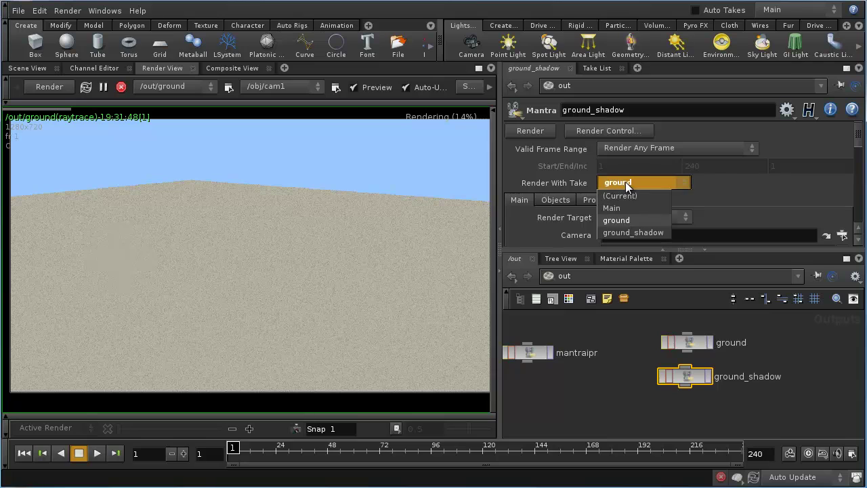
click(631, 234)
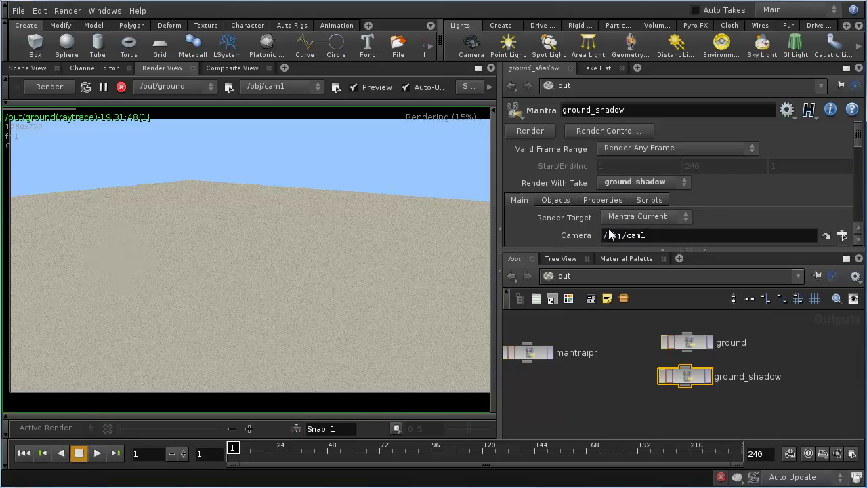
click(158, 85)
click(167, 112)
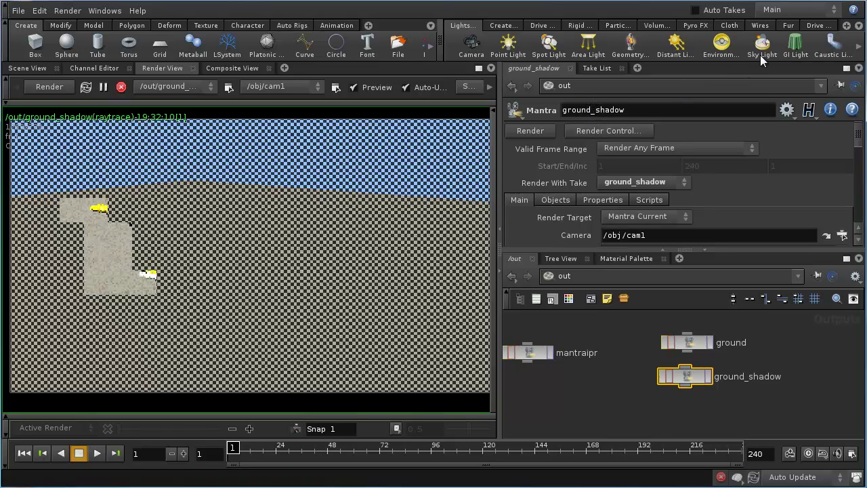
Compare the contents of the Main, ground and ground_shadow takes in the take list.
click(594, 68)
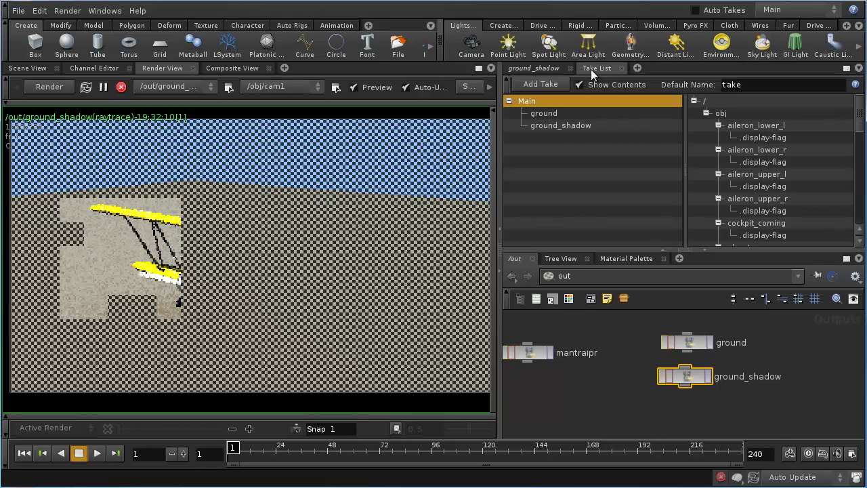
click(560, 125)
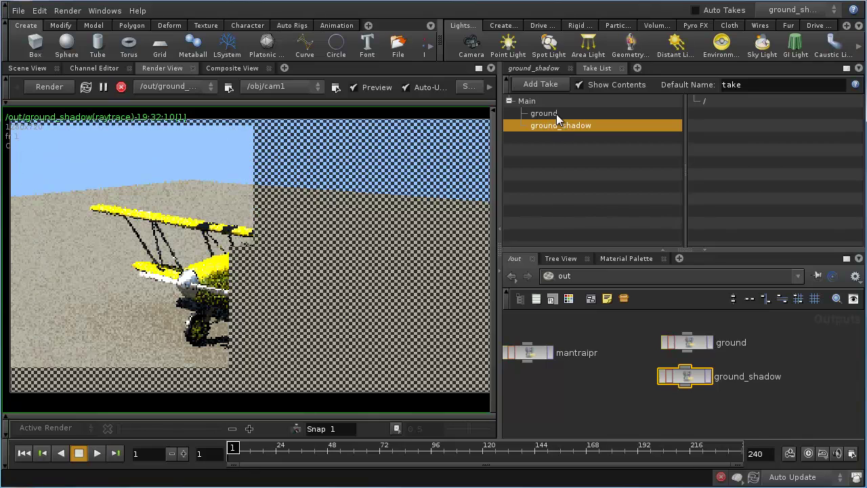
click(548, 100)
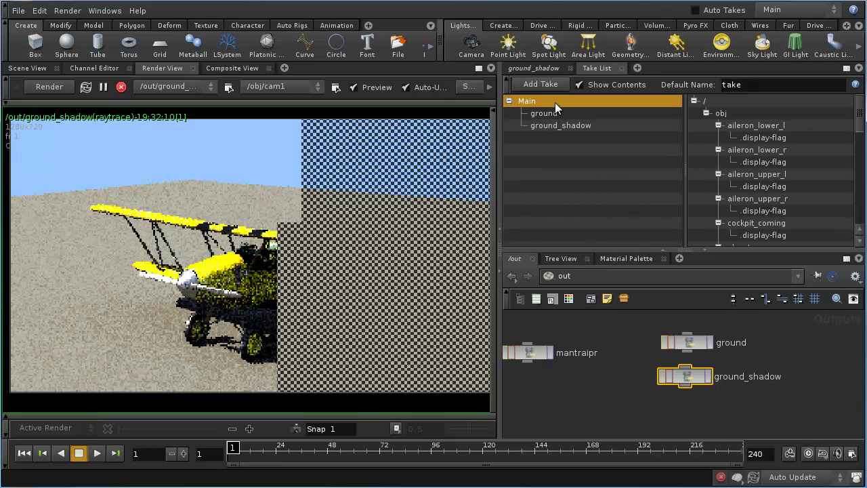
click(549, 125)
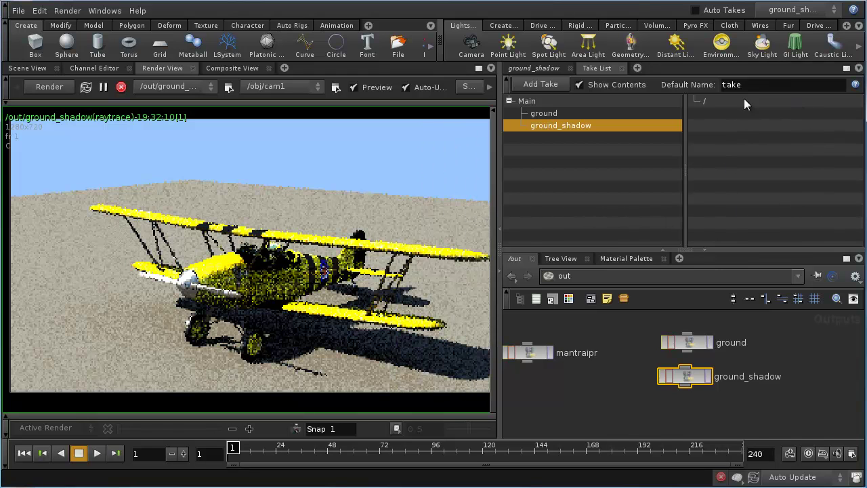
click(545, 113)
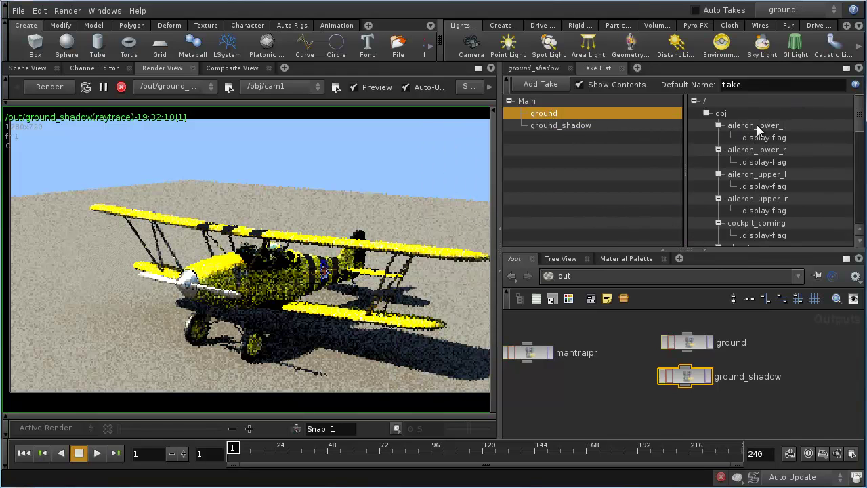
mouse_move(860, 107)
mouse_down()
mouse_move(858, 218)
mouse_move(852, 108)
mouse_up()
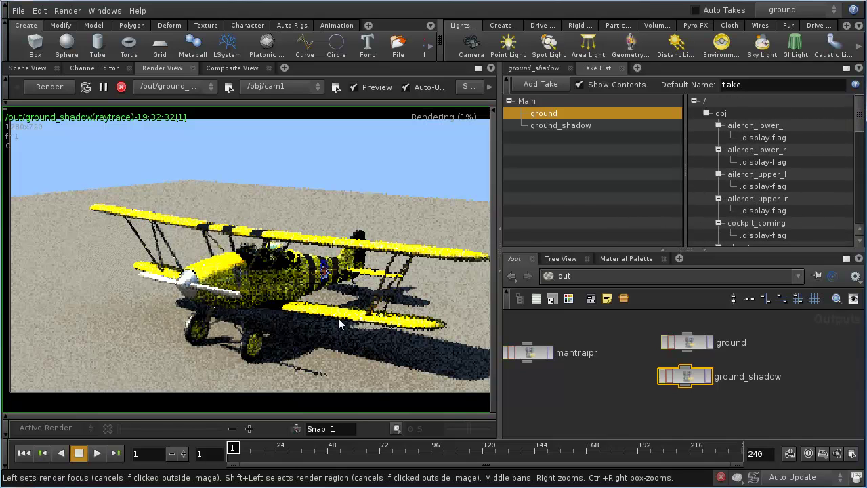
In the ground_shadow take with Auto Takes on, enable Phantom for all the aircraft geometry nodes in the obj network.
click(576, 125)
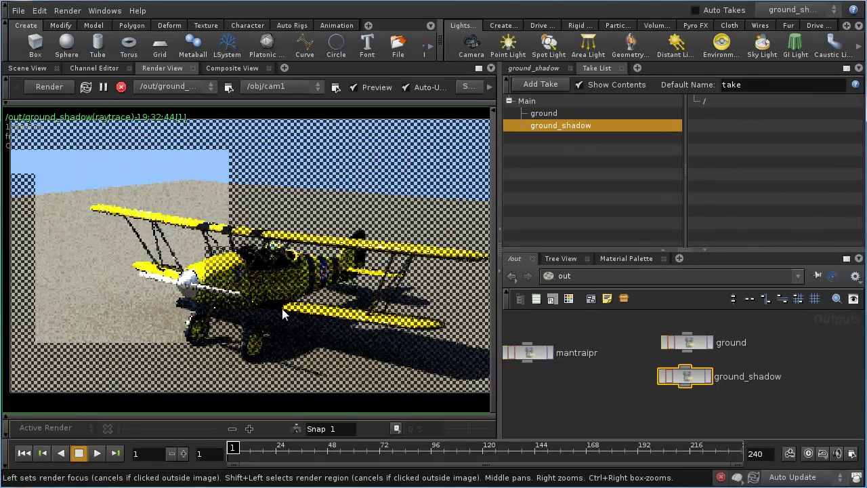
click(585, 277)
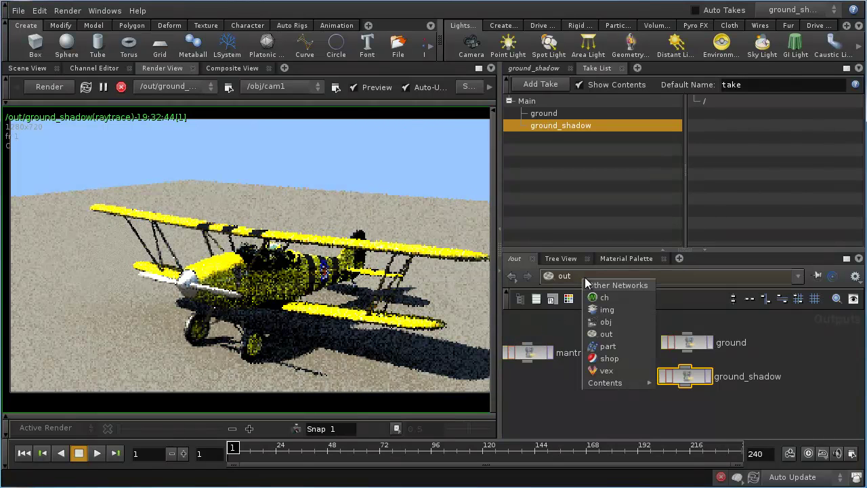
click(604, 322)
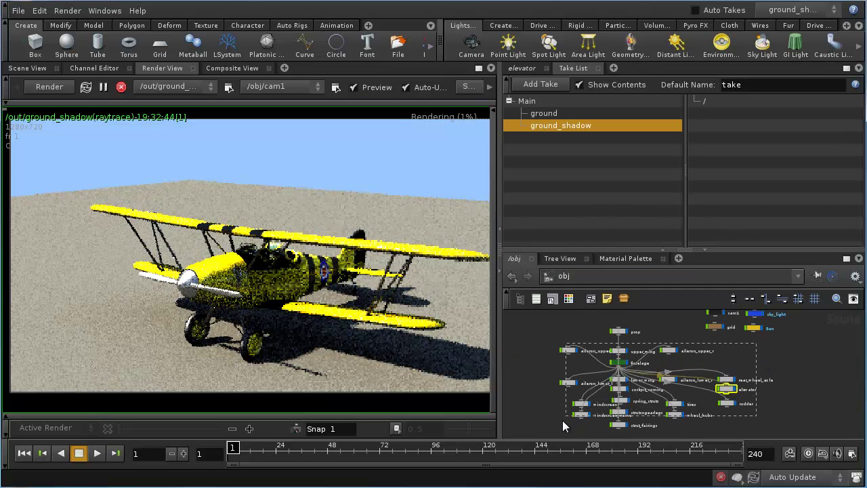
drag(779, 340, 550, 430)
shift+drag(601, 318, 641, 339)
click(694, 9)
click(515, 68)
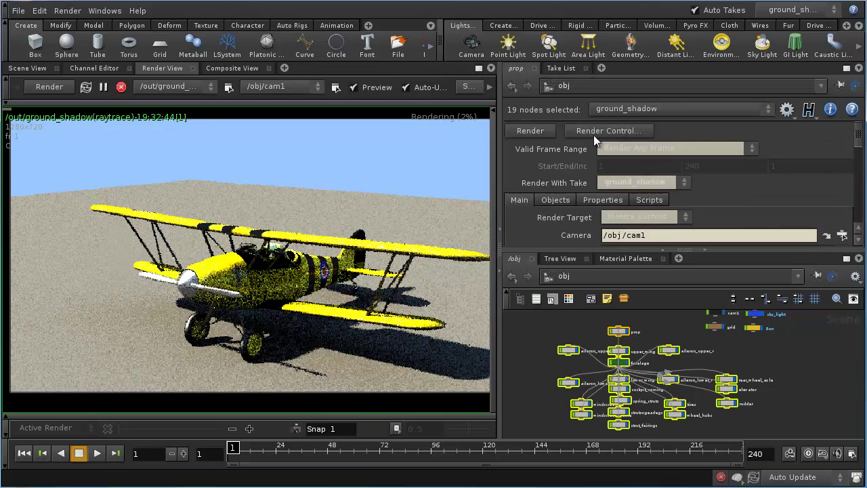
drag(857, 166, 859, 138)
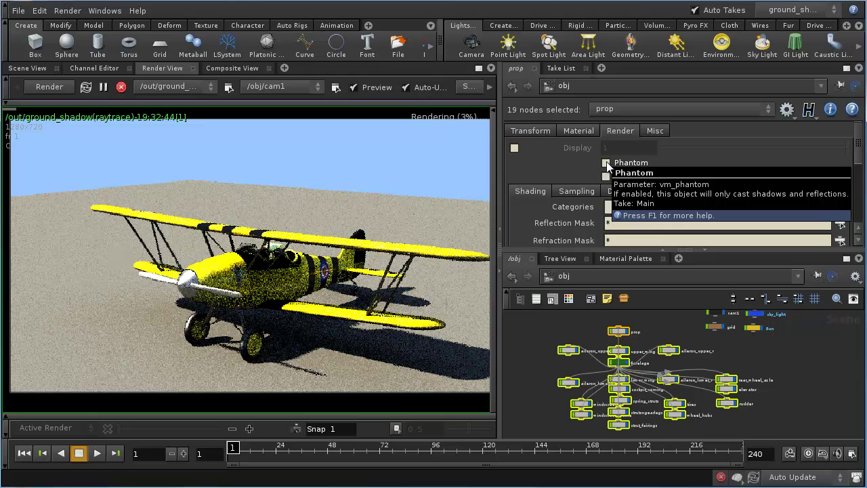
click(606, 164)
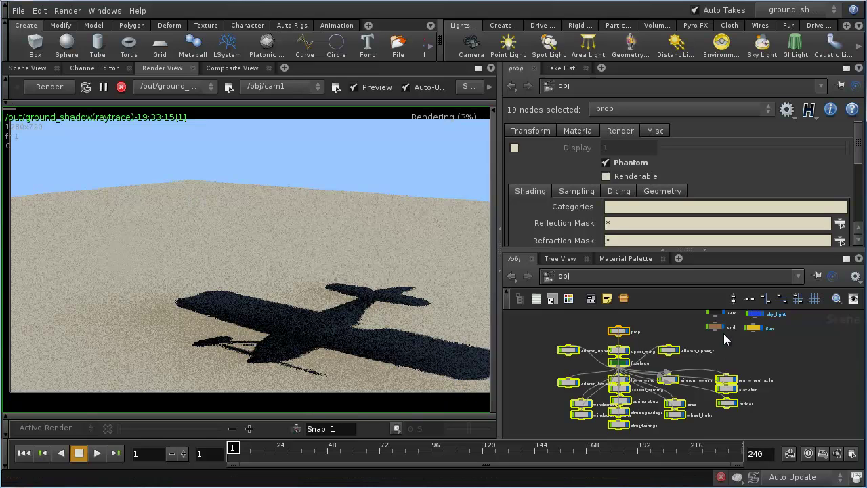
Return to the out network and check which parameters the ground_shadow take contains in the take list.
click(682, 276)
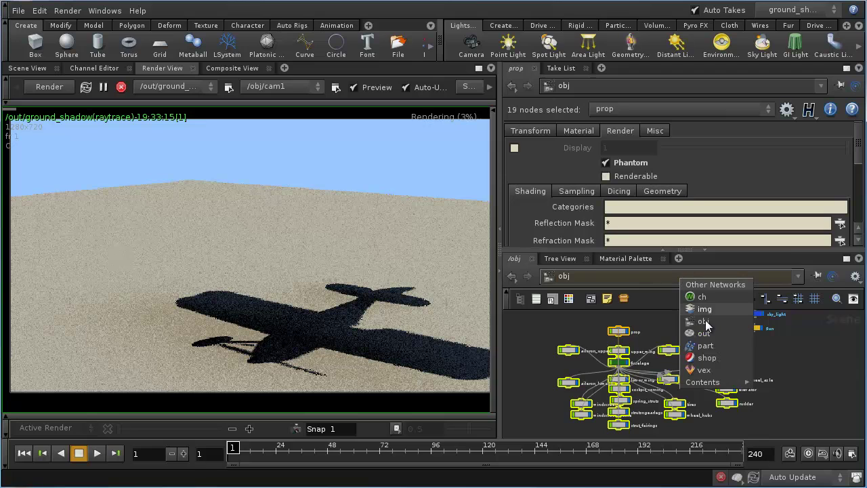
click(704, 333)
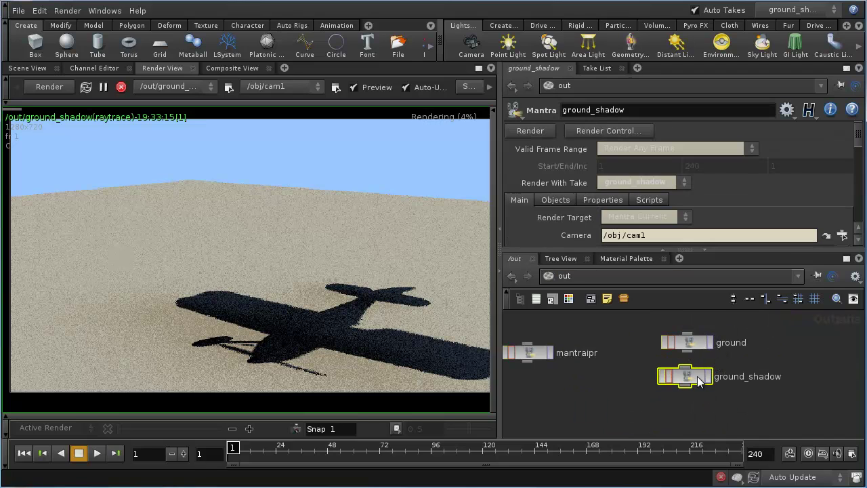
drag(703, 380, 700, 378)
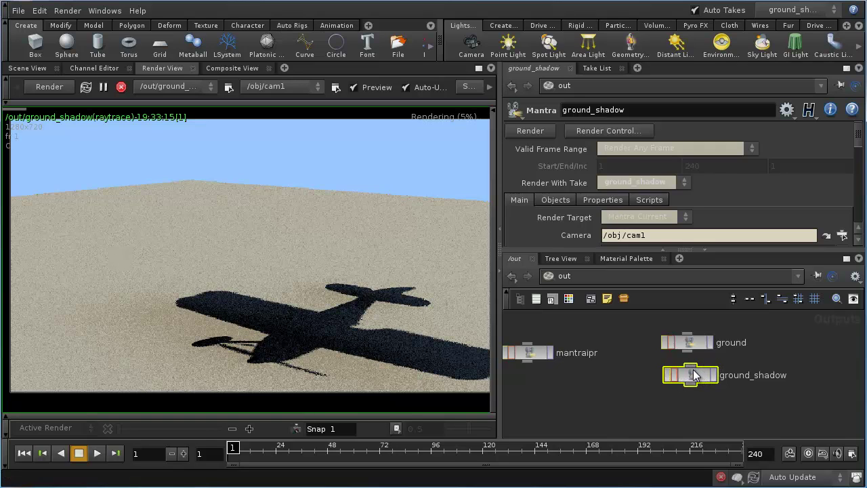
click(599, 69)
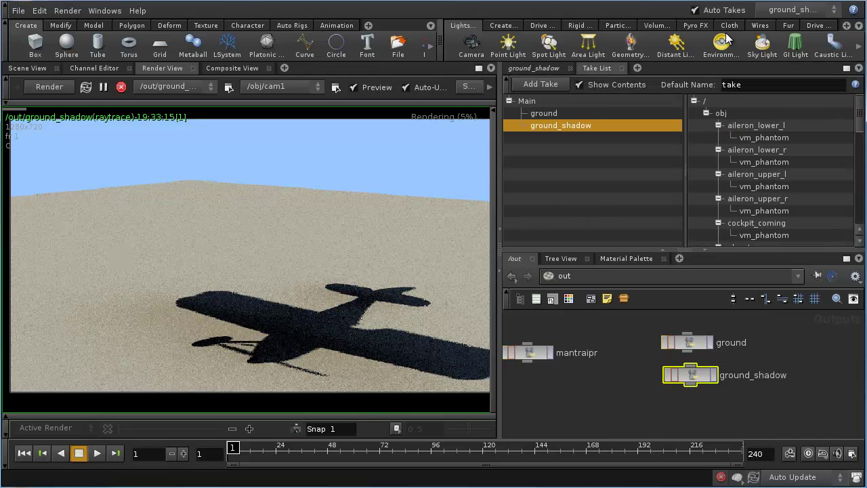
Pause the preview render, add a new take under Main and name it aircraft.
click(563, 101)
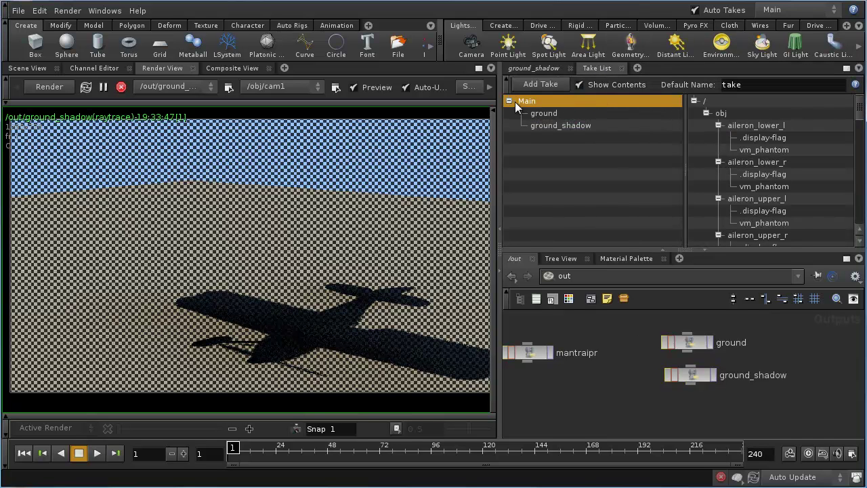
click(103, 89)
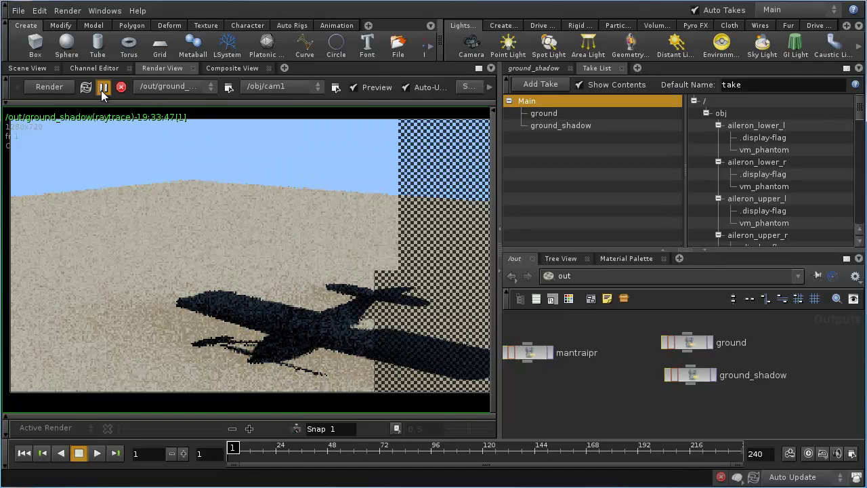
click(550, 83)
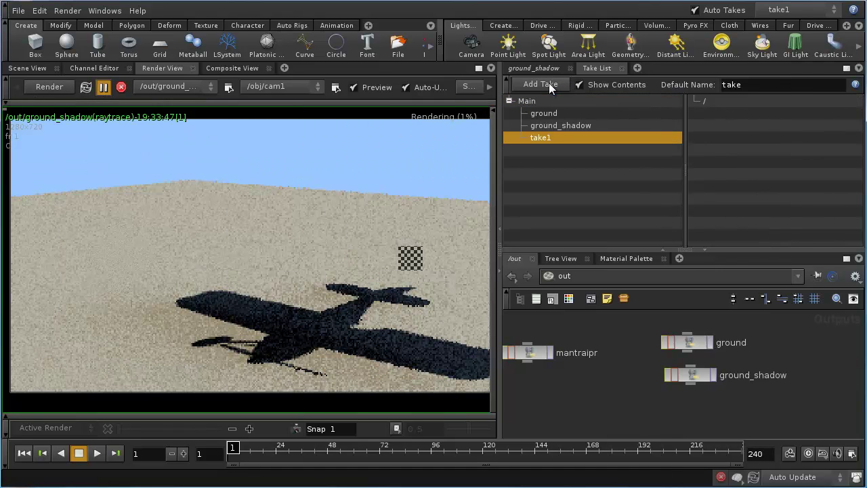
double_click(539, 137)
text(aircraft)
key(Return)
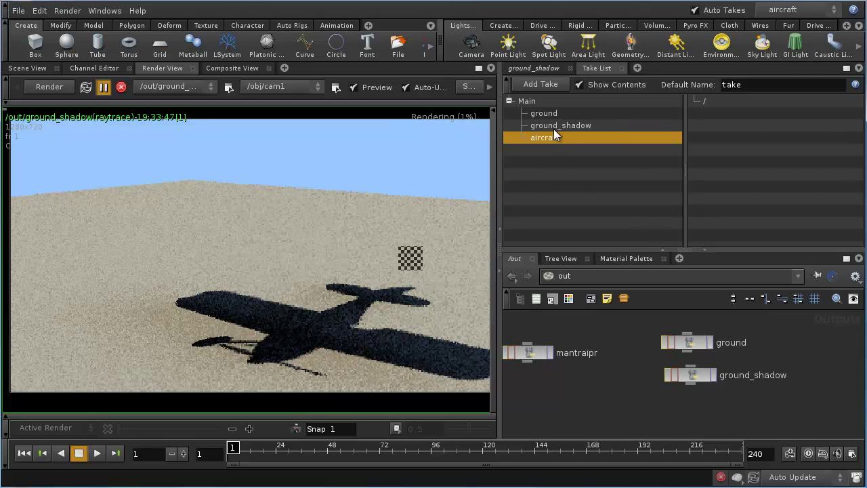
Duplicate the ground_shadow render node and place the copy directly beneath it.
click(703, 376)
key(ctrl+c)
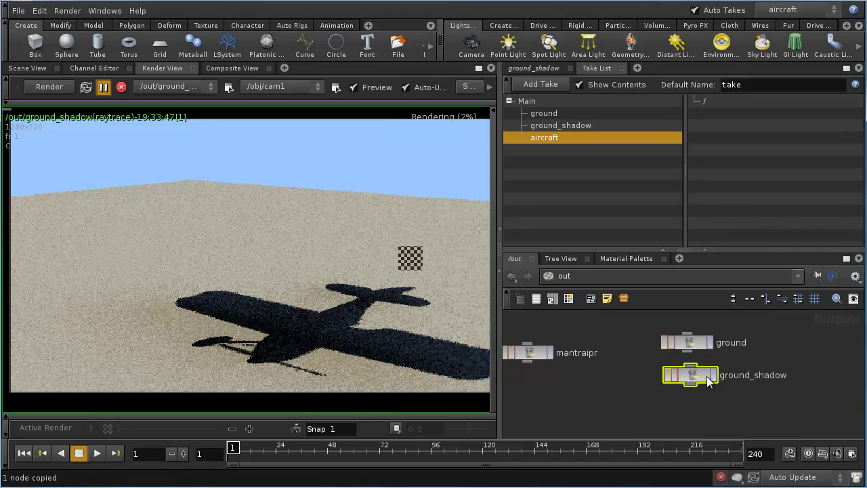
key(ctrl+v)
drag(758, 406, 702, 412)
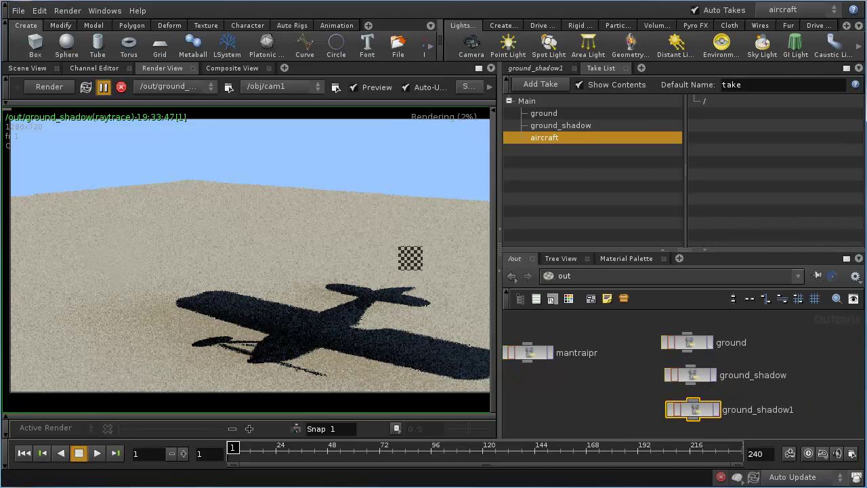
Switch to the Main take with Auto Takes off and rename the copied render node as aircraft.
click(788, 11)
click(777, 21)
click(735, 10)
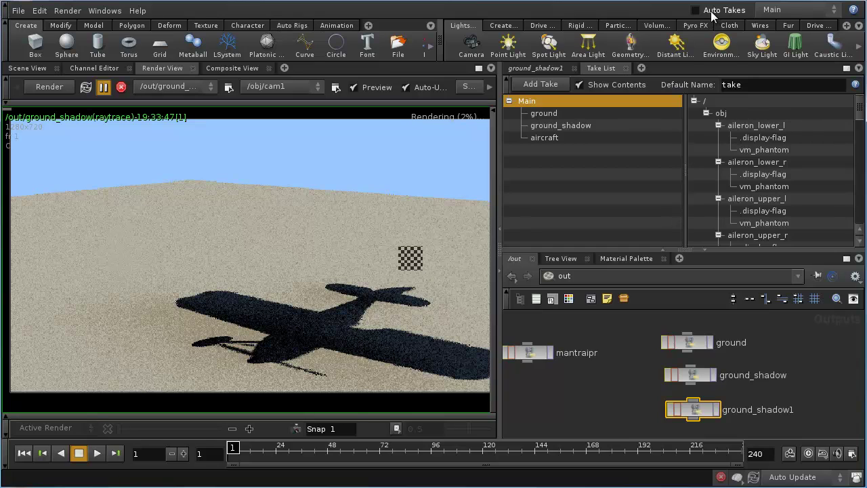
click(522, 67)
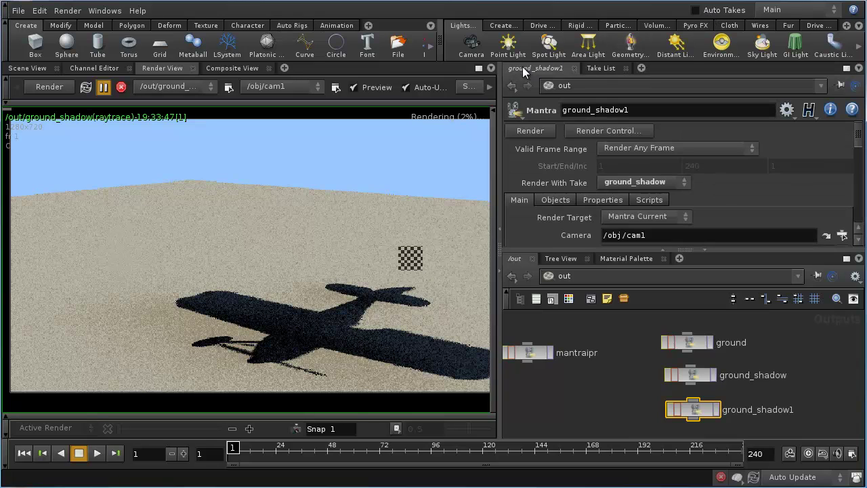
double_click(769, 408)
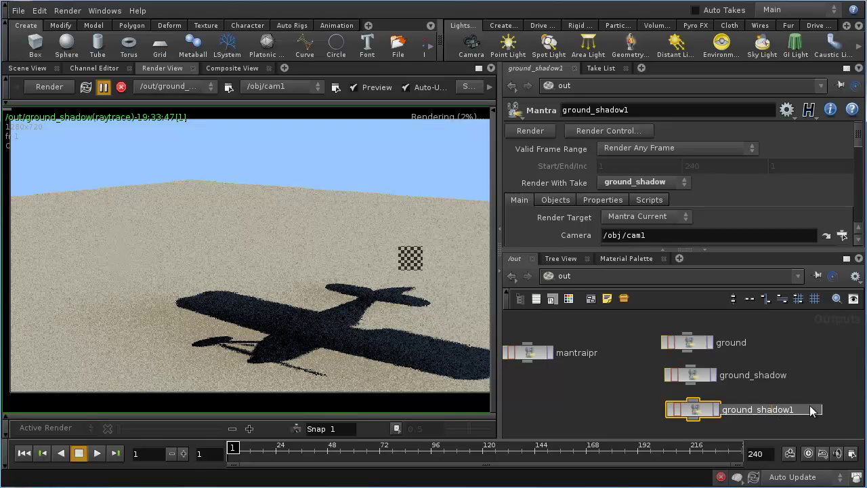
text(aircraft)
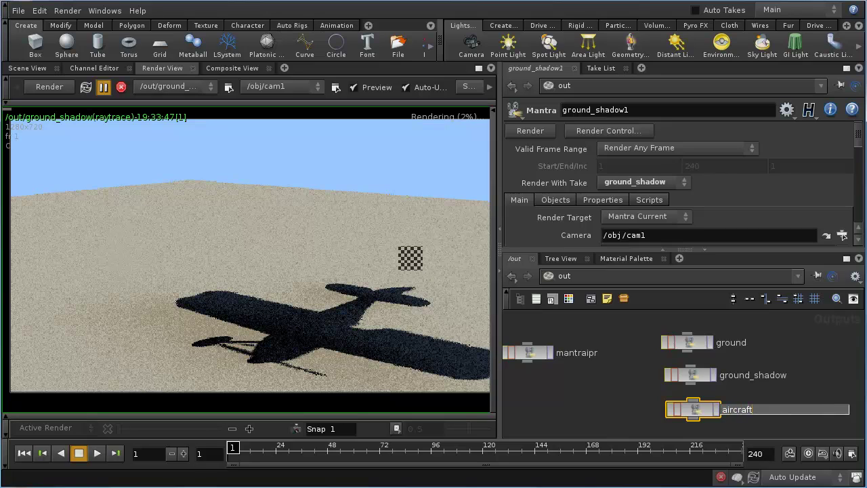
key(Return)
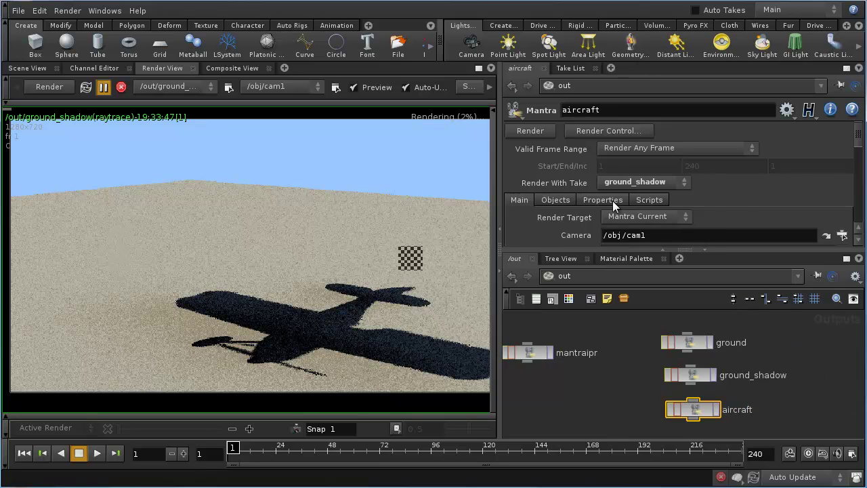
Set the aircraft node to render with the aircraft take, and choose /out/aircraft as the preview render's output.
click(655, 183)
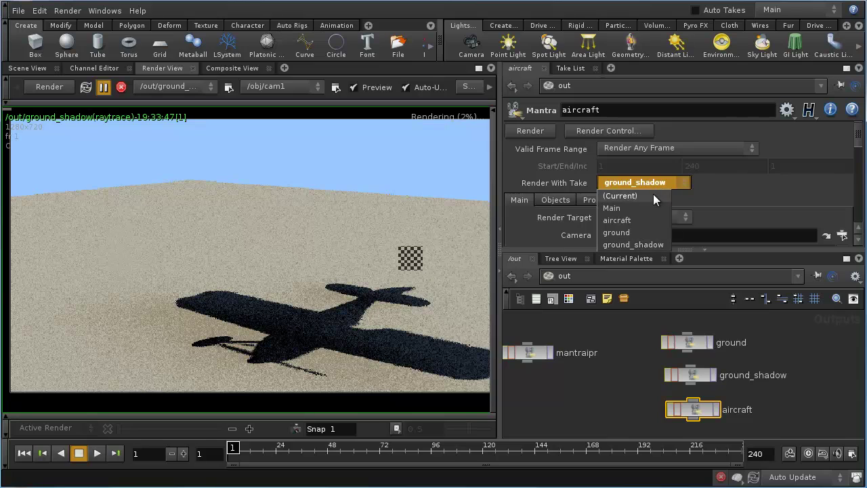
click(647, 219)
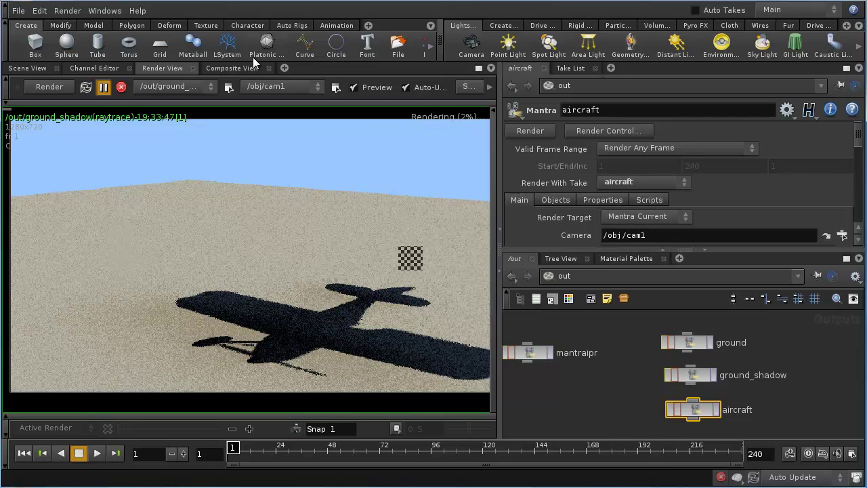
click(164, 87)
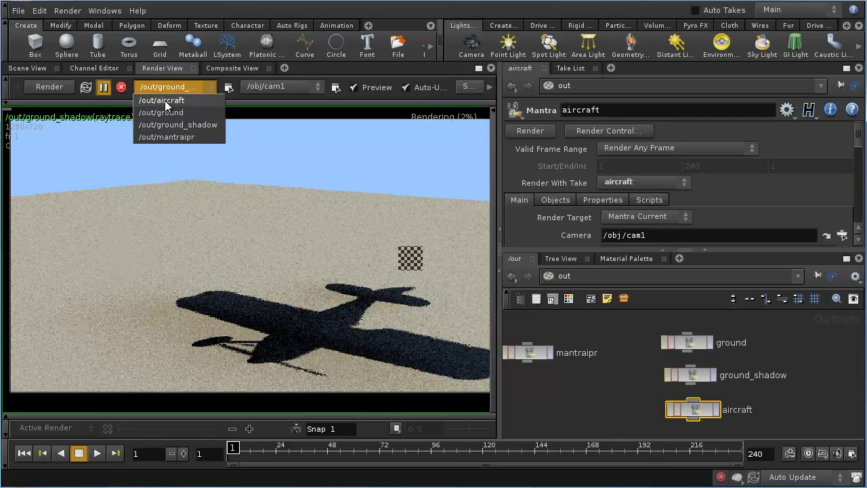
click(165, 100)
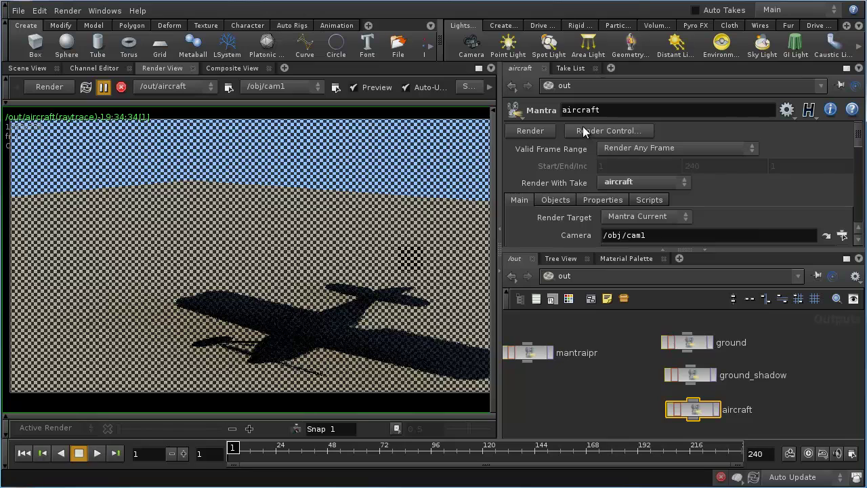
Make the aircraft take current with Auto Takes on, and open the obj network.
click(786, 9)
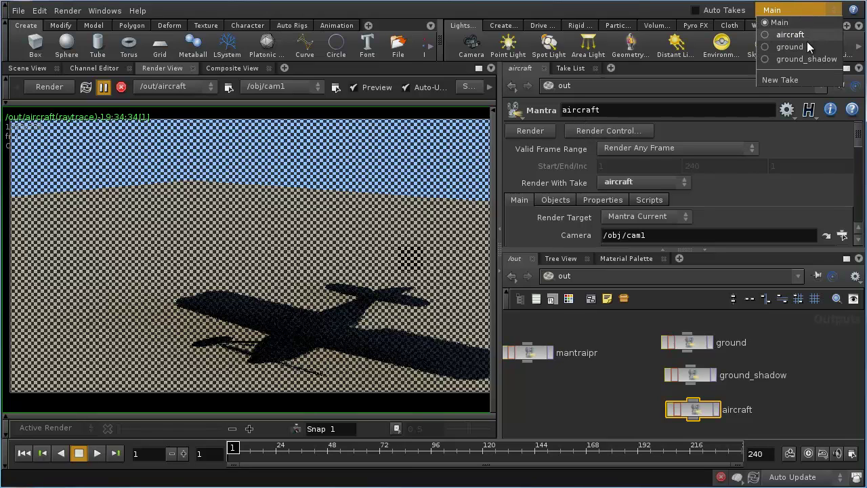
click(800, 35)
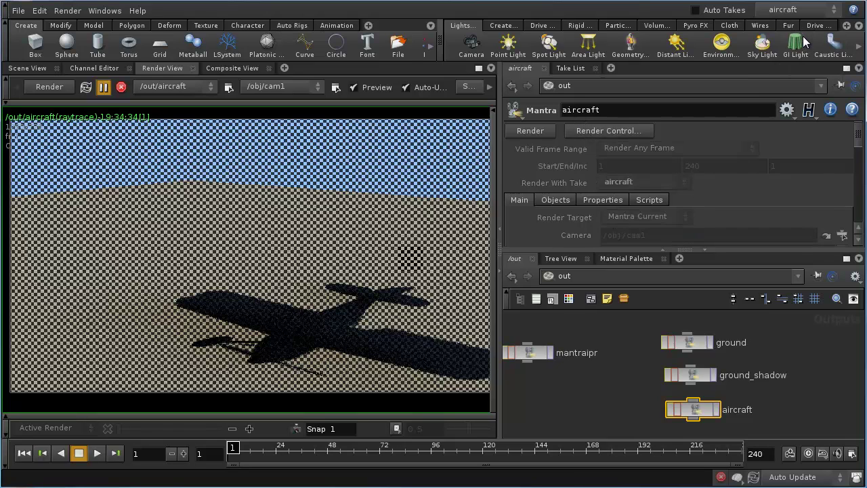
click(695, 10)
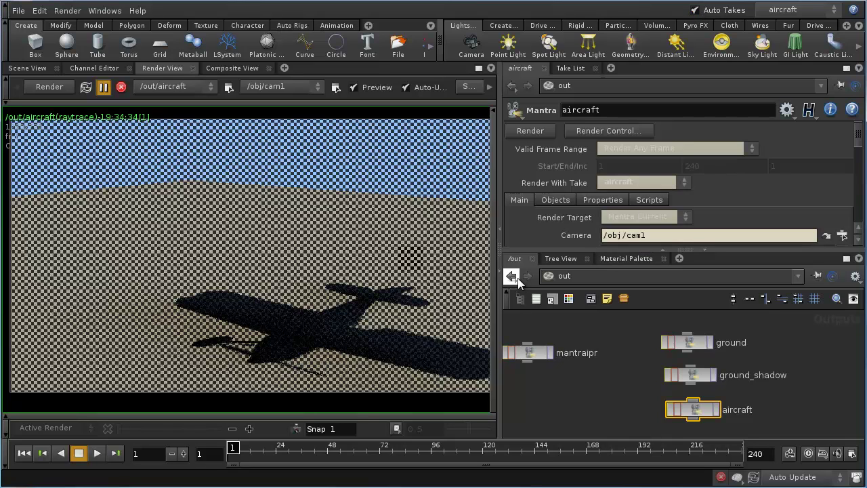
click(583, 277)
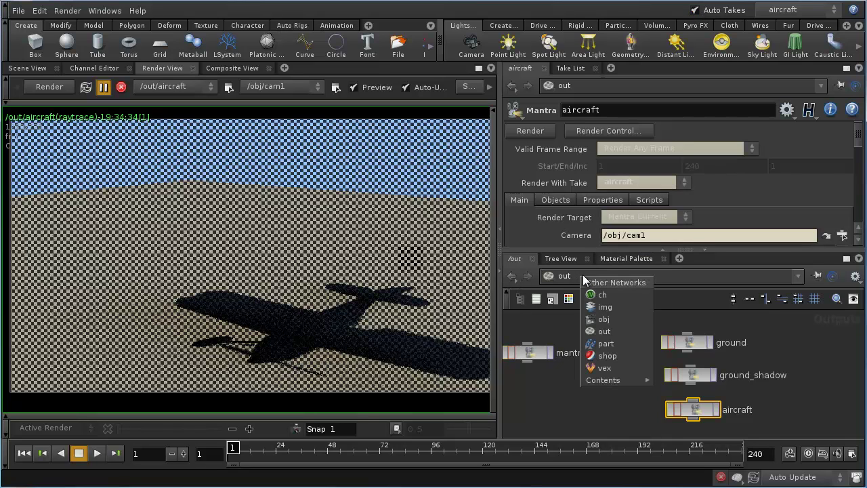
click(603, 319)
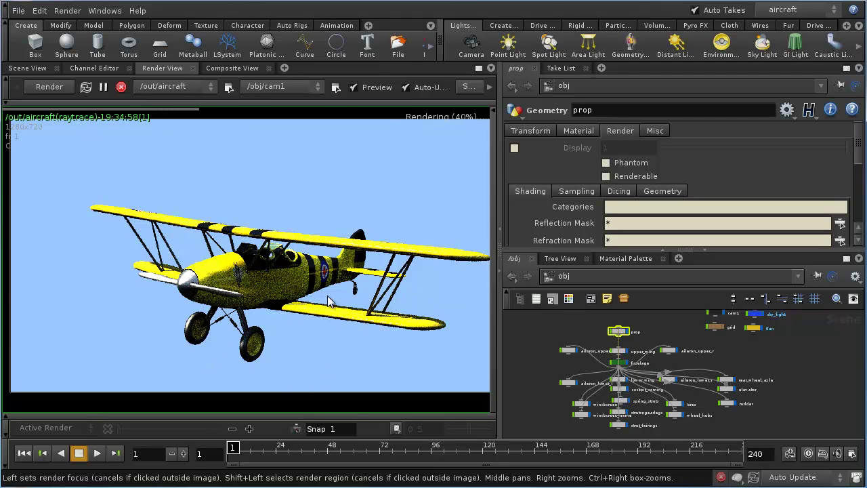
On sky_light, compare the render with Clip To Positive Y Hemisphere off and on, and disable Render Light Geometry.
click(755, 314)
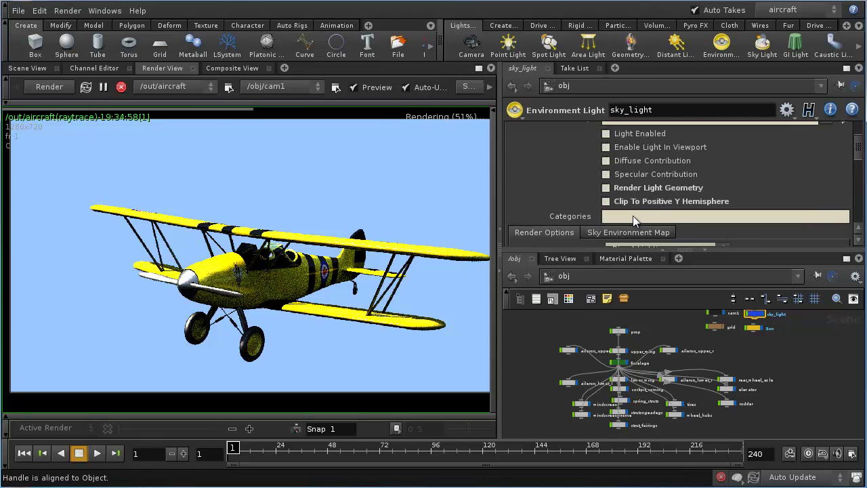
click(606, 201)
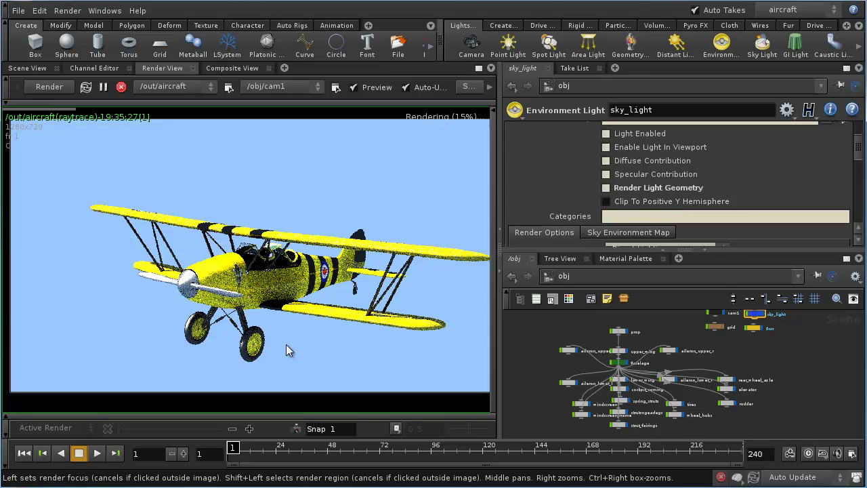
click(621, 201)
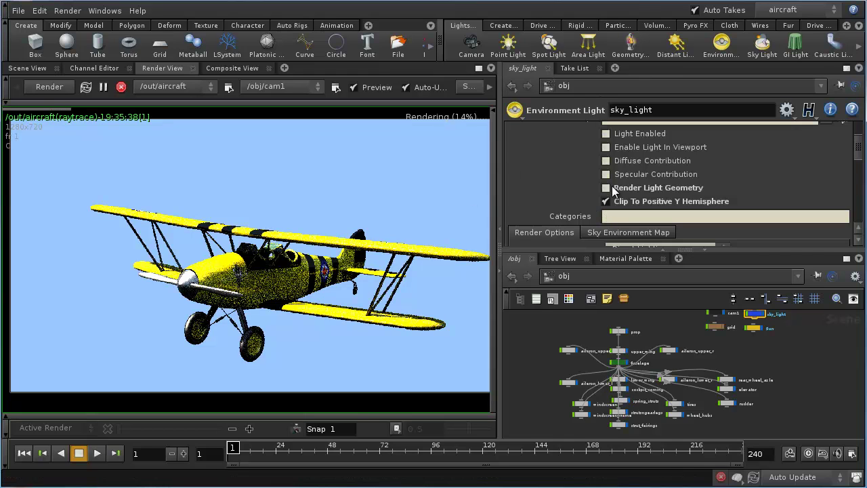
click(606, 188)
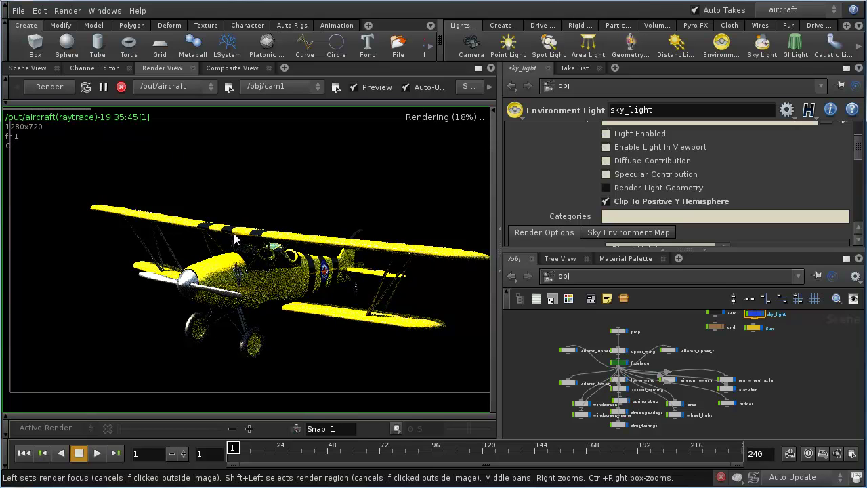
key(a)
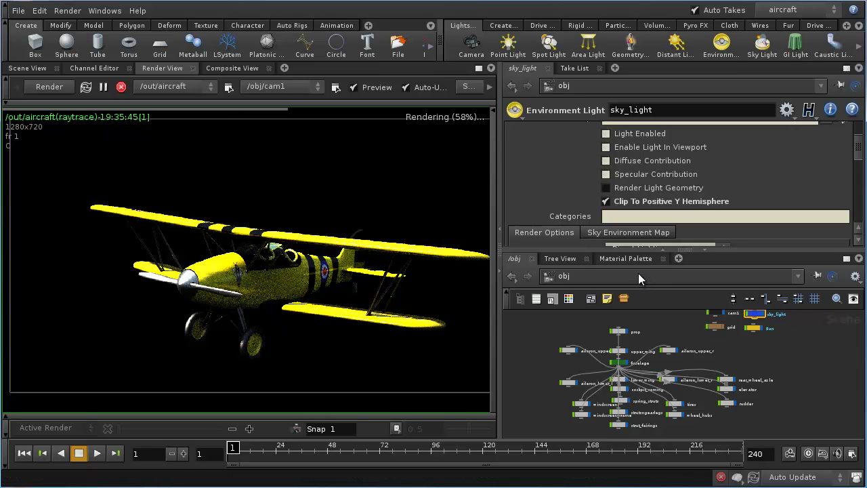
Open the out network and space the ground, ground_shadow and aircraft render nodes closer together in a column.
click(721, 275)
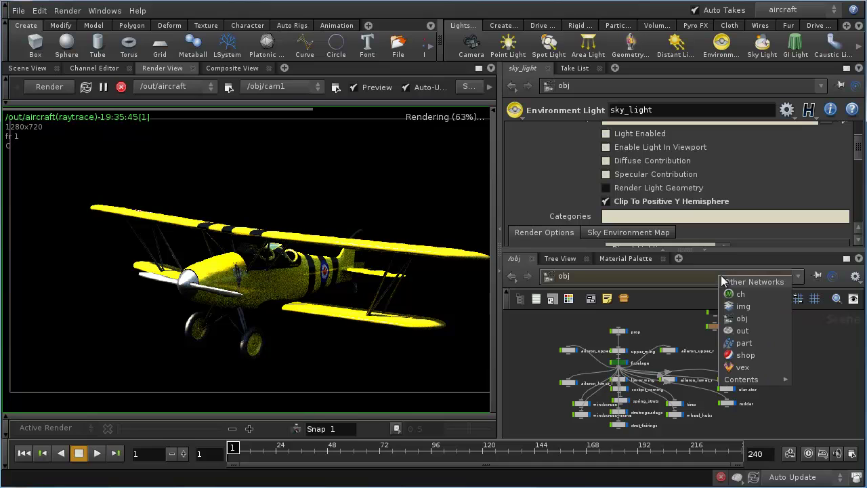
click(745, 332)
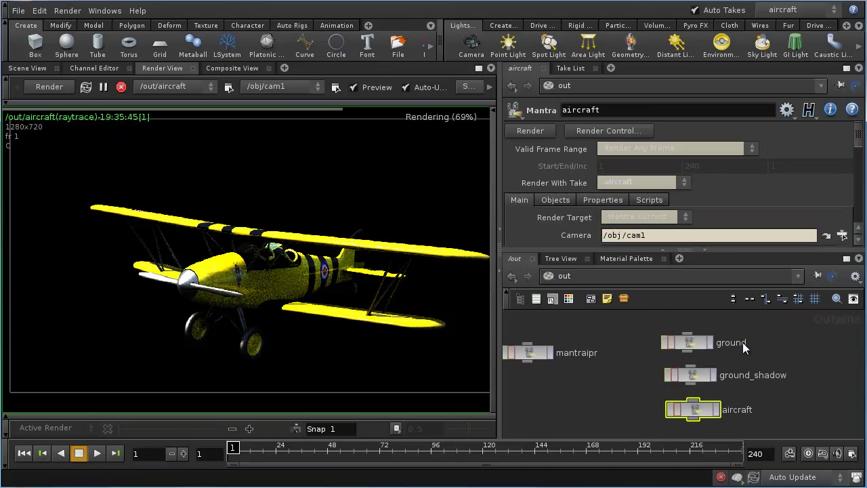
drag(703, 342, 703, 331)
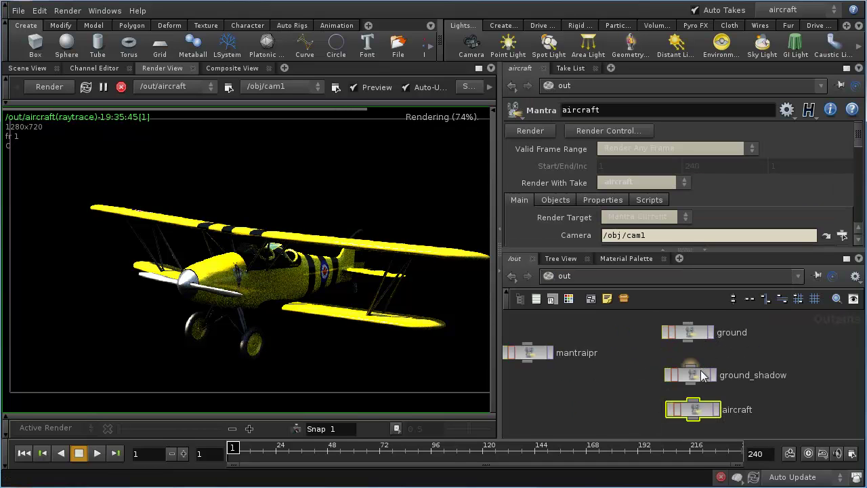
drag(703, 377, 703, 360)
drag(705, 406, 705, 381)
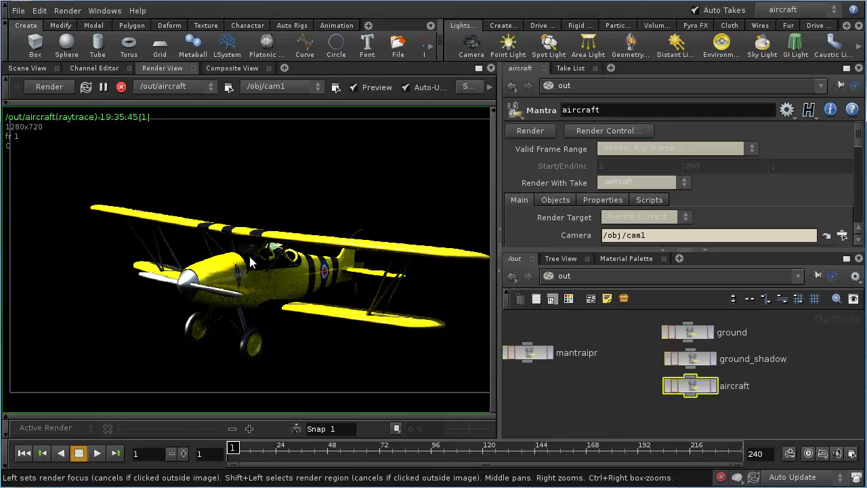
Add a child take under the aircraft take and name it aircraft_refl.
click(573, 69)
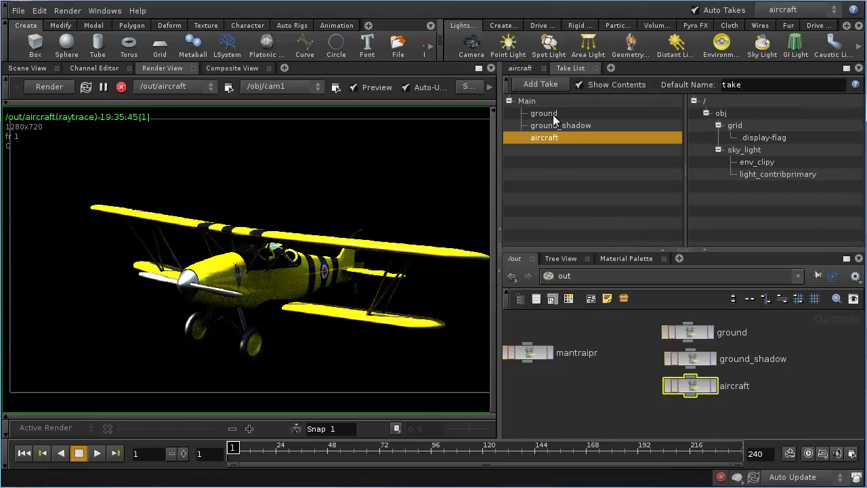
click(543, 85)
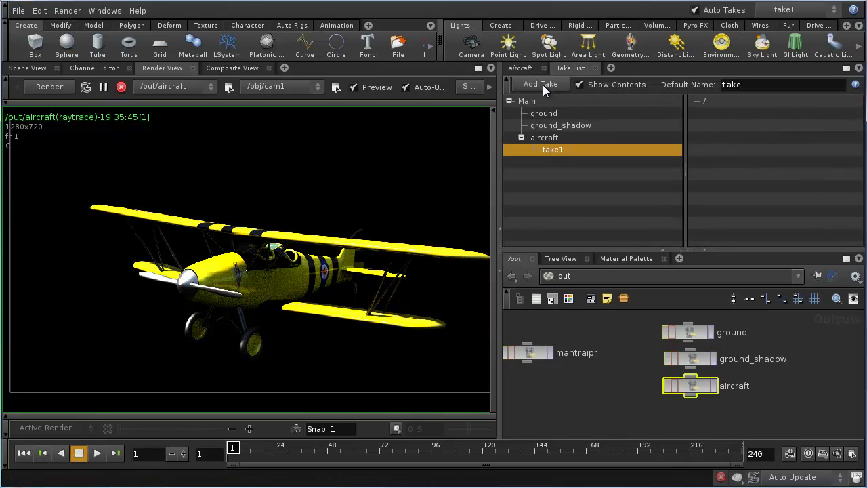
click(546, 138)
click(549, 149)
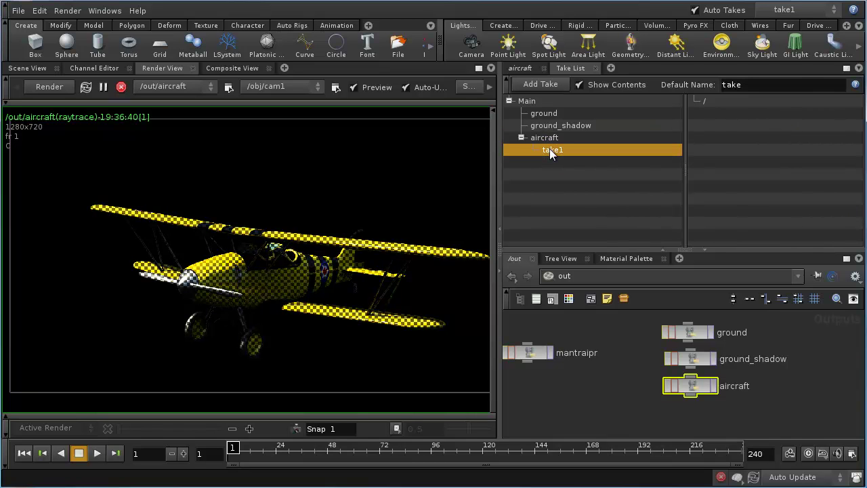
double_click(549, 149)
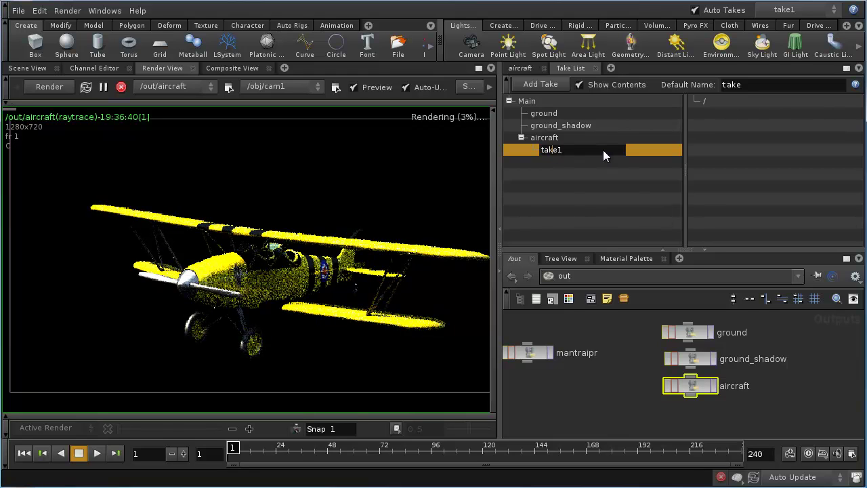
drag(588, 149, 532, 154)
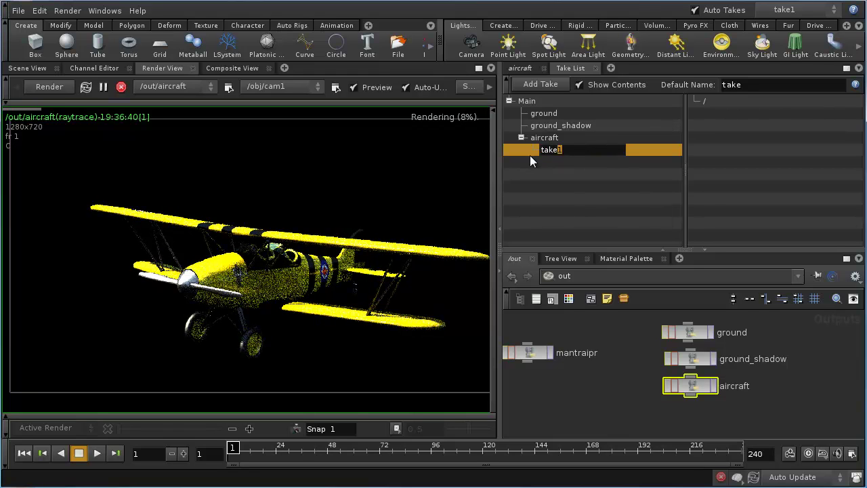
text(airc)
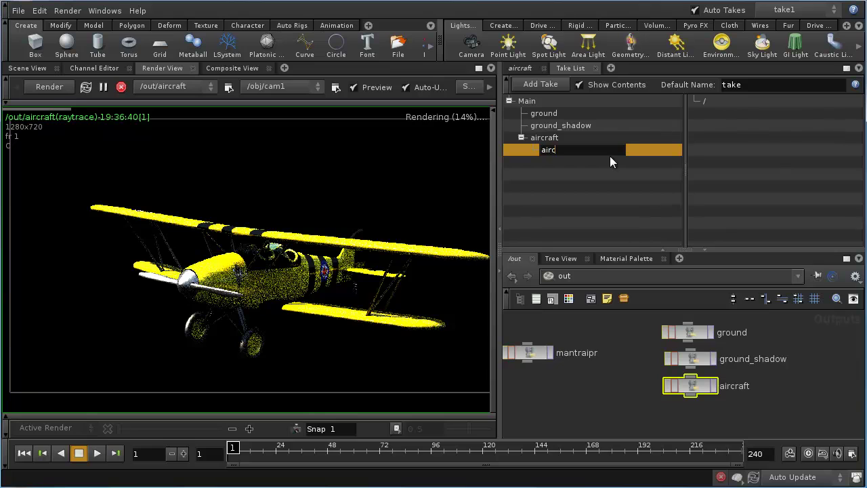
text(raft_)
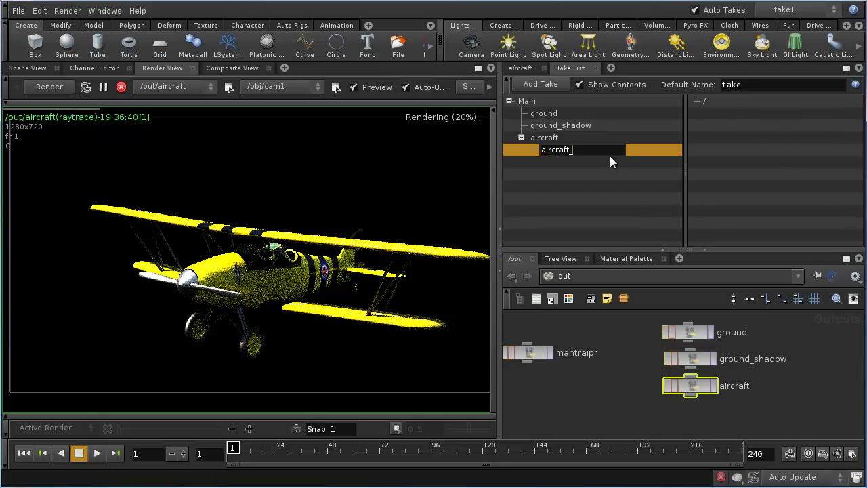
text(refl)
key(Return)
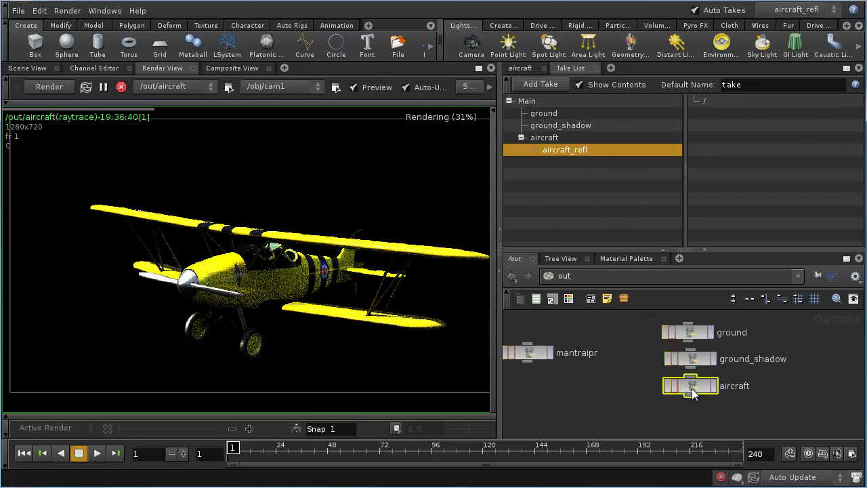
Duplicate the aircraft render node and place the copy directly below the original.
key(ctrl+c)
key(ctrl+v)
drag(753, 416, 704, 423)
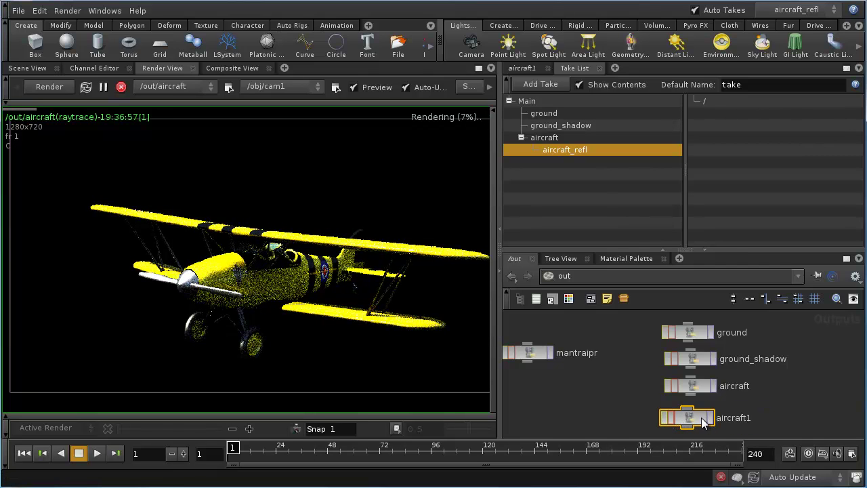
Switch to the Main take and set the copied aircraft node to render with the aircraft_refl take.
click(794, 10)
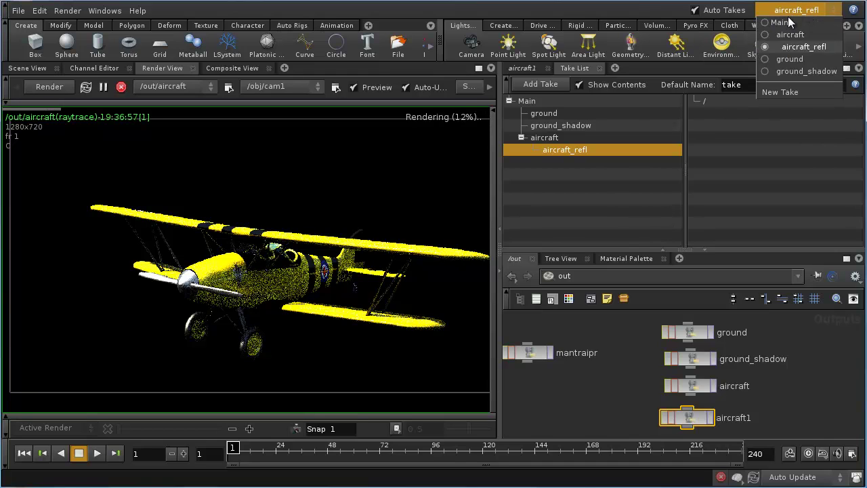
click(786, 22)
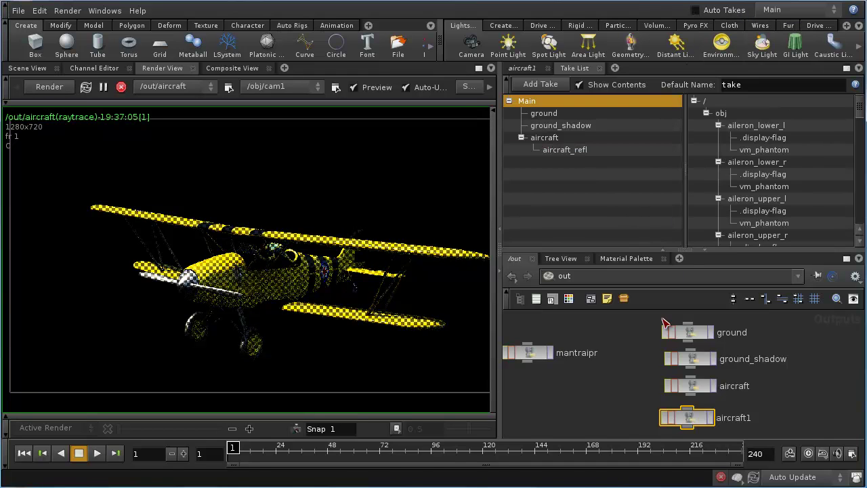
click(527, 69)
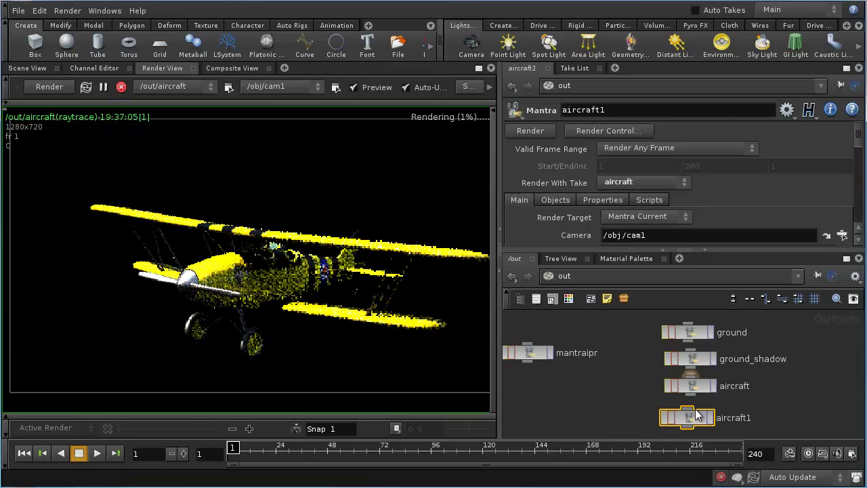
click(615, 180)
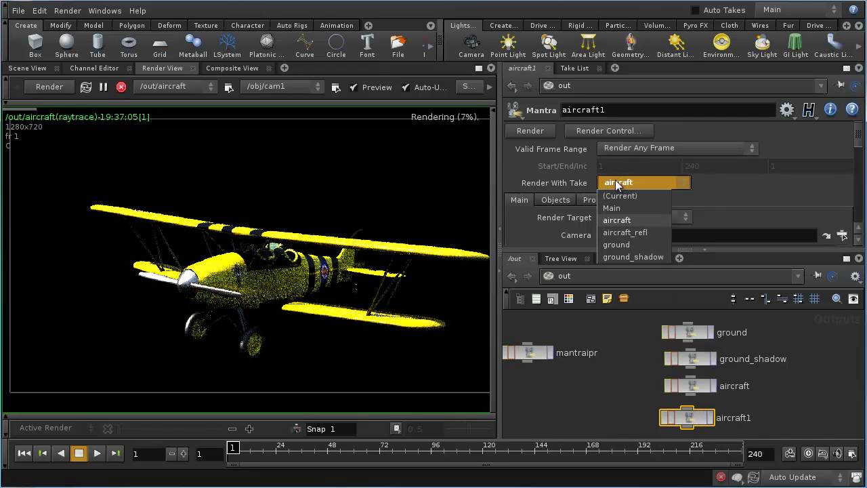
click(641, 233)
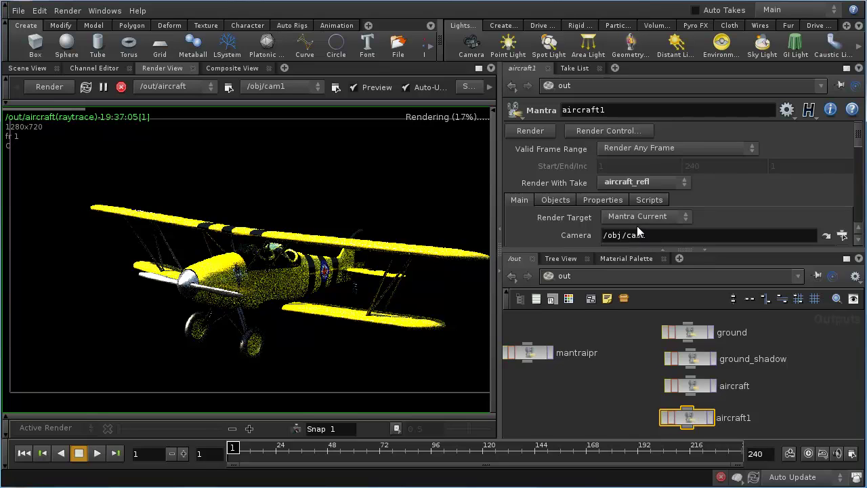
Rename the copied render node as aircraft_refl and choose /out/aircraft_refl as the preview render's output.
click(184, 86)
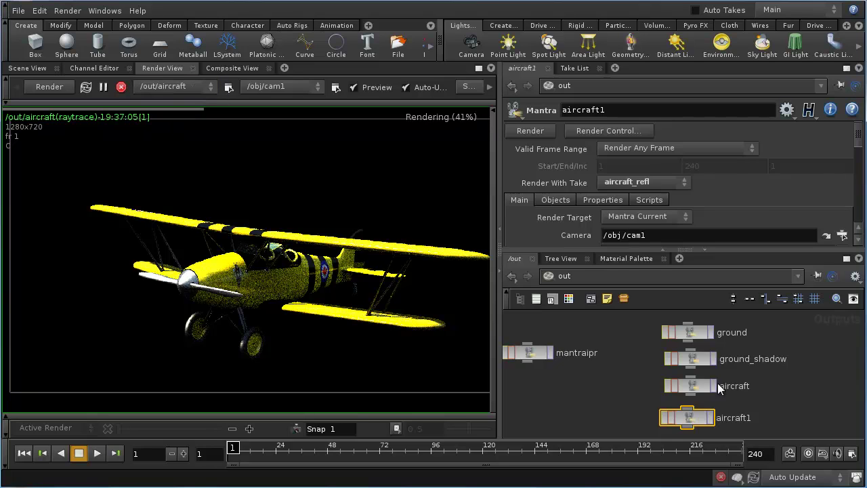
double_click(733, 418)
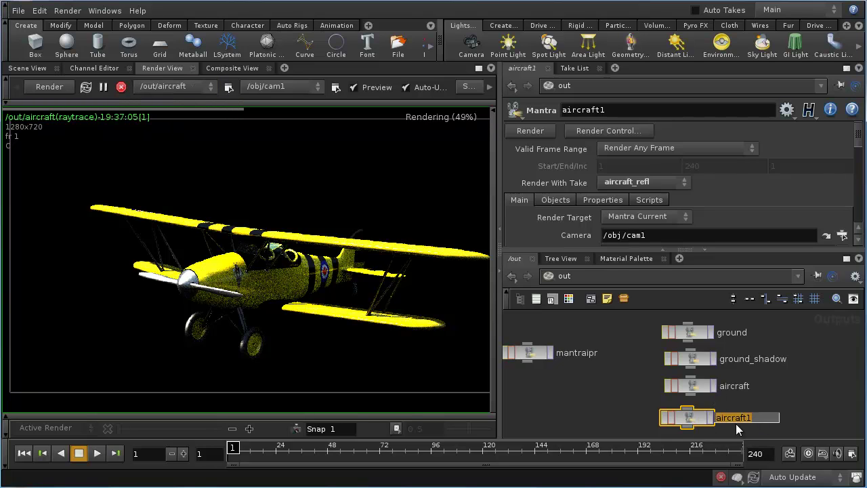
text(aft_re)
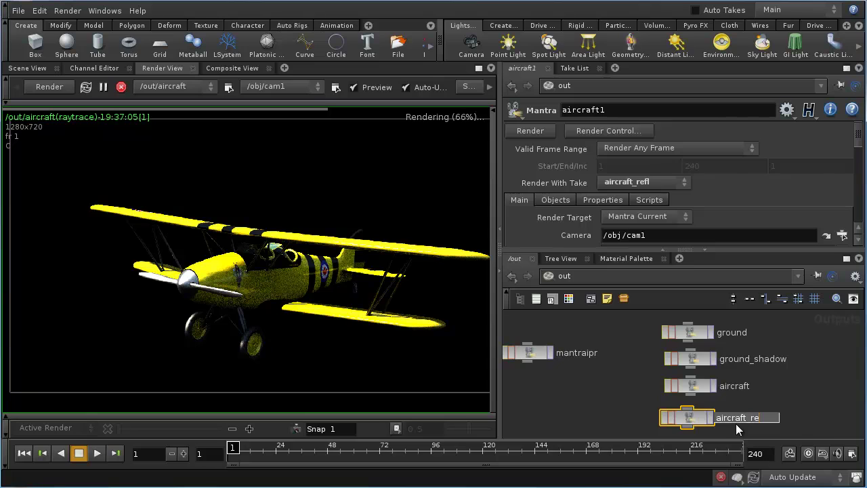
text(fl)
key(Return)
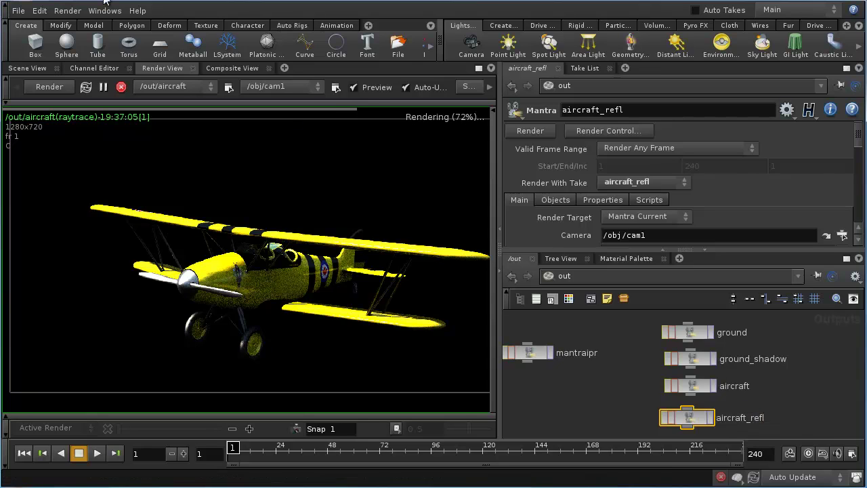
click(154, 87)
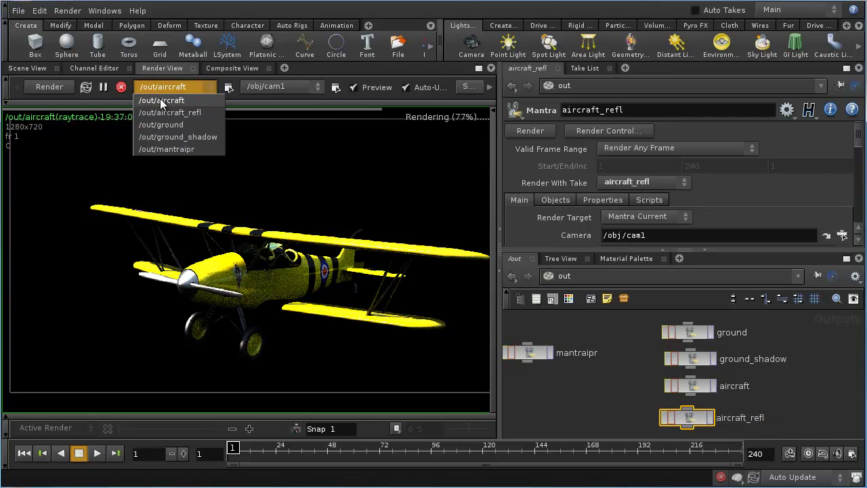
click(162, 111)
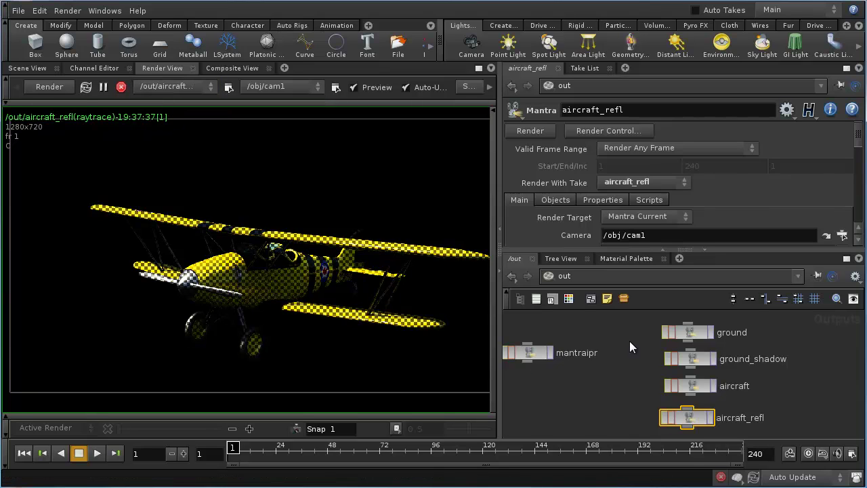
Make the aircraft_refl take current with Auto Takes on, and open the shop network.
click(777, 10)
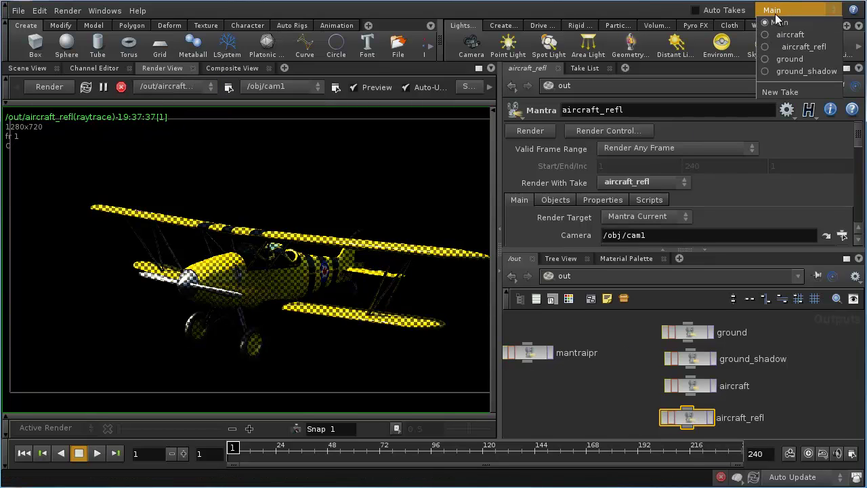
click(792, 46)
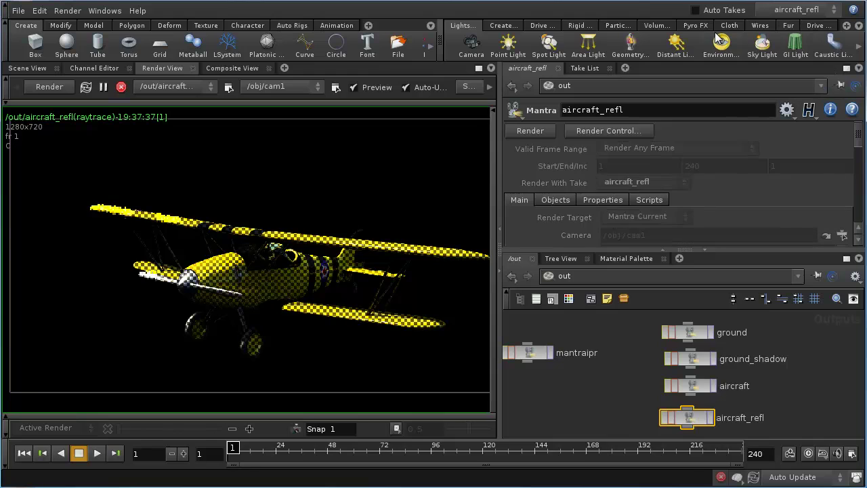
click(719, 13)
click(640, 258)
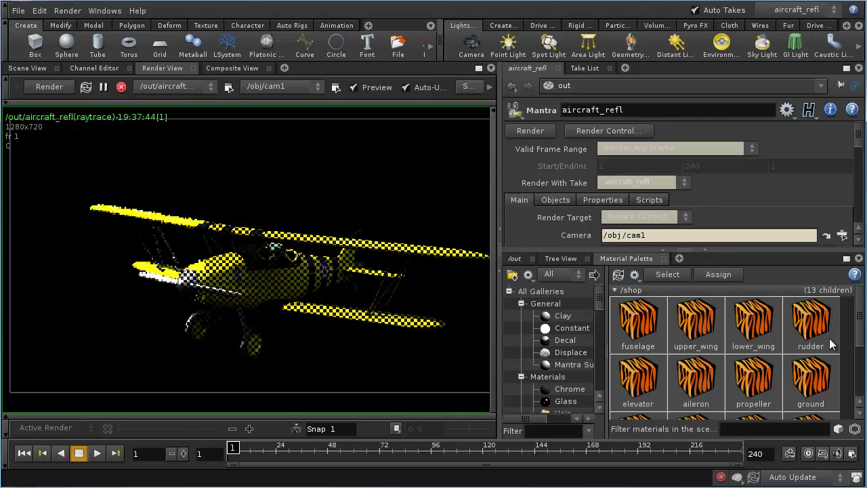
click(514, 258)
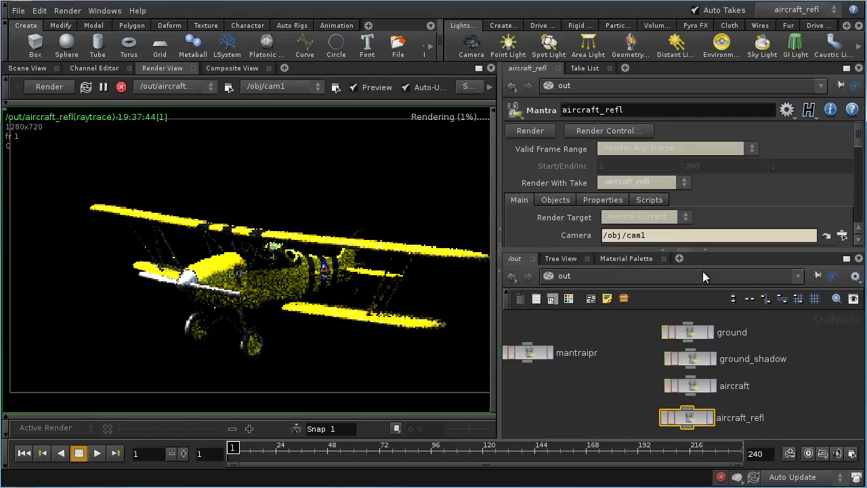
click(649, 275)
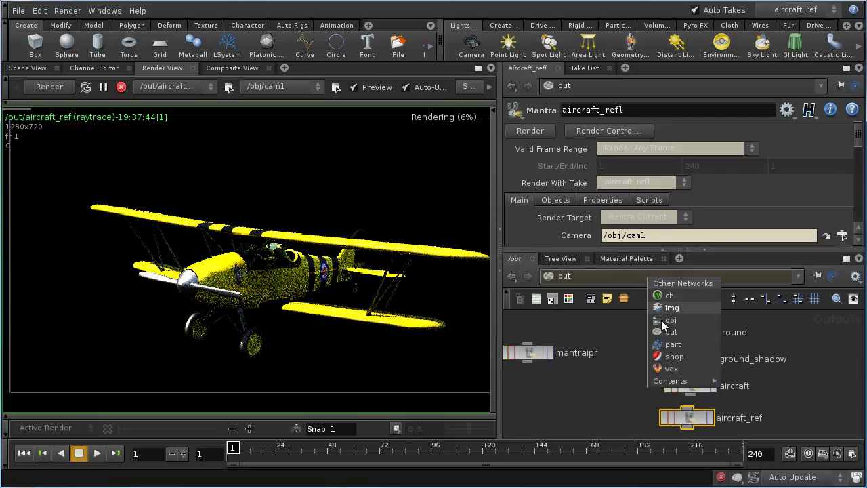
click(673, 357)
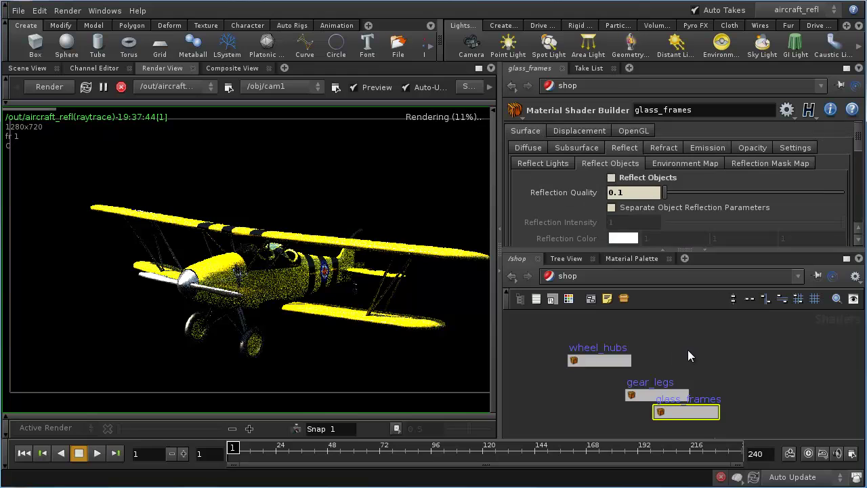
Pause the preview render, select all materials in the shop network and turn off Enable Diffuse for them.
key(h)
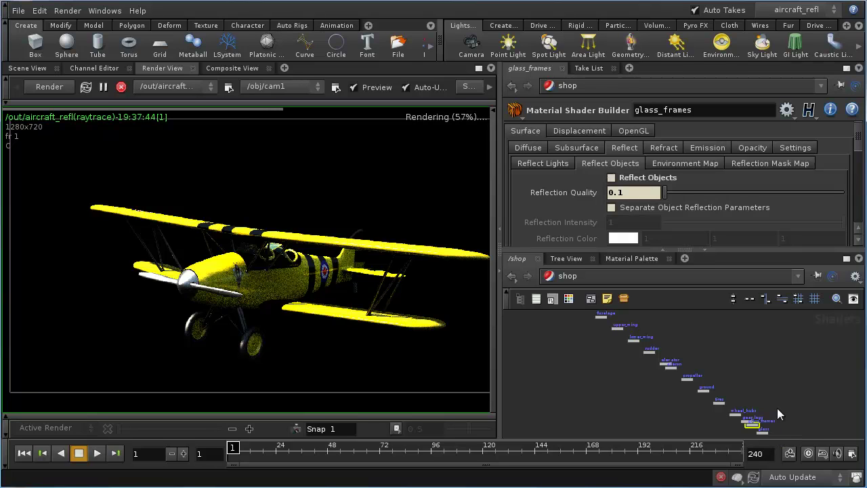
click(103, 87)
scroll(649, 371, down, 2)
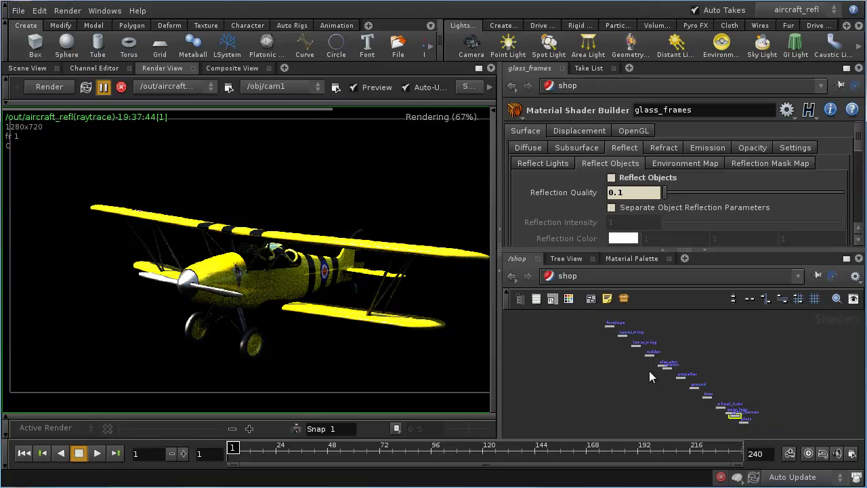
drag(592, 323, 756, 428)
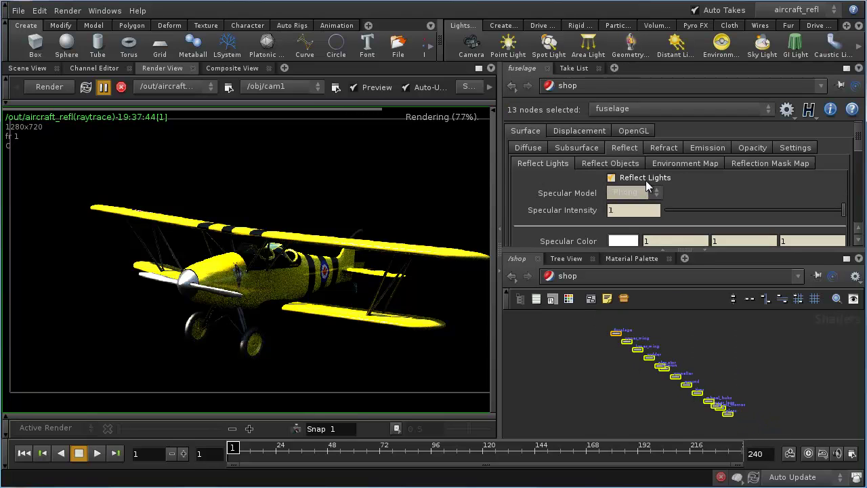
click(610, 163)
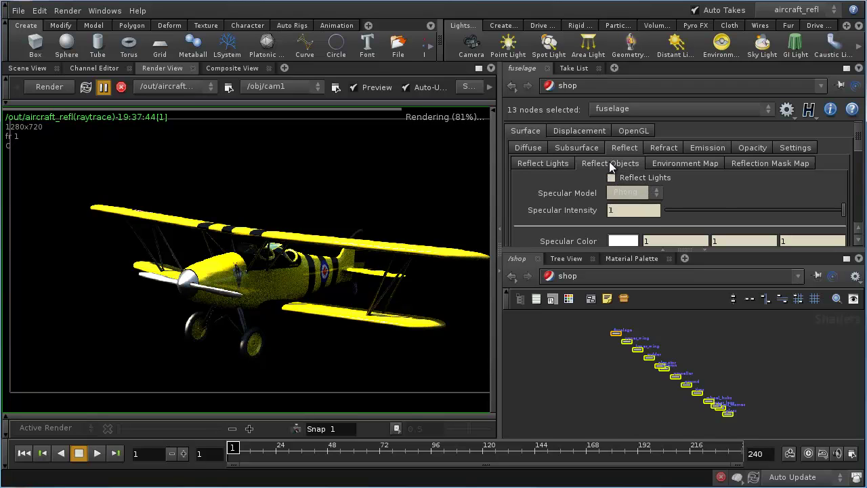
click(535, 148)
click(608, 164)
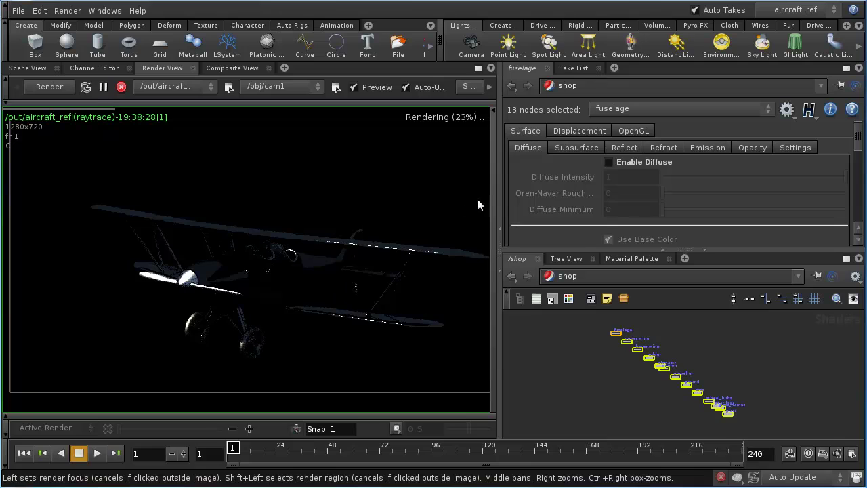
Examine the Reflect Lights and Reflect Objects settings of the selected materials.
click(623, 147)
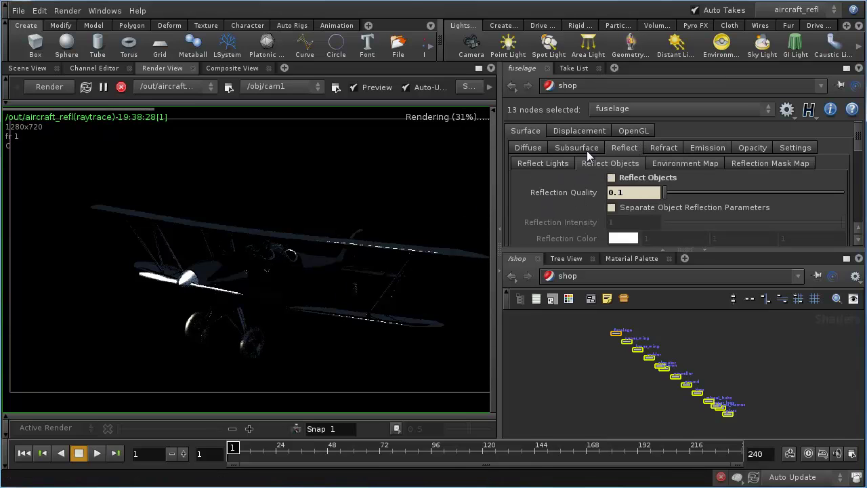
click(530, 162)
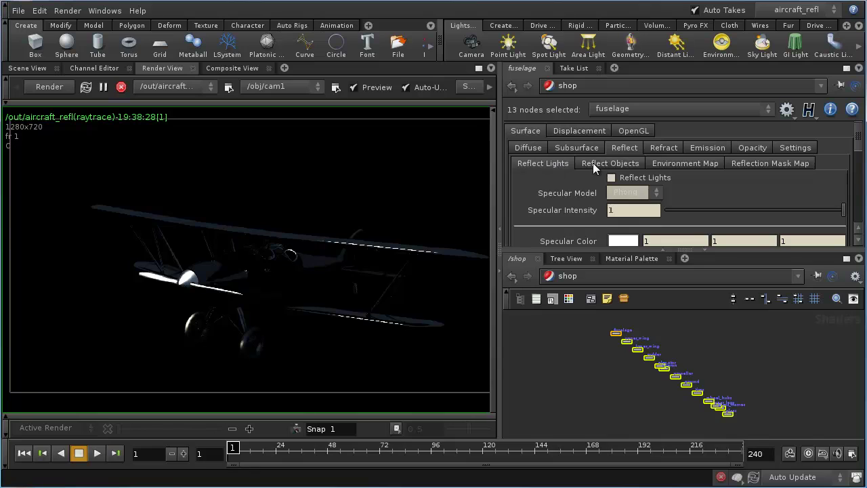
click(590, 165)
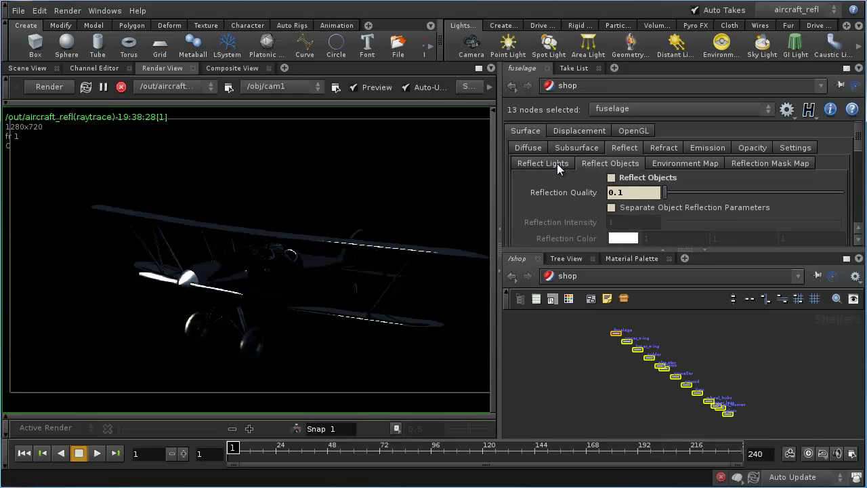
click(557, 163)
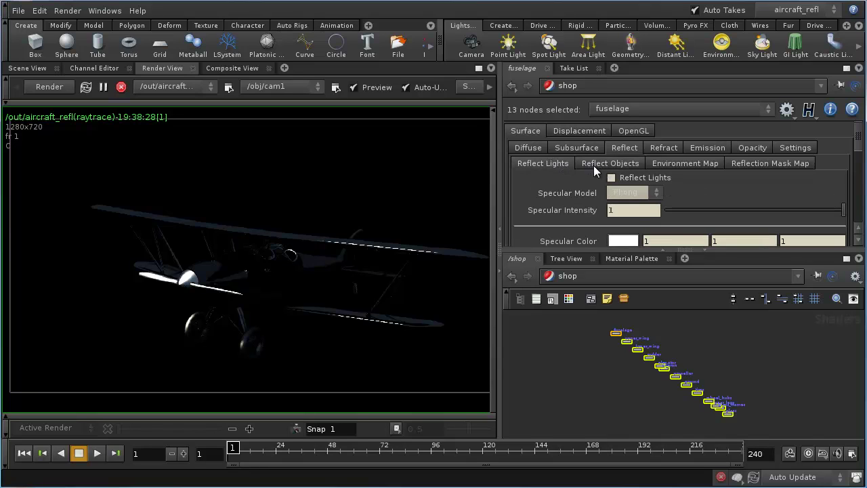
click(596, 165)
click(567, 164)
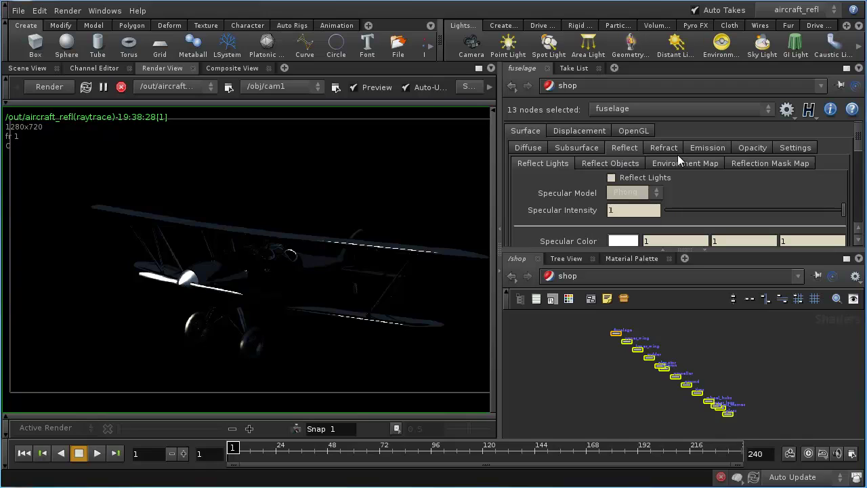
Turn Reflect Lights off for the selected materials to check its effect on the preview render, and turn it back on.
click(611, 178)
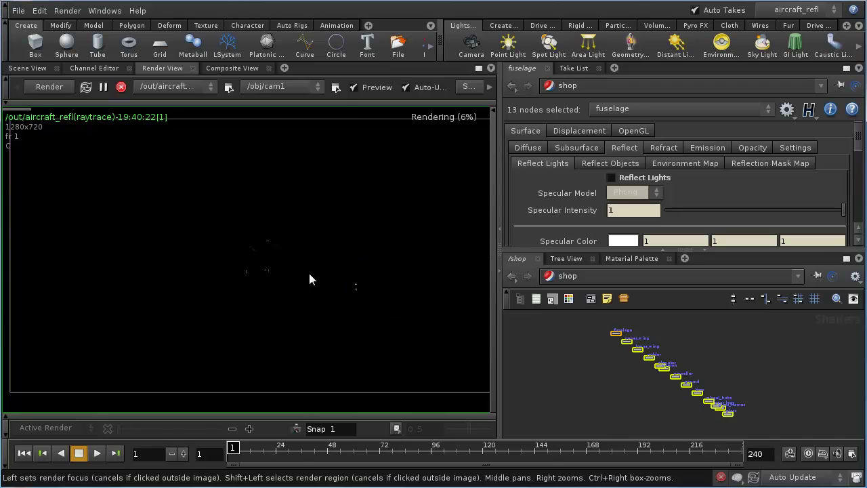
click(610, 164)
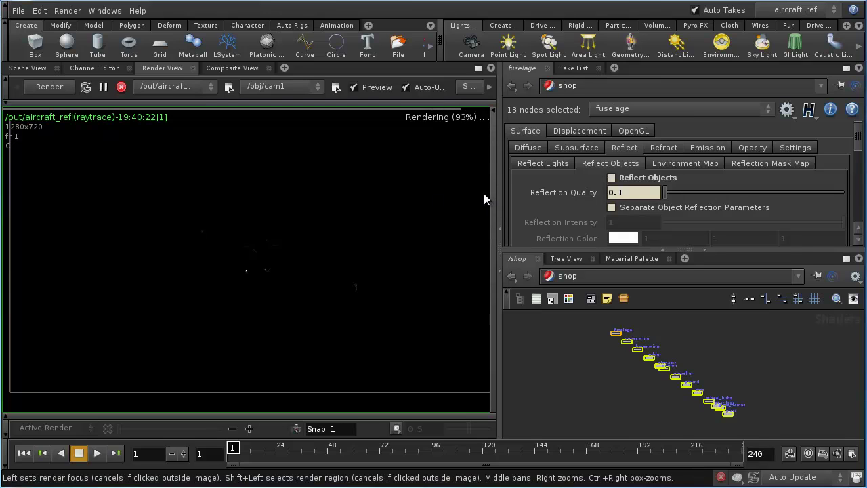
click(553, 165)
click(611, 178)
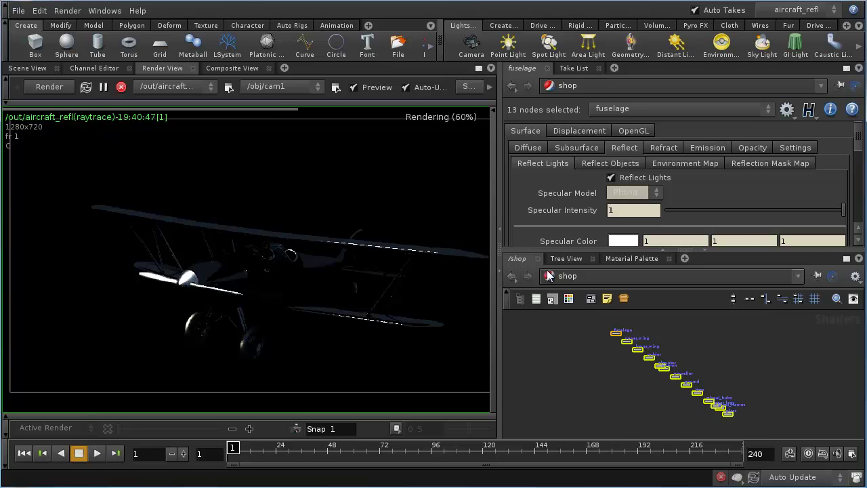
In the obj network, turn the Sun light's Specular Contribution off to compare the preview render, and turn it back on.
click(588, 274)
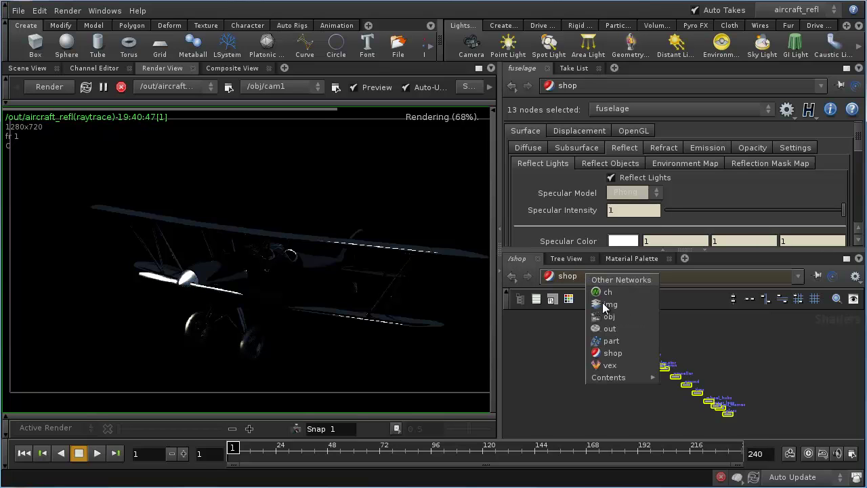
click(617, 293)
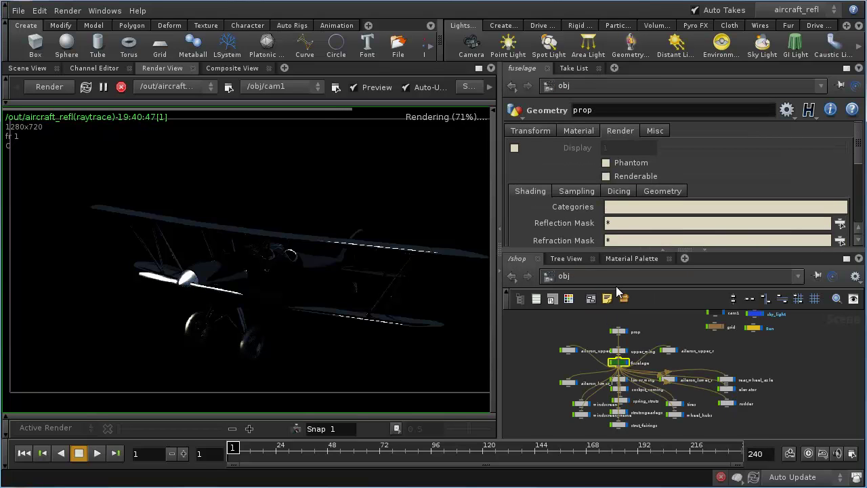
click(754, 327)
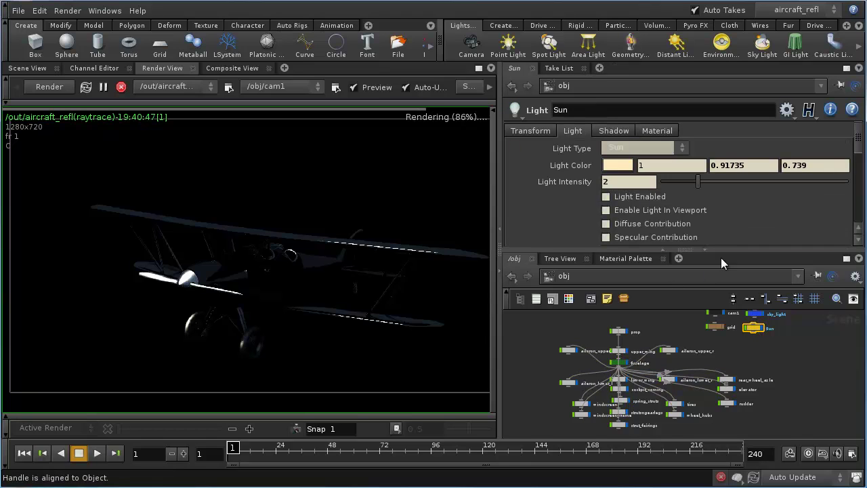
click(604, 225)
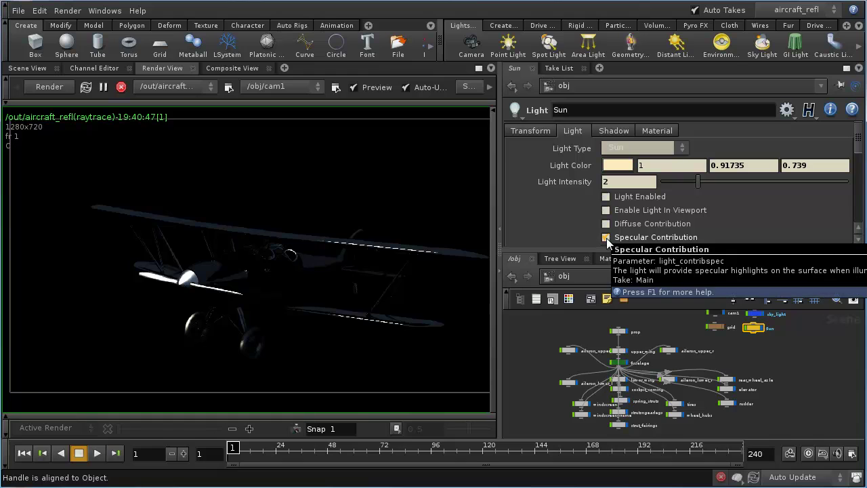
click(605, 237)
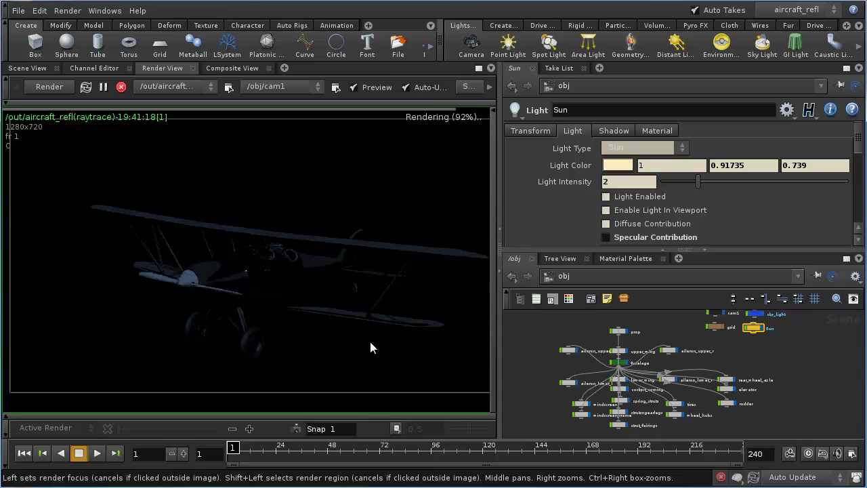
click(607, 237)
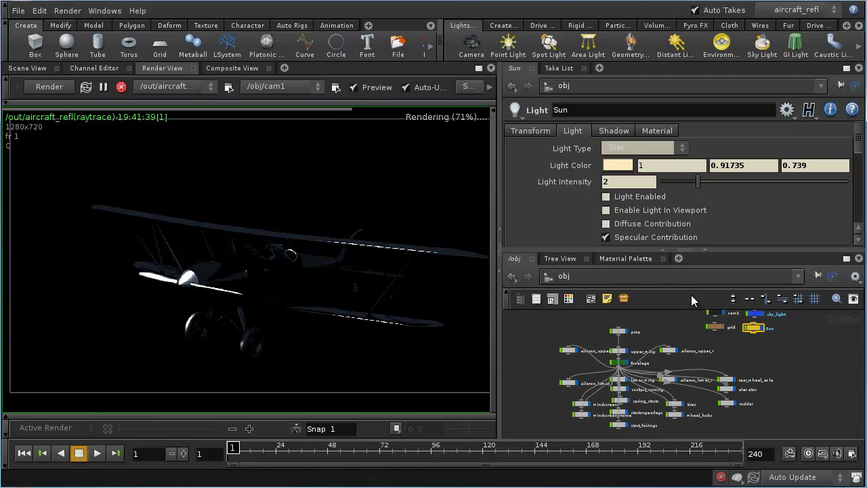
Open the out network and align the ground render node above the ground_shadow node.
click(646, 278)
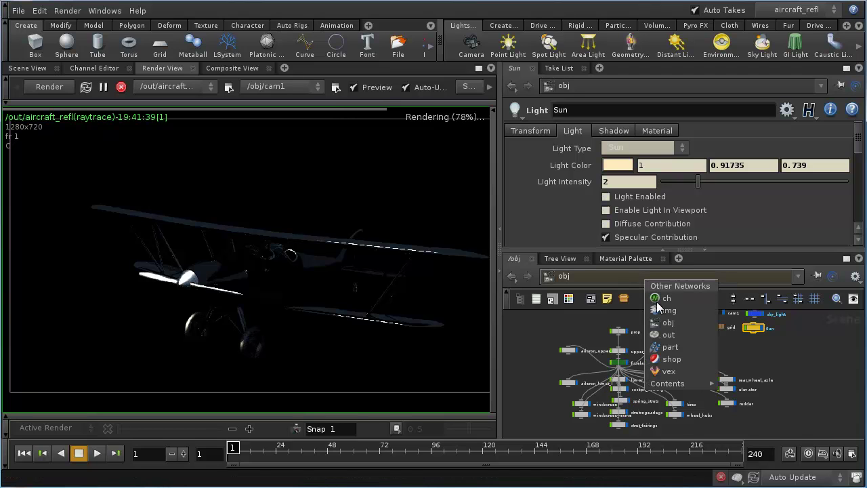
click(682, 335)
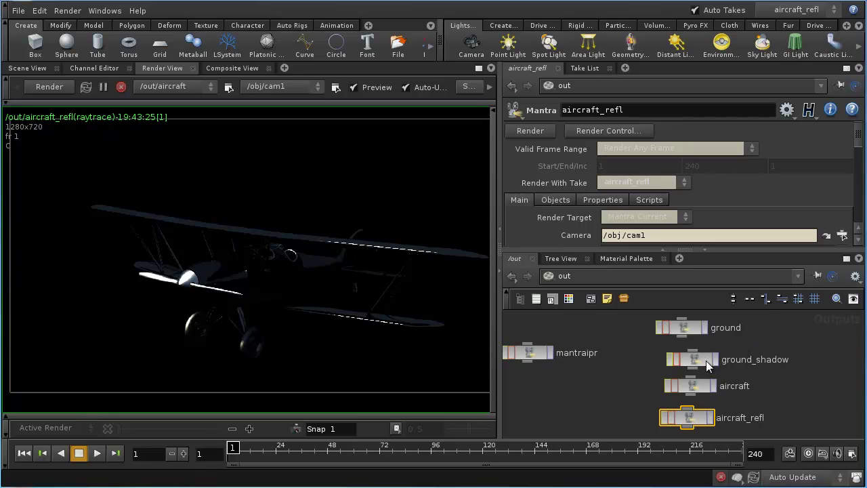
drag(706, 361, 704, 328)
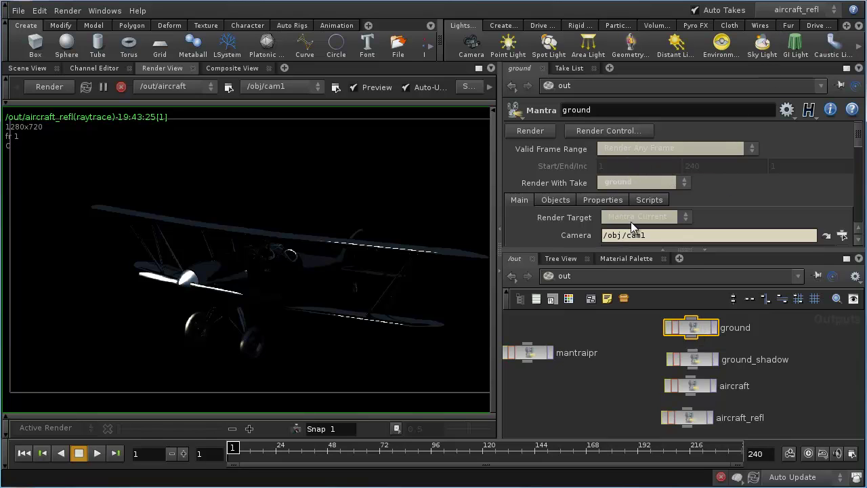
Open the list of takes for choosing the current take.
click(796, 10)
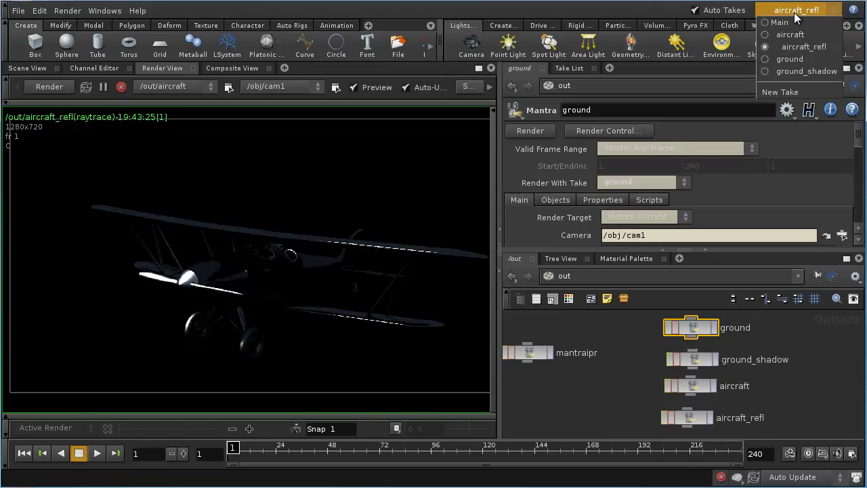
Switch to the Main take and turn off automatic takes.
click(778, 23)
click(736, 13)
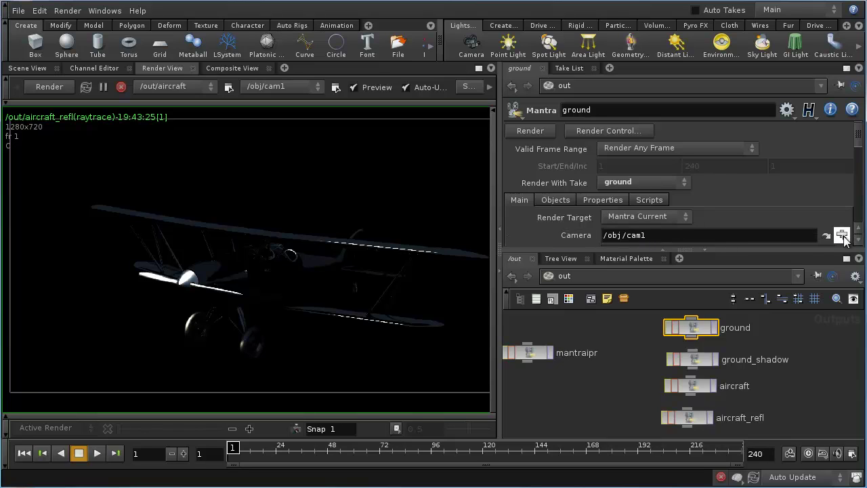
Look through the cameras available to the ground render node without changing its selection.
click(842, 235)
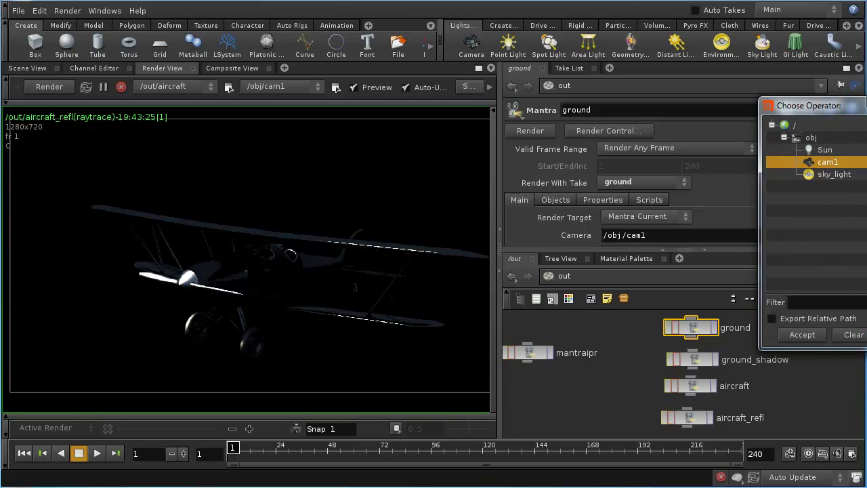
click(866, 105)
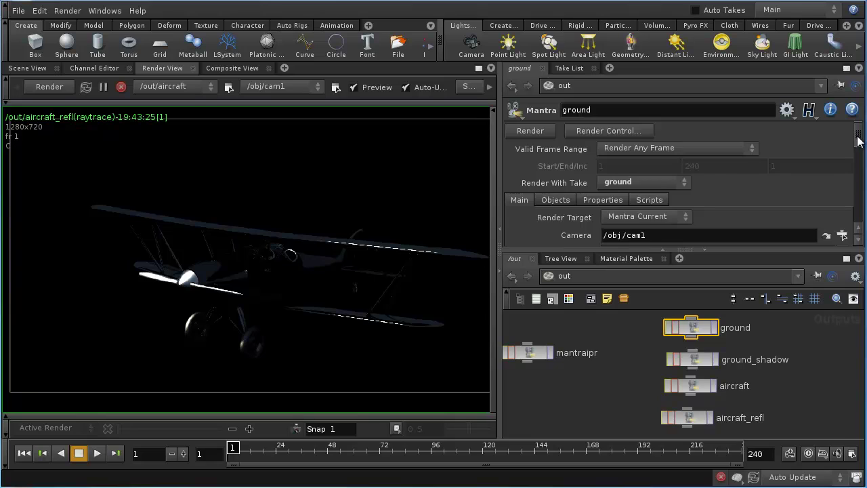
scroll(859, 143, down, 2)
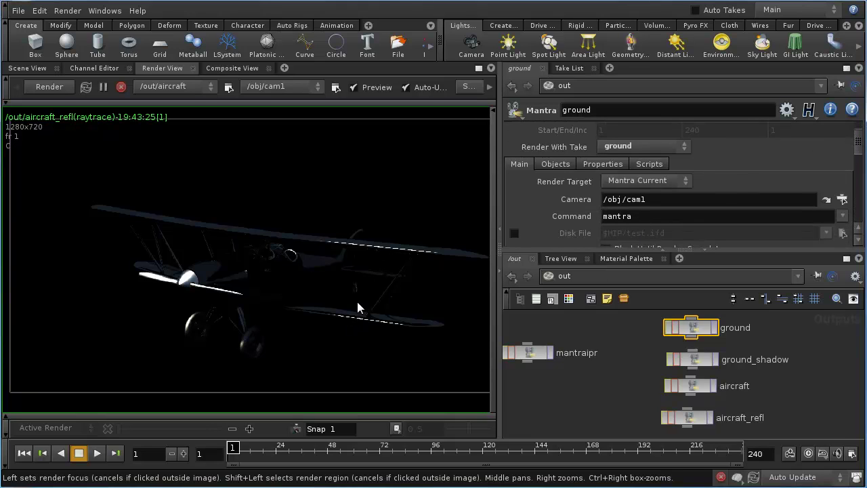
Restrict the ground render node's Candidate Objects to prop and rudder.
click(553, 163)
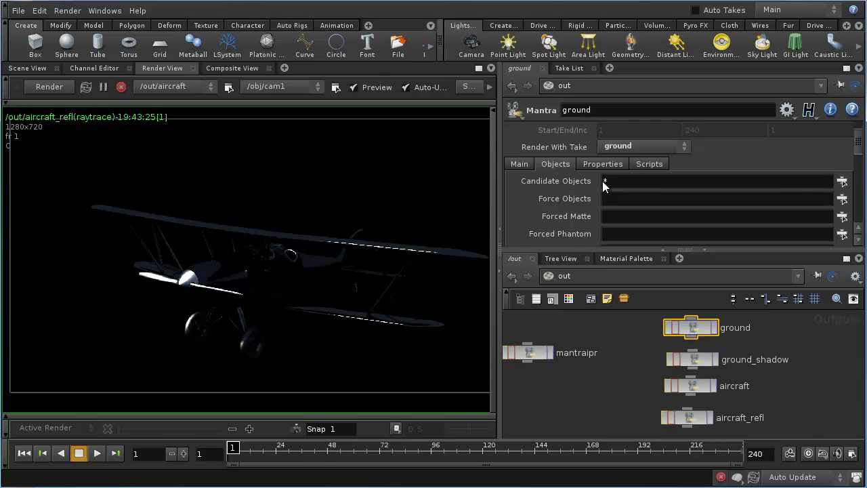
click(841, 180)
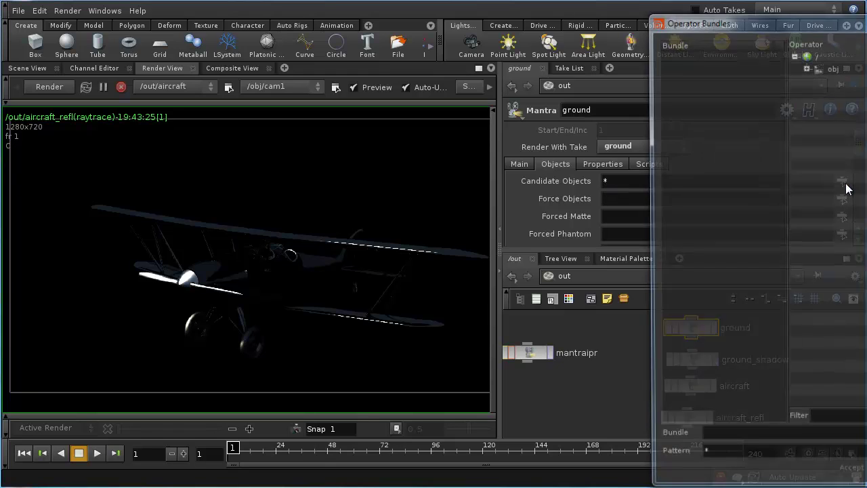
click(805, 67)
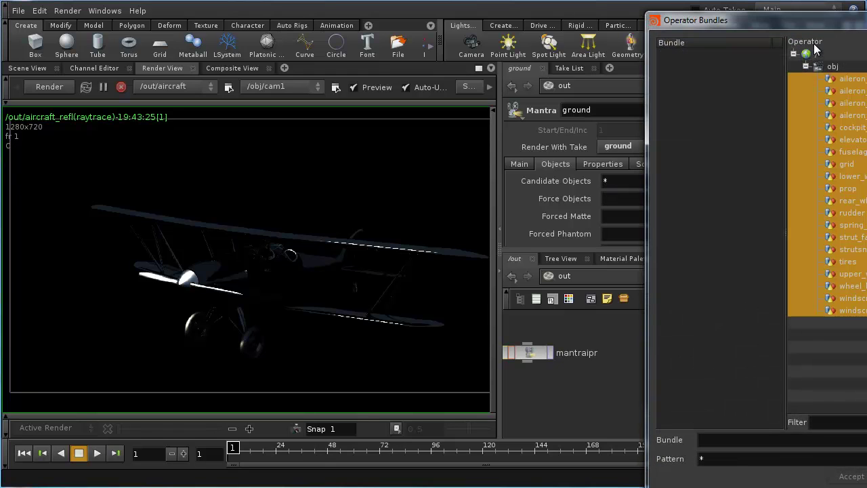
drag(837, 25, 580, 12)
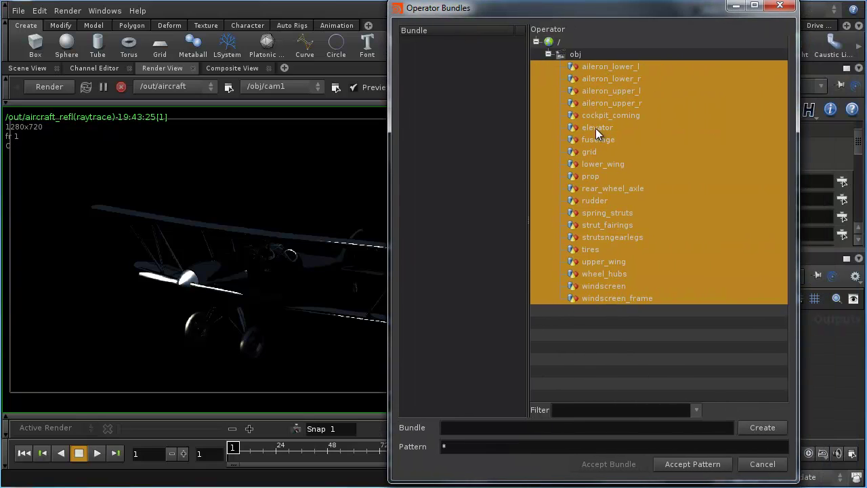
click(585, 176)
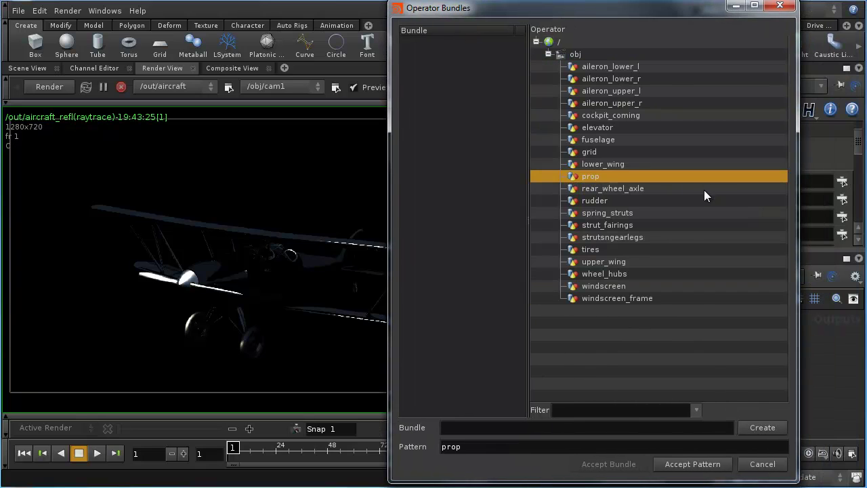
shift+click(603, 202)
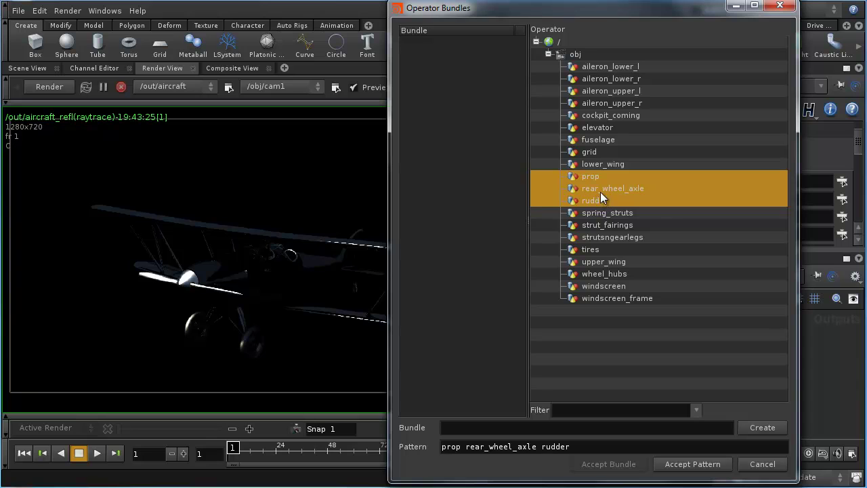
click(595, 177)
ctrl+click(598, 201)
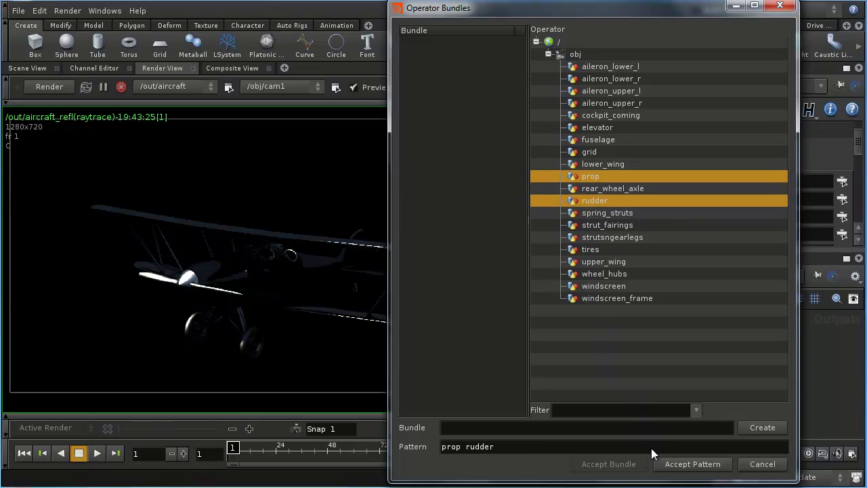
click(677, 466)
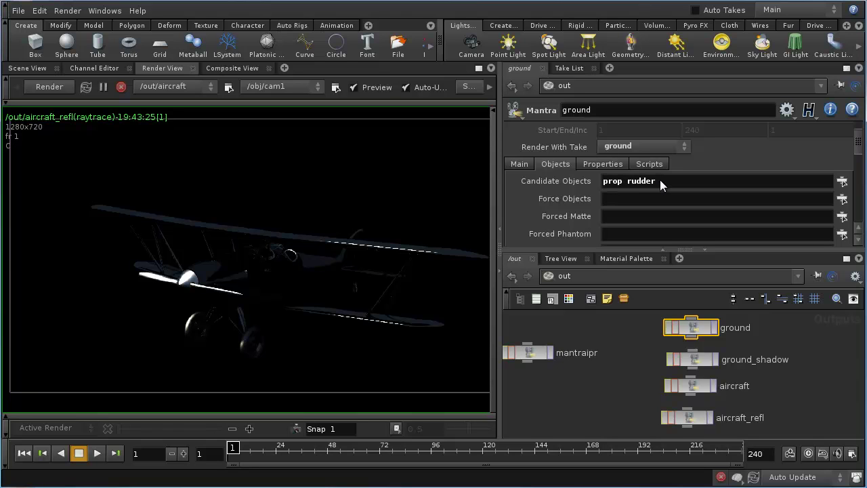
Set the ground render node's Force Objects to tires.
click(842, 198)
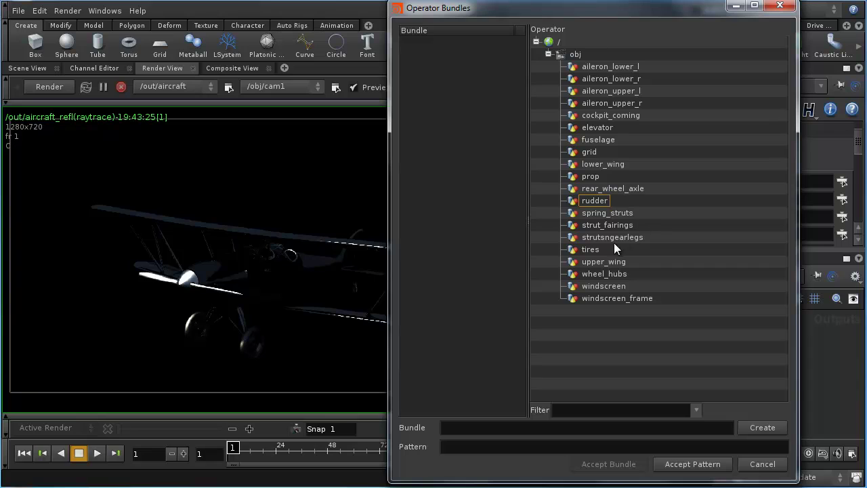
click(591, 249)
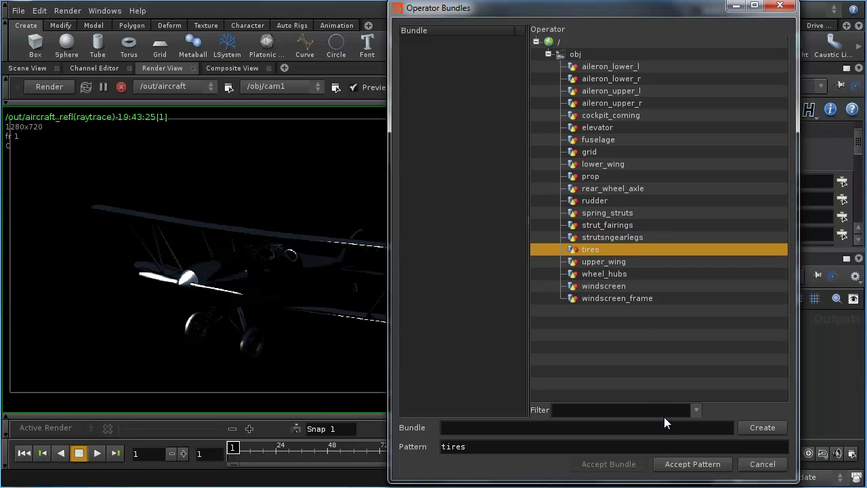
click(698, 465)
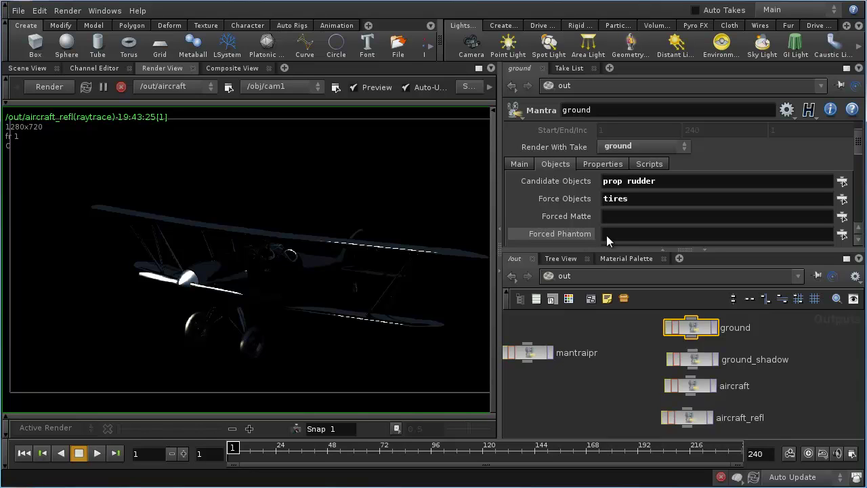
Clear the ground node's Force Objects and reset its Candidate Objects to *.
scroll(623, 235, down, 1)
scroll(624, 232, down, 1)
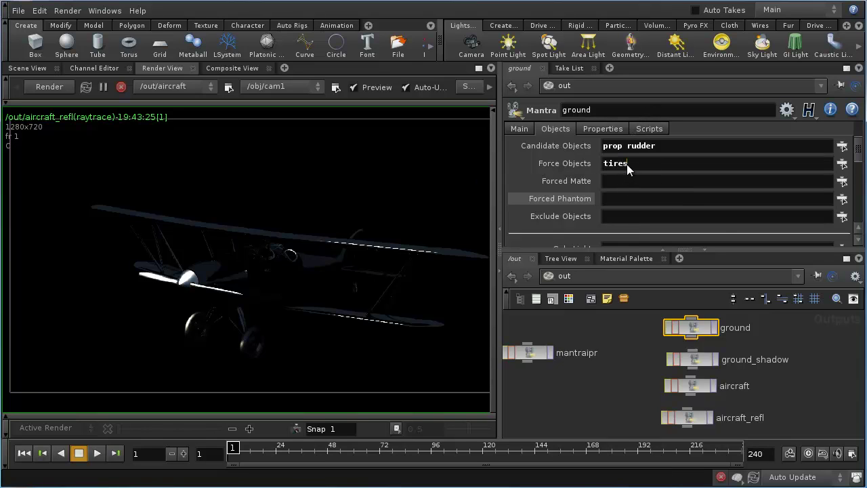
drag(603, 163, 567, 153)
key(BackSpace)
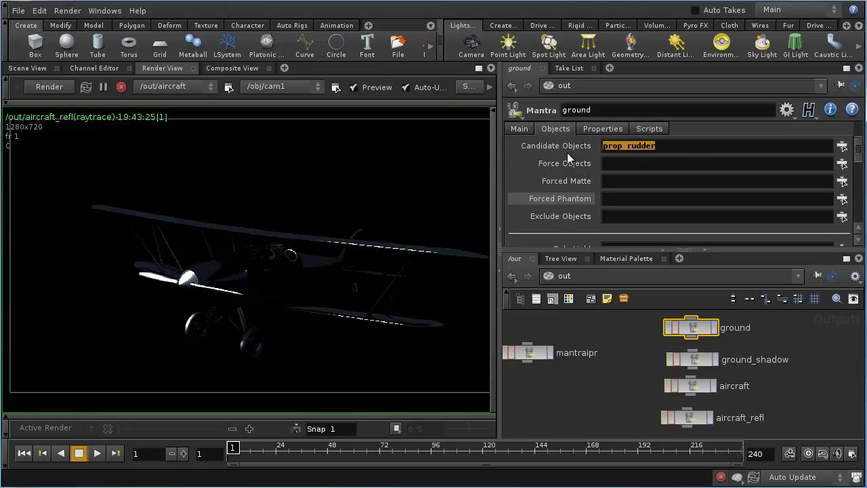
text(*)
Review the ground node's Solo, Candidate, Force and Exclude Lights settings.
scroll(725, 195, down, 3)
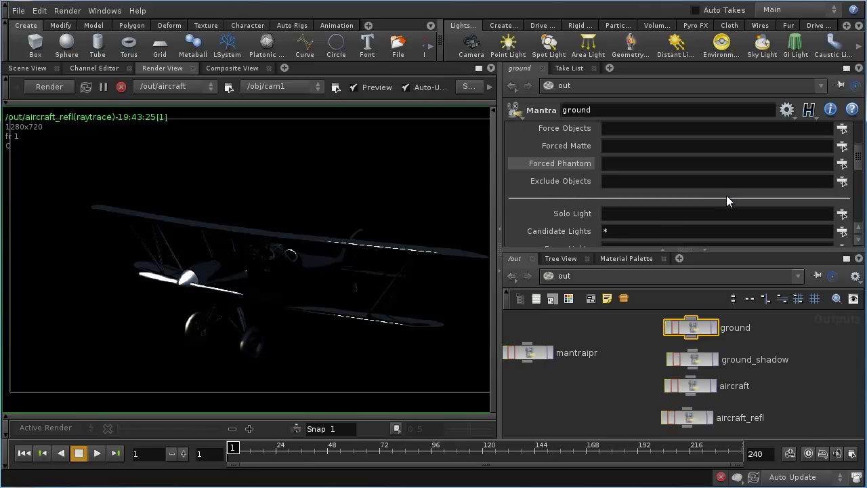
scroll(723, 189, down, 2)
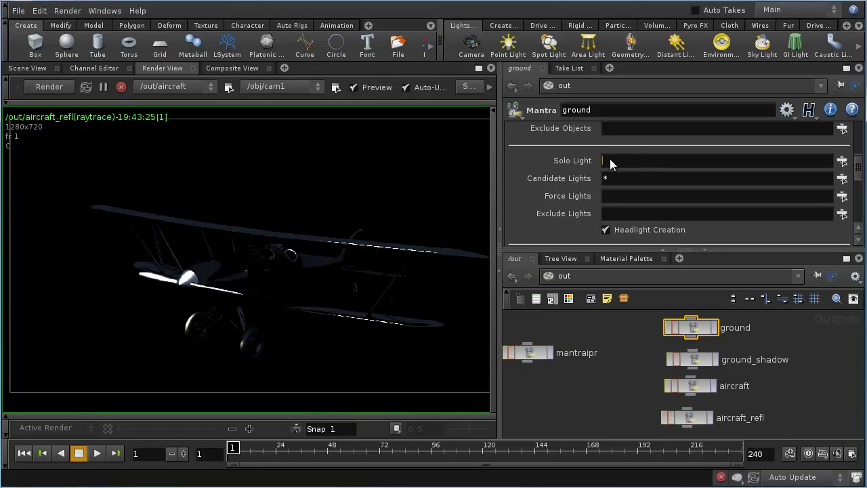
click(608, 198)
scroll(623, 220, up, 5)
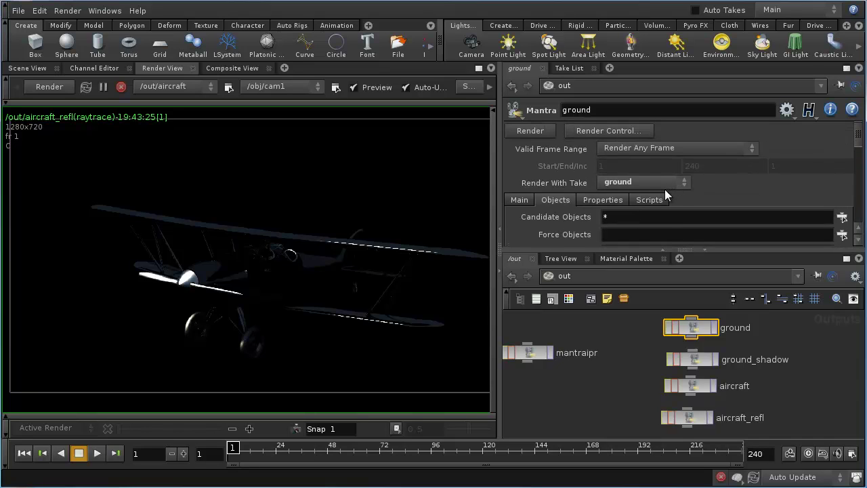
Set the ground node's Output Picture to $HIP/renders/ground.$F3.exr, choosing the renders folder within the project directory.
click(602, 202)
scroll(717, 187, down, 2)
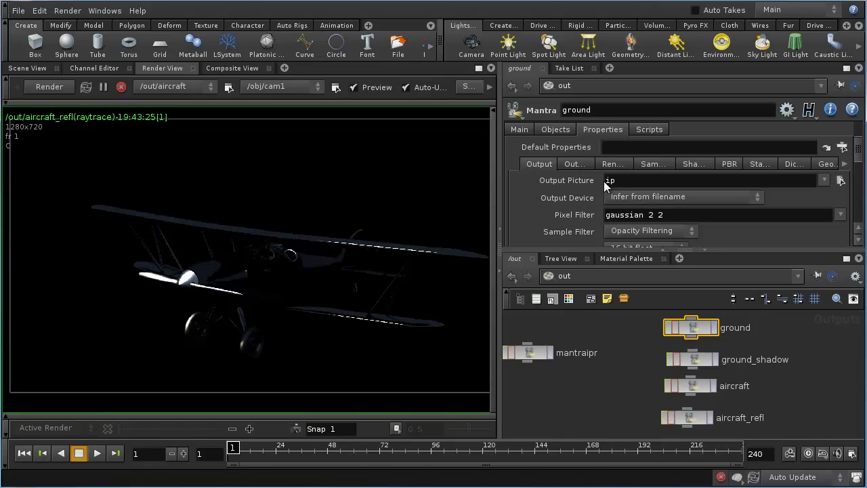
scroll(695, 196, down, 2)
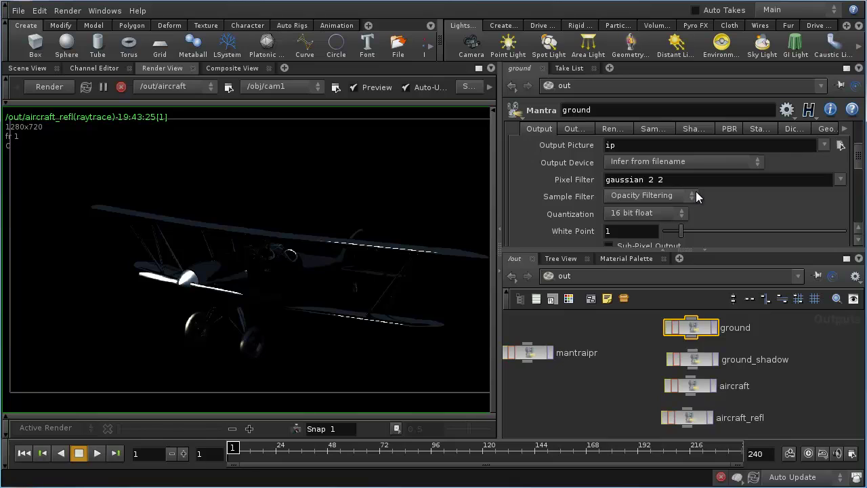
scroll(695, 196, up, 2)
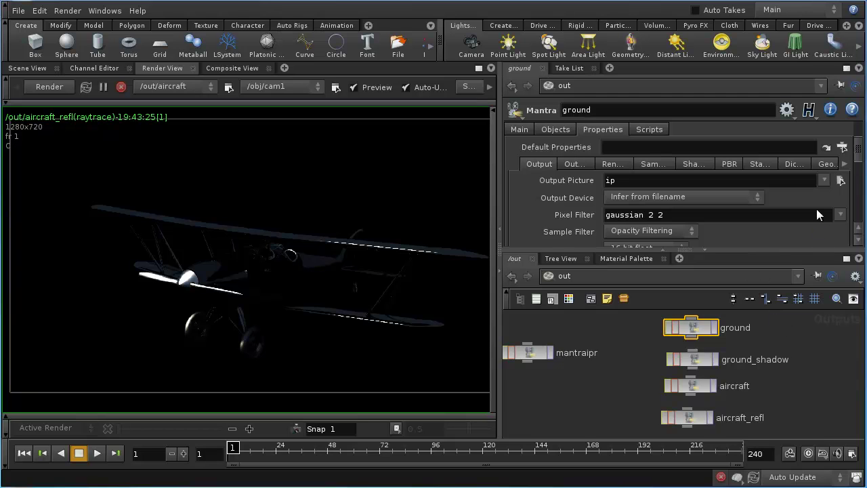
click(839, 181)
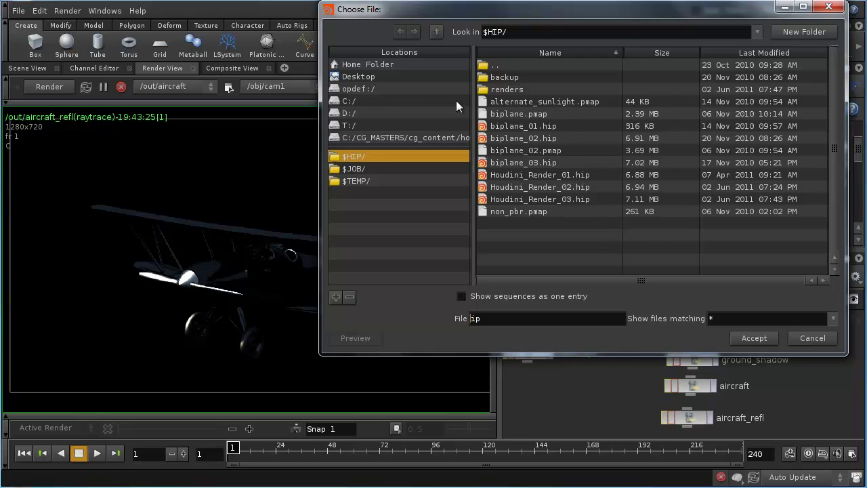
double_click(505, 89)
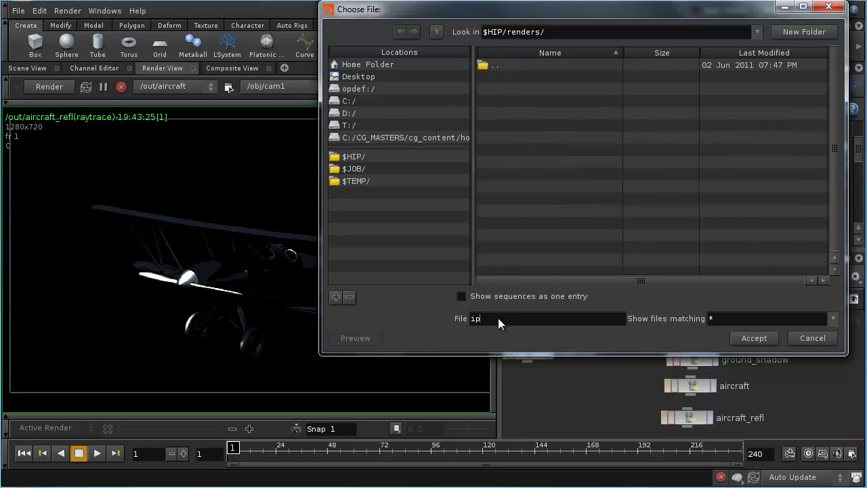
drag(591, 9, 372, 26)
double_click(269, 337)
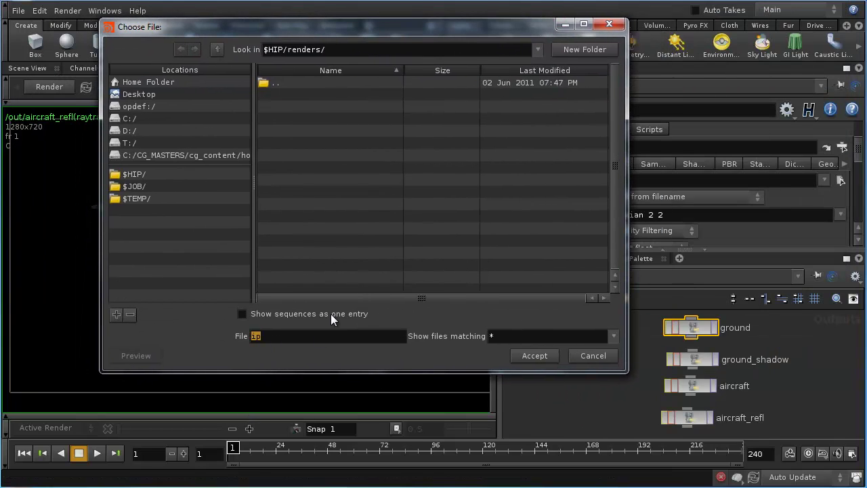
text(ground)
text($)
text(F4)
click(535, 355)
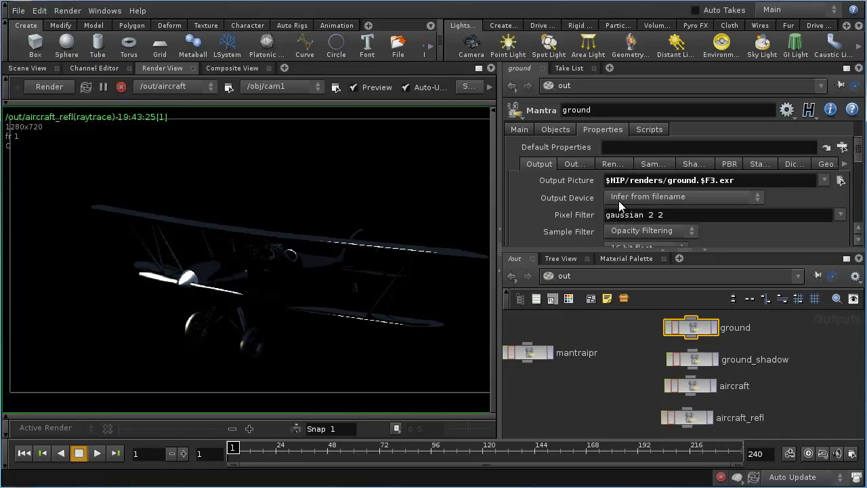
Copy the ground node's output path $HIP/renders/ground.$F3.exr into the ground_shadow node's Output Picture.
drag(736, 180, 621, 180)
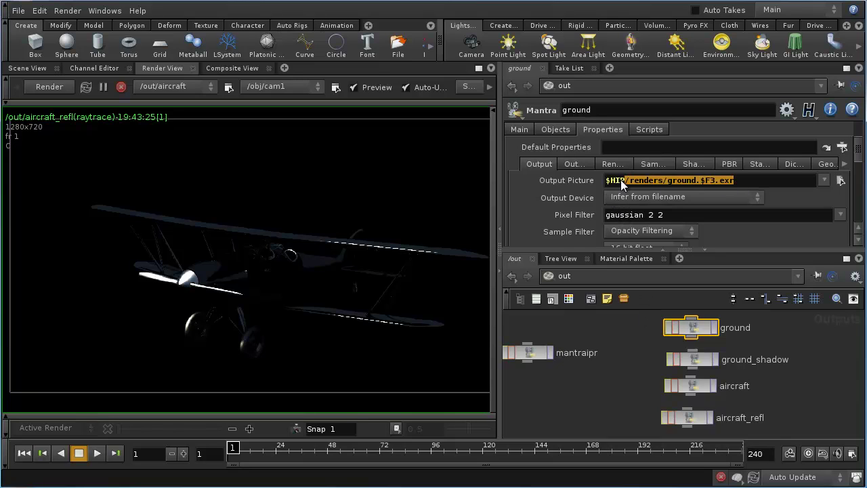
click(706, 364)
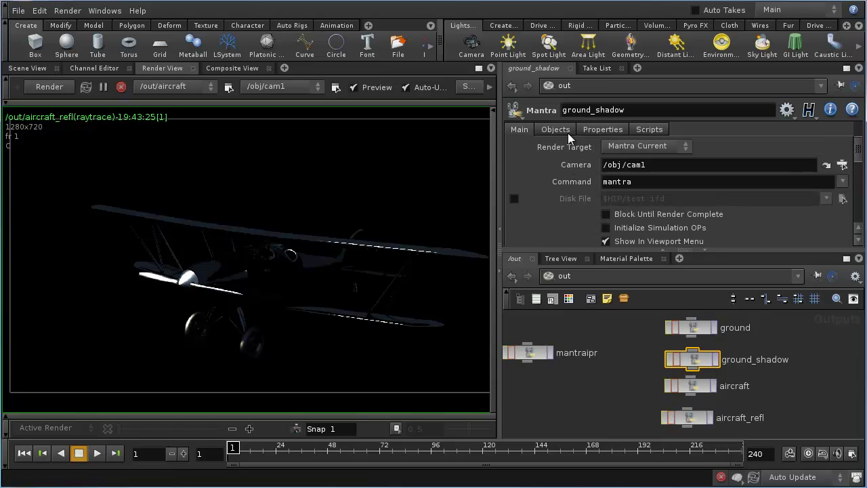
click(602, 129)
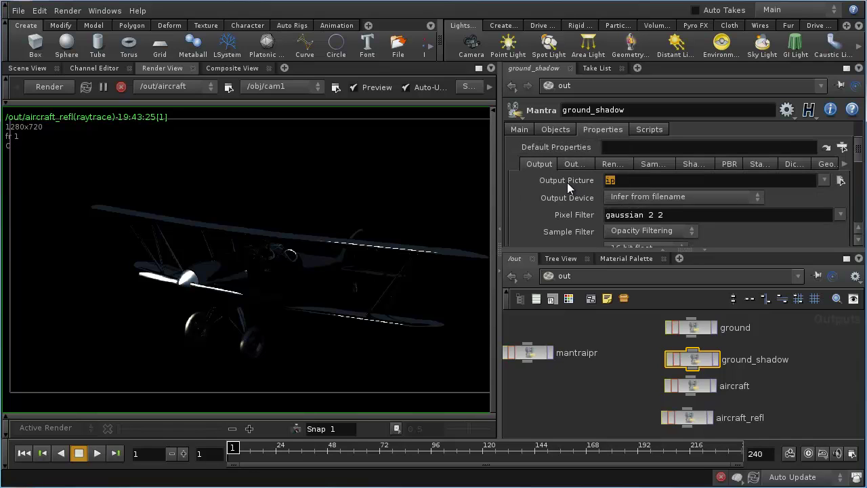
text($HIP/renders/ground.$F3.exr)
Paste the output path $HIP/renders/ground.$F3.exr into the aircraft node's Output Picture.
click(700, 386)
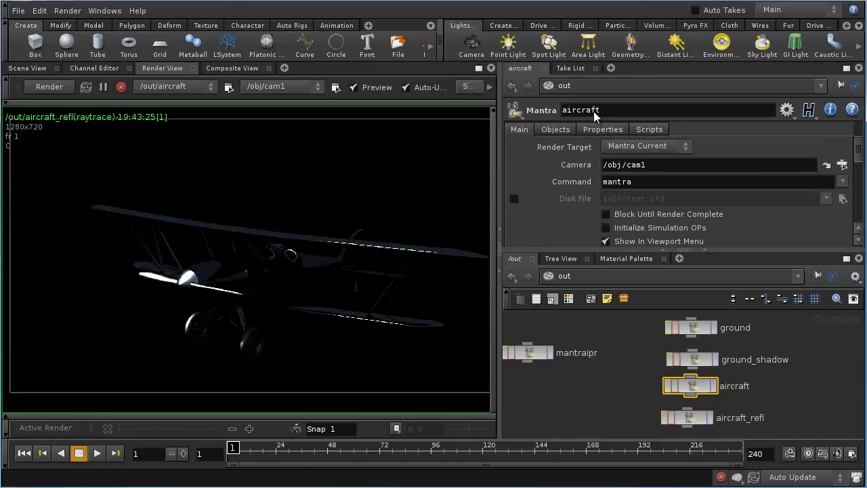
click(599, 129)
double_click(610, 180)
text($HIP/renders/ground.$F3.exr)
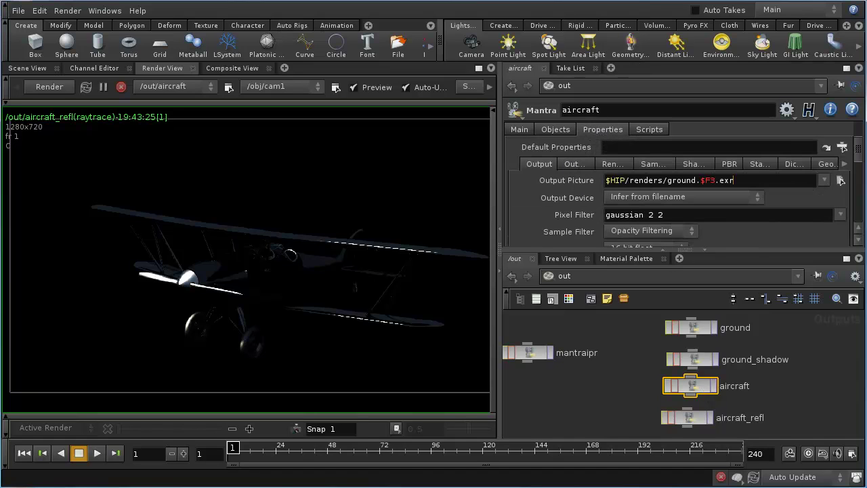
Paste the output path $HIP/renders/ground.$F3.exr into the aircraft_refl node's Output Picture.
click(697, 416)
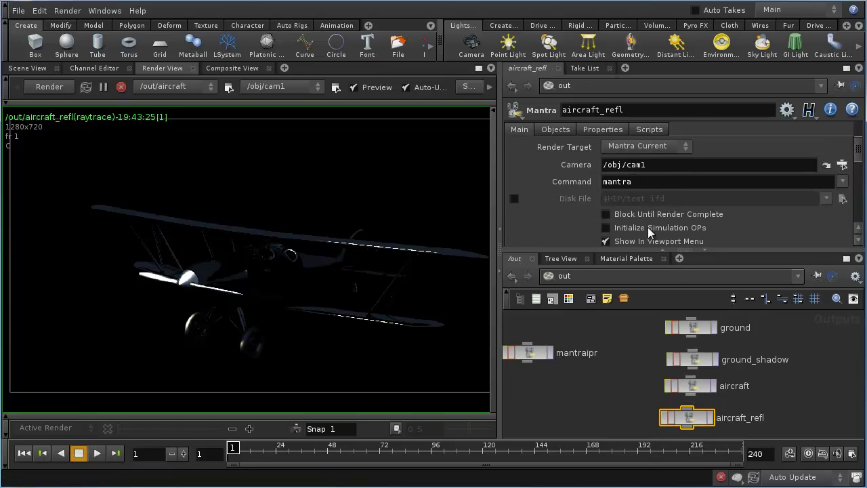
click(606, 131)
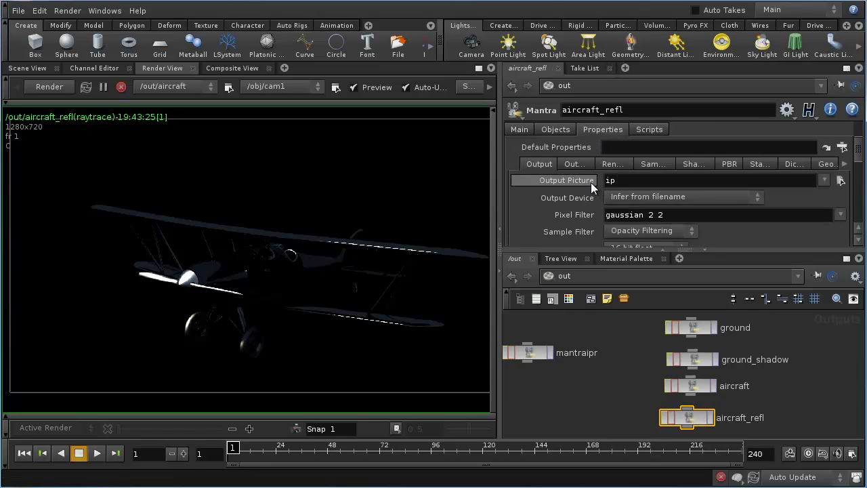
double_click(627, 180)
text($HIP/renders/ground.$F3.exr)
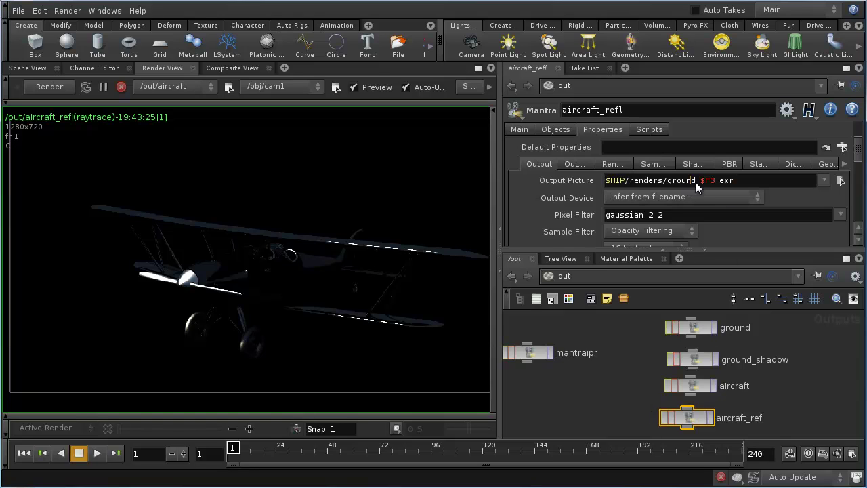
Change the Output Picture file names to aircraft_refl on the aircraft_refl node and aircraft on the aircraft node.
text(aircraft_refl)
click(698, 388)
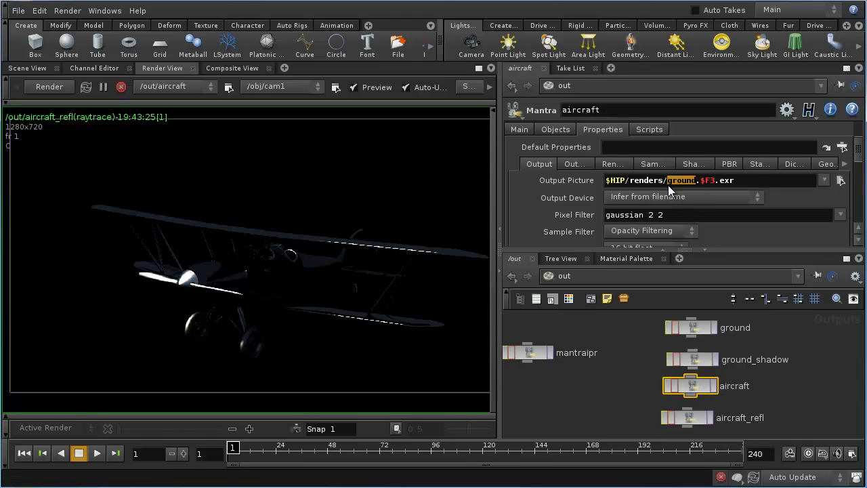
text(aircraft)
Set the ground_shadow node's Output Picture to $HIP/renders/ground_shadow.$F3.exr.
click(698, 360)
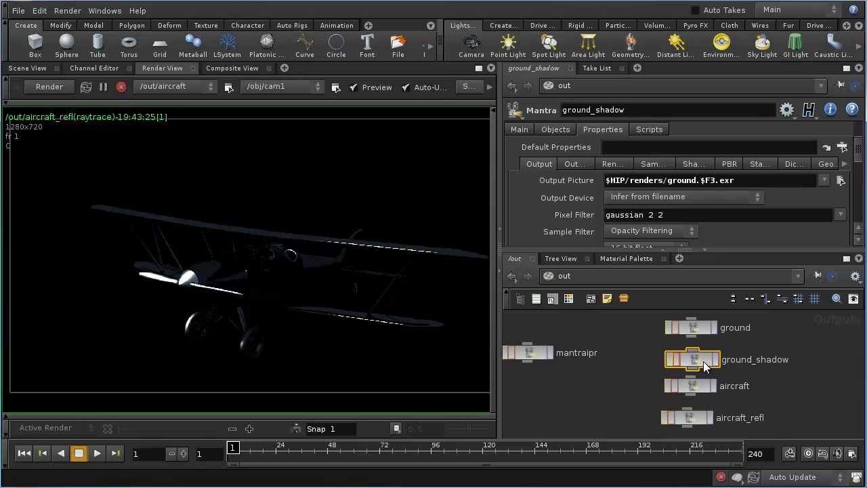
click(695, 183)
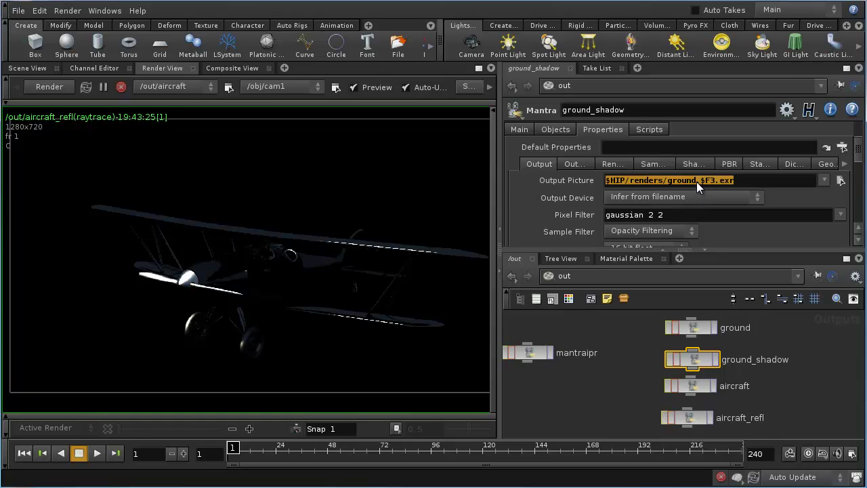
click(696, 181)
text(_shadow)
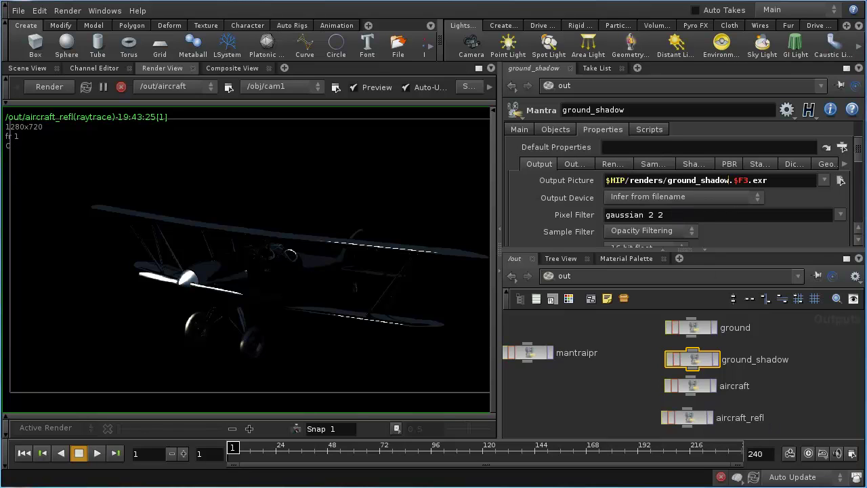
Check the take assignments and output paths of the ground, ground_shadow, aircraft and aircraft_refl nodes.
click(698, 328)
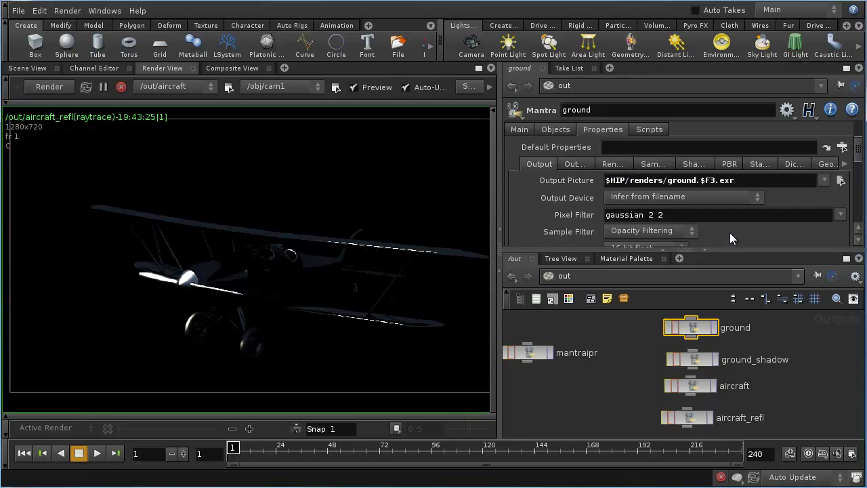
drag(859, 155, 860, 139)
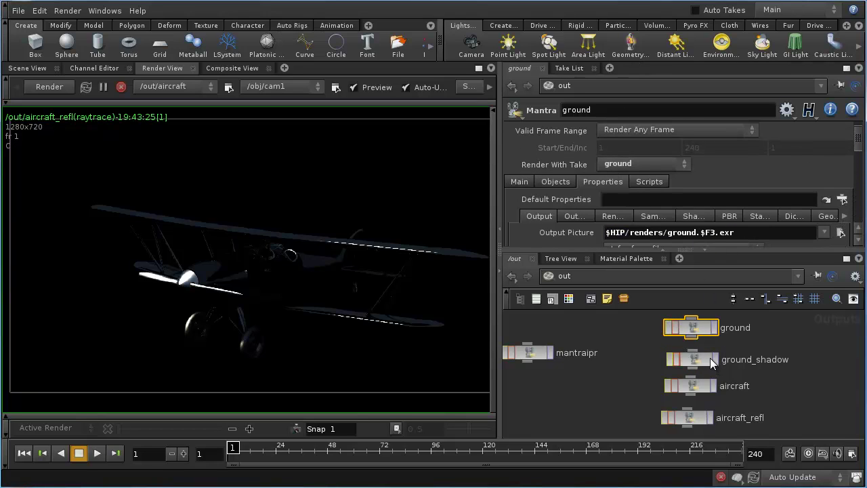
click(708, 358)
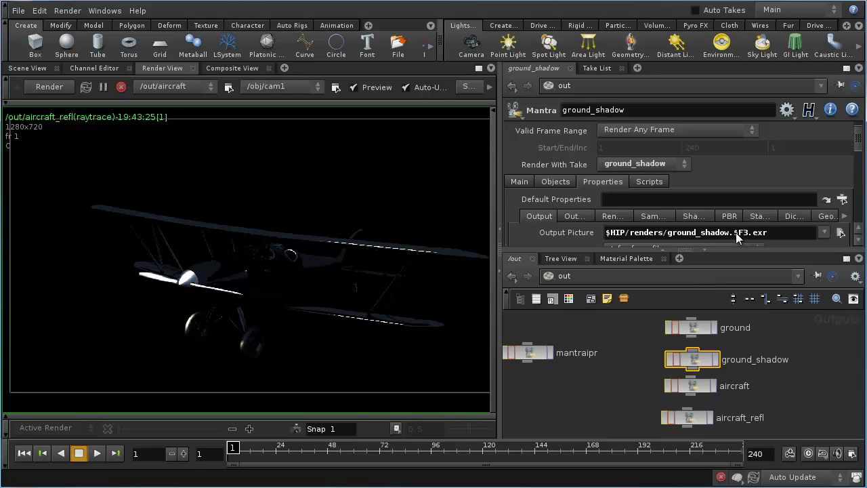
click(691, 385)
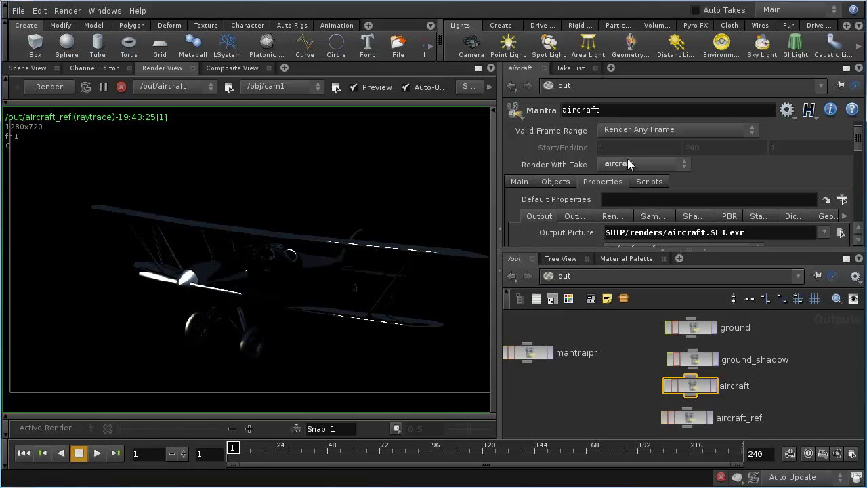
click(700, 416)
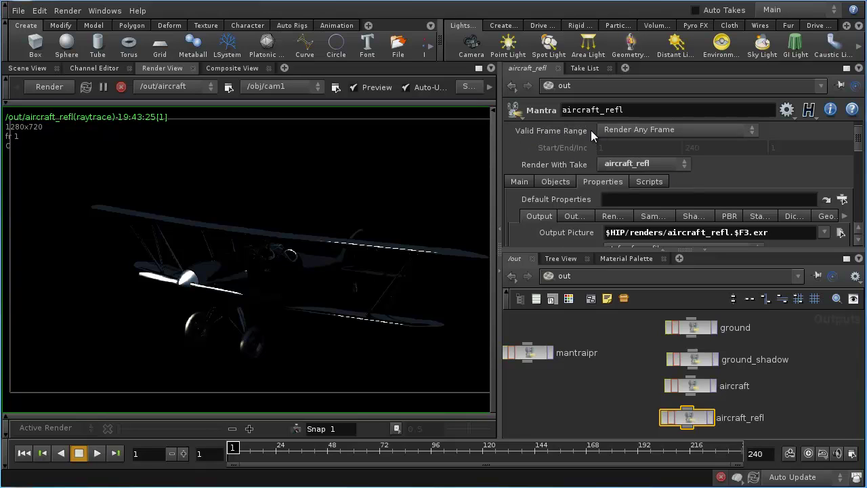
Try Render Frame Range with end frame 120 on the aircraft_refl node, and return it to Render Any Frame.
click(619, 130)
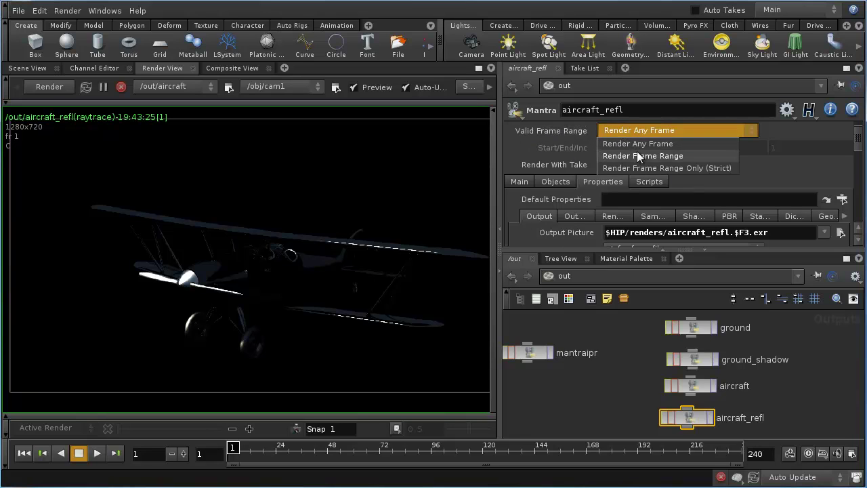
click(637, 153)
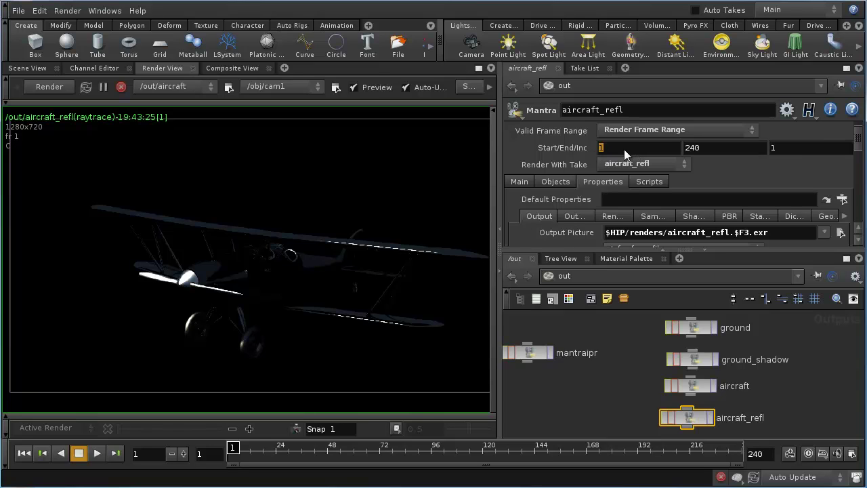
click(721, 146)
text(120)
key(Return)
click(673, 129)
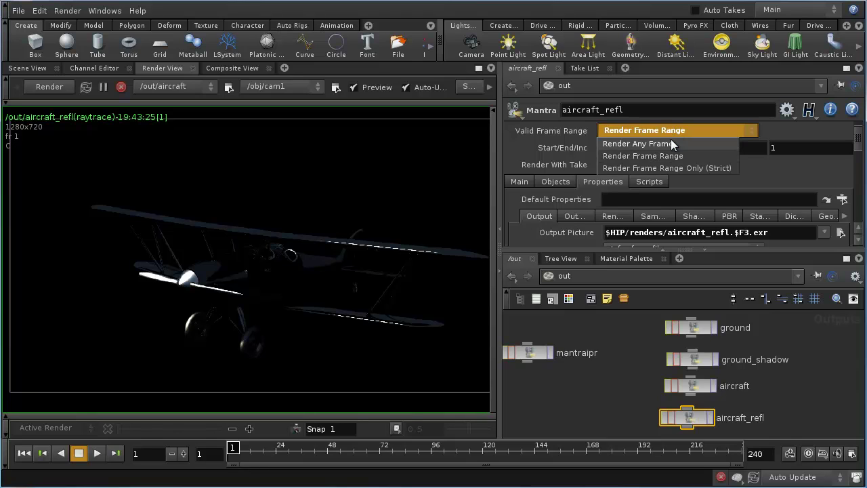
click(670, 142)
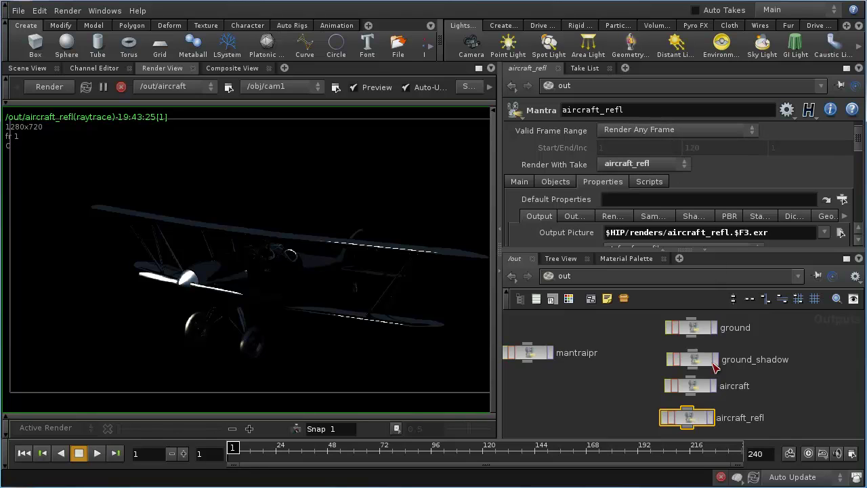
Review the render controls and valid frame range on each of the four pass nodes, from ground to aircraft_refl.
click(706, 327)
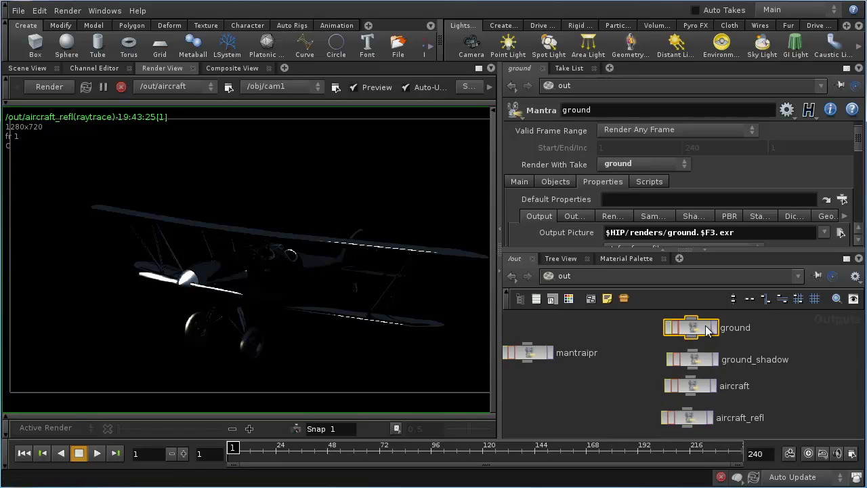
scroll(701, 221, up, 1)
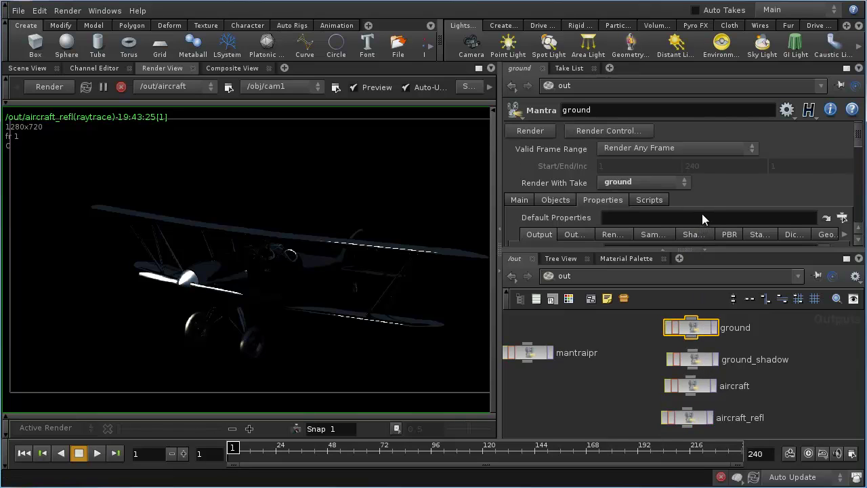
click(702, 356)
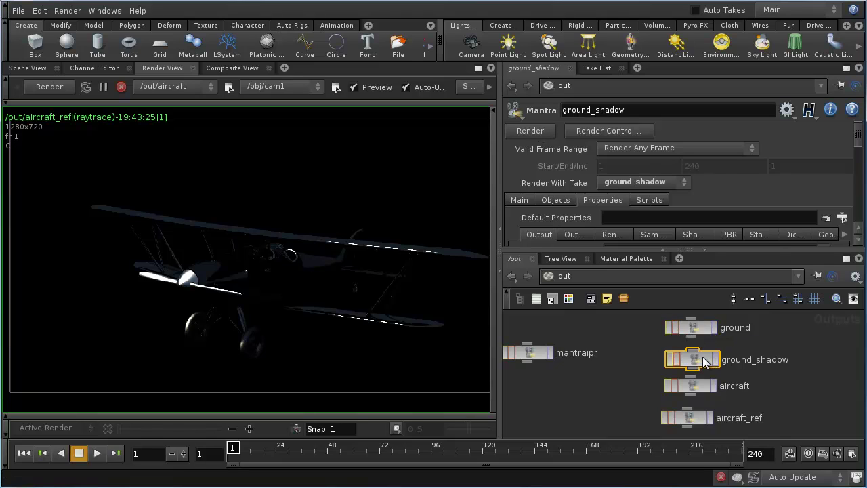
click(700, 385)
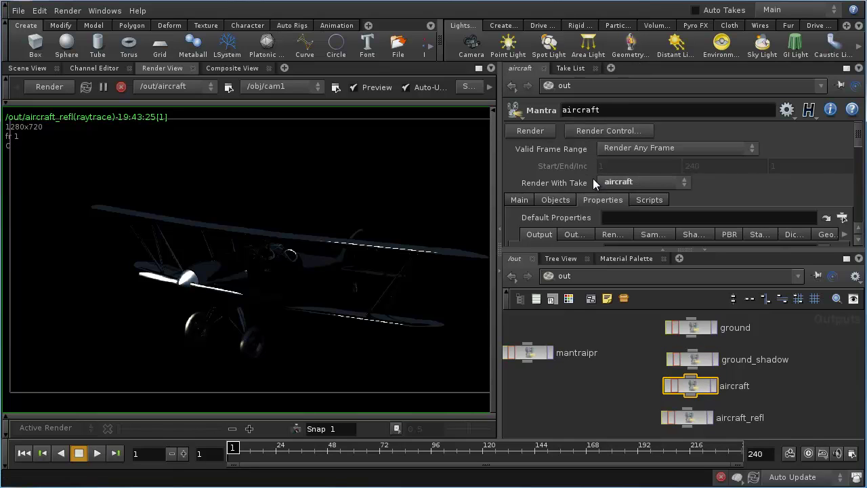
click(691, 415)
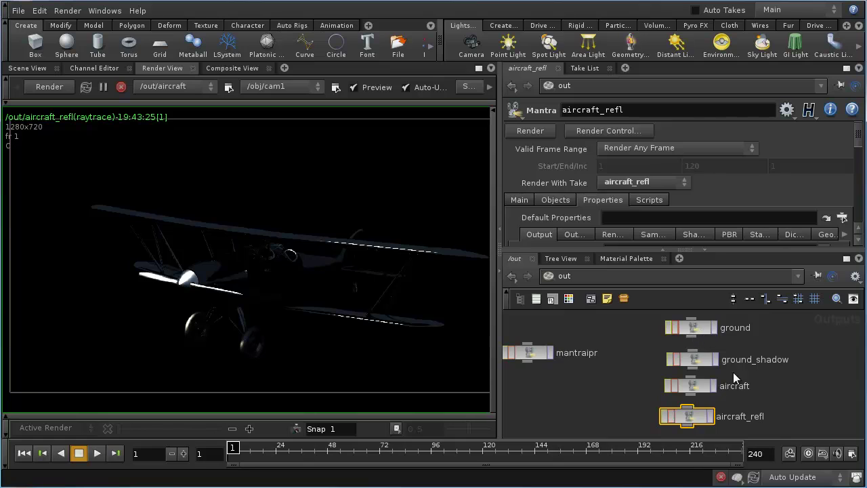
Space the ground, ground_shadow, aircraft and aircraft_refl nodes out in a vertical column in the output network.
scroll(776, 361, down, 1)
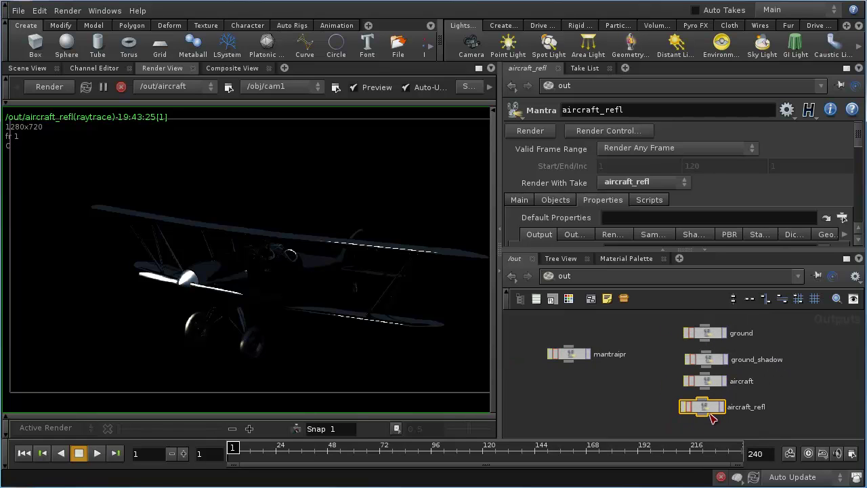
drag(713, 409, 717, 414)
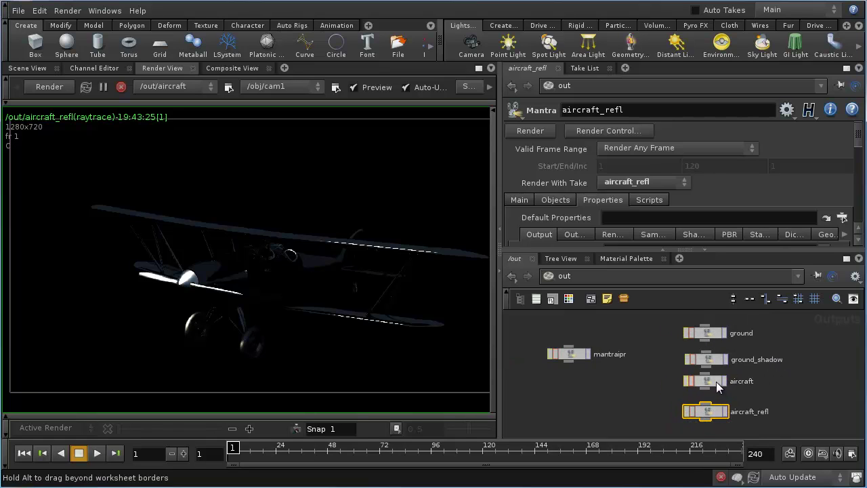
drag(716, 381, 717, 386)
click(713, 333)
drag(712, 336, 713, 329)
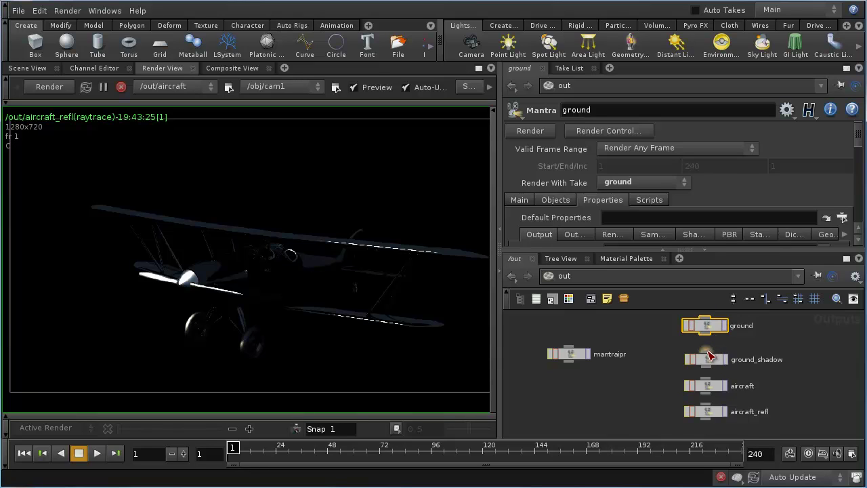
Wire ground, ground_shadow, aircraft and aircraft_refl in sequence and start rendering from the aircraft_refl node.
drag(705, 333, 705, 353)
drag(707, 384, 707, 404)
click(718, 412)
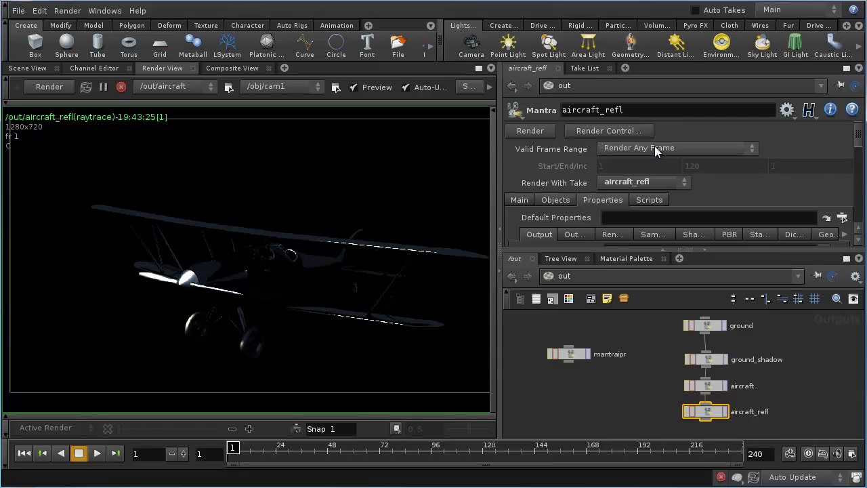
click(530, 131)
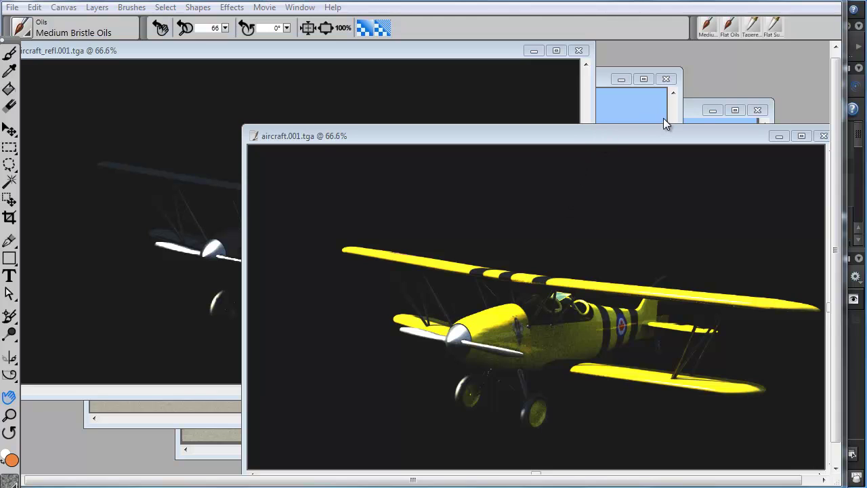
Switch to Painter and inspect the rendered ground_shadow, ground and aircraft_refl images.
click(693, 108)
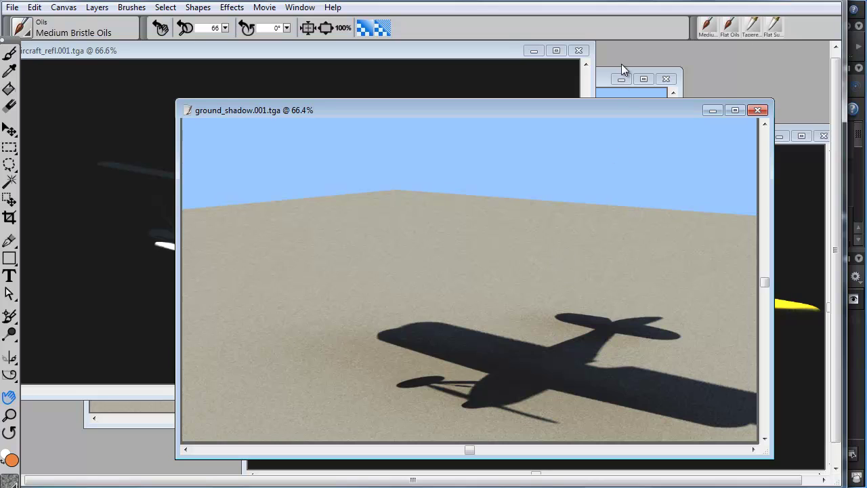
click(605, 79)
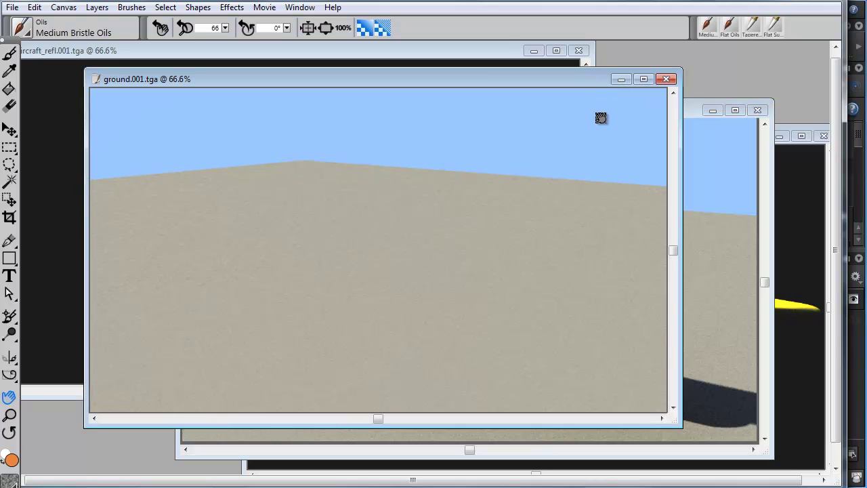
click(355, 50)
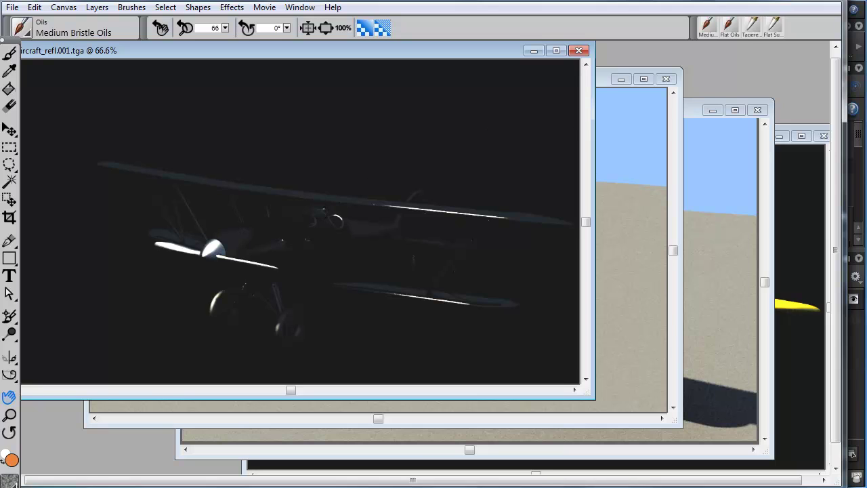
click(690, 108)
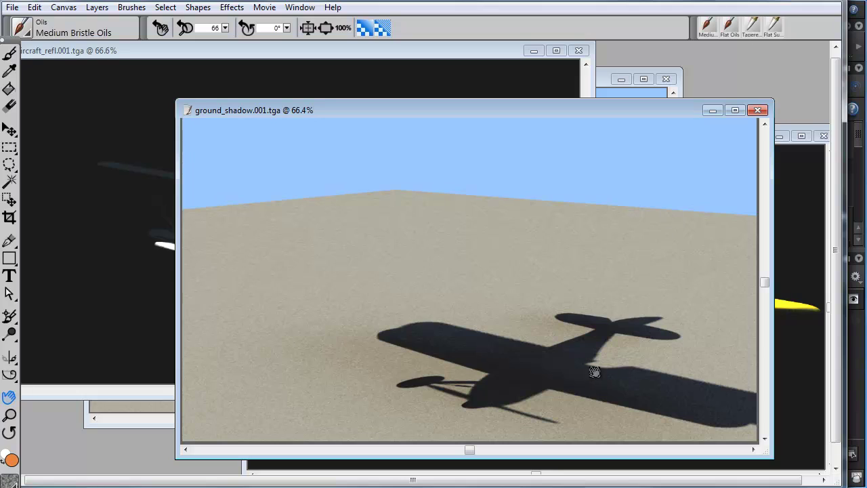
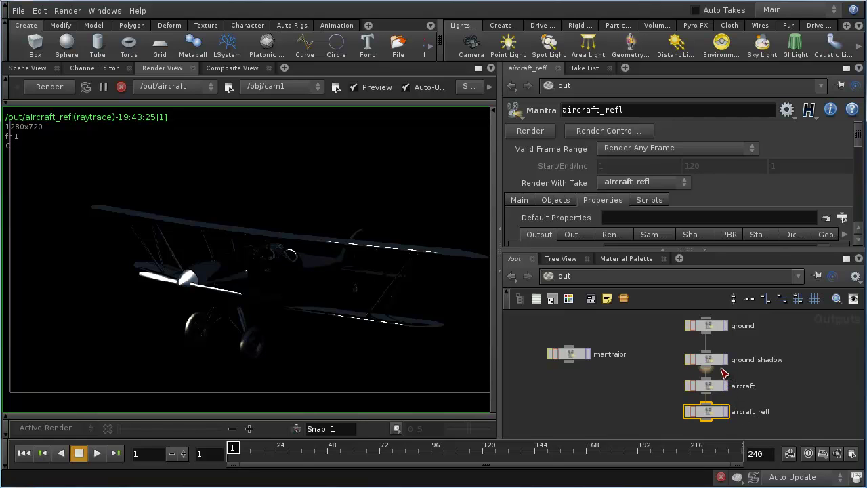
Delete the ground_shadow, aircraft and aircraft_refl nodes in Houdini and rename the ground node Aircraft.
drag(664, 347, 748, 432)
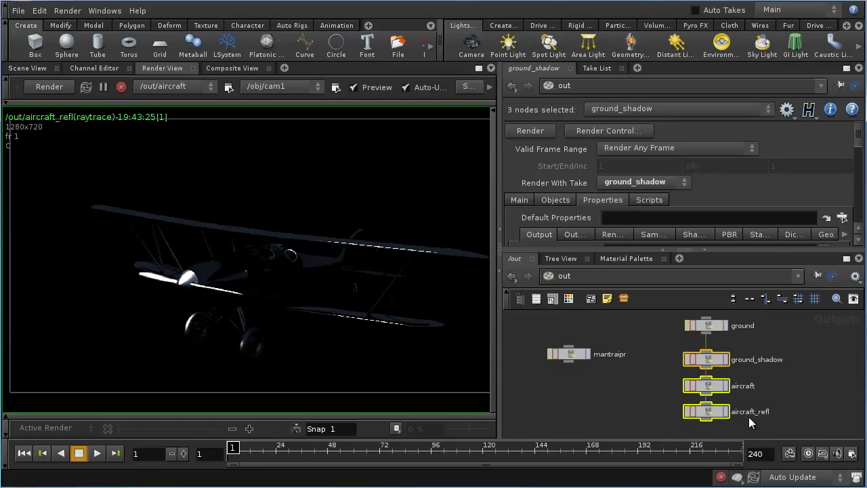
key(Delete)
double_click(752, 326)
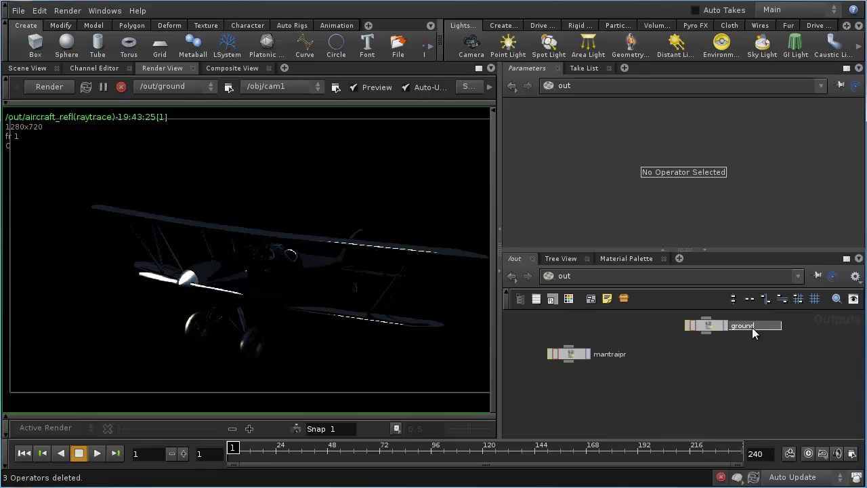
text(Aircraft)
key(Return)
Set the Aircraft node to render with the Main take and render it in the Render View.
click(719, 323)
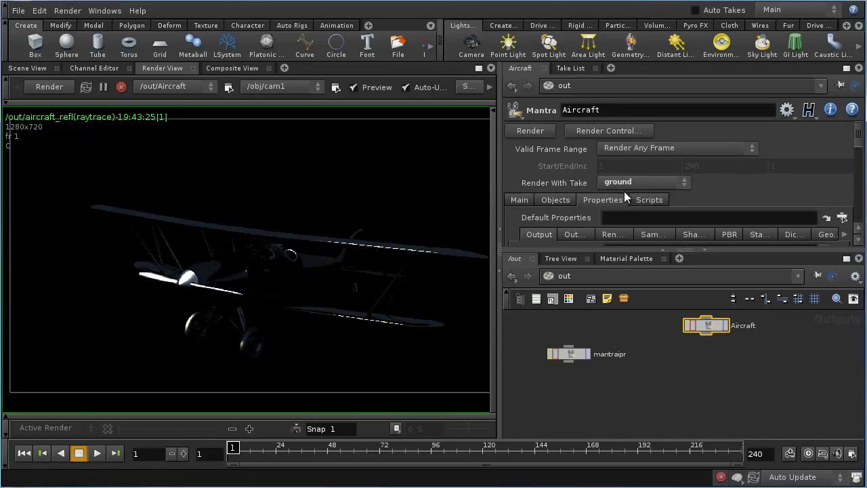
click(611, 183)
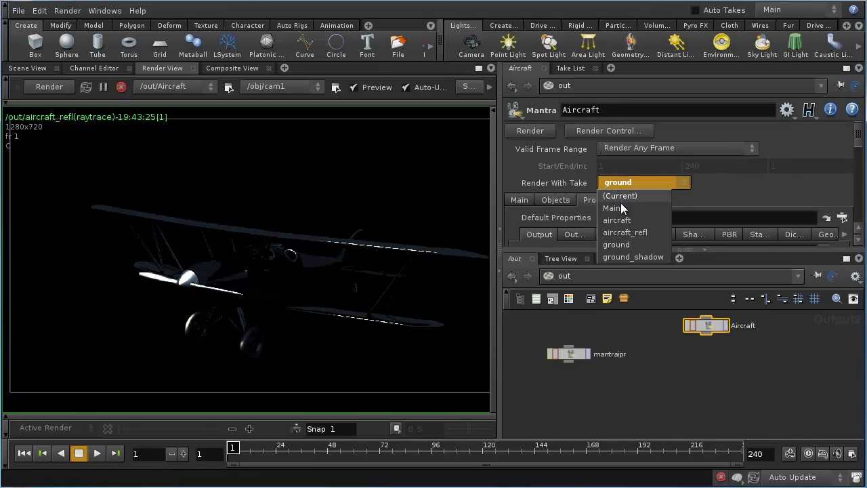
click(620, 210)
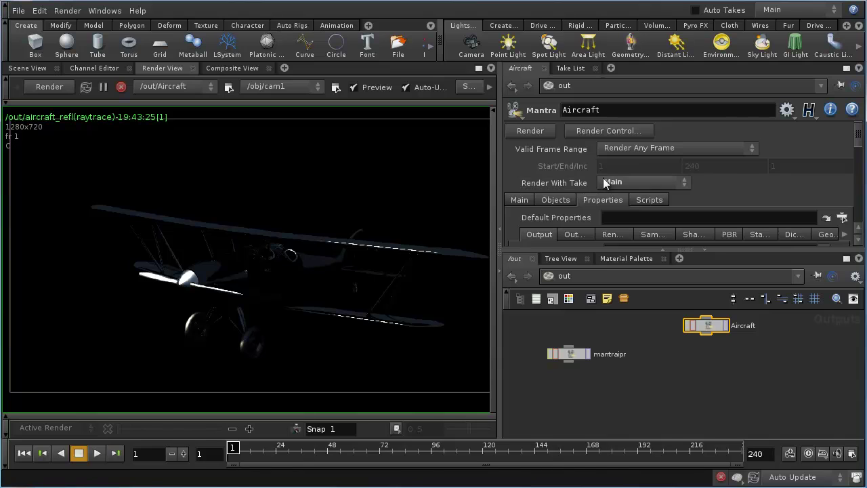
click(159, 87)
click(177, 101)
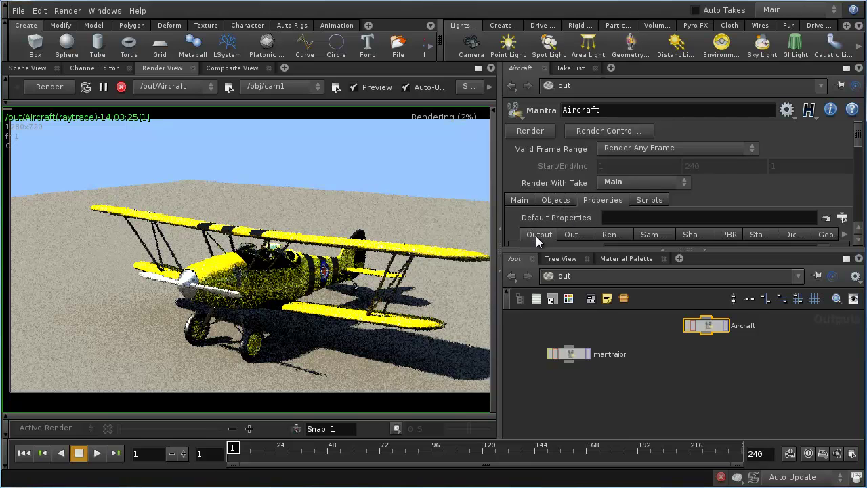
Add one extra image plane to the Aircraft node's output and set its VEX variable to Cf (color).
drag(859, 141, 854, 197)
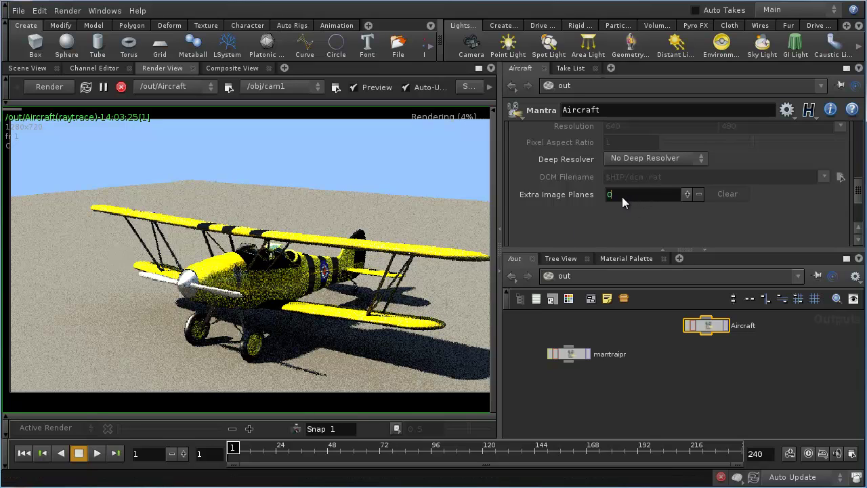
text(1)
click(686, 194)
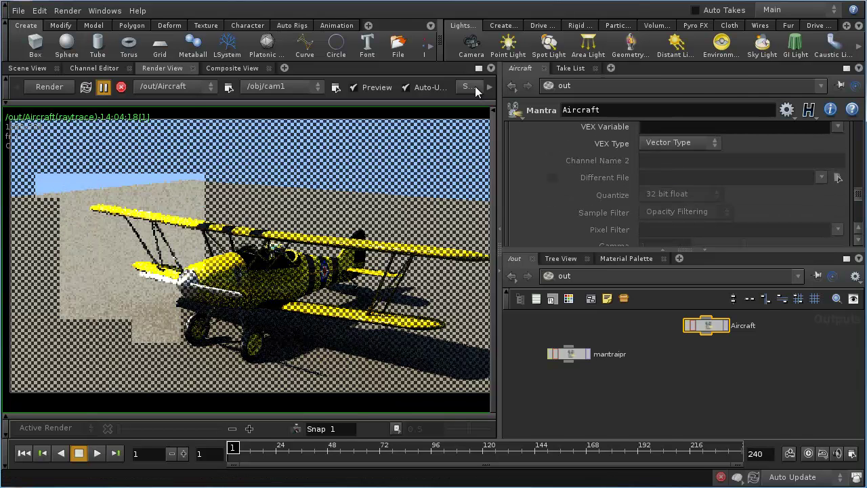
mouse_move(857, 195)
mouse_down()
mouse_move(857, 179)
mouse_move(856, 191)
mouse_up()
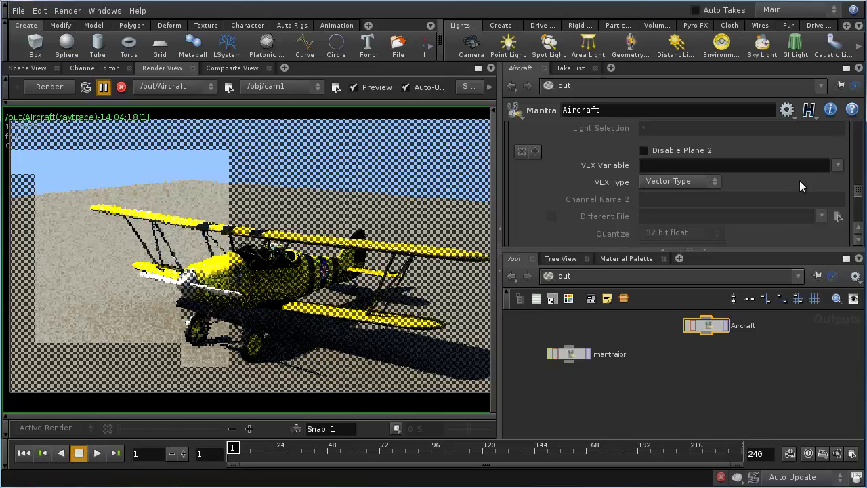
drag(856, 190, 856, 179)
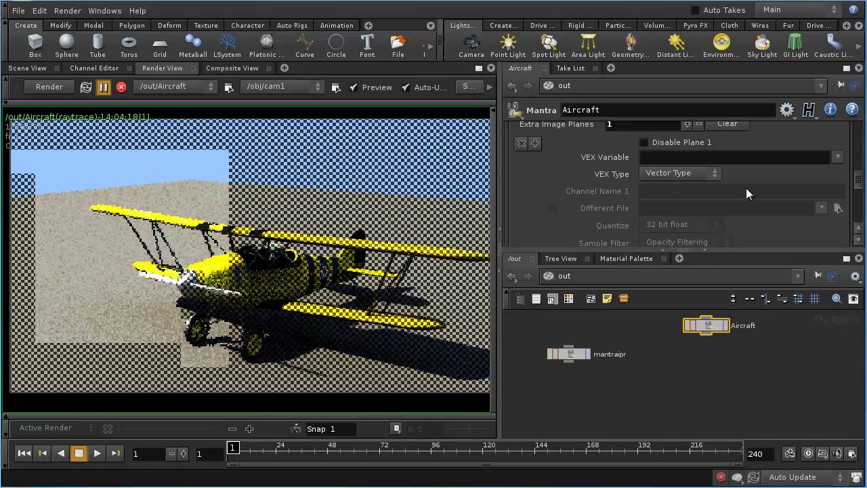
click(838, 158)
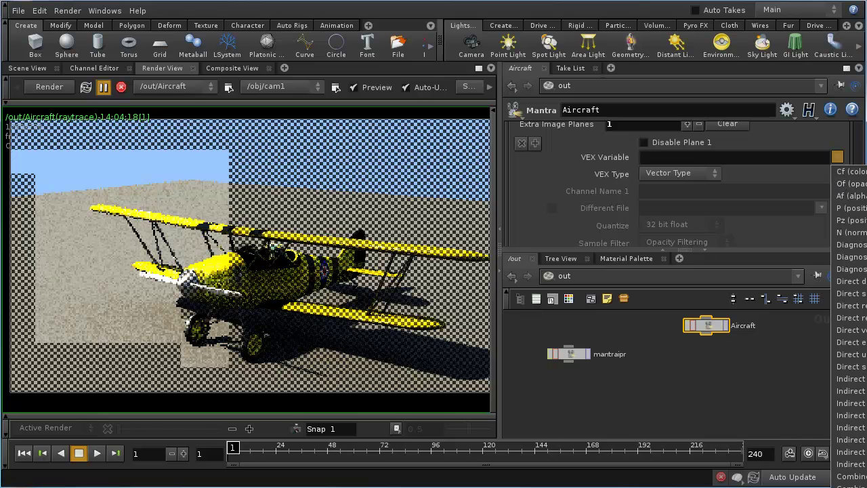
click(852, 171)
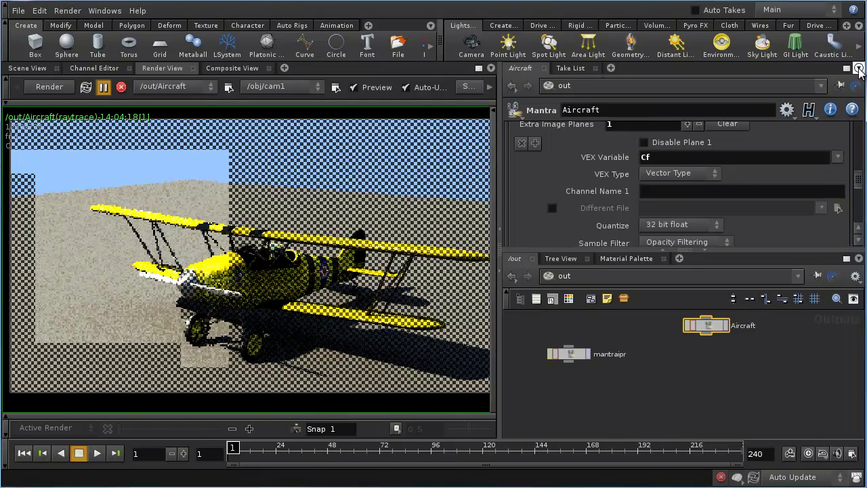
Tear off a copy of the Aircraft parameters into a floating window sized to show the full image plane settings.
click(859, 69)
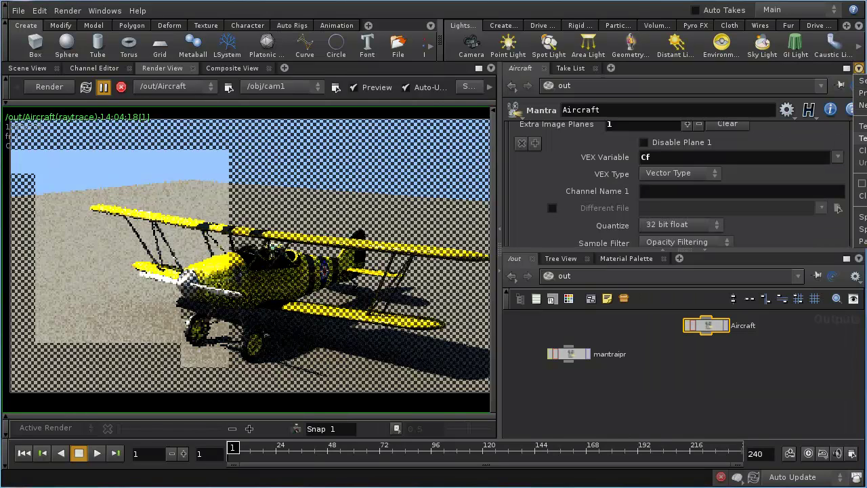
click(861, 138)
drag(174, 64, 609, 411)
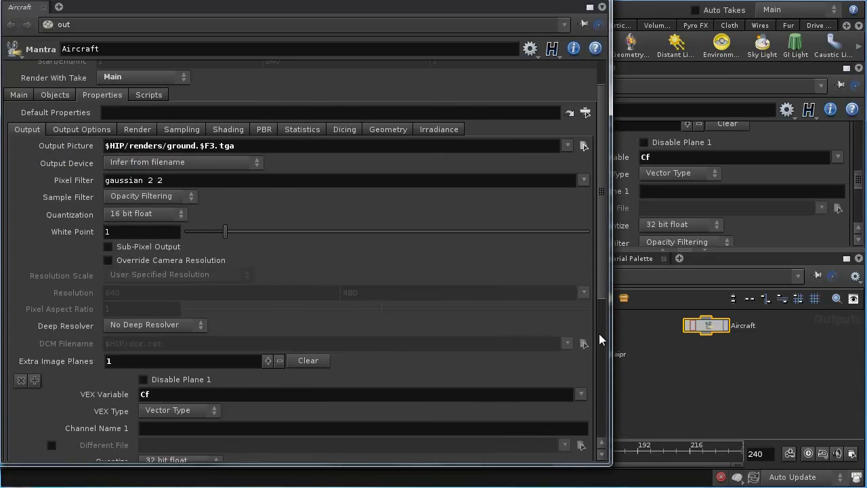
drag(608, 465, 592, 423)
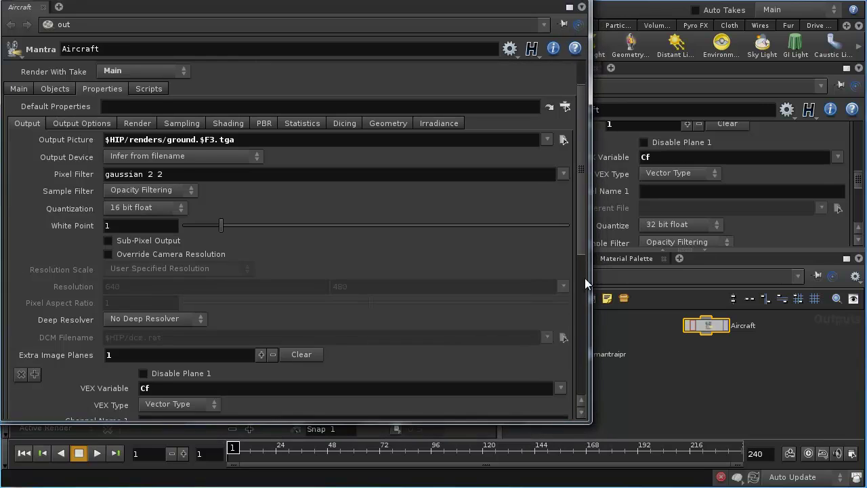
drag(584, 244, 584, 355)
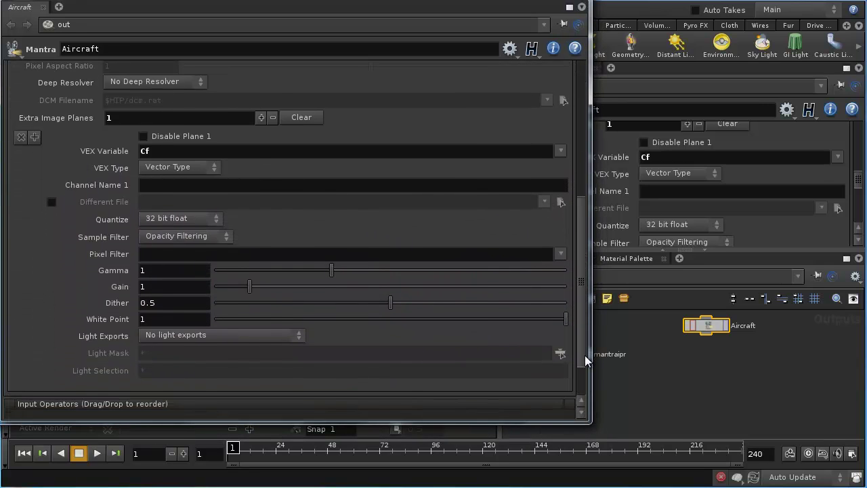
Keep Cf (color) as plane 1's VEX variable and name its channel Col.
click(561, 150)
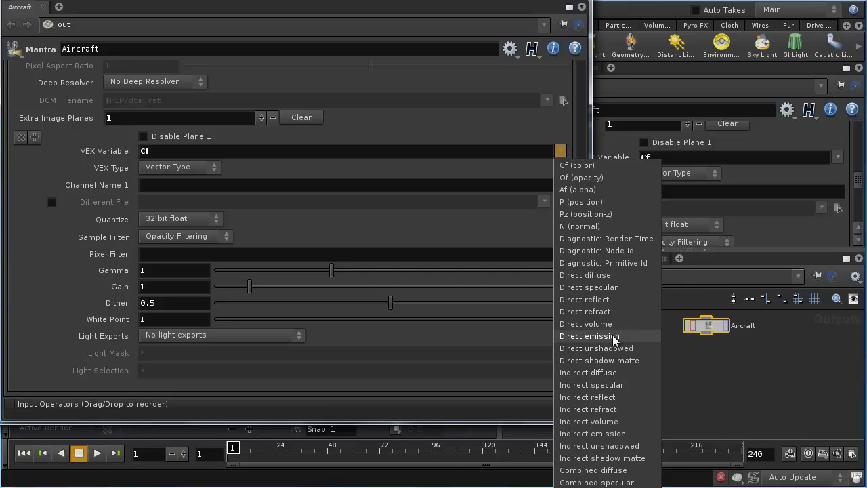
click(572, 165)
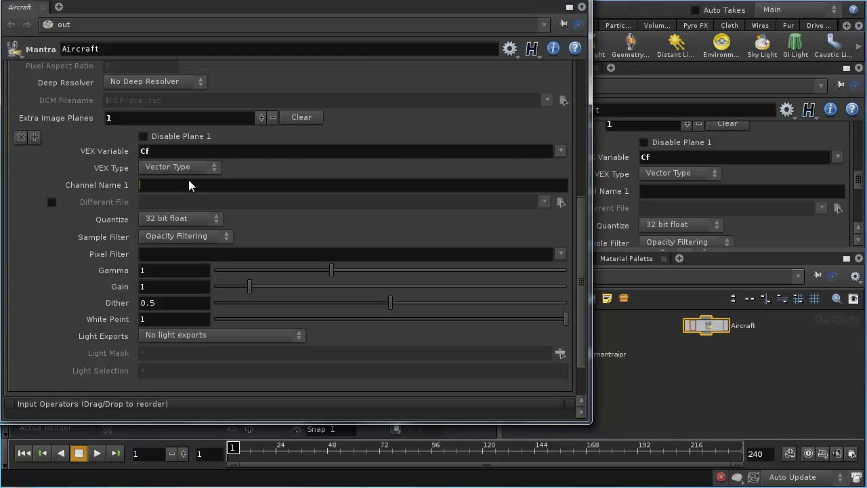
text(Col)
Enable a different output file for plane 1 and create a folder named col in $HIP/renders.
click(51, 202)
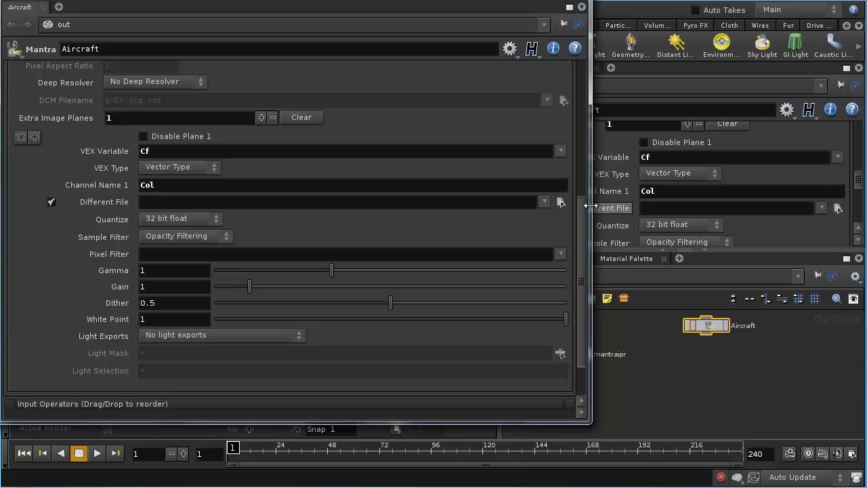
click(561, 201)
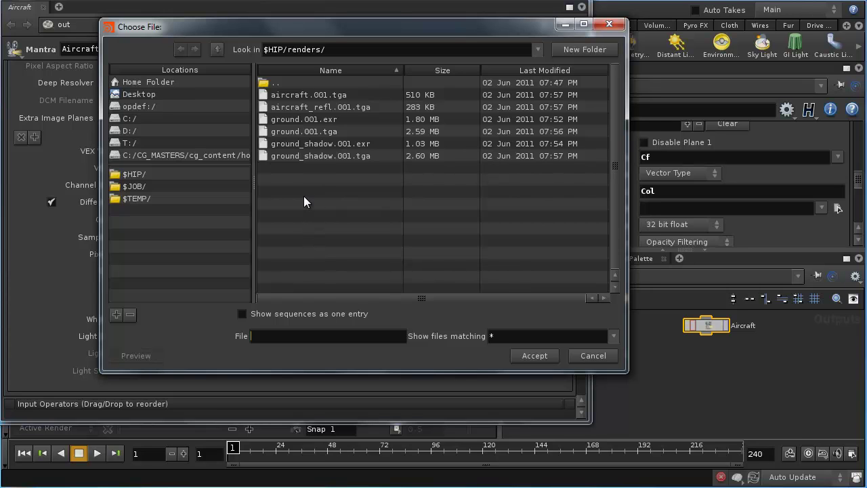
click(571, 52)
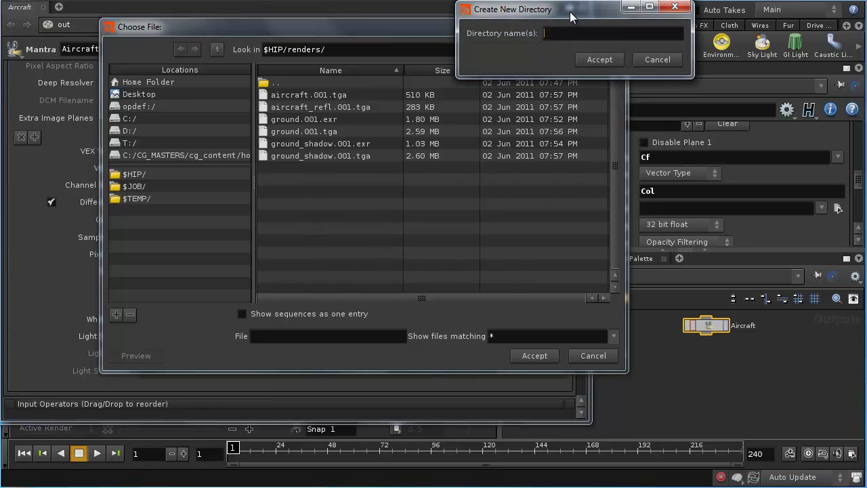
drag(570, 18, 460, 131)
text(col)
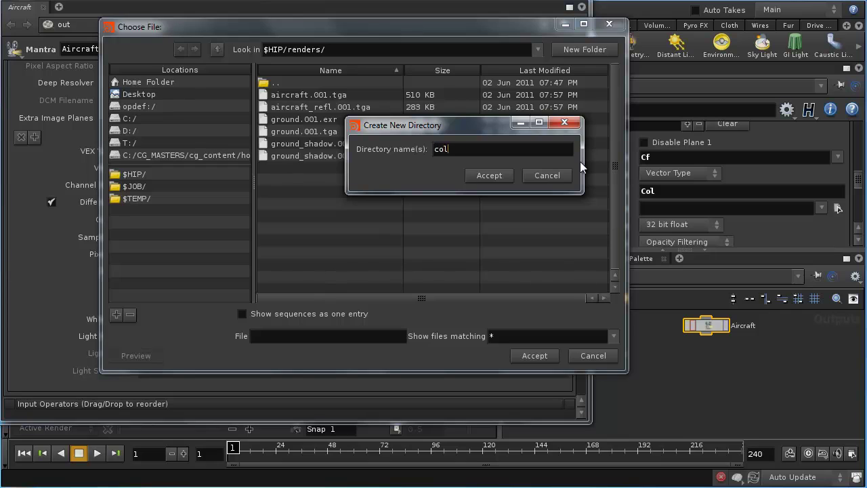
key(Return)
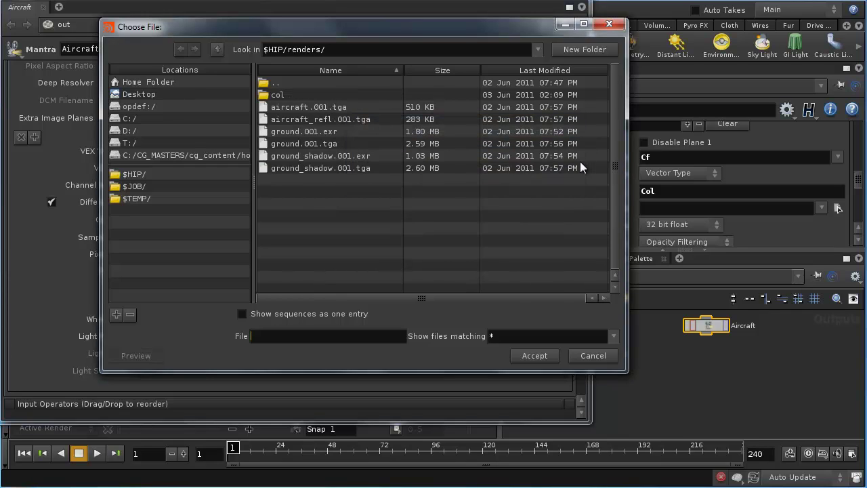
Set plane 1's output file to aircraft.col.$F4.tga inside the col folder.
double_click(274, 95)
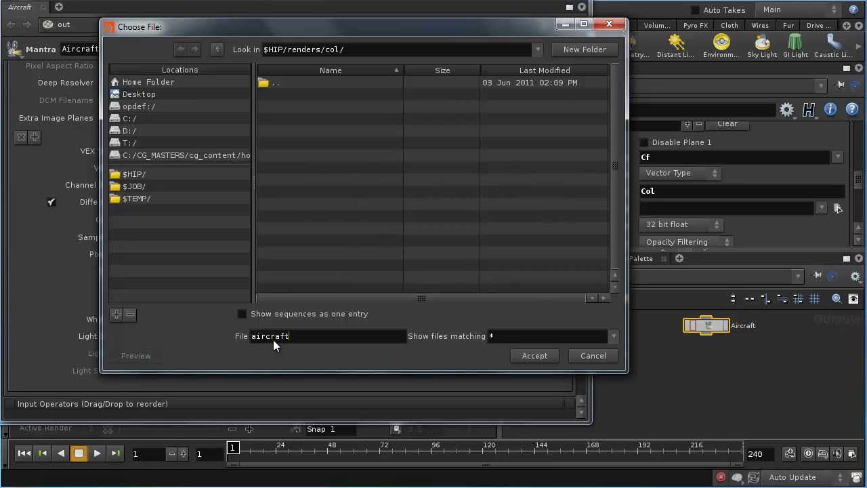
text(.col.$F4)
text(.tga)
key(Return)
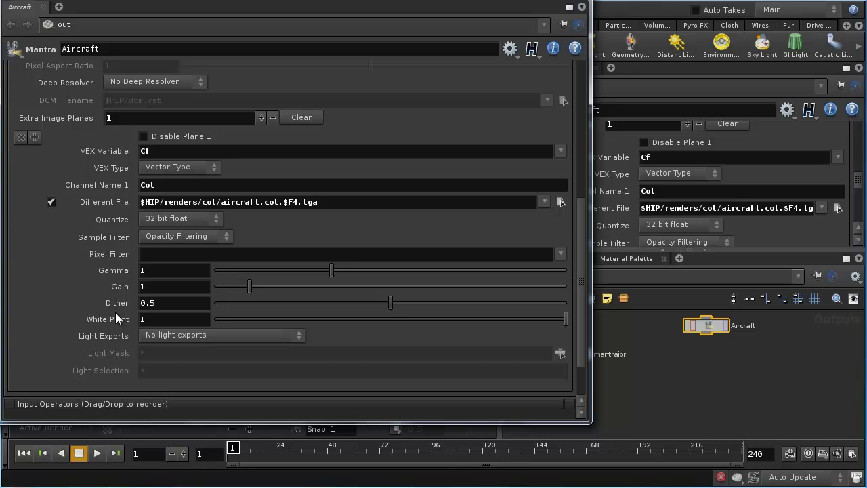
click(560, 151)
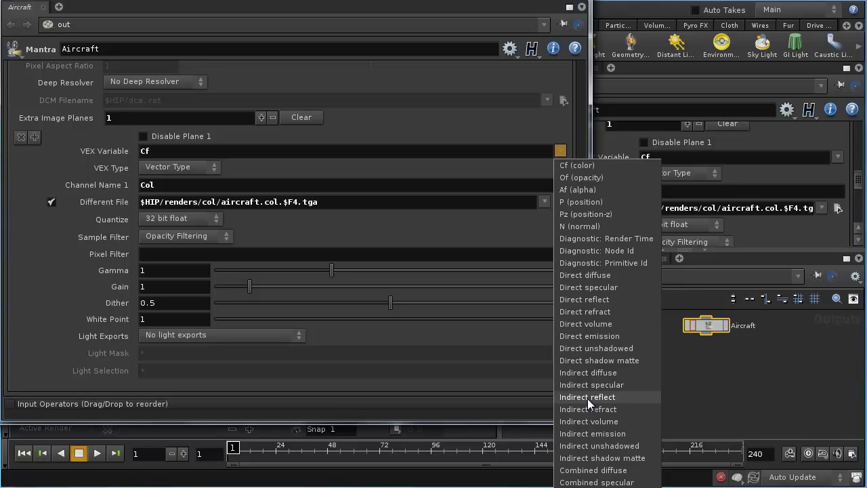
click(504, 287)
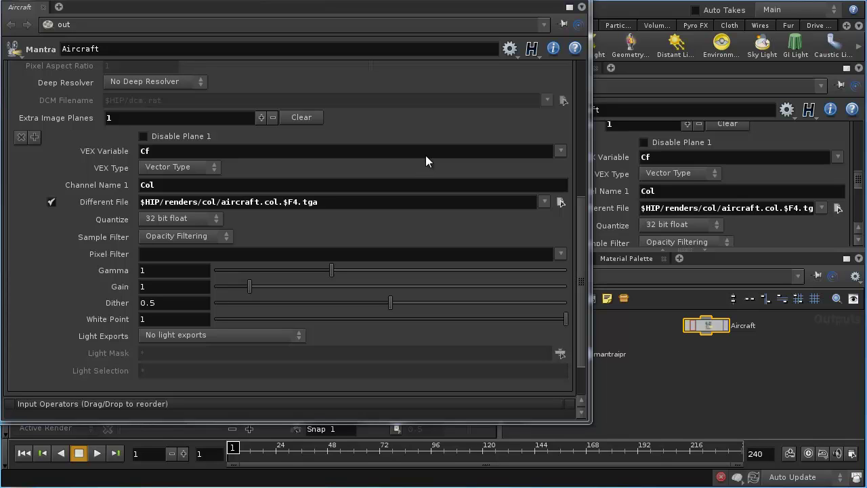
click(561, 151)
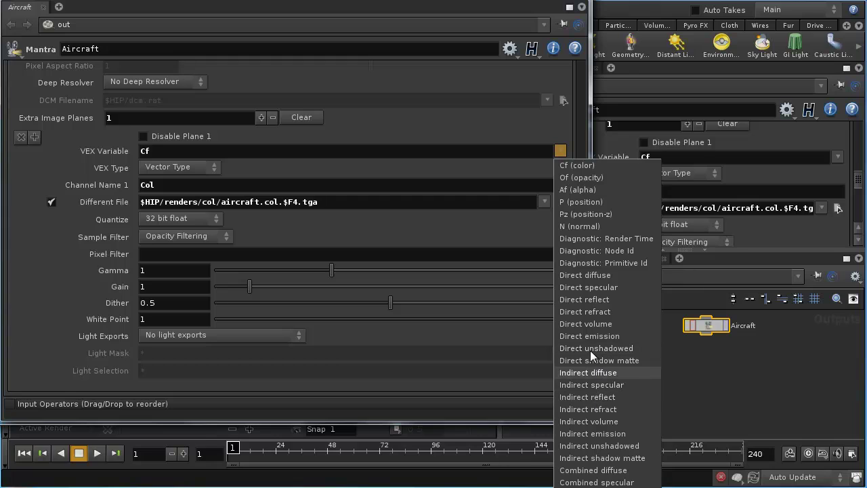
click(535, 139)
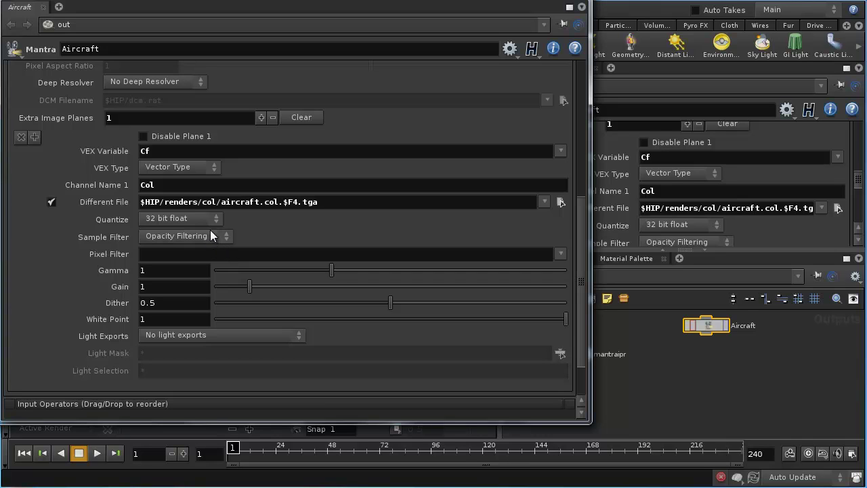
Set plane 1's light exports to Export variable for each light.
drag(585, 252, 587, 266)
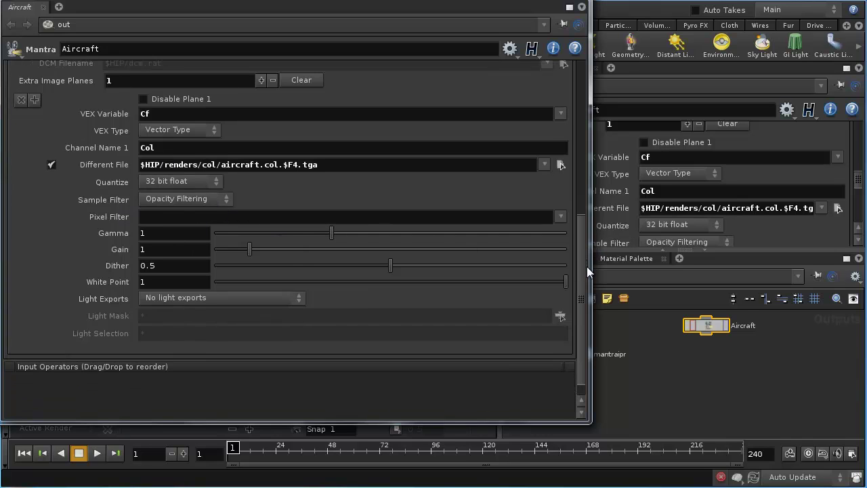
click(202, 297)
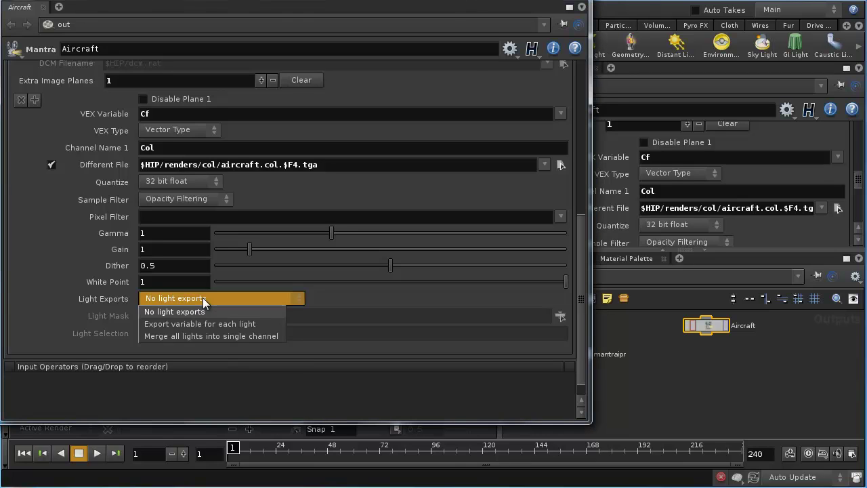
click(233, 324)
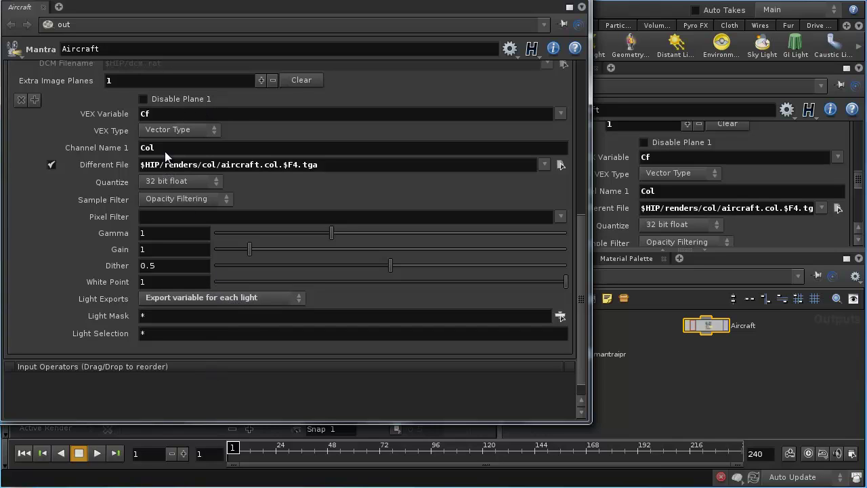
Add a second extra image plane with the VEX variable Direct reflect and the channel name refl.
click(262, 80)
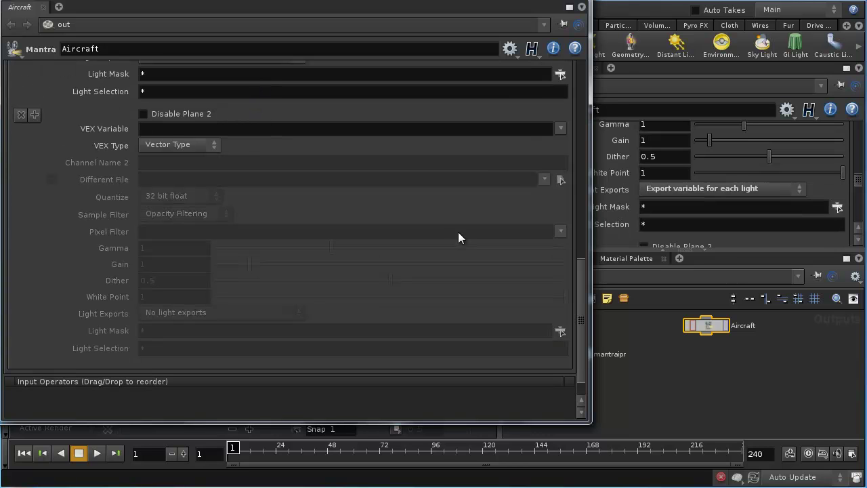
drag(582, 289, 587, 170)
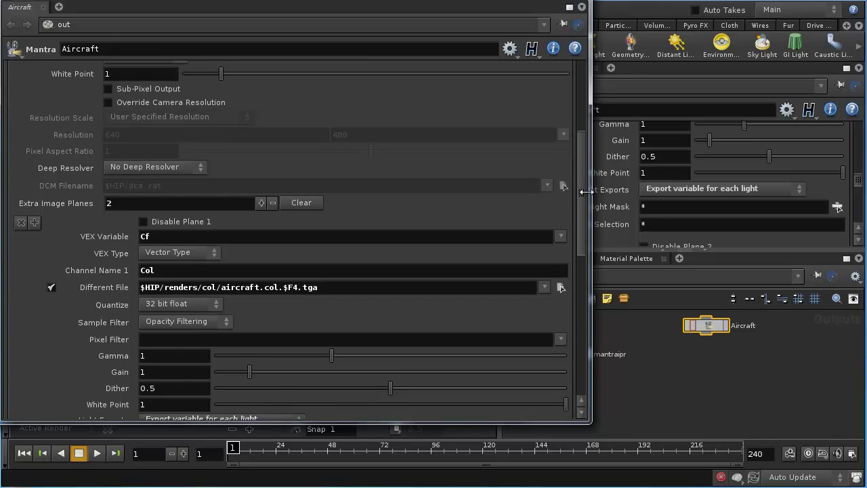
scroll(266, 254, down, 5)
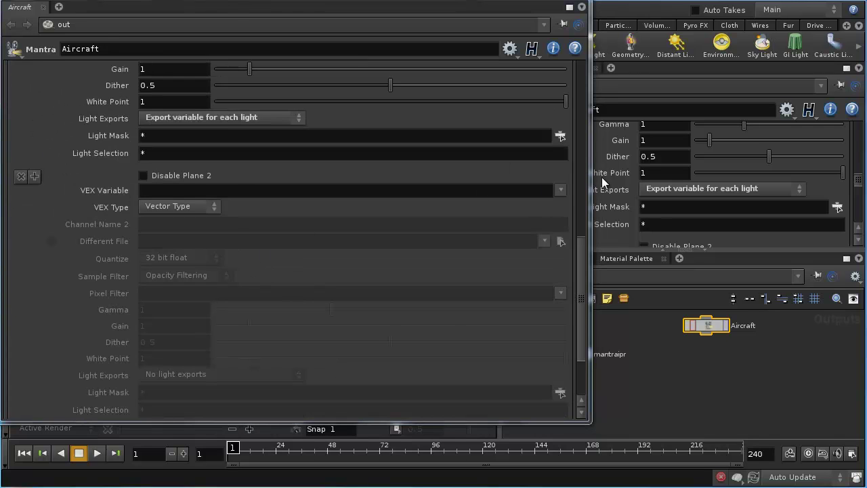
click(560, 190)
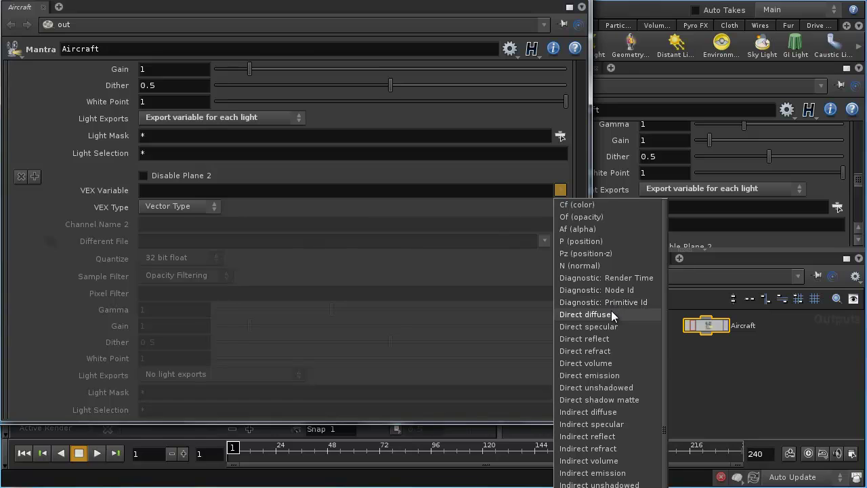
click(594, 338)
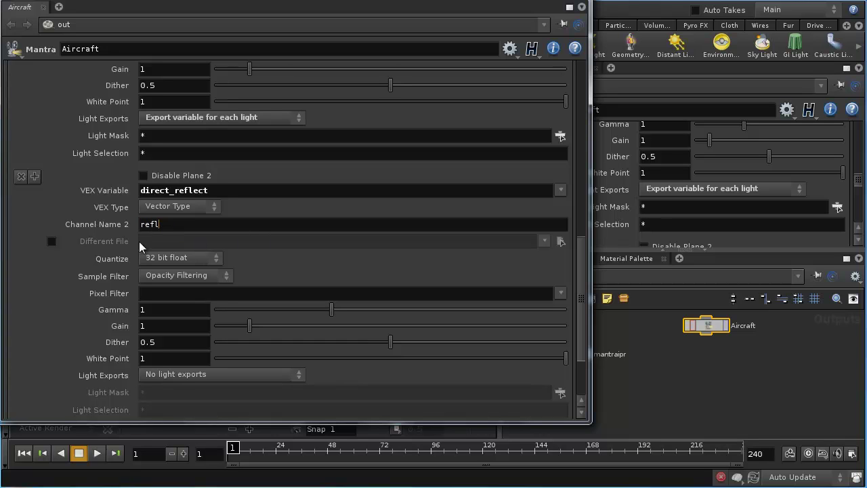
Enable a different output file for plane 2 and create a folder named refl in $HIP/renders.
click(51, 241)
click(560, 242)
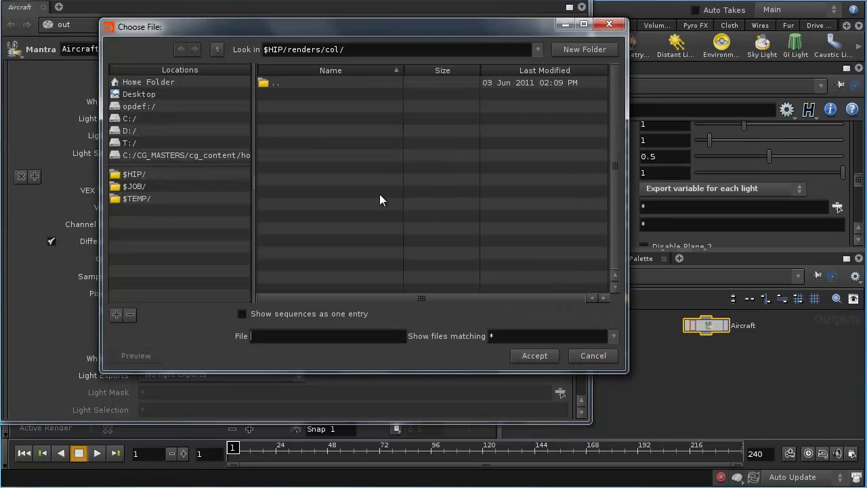
double_click(276, 82)
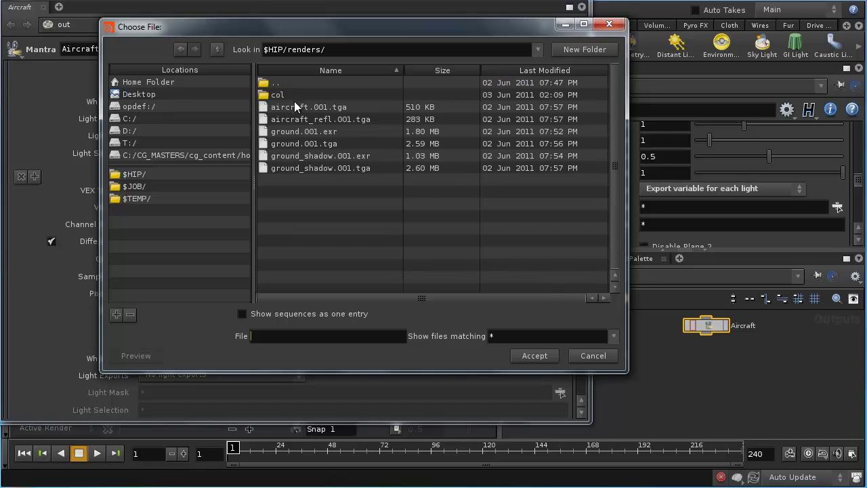
click(599, 52)
text(refl)
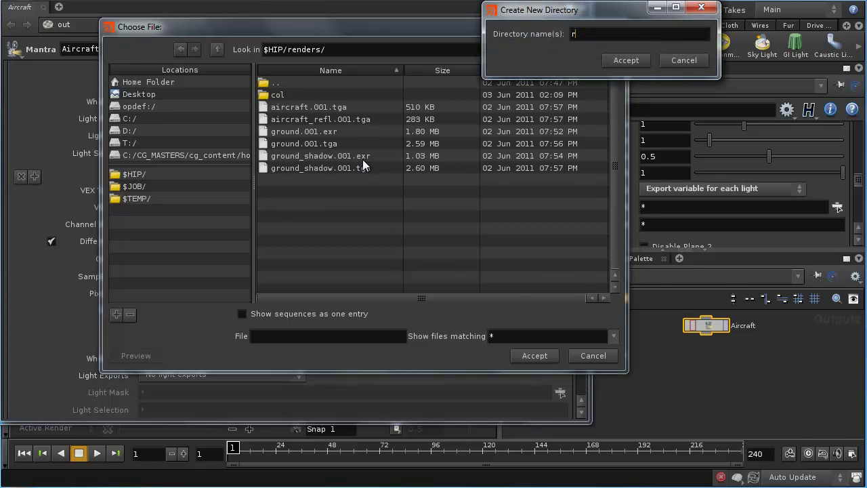
key(Return)
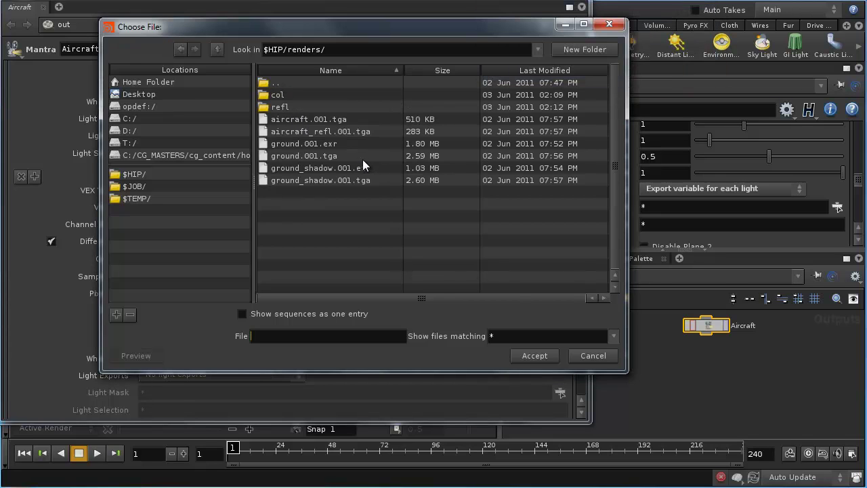
Set plane 2's output file to aircraft.refl.$F$.tga in the refl folder and its light exports to Export variable for each light.
double_click(281, 107)
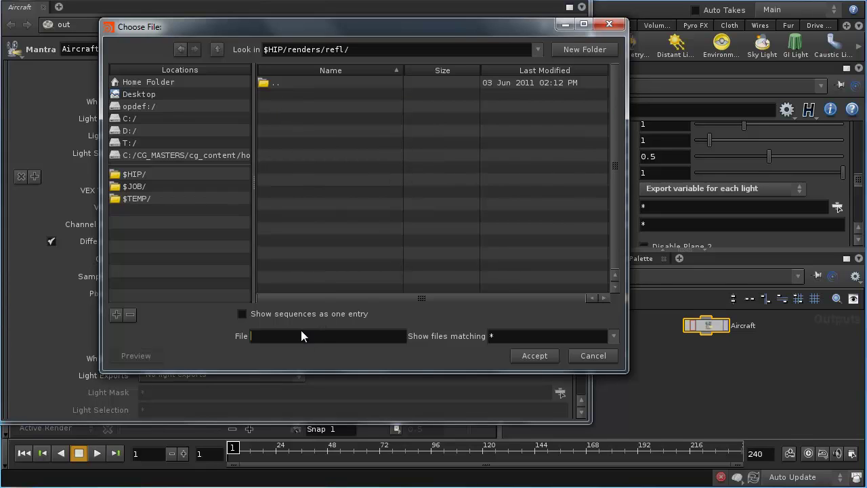
text(aircraft.refl.$F$.tga)
click(541, 355)
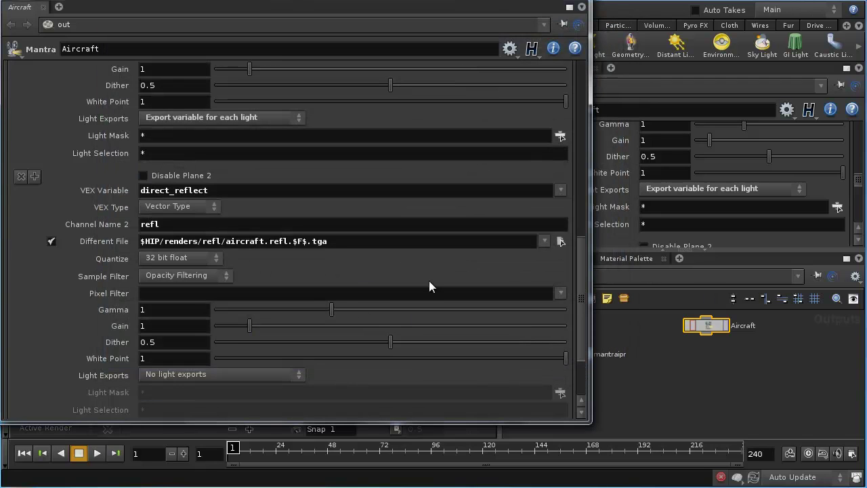
click(174, 374)
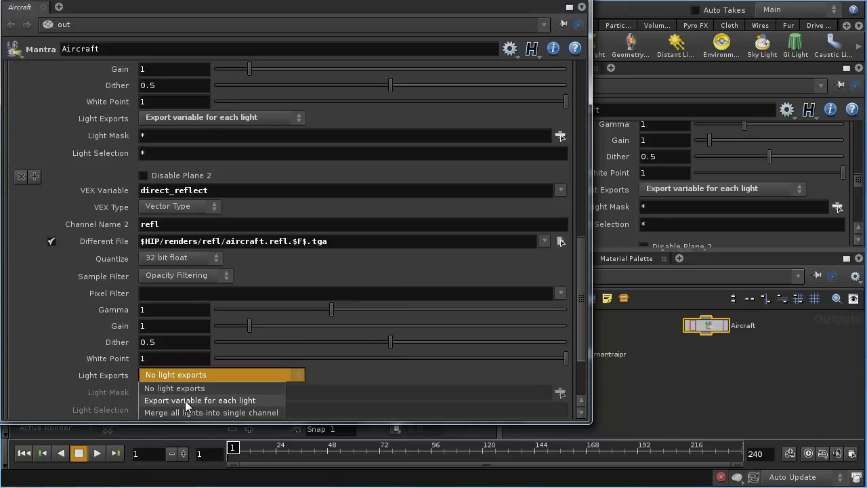
click(185, 401)
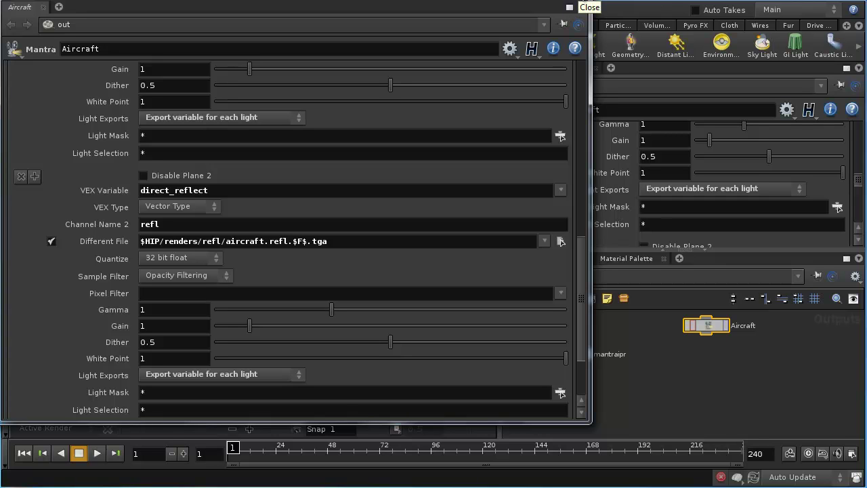
click(570, 7)
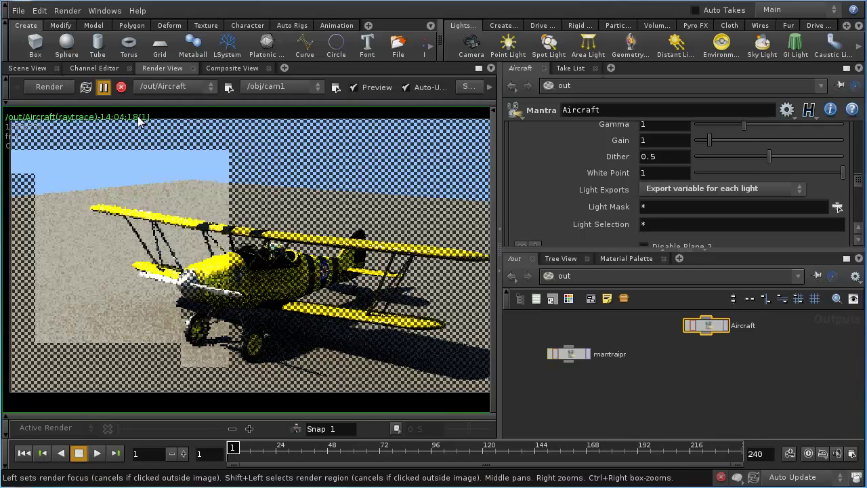
Render a preview region covering the aircraft's fuselage and nose in the scene view.
click(34, 68)
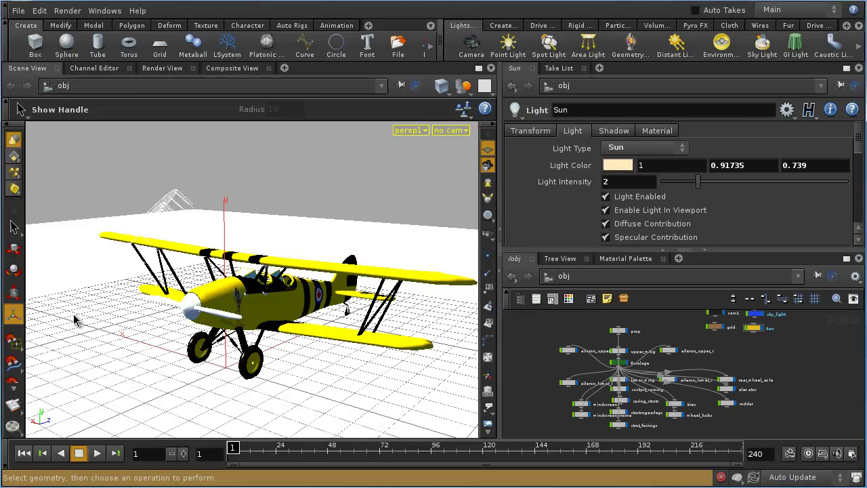
click(14, 371)
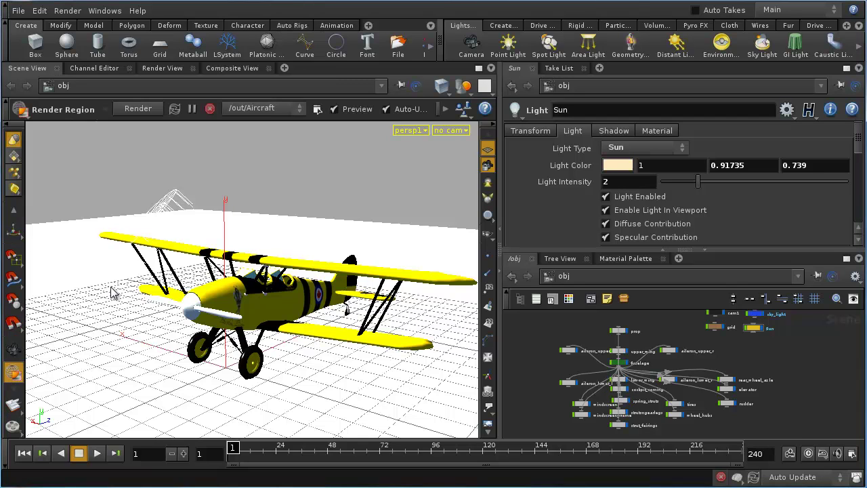
drag(122, 218, 382, 376)
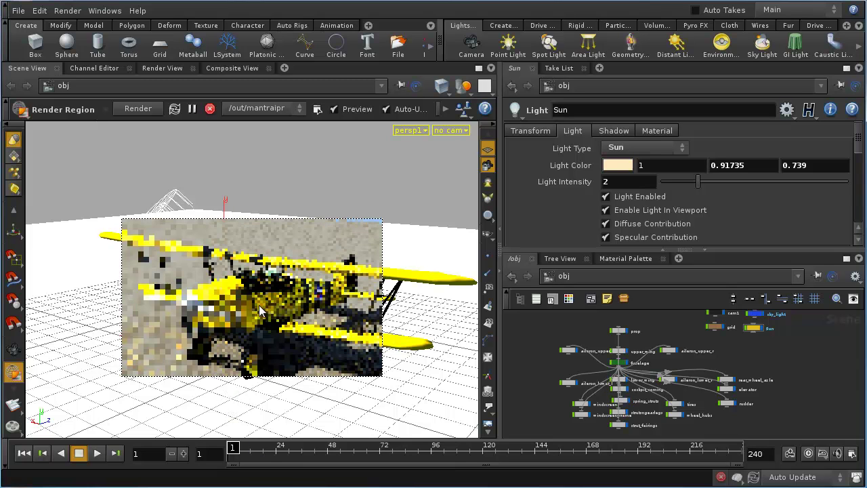
Render the Aircraft node to MPlay and examine its obj_sky_light_Col, obj_sky_light_refl and obj_Sun_refl image planes.
click(12, 433)
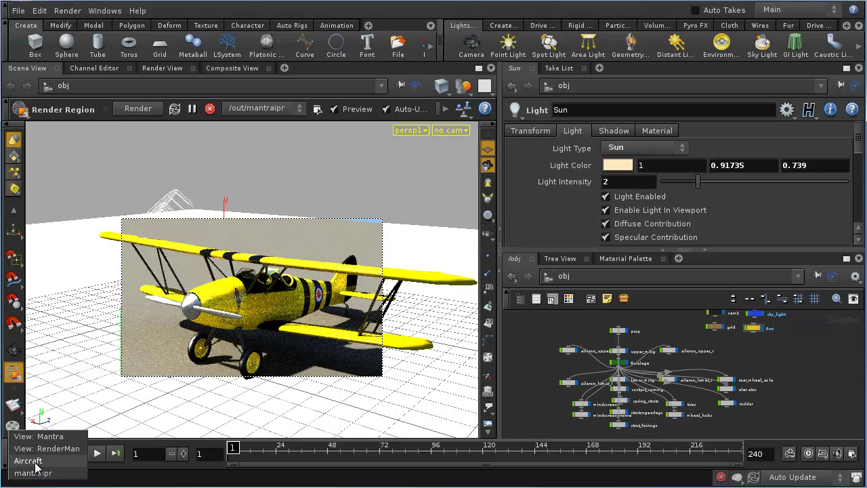
click(36, 463)
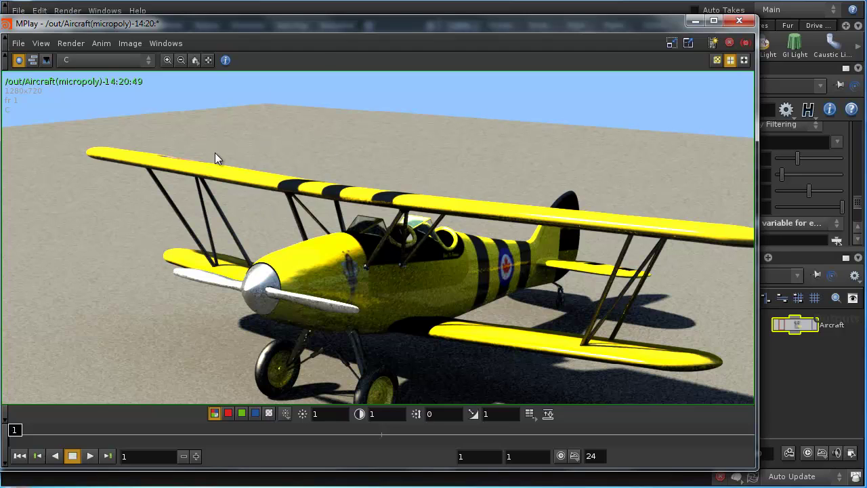
click(93, 59)
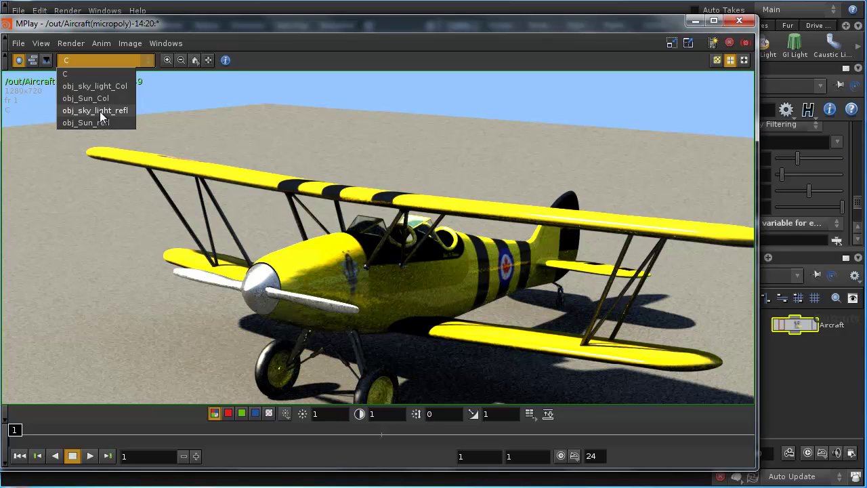
click(103, 88)
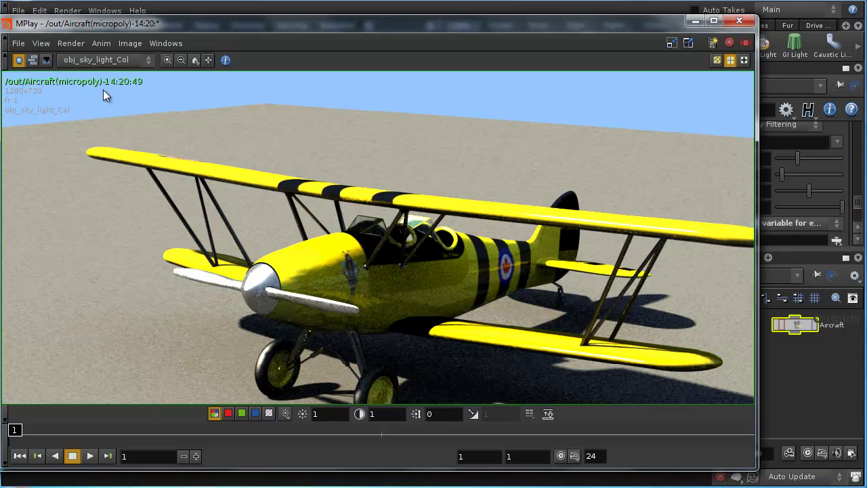
click(102, 63)
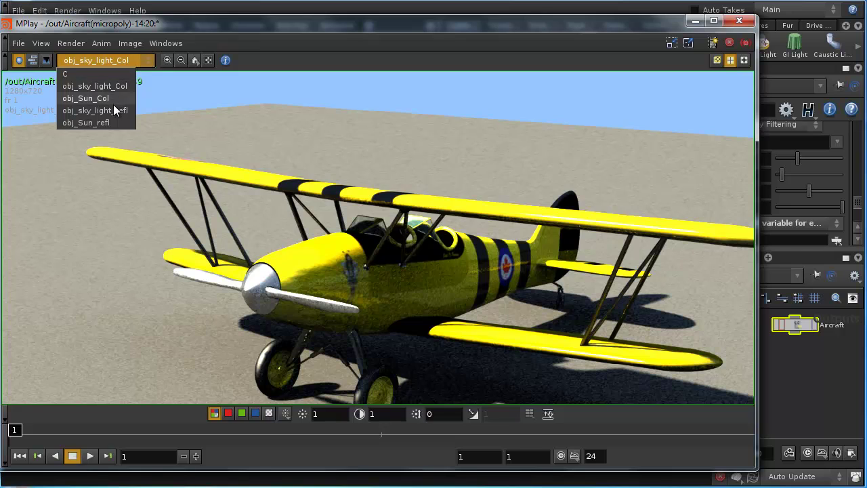
click(113, 111)
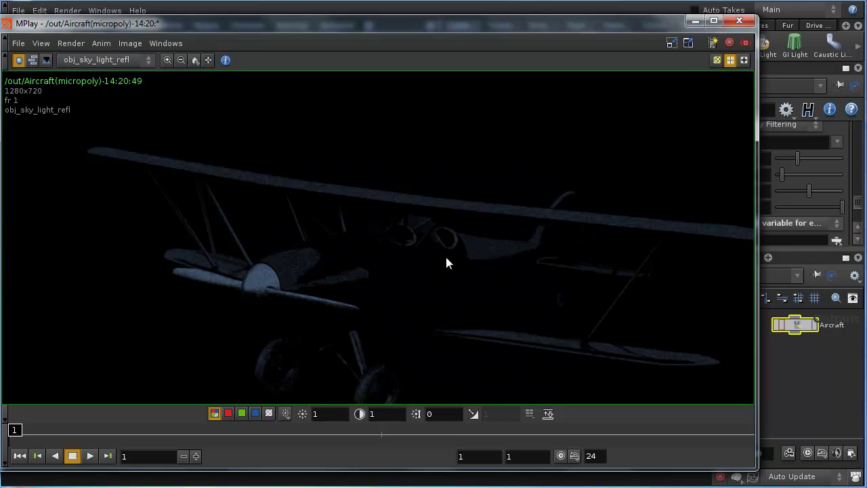
click(83, 59)
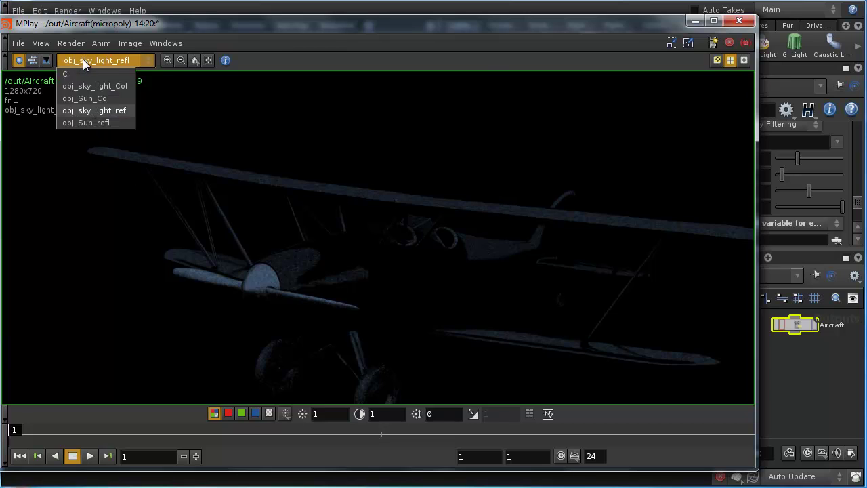
click(96, 123)
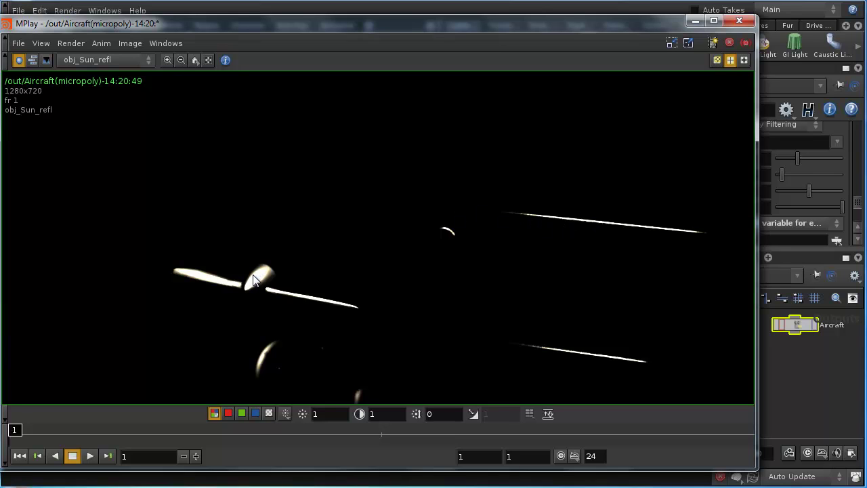
click(739, 20)
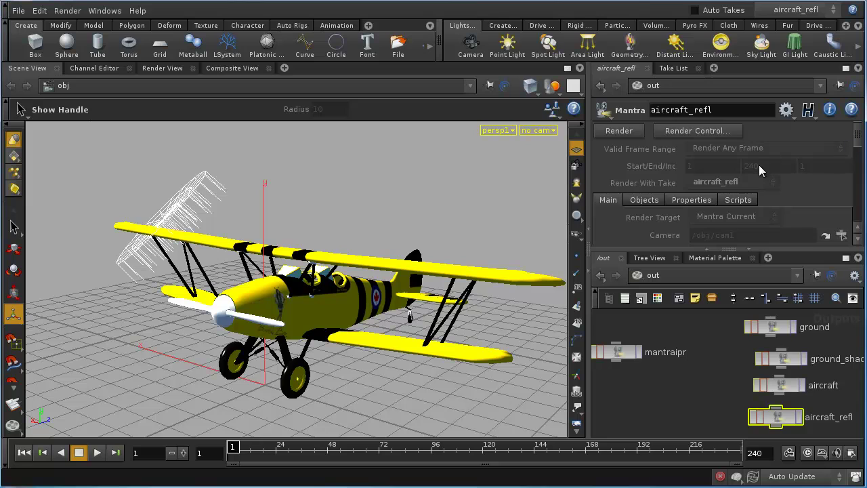
Switch to the Main take and show the render properties of the aircraft Mantra node.
click(804, 11)
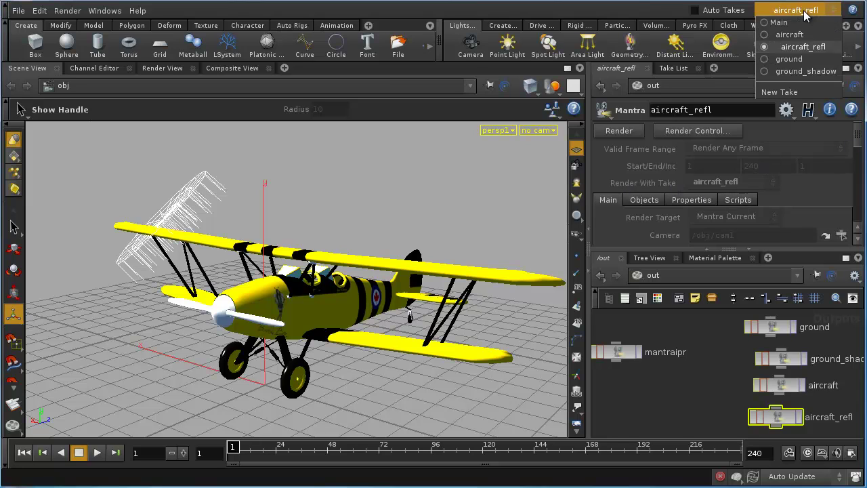
click(811, 25)
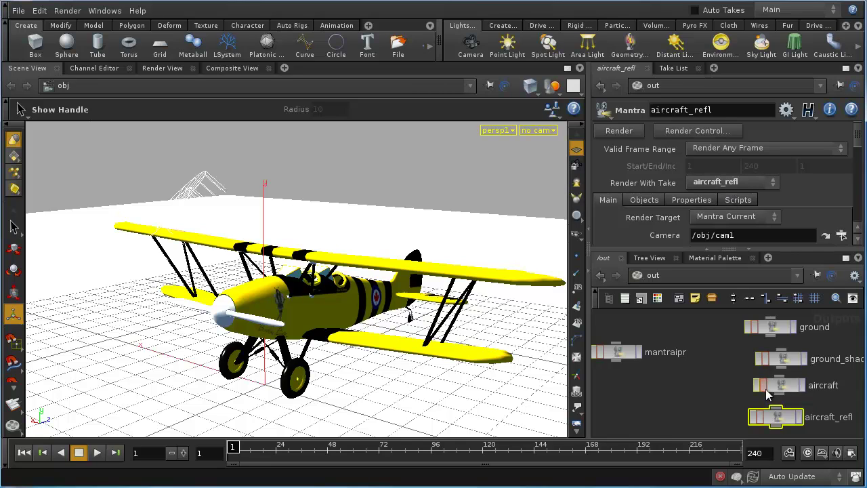
click(785, 383)
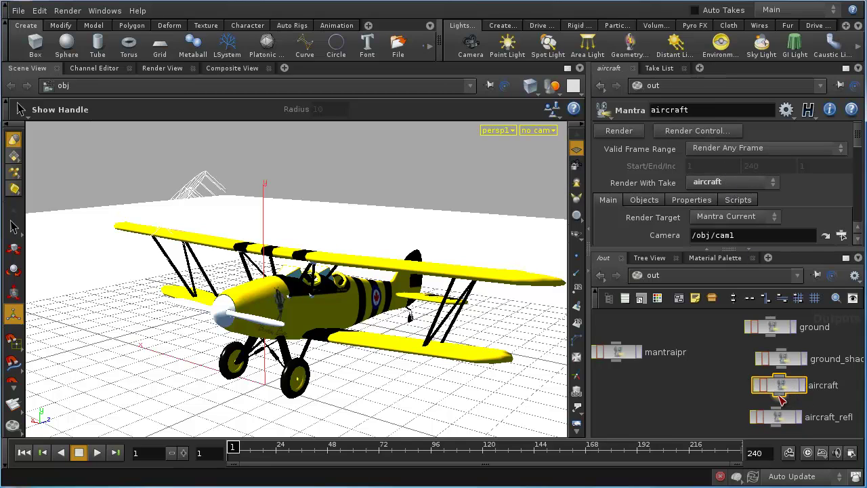
click(686, 203)
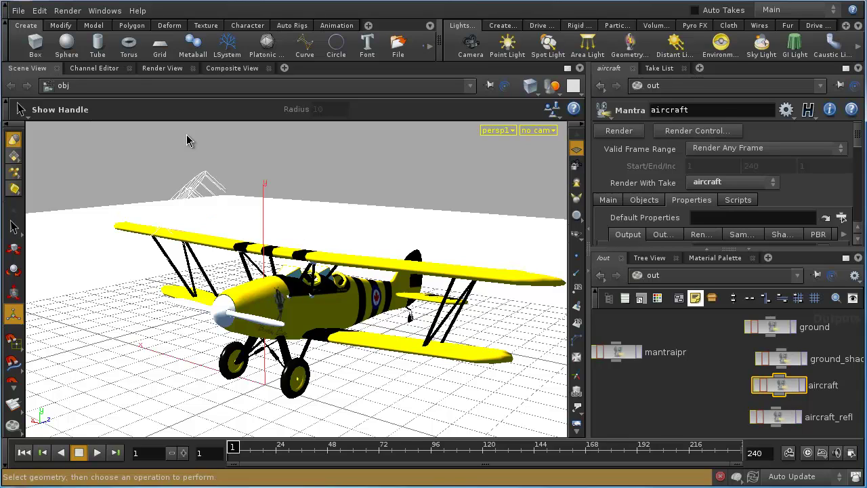
Open the Parameter Spreadsheet in a smaller floating window and set both its Op Mask and Parm Mask to *.
click(105, 10)
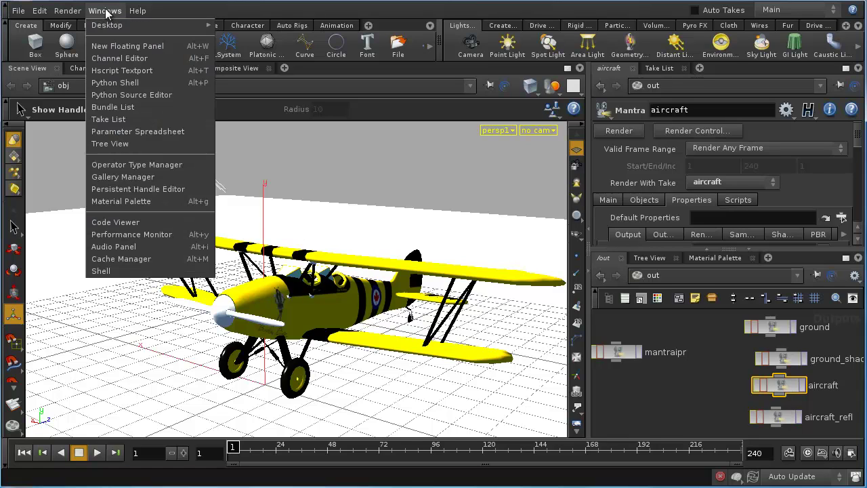
click(121, 132)
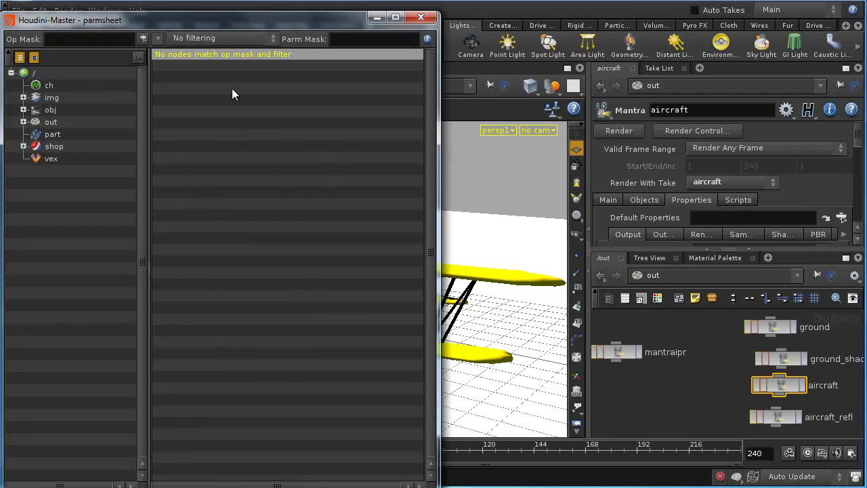
drag(432, 487, 432, 323)
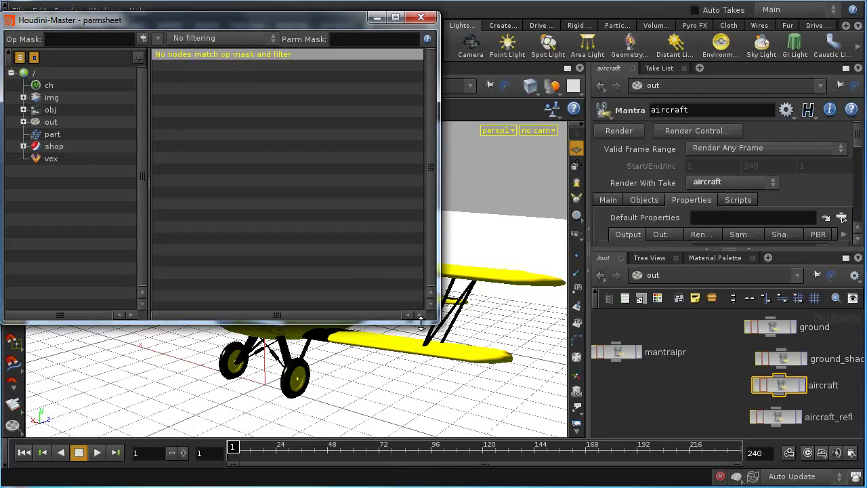
drag(246, 19, 362, 53)
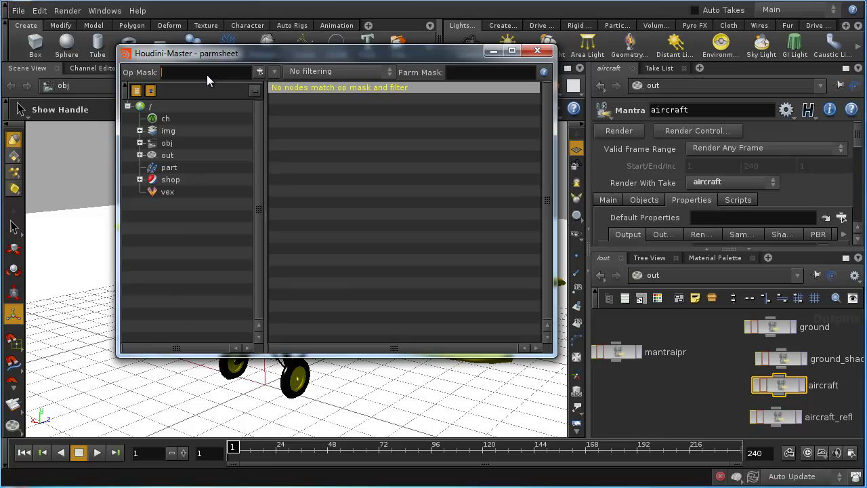
text(**)
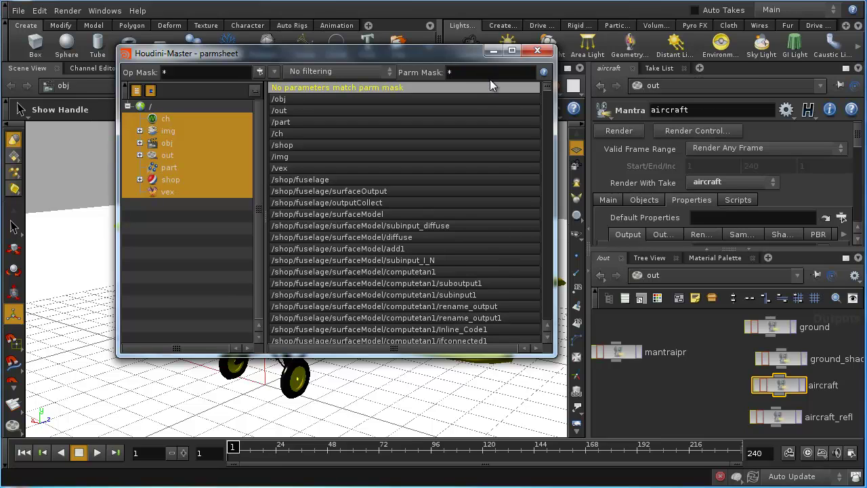
key(Return)
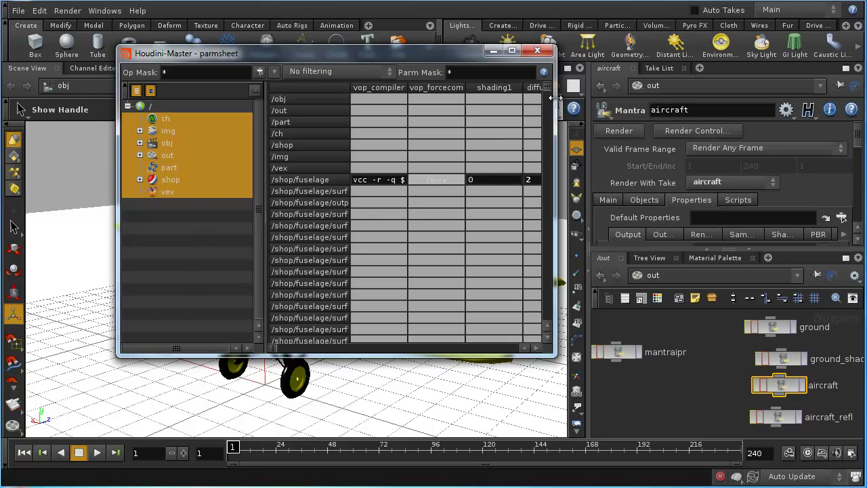
Enlarge the Parameter Spreadsheet window to fill the screen and look through its parameter columns.
mouse_move(548, 87)
mouse_down()
mouse_move(533, 308)
mouse_move(540, 29)
mouse_move(542, 87)
mouse_move(552, 71)
mouse_up()
mouse_move(274, 350)
mouse_down()
mouse_move(545, 353)
mouse_move(273, 352)
mouse_up()
drag(556, 357, 861, 480)
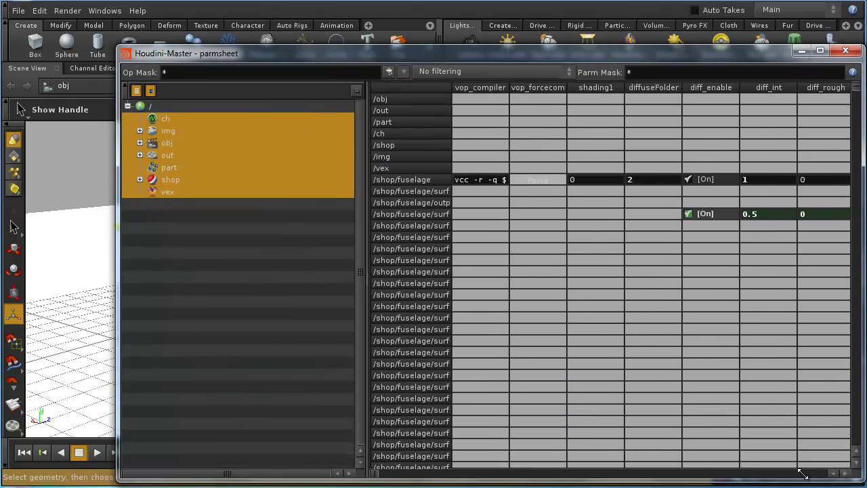
drag(120, 46, 5, 4)
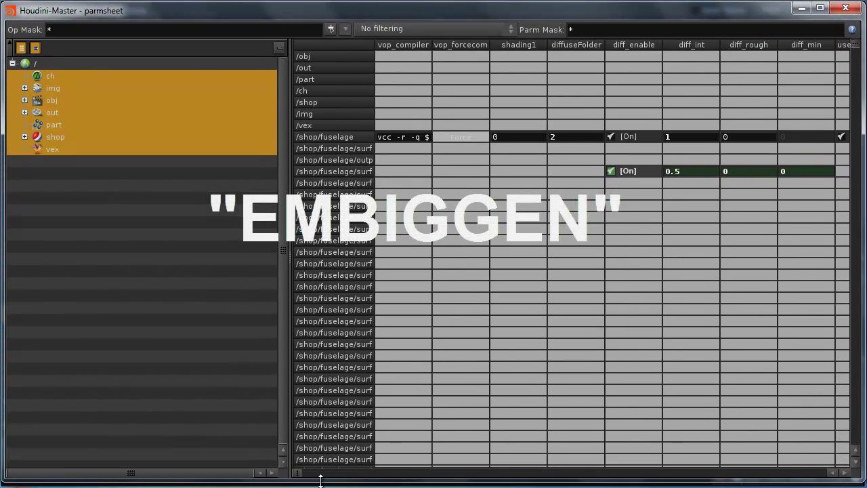
drag(304, 474, 866, 485)
drag(463, 473, 352, 473)
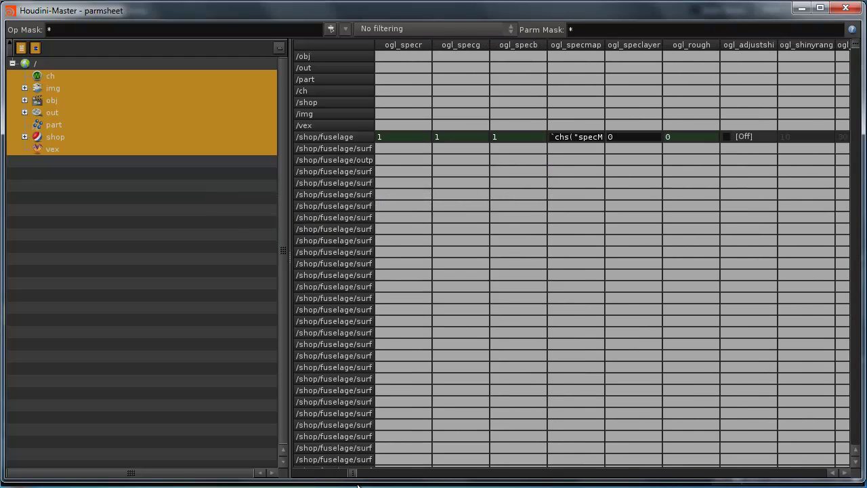
mouse_move(856, 51)
mouse_down()
mouse_move(855, 139)
mouse_move(854, 38)
mouse_up()
List all the render nodes under out in the spreadsheet, and narrow the selection to the aircraft node.
click(47, 118)
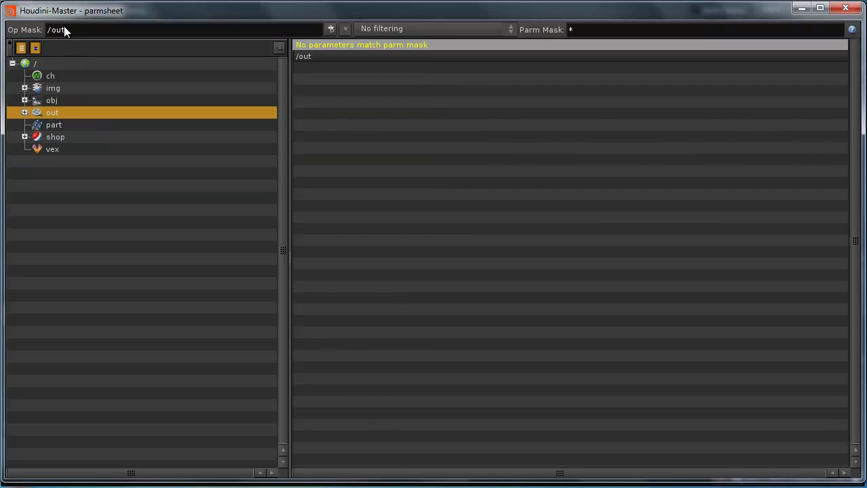
click(25, 112)
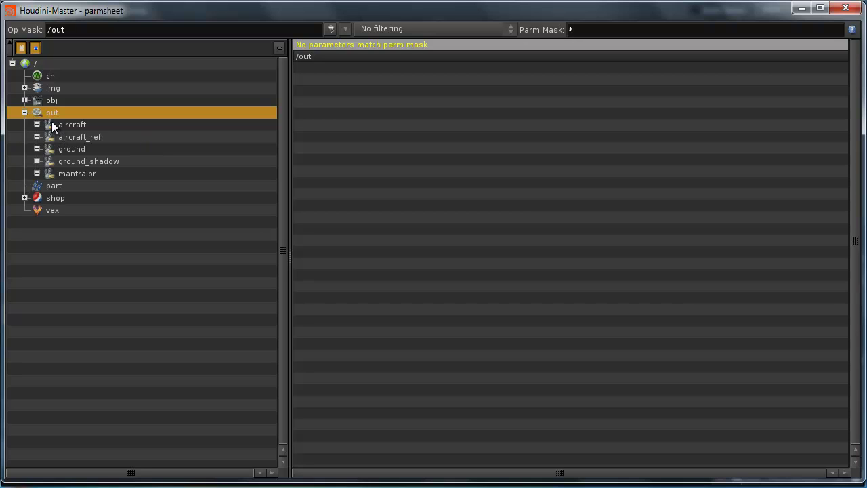
click(69, 123)
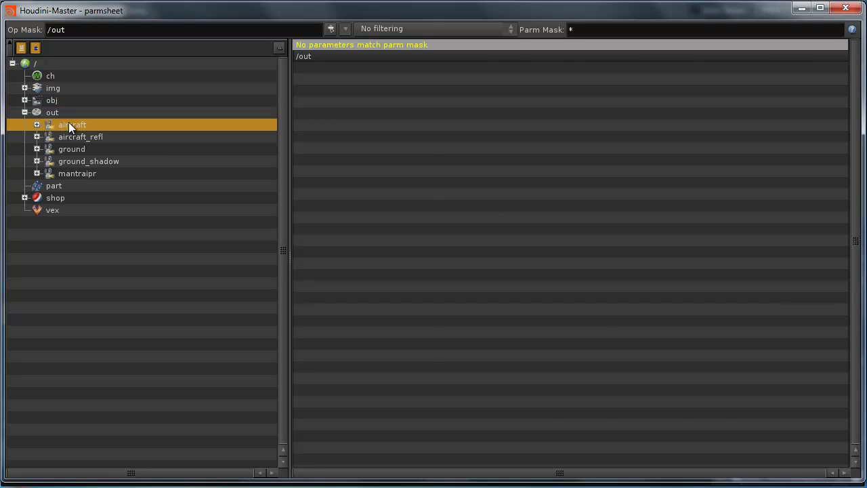
shift+click(67, 174)
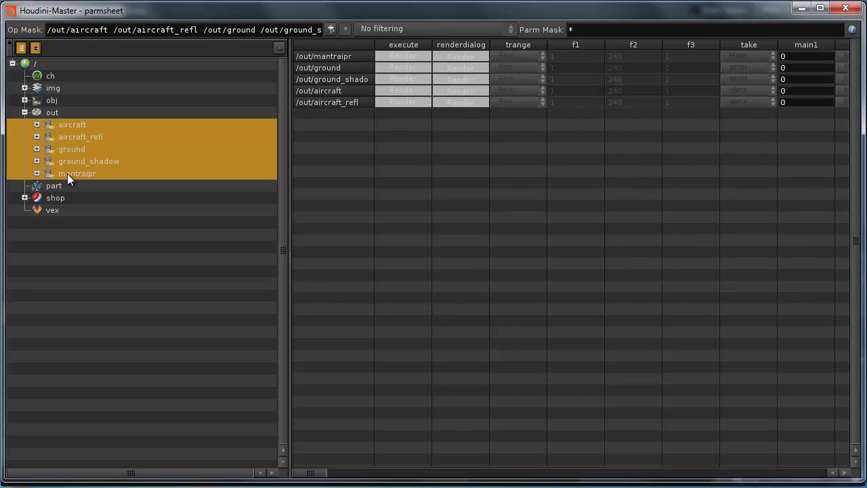
click(54, 113)
click(66, 128)
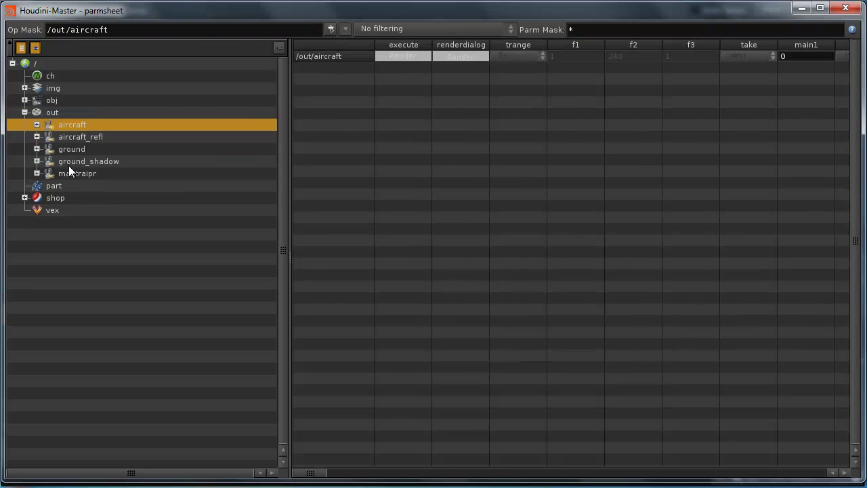
Set the Op Mask to /out/* so the spreadsheet lists every render node under out.
shift+click(70, 174)
click(54, 113)
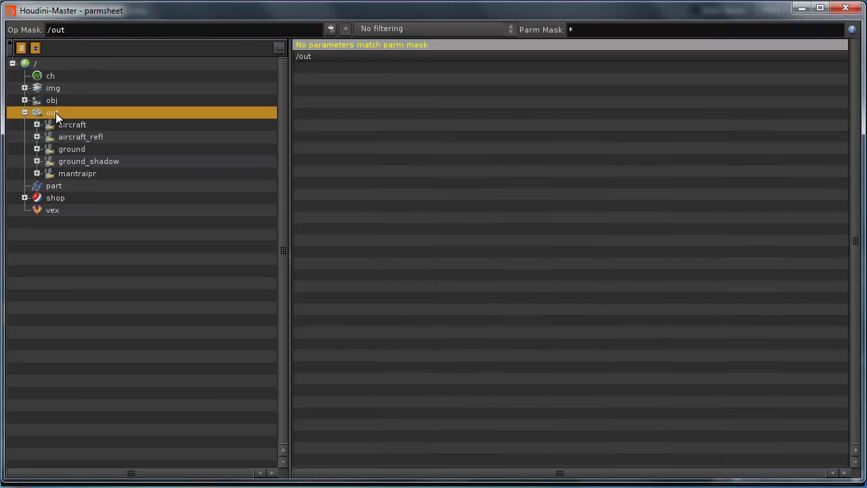
text(/*)
key(Return)
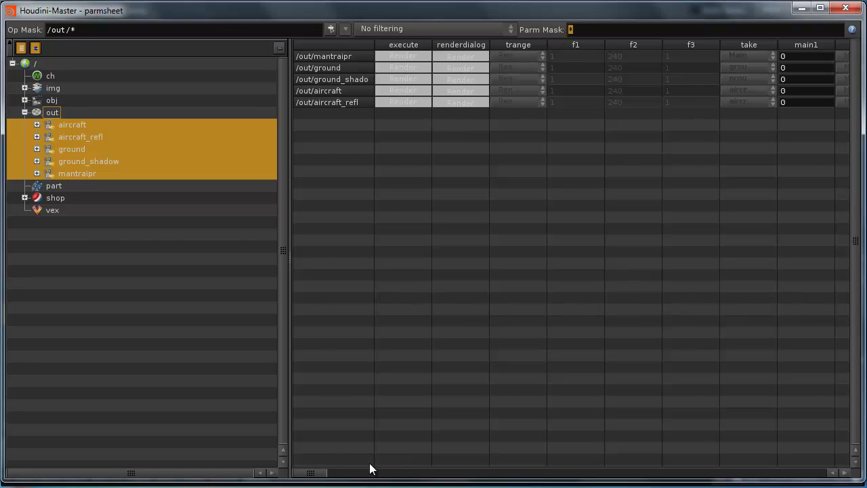
drag(316, 472, 221, 478)
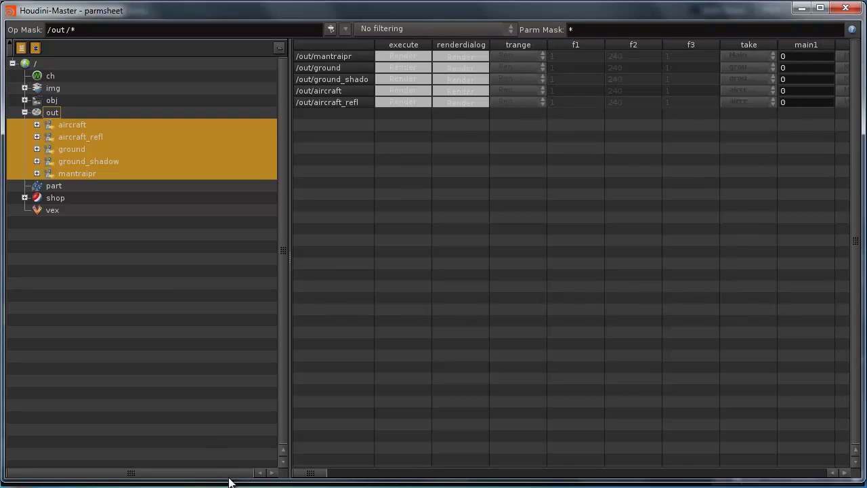
Expand the aircraft node's parameter list, set the Parm Mask to take, and widen the take column.
click(37, 125)
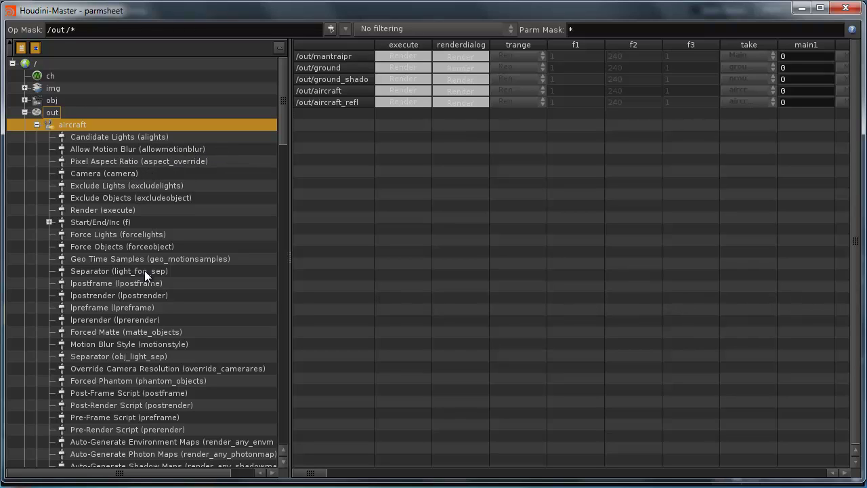
scroll(181, 325, down, 3)
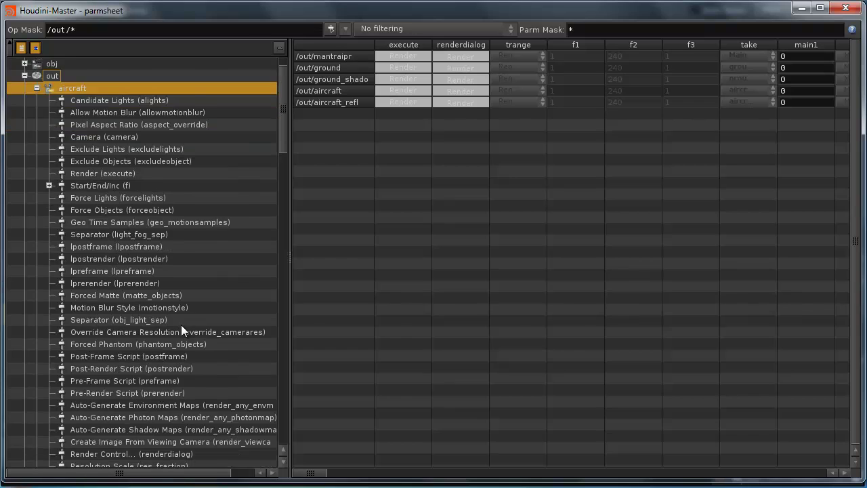
scroll(127, 288, down, 7)
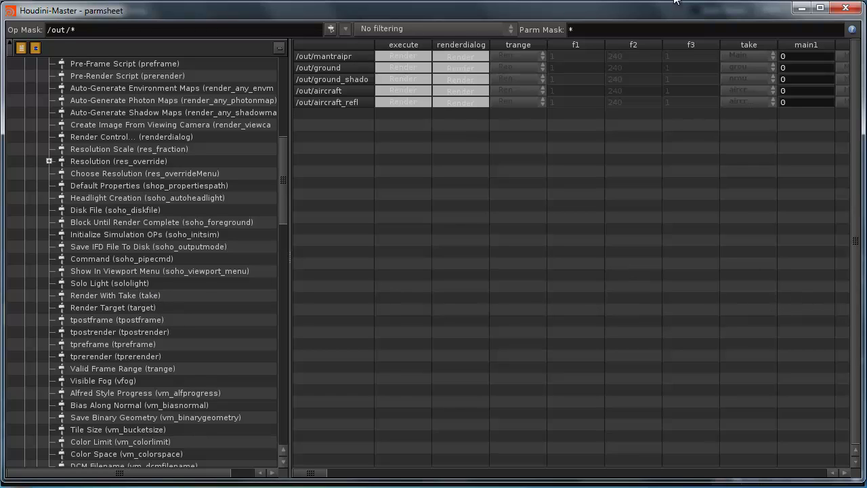
click(575, 30)
text(take)
key(Return)
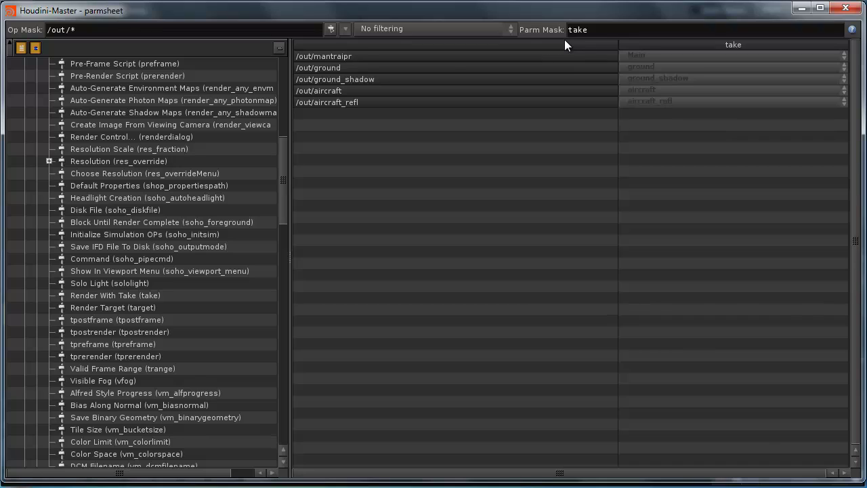
drag(617, 45, 412, 51)
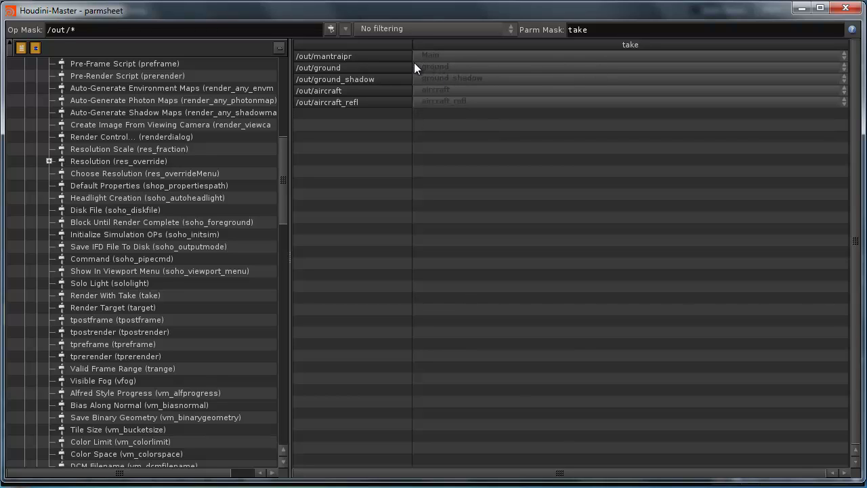
Change the take of the ground, ground_shadow and aircraft render nodes to Main.
click(440, 68)
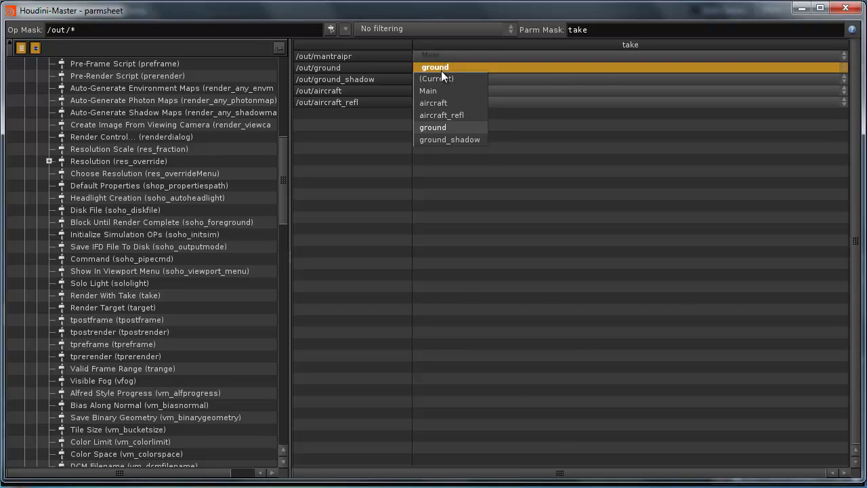
click(441, 88)
click(441, 79)
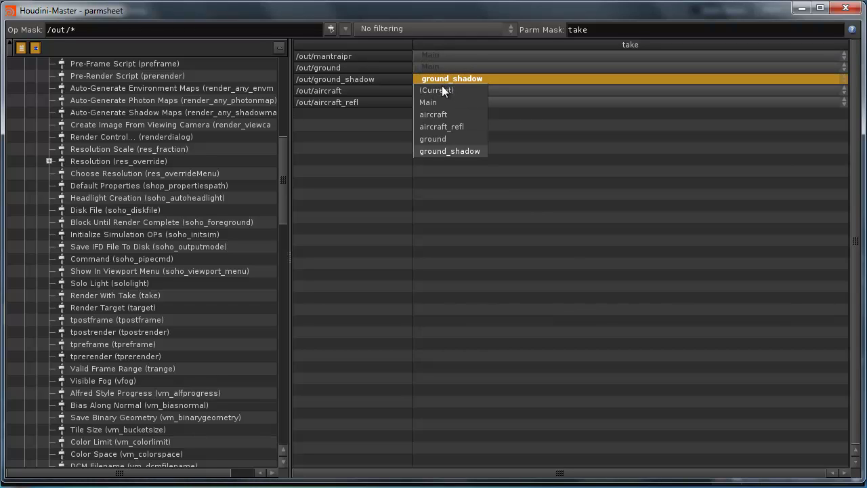
click(443, 98)
click(442, 90)
click(442, 114)
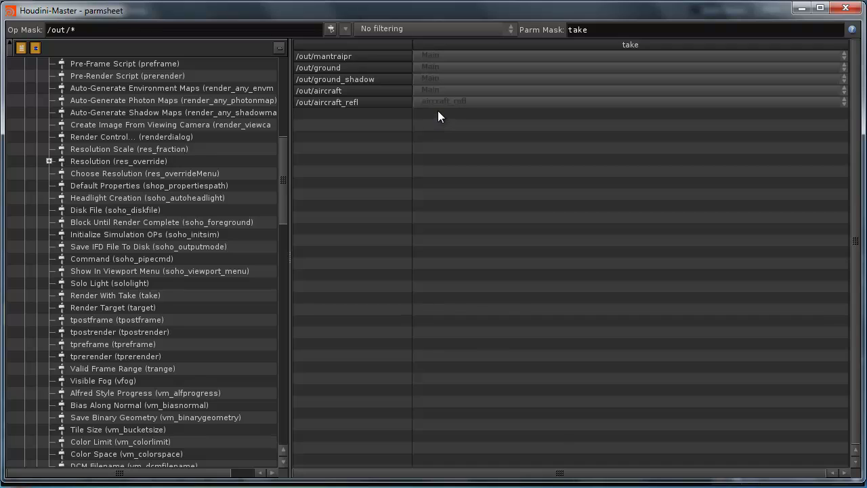
Restore the matching takes aircraft, ground_shadow and ground on the render nodes of the same names.
click(429, 90)
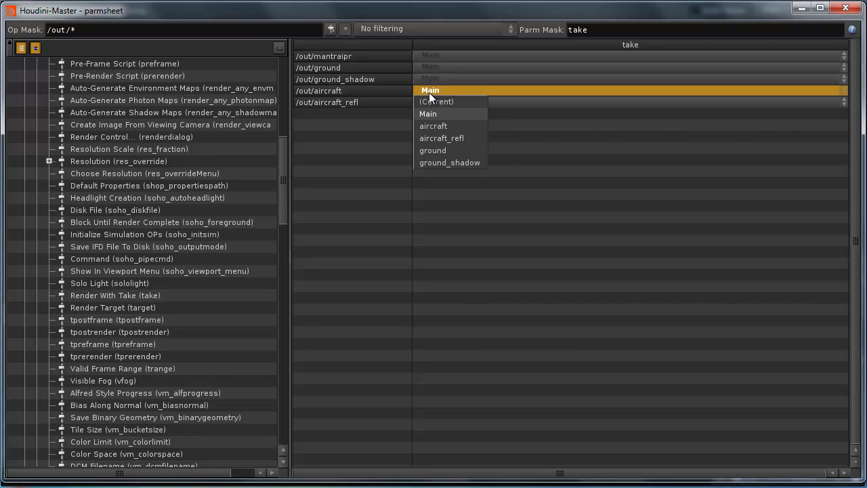
click(439, 126)
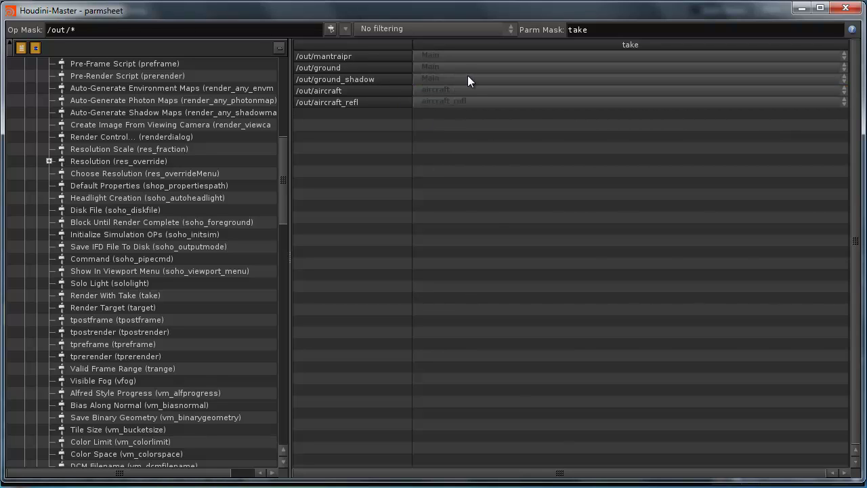
click(437, 79)
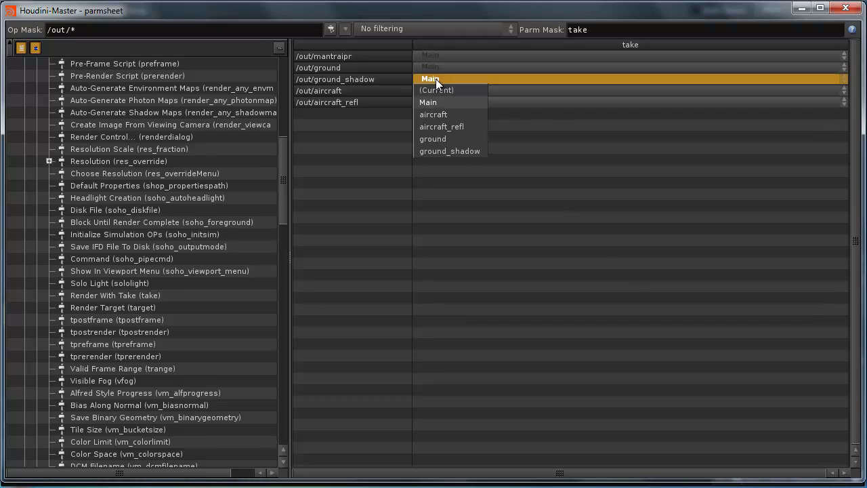
click(454, 151)
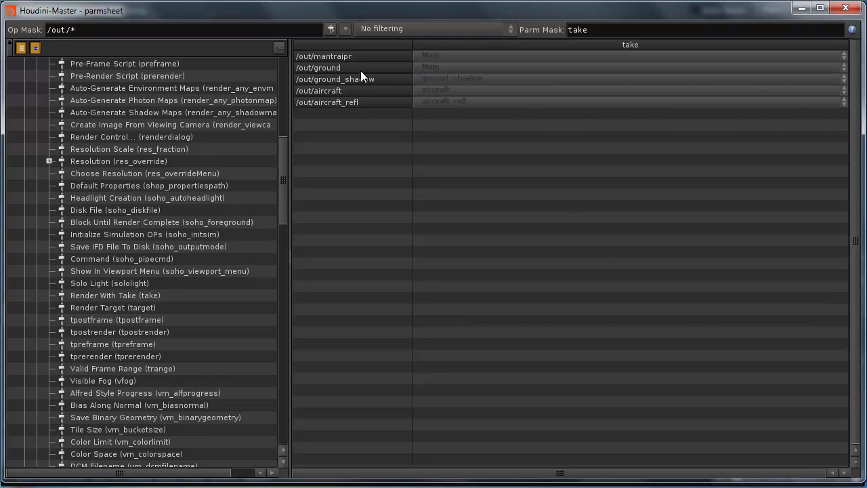
click(429, 66)
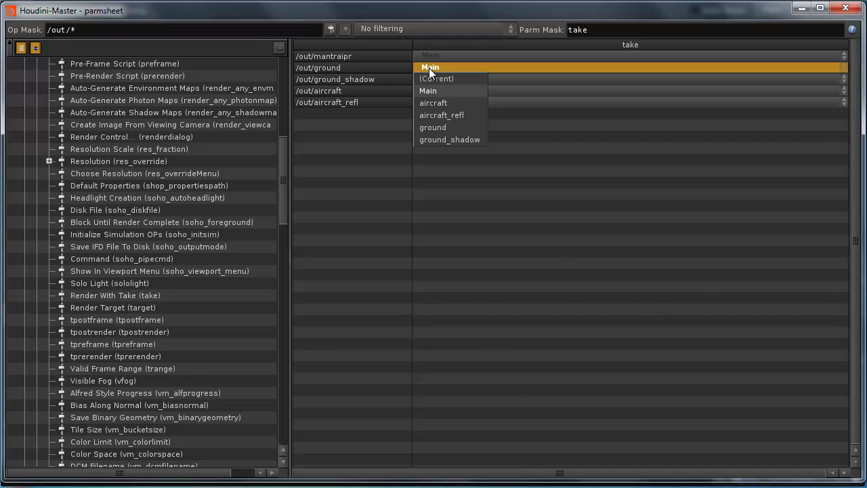
click(443, 127)
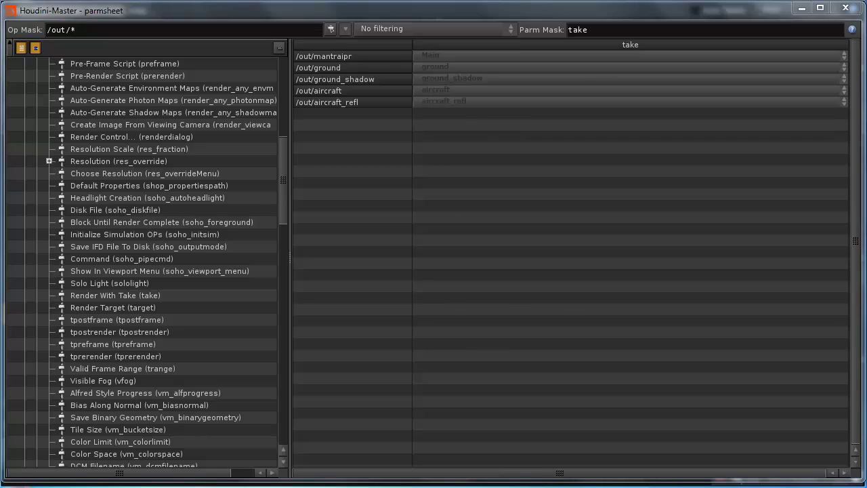
Find the min and max ray samples parameters of aircraft and set the Parm Mask to vm_minraysample vm_maxraysamples.
scroll(142, 265, down, 10)
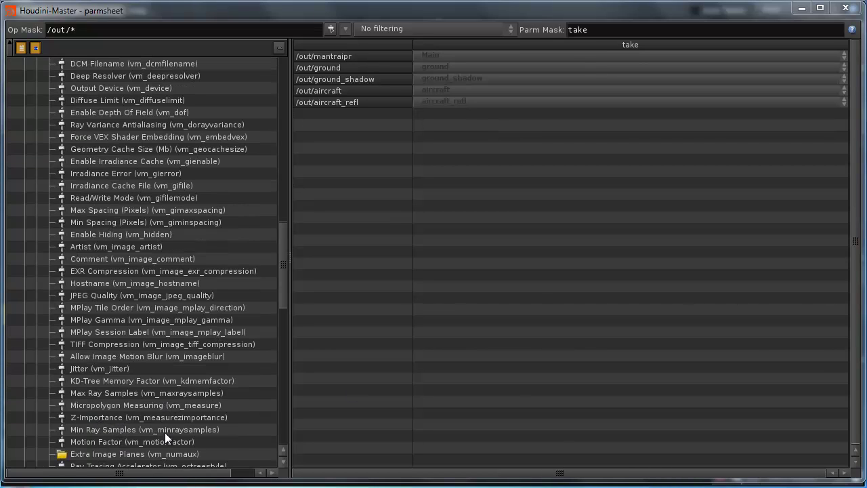
click(80, 430)
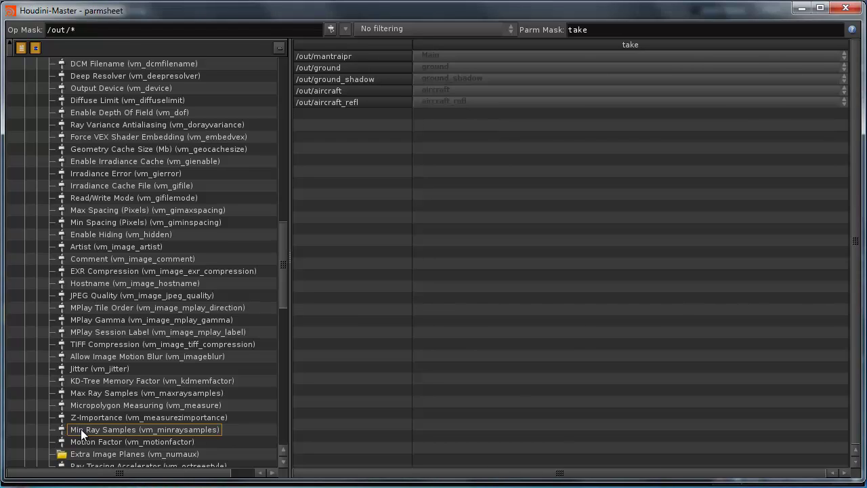
click(99, 394)
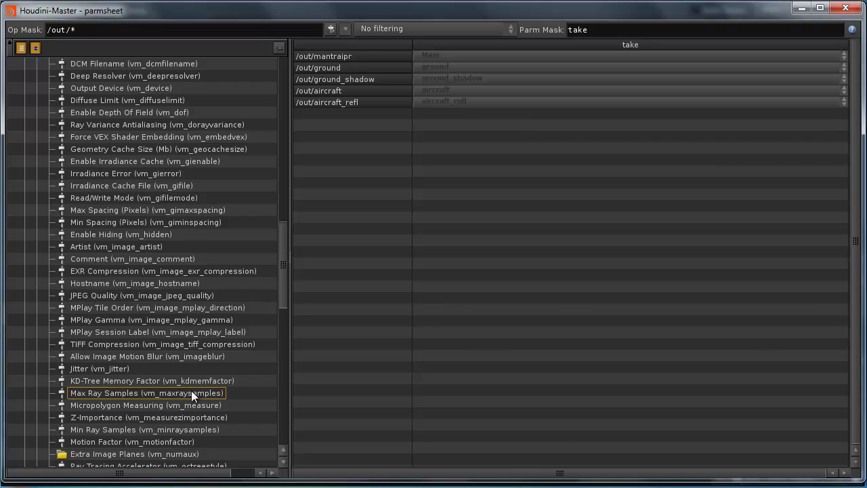
click(173, 431)
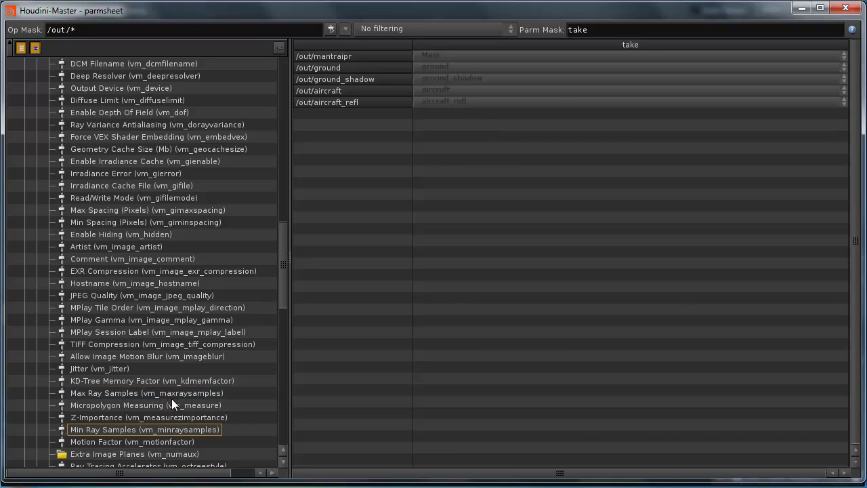
double_click(607, 29)
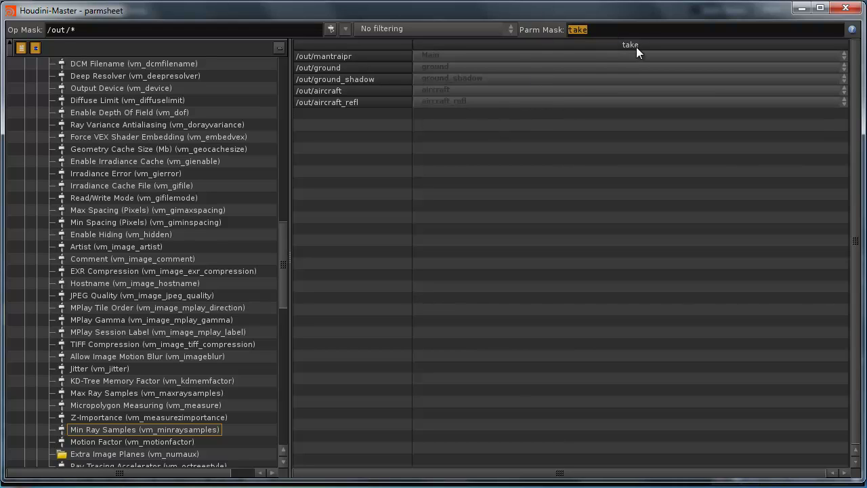
text(vm_minray)
text(sample vm_maxray)
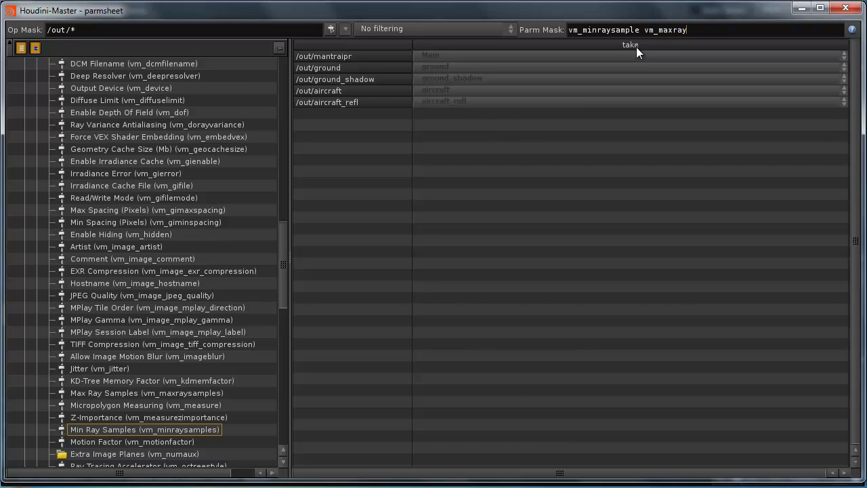
text(samples)
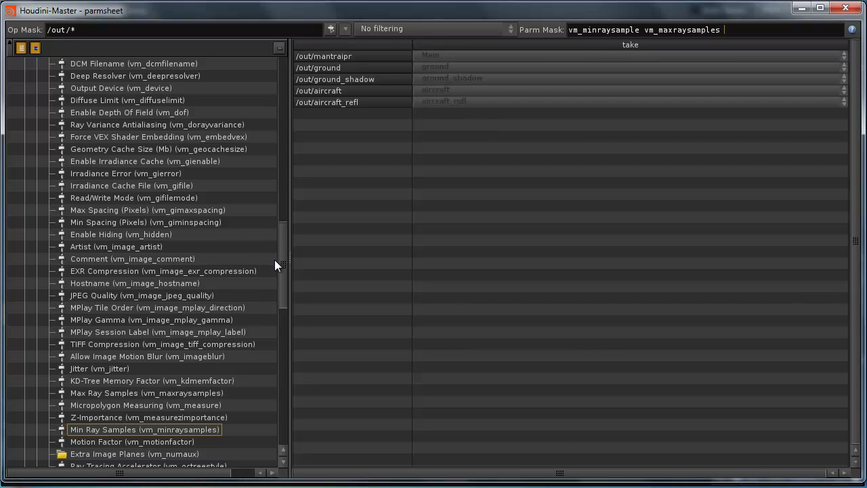
Find the pixel samples parameters, add vm_samplesx and vm_samplesy to the Parm Mask, and narrow the vm_maxraysamples column.
drag(280, 269, 287, 349)
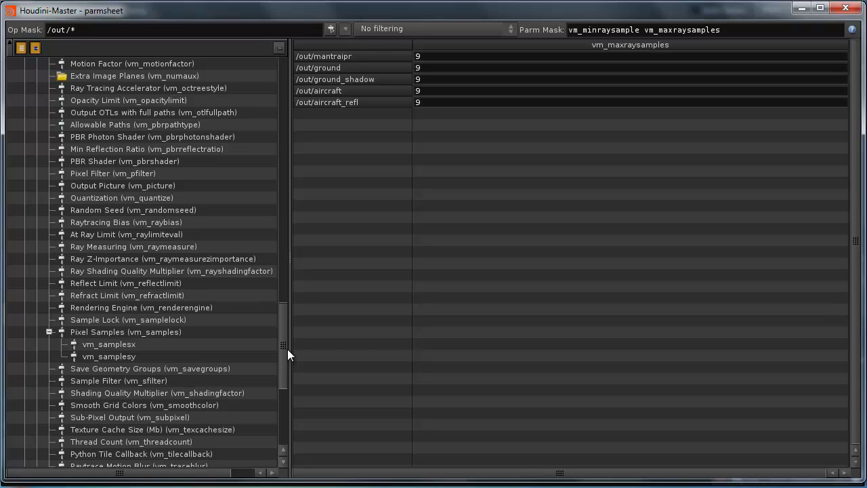
drag(288, 349, 283, 352)
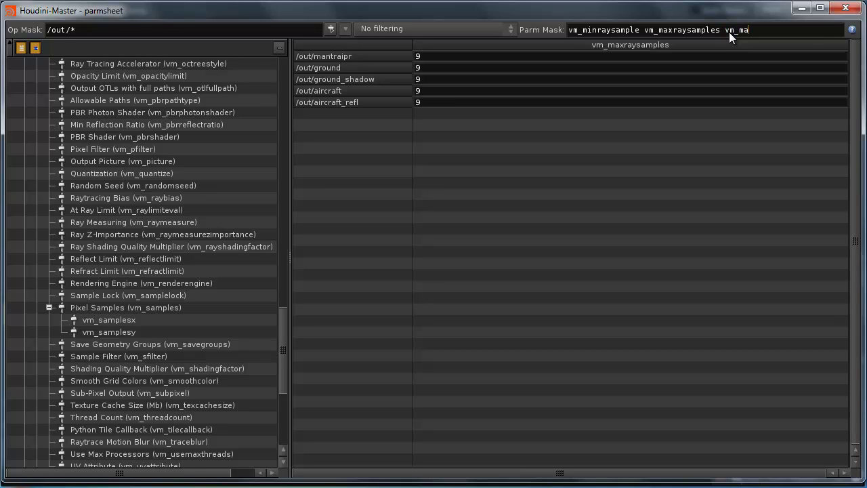
text(plesx vm_samplesy)
key(Return)
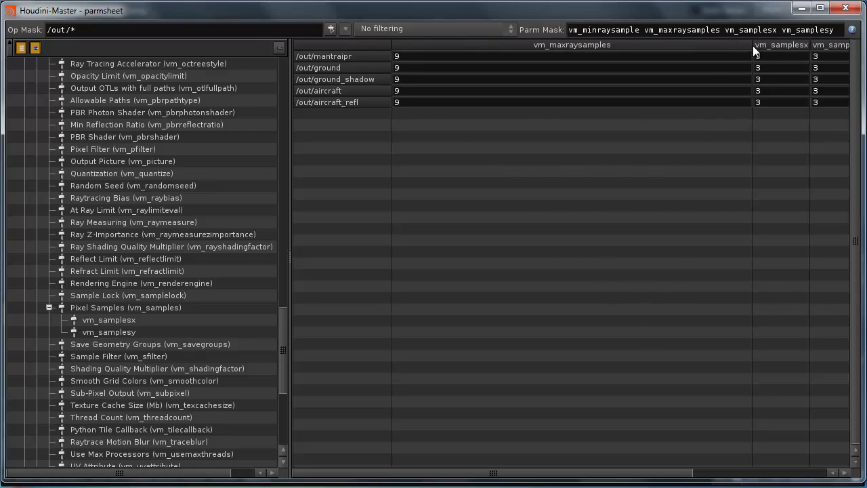
drag(754, 46, 451, 46)
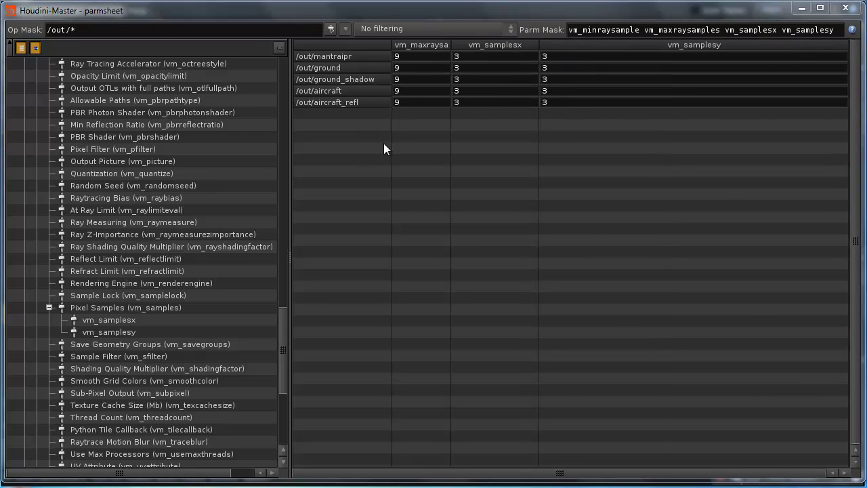
Correct the first Parm Mask entry to vm_minraysamples and narrow the vm_samplesx column.
click(638, 31)
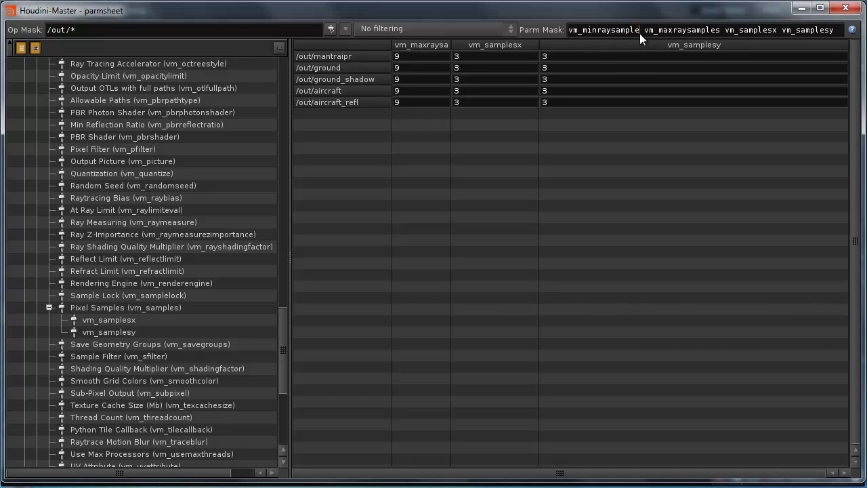
text(s)
key(Return)
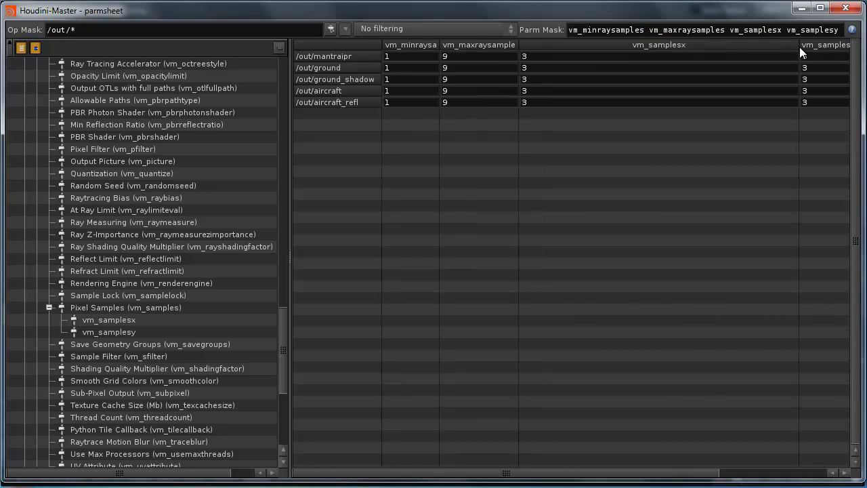
drag(800, 48, 611, 52)
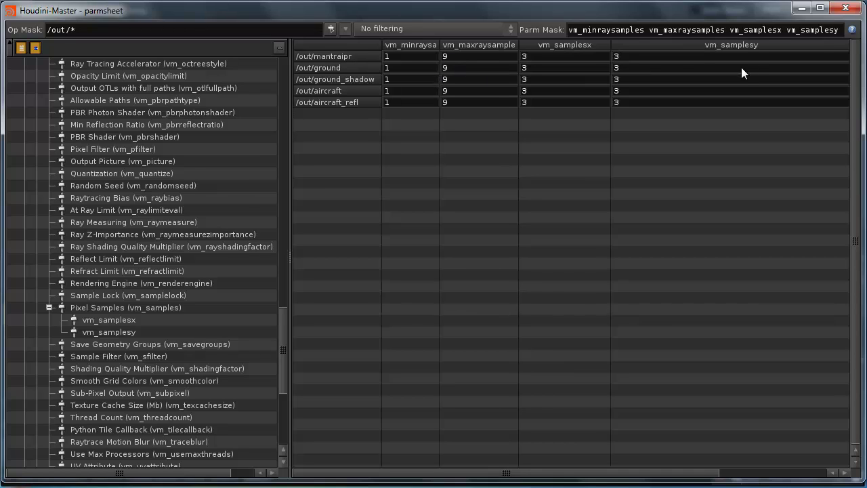
Select each render node's row and each sampling column in turn, ending with the whole vm_minraysamples column.
click(347, 102)
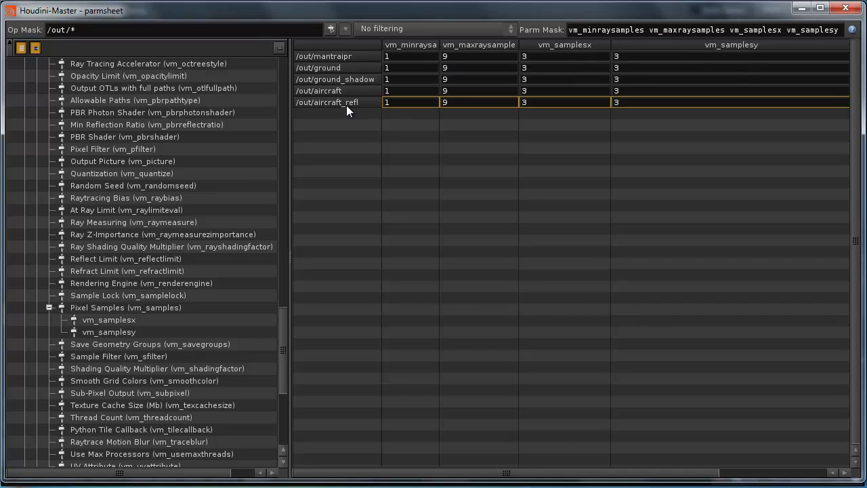
click(347, 89)
click(344, 79)
click(344, 68)
click(346, 57)
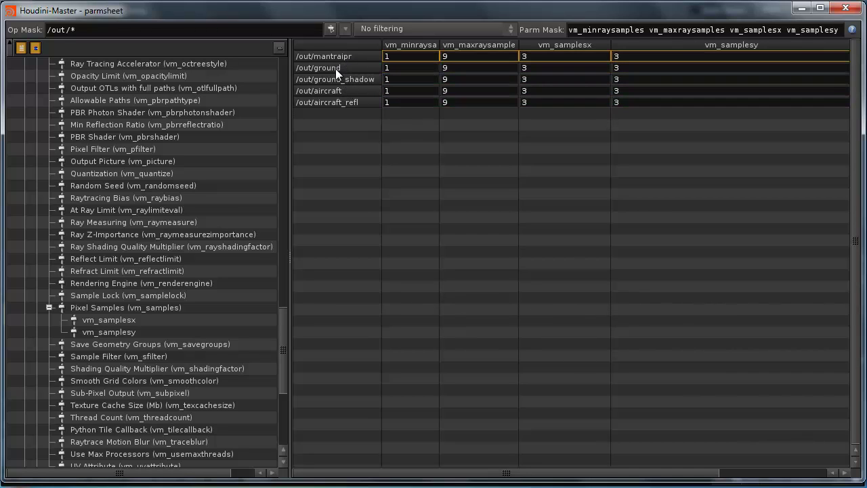
click(409, 44)
click(487, 44)
click(548, 45)
click(643, 46)
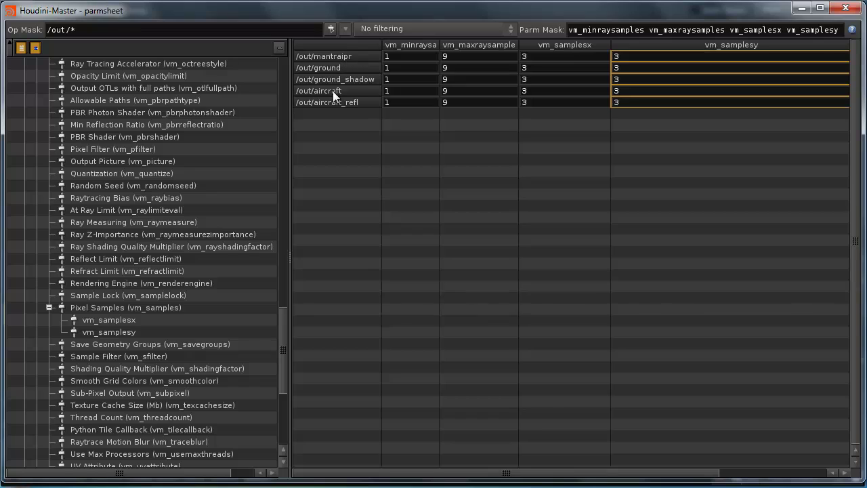
click(410, 46)
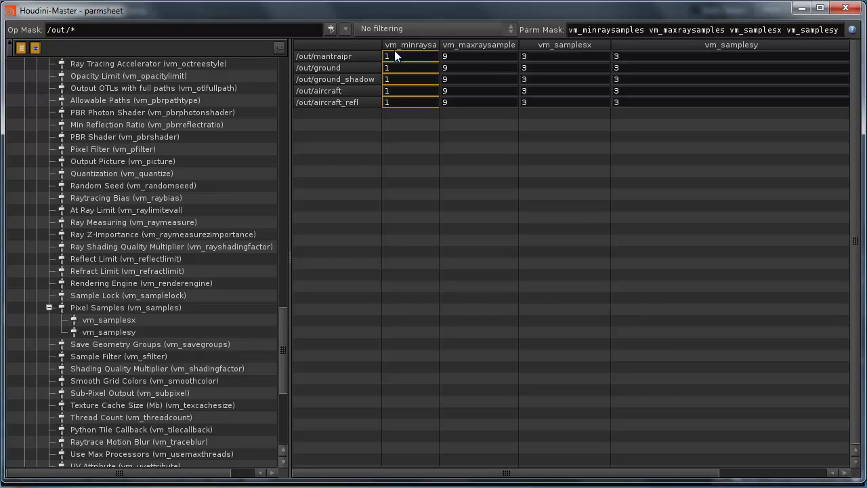
Set vm_minraysamples to 2 and vm_maxraysamples to 12 for all render nodes at once.
text(2)
key(Return)
click(495, 45)
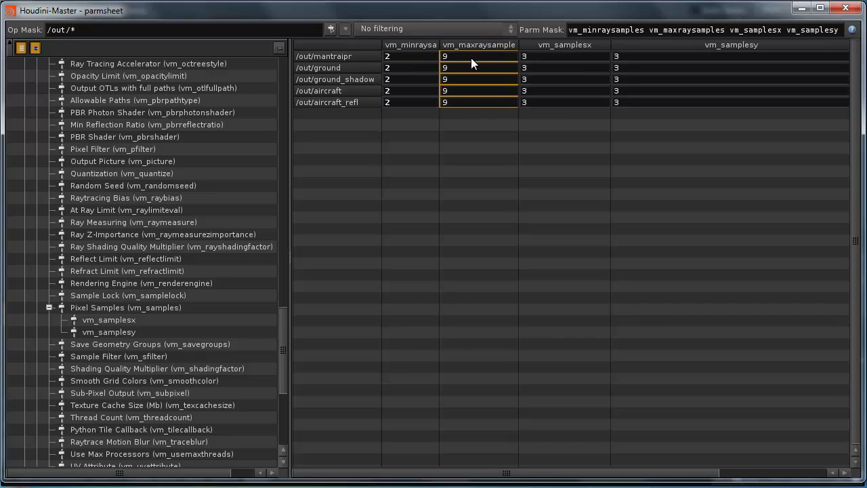
double_click(450, 57)
text(12)
key(Return)
Set both vm_samplesx and vm_samplesy to 8 for all render nodes at once.
click(543, 46)
shift+click(680, 43)
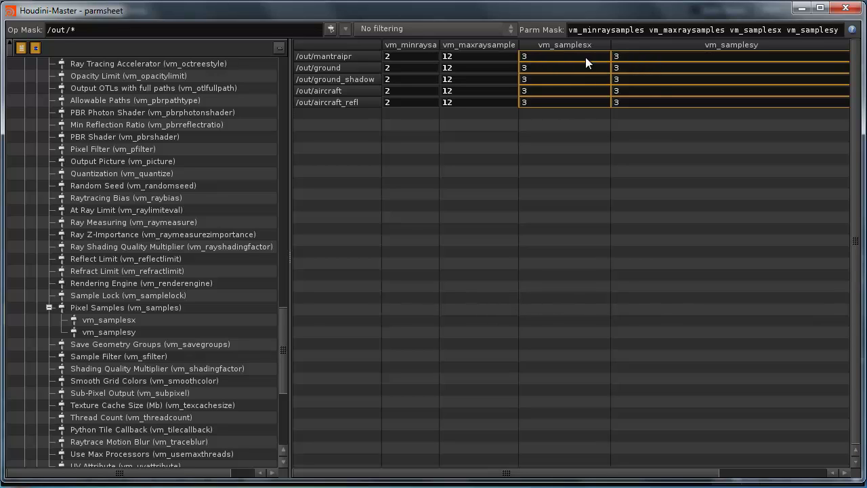
double_click(542, 57)
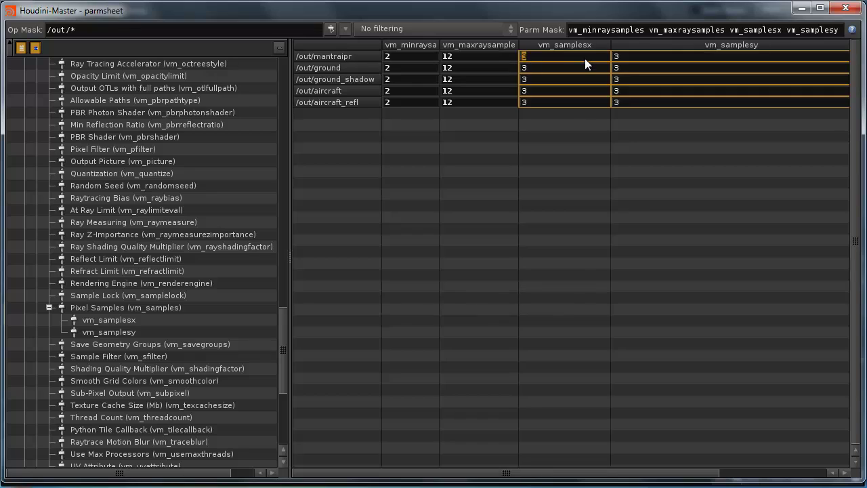
text(8)
key(Return)
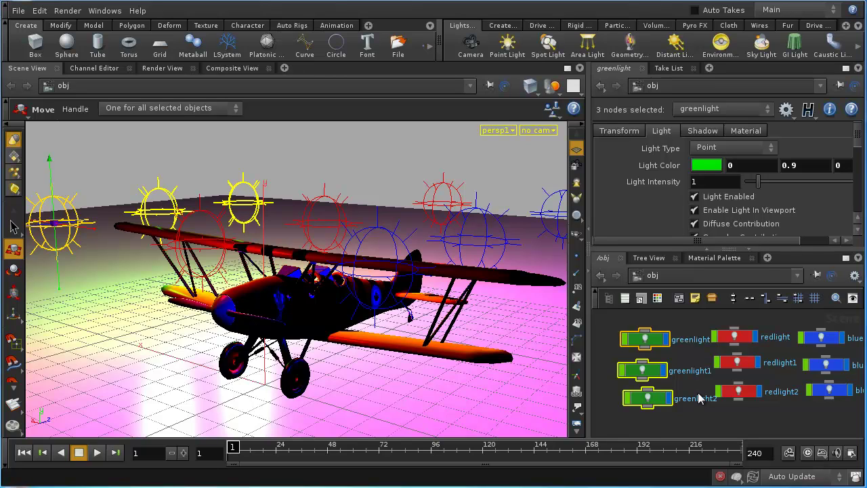
Clear the light selection in the obj network and open the Bundle List window, moved clear of the main menu.
click(752, 414)
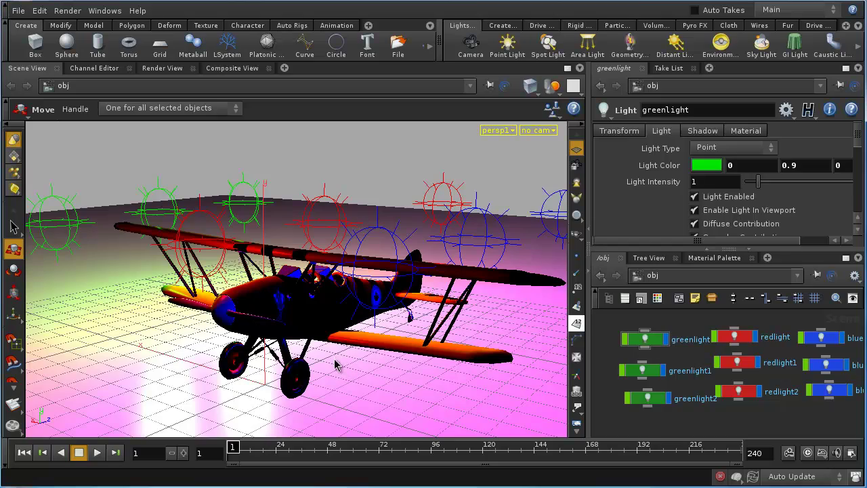
key(Escape)
mouse_move(344, 377)
mouse_down()
mouse_move(367, 380)
mouse_move(353, 380)
mouse_move(373, 394)
mouse_move(331, 376)
mouse_move(339, 364)
mouse_move(358, 363)
mouse_move(353, 359)
mouse_move(346, 381)
mouse_move(350, 374)
mouse_up()
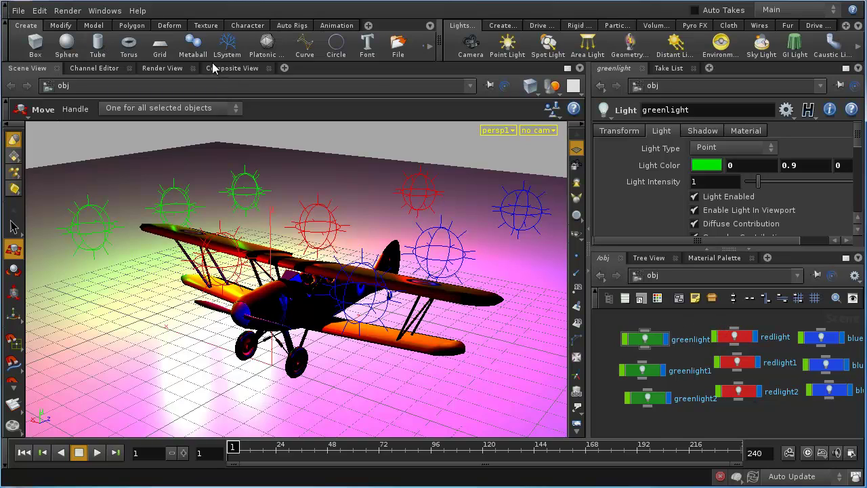
click(113, 11)
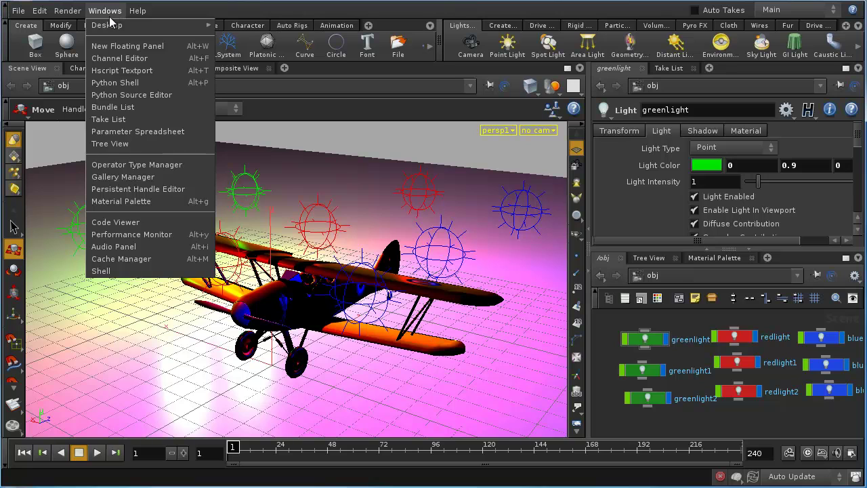
click(112, 107)
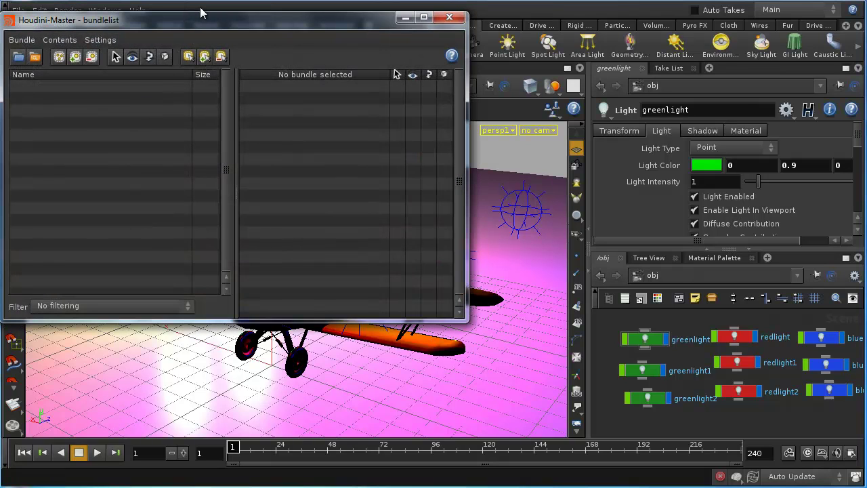
drag(199, 29, 259, 63)
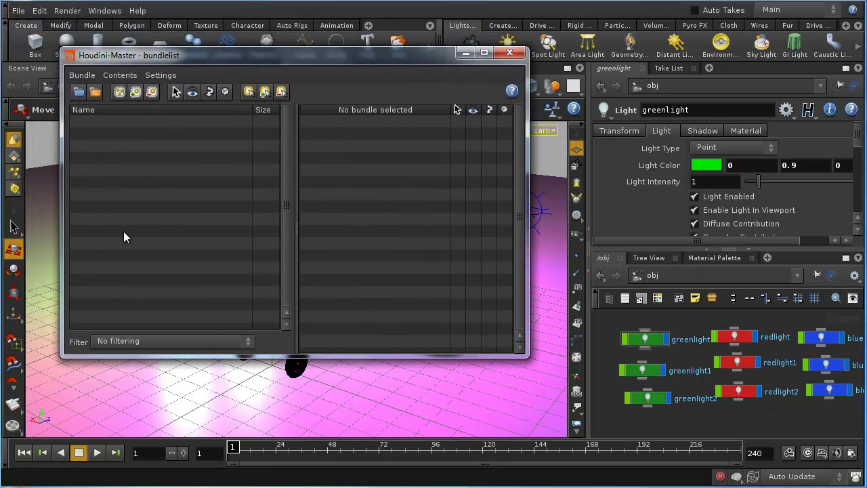
Create a new bundle and name it greenlights.
click(96, 93)
double_click(113, 123)
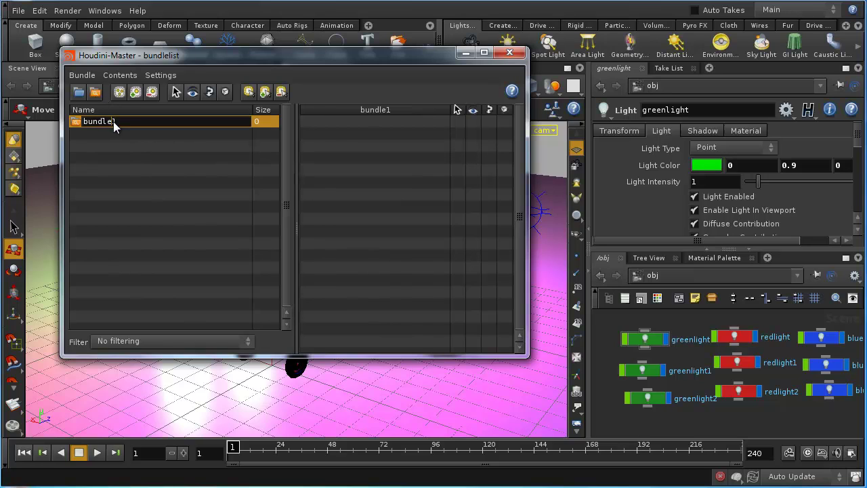
text(g)
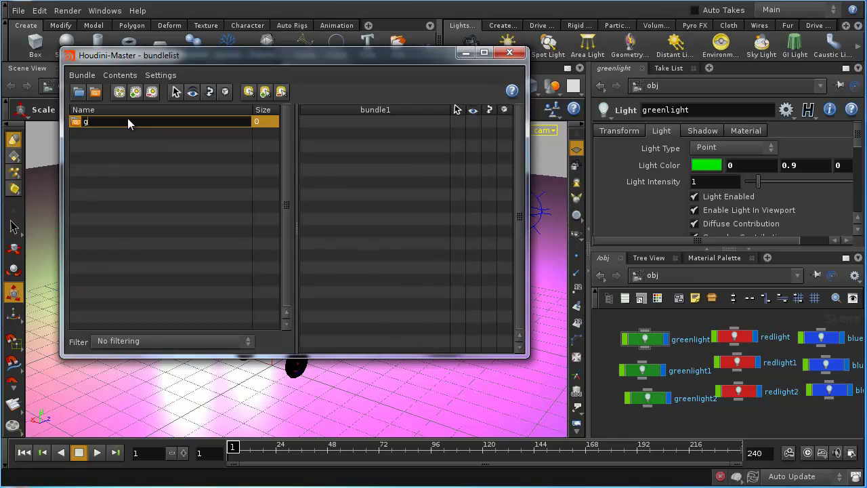
text(reenlights)
key(Return)
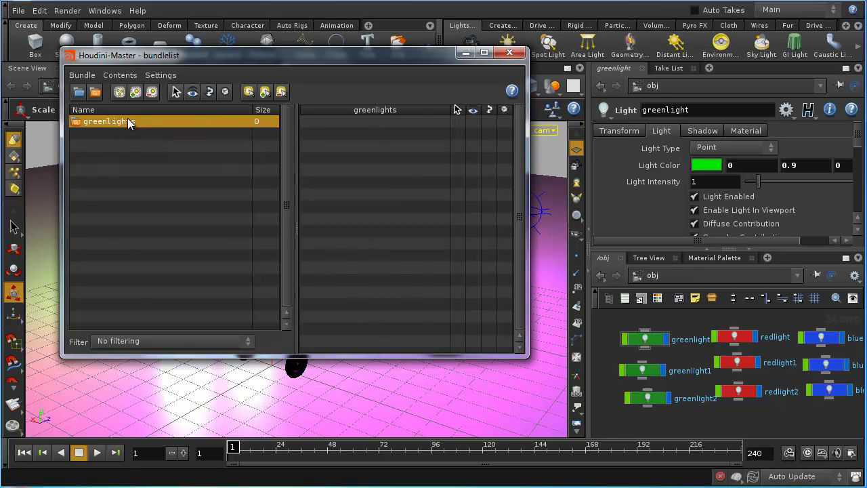
Create two more bundles and name them bluelights and redlights.
click(95, 92)
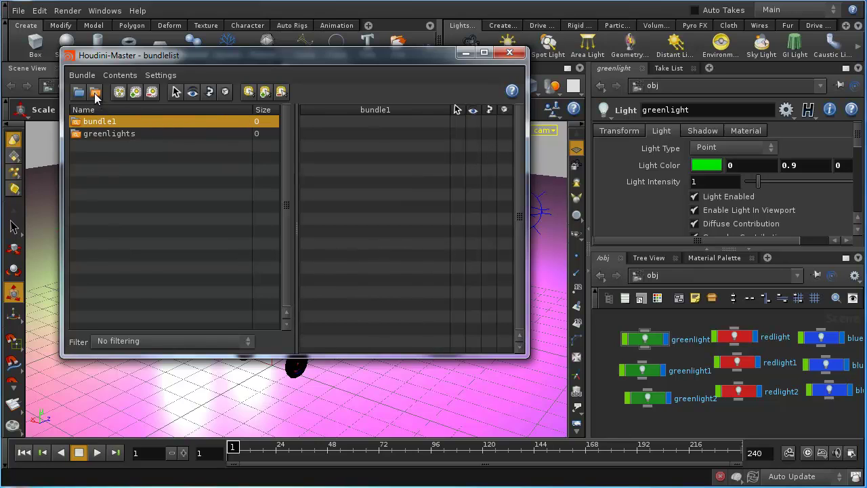
click(95, 93)
double_click(112, 133)
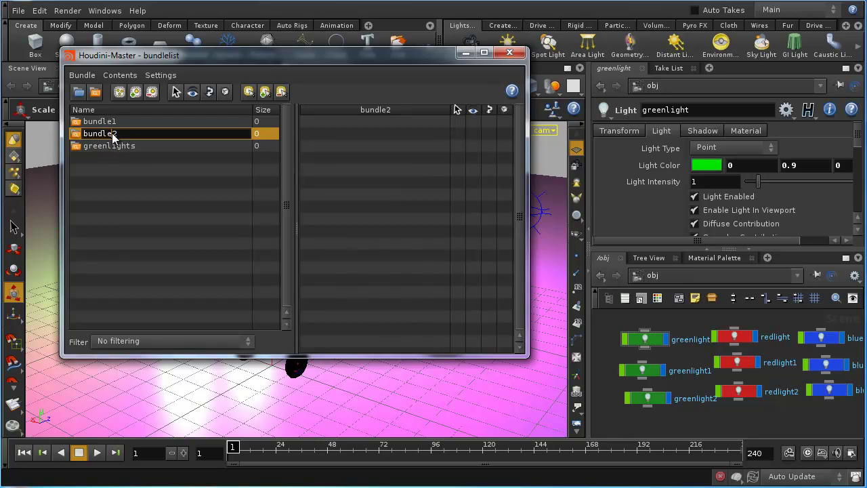
text(bluelights)
key(Return)
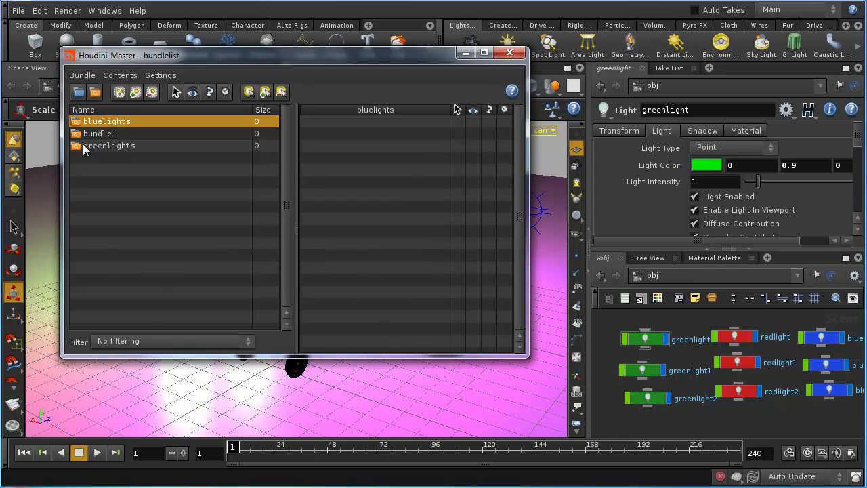
double_click(130, 134)
text(redlights)
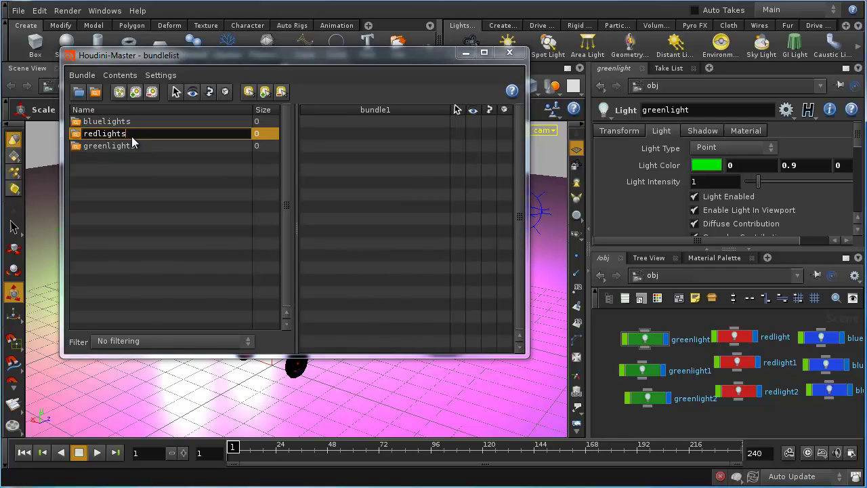
key(Return)
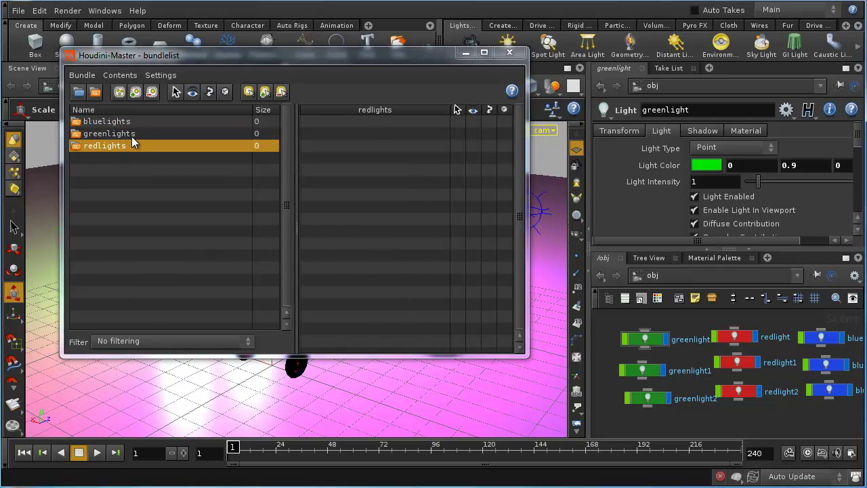
Add the nodes greenlight, greenlight1 and greenlight2 to the greenlights bundle.
drag(610, 316, 679, 417)
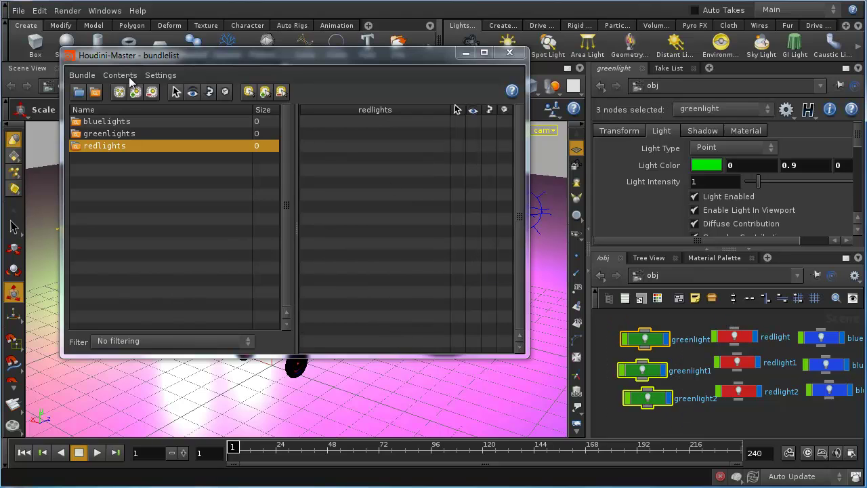
click(109, 135)
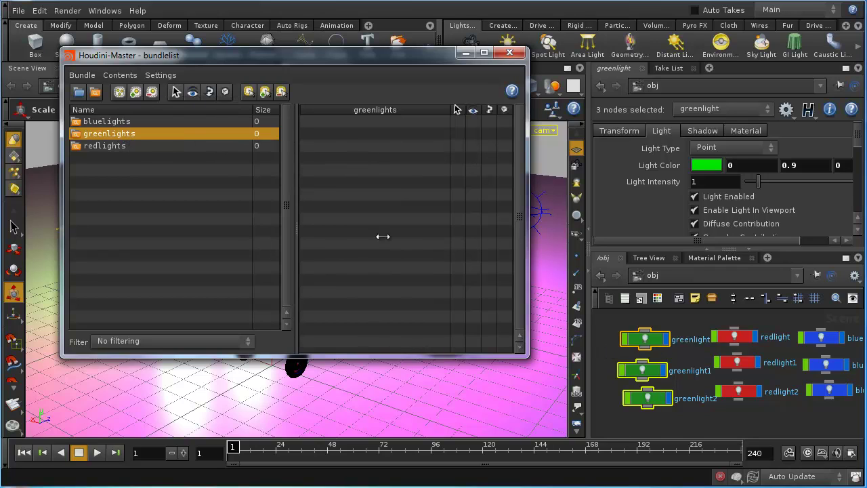
click(137, 93)
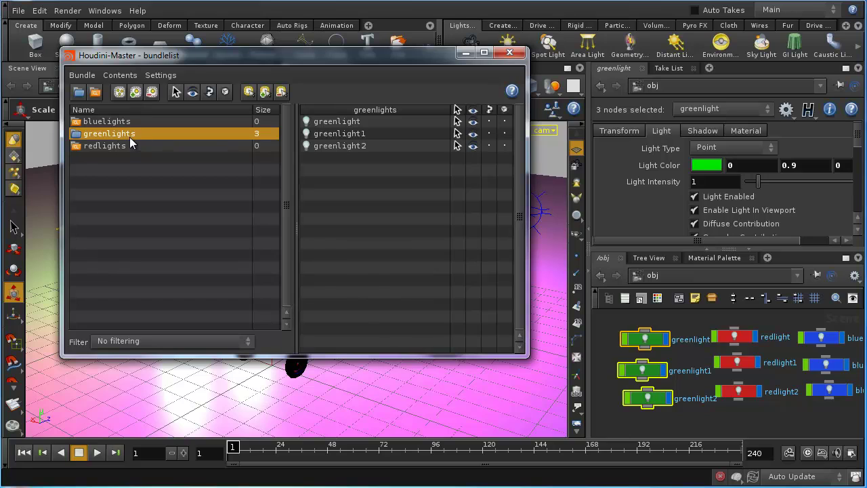
Add the nodes bluelight, bluelight1 and bluelight2 to the bluelights bundle.
click(136, 123)
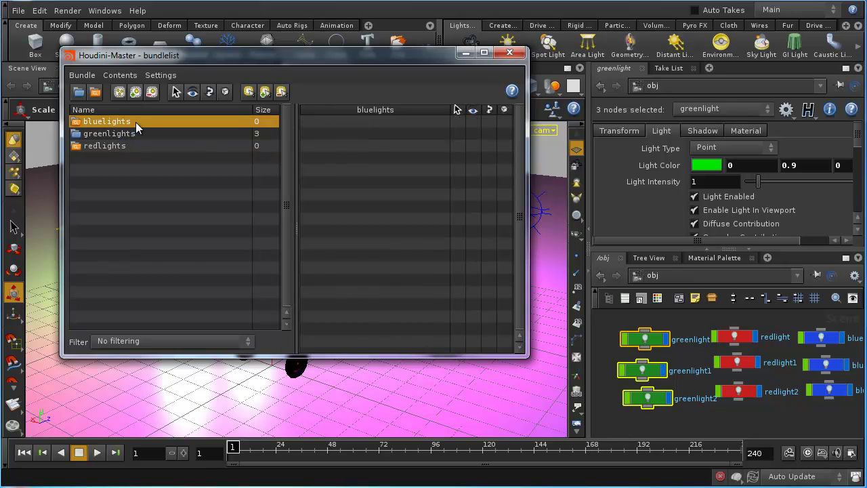
click(125, 146)
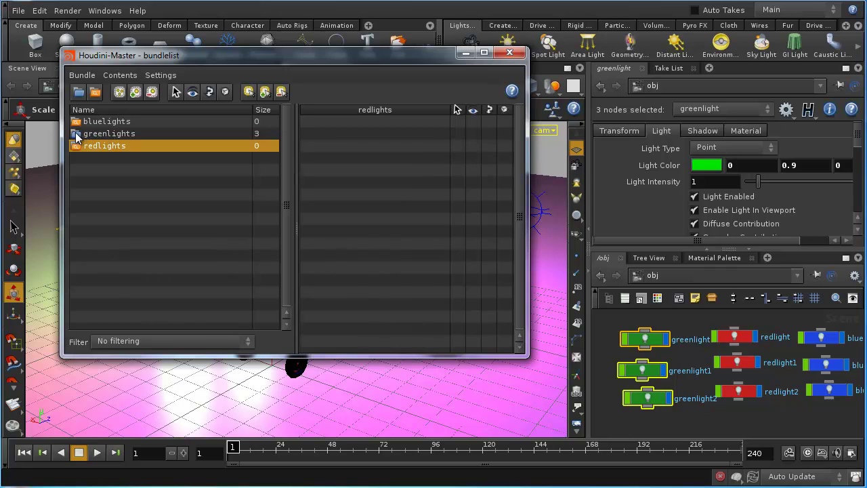
click(123, 135)
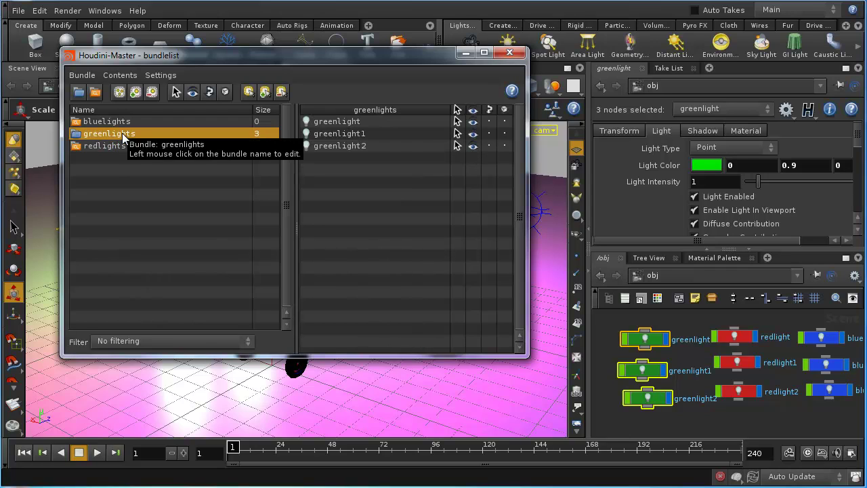
click(117, 123)
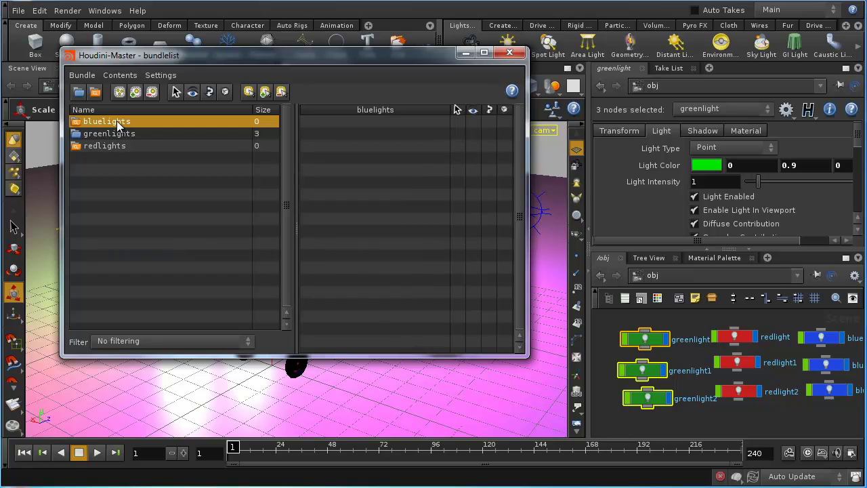
drag(790, 318, 846, 412)
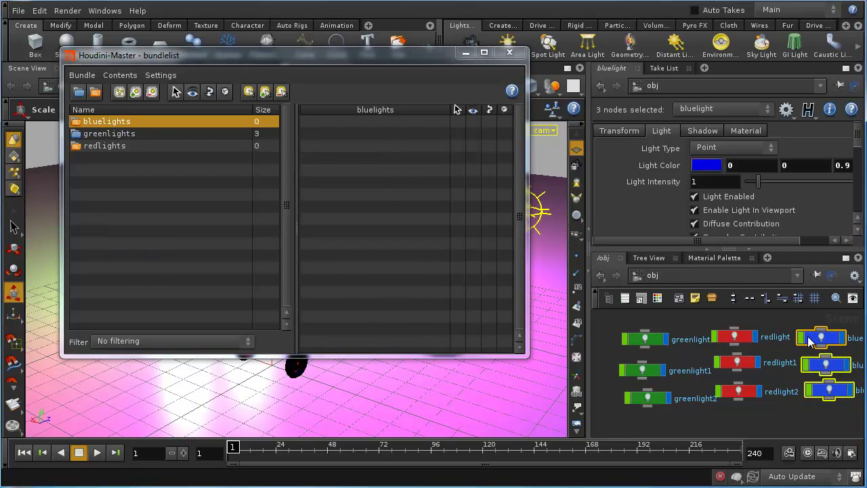
click(136, 92)
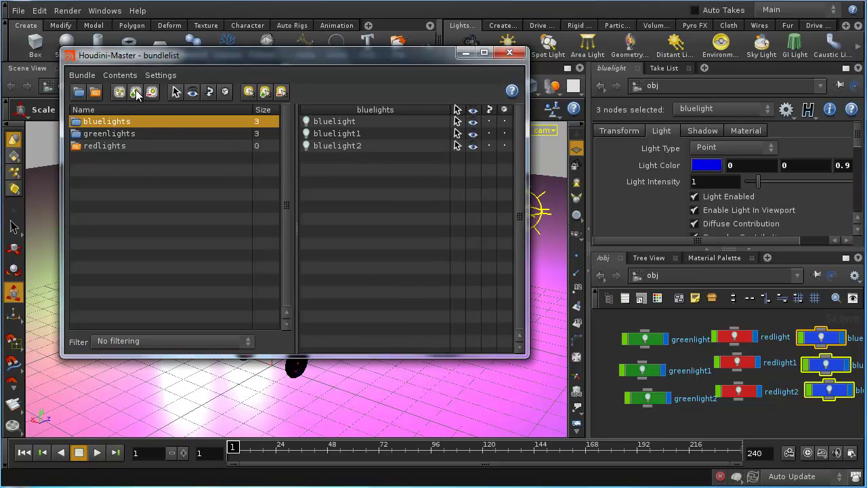
Add the nodes redlight, redlight1 and redlight2 to the redlights bundle.
click(118, 146)
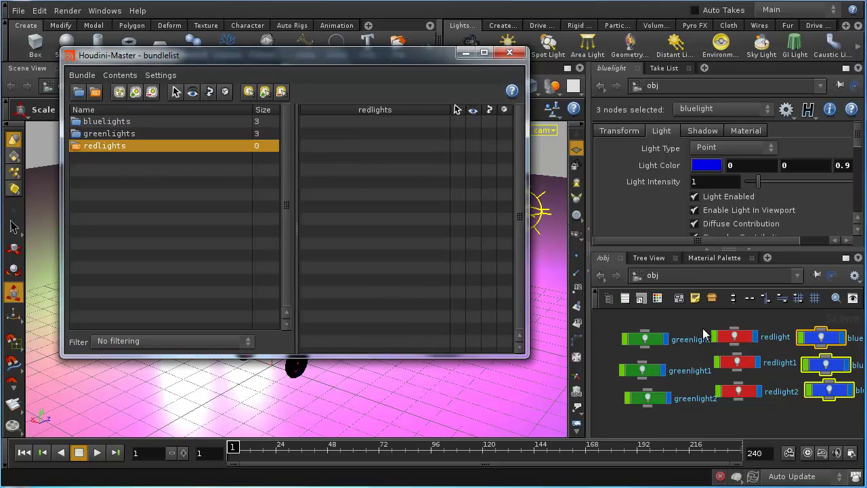
drag(696, 320, 774, 420)
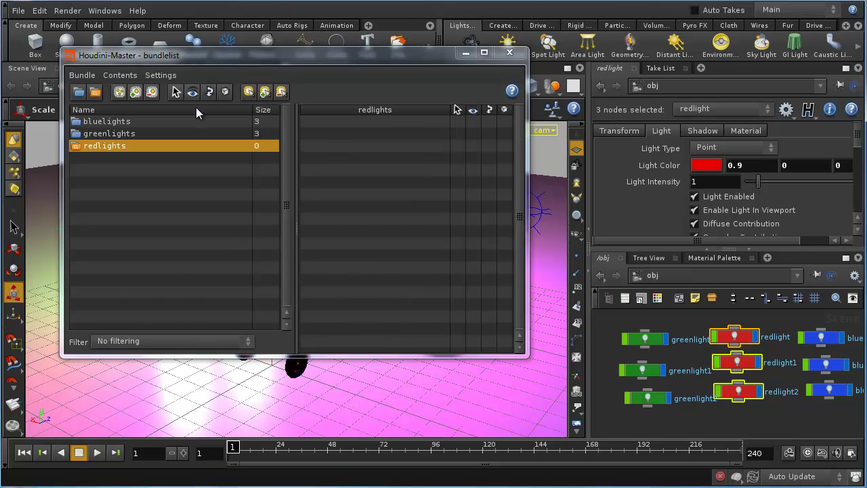
click(135, 92)
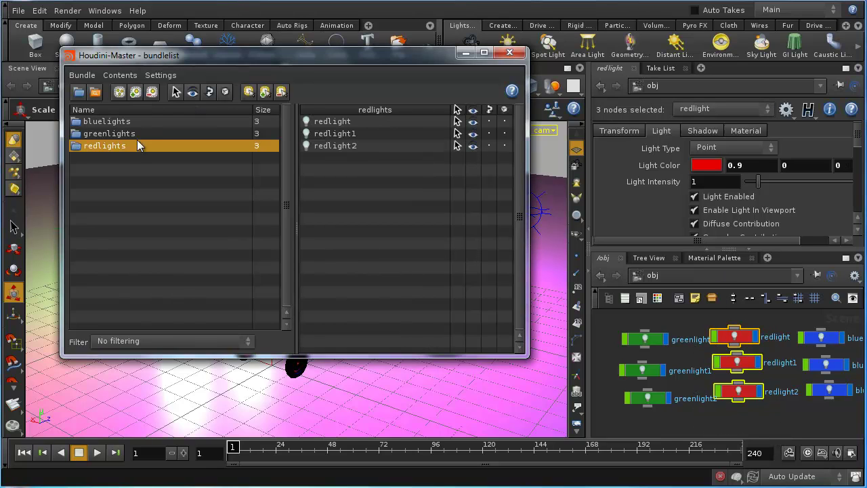
Check the contents of the bluelights, greenlights and redlights bundles and close the Bundle List.
click(138, 124)
click(138, 134)
click(141, 122)
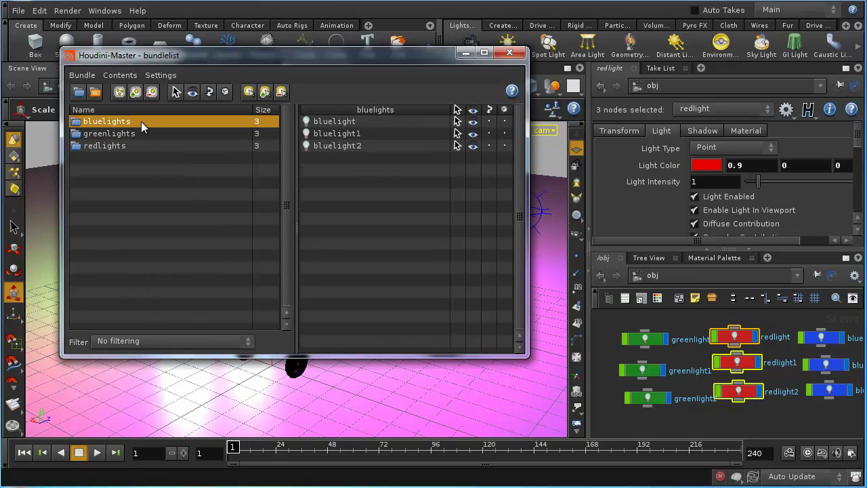
click(138, 134)
click(137, 145)
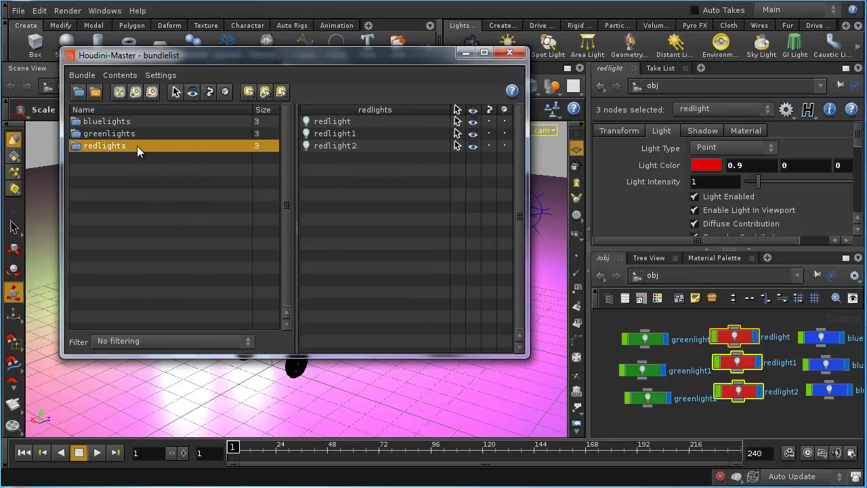
click(509, 52)
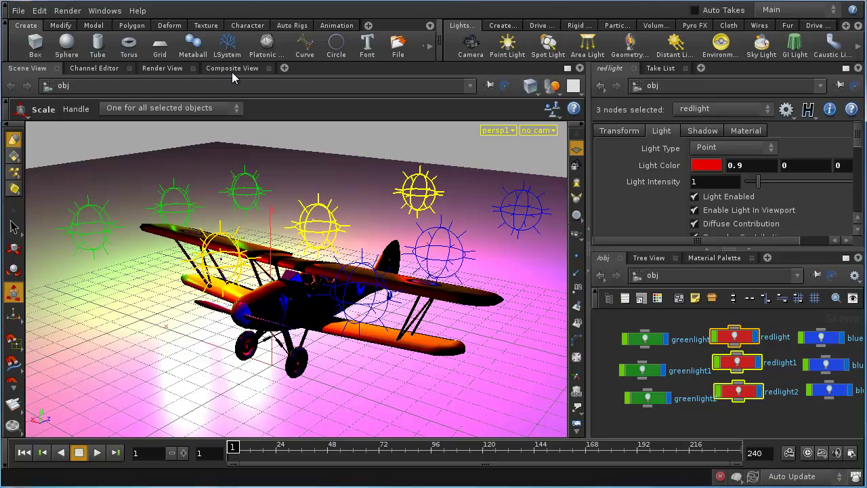
Show the aircraft render in the Render View and switch the network editor to the out network.
click(162, 69)
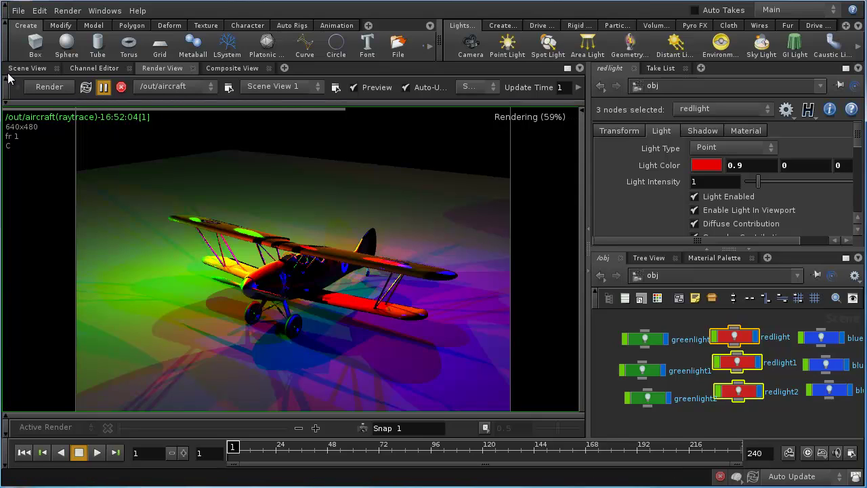
click(696, 275)
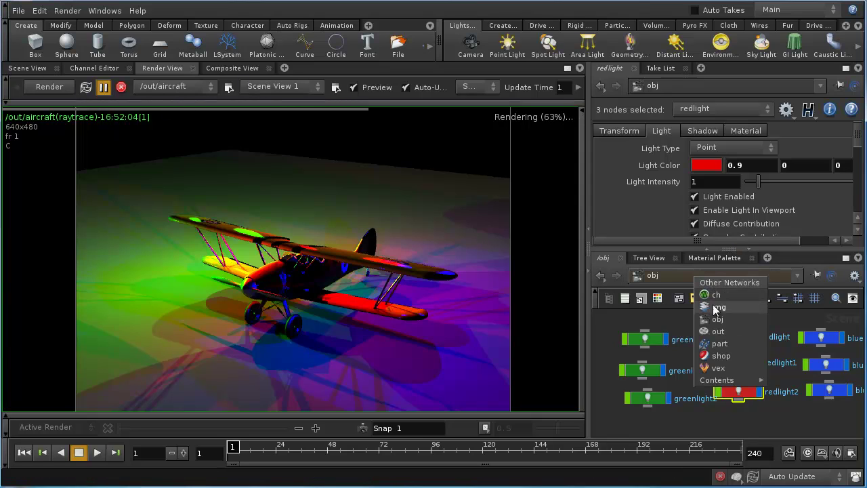
click(717, 331)
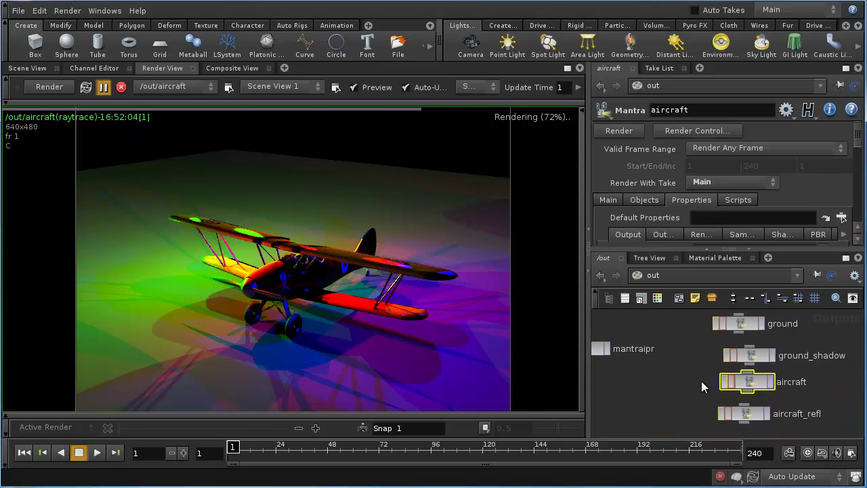
Move the aircraft render node next to mantraipr and delete the ground, ground_shadow and aircraft_refl nodes.
drag(763, 379, 637, 378)
drag(695, 312, 795, 427)
key(Delete)
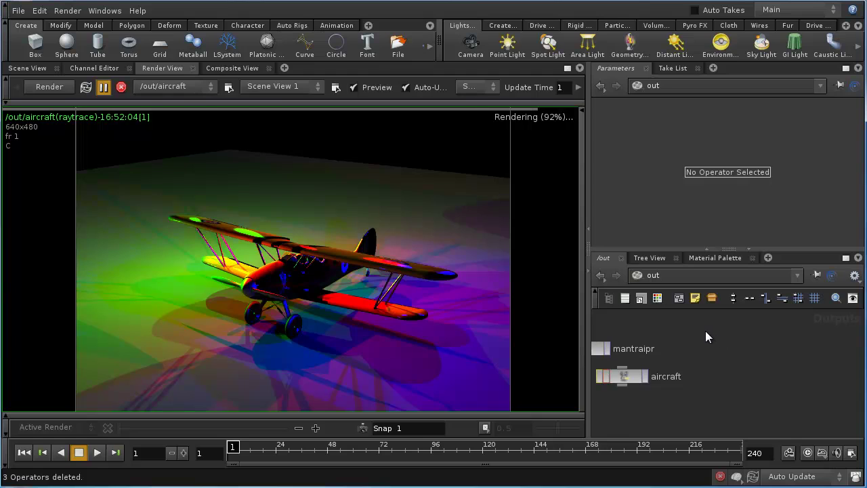
Add a new Mantra render node to the out network.
key(Tab)
mouse_move(741, 429)
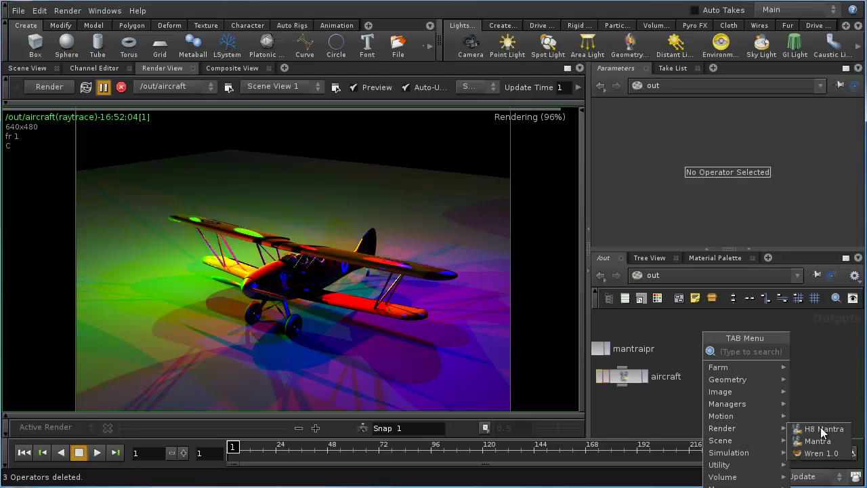
click(821, 441)
click(760, 347)
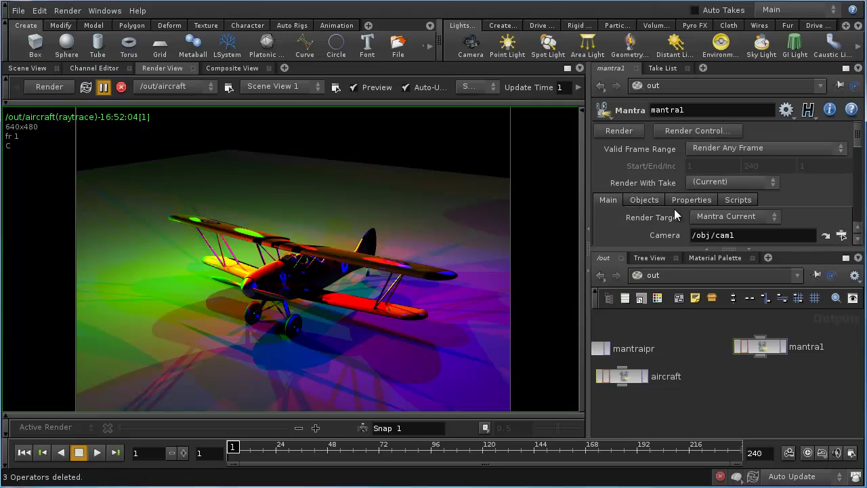
Show the new Mantra node's object and light settings and rename the node greenlights.
click(644, 200)
scroll(645, 199, down, 2)
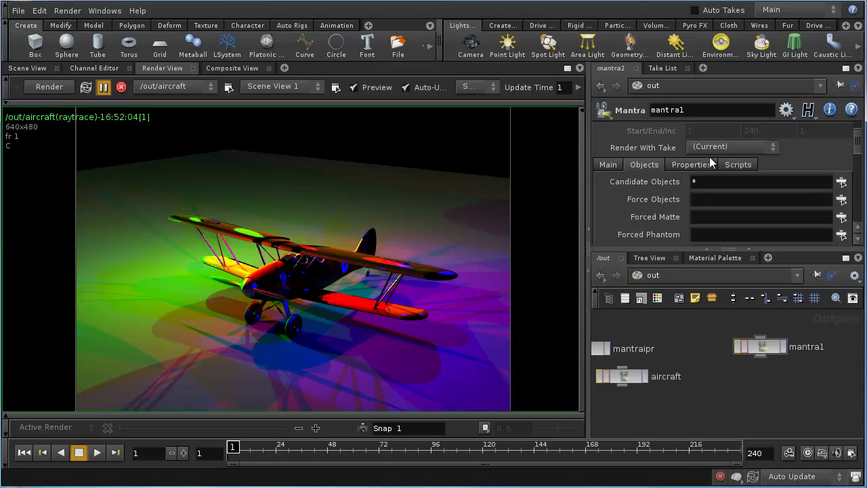
scroll(695, 201, down, 2)
scroll(697, 203, down, 4)
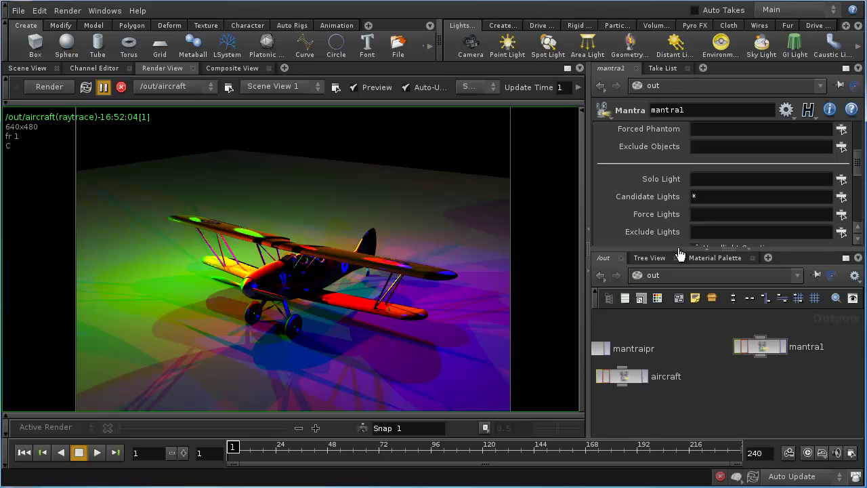
click(804, 347)
drag(827, 346, 763, 353)
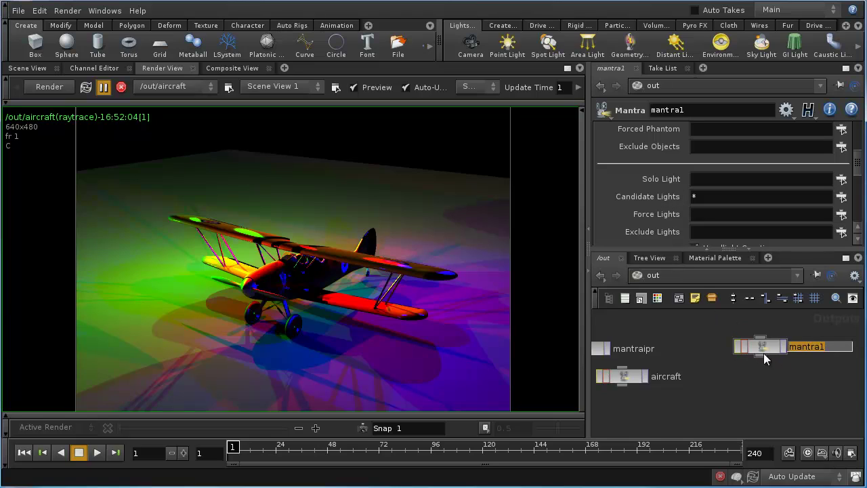
text(gree)
text(nlights)
key(Return)
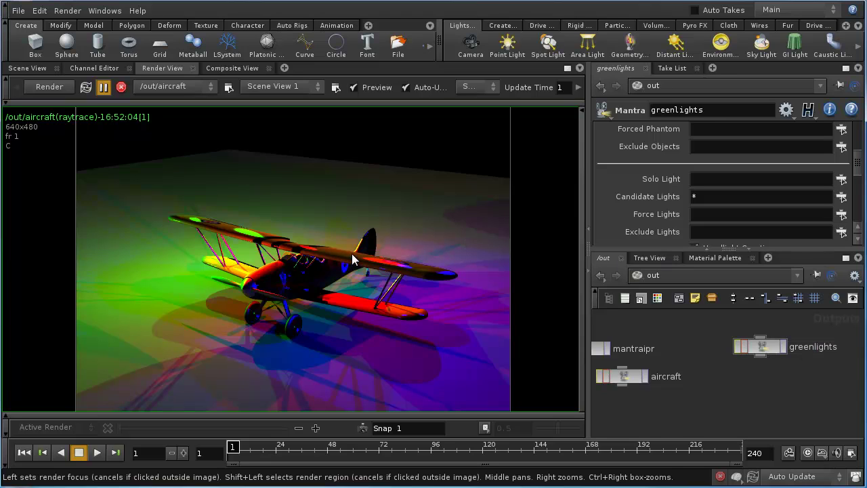
double_click(693, 199)
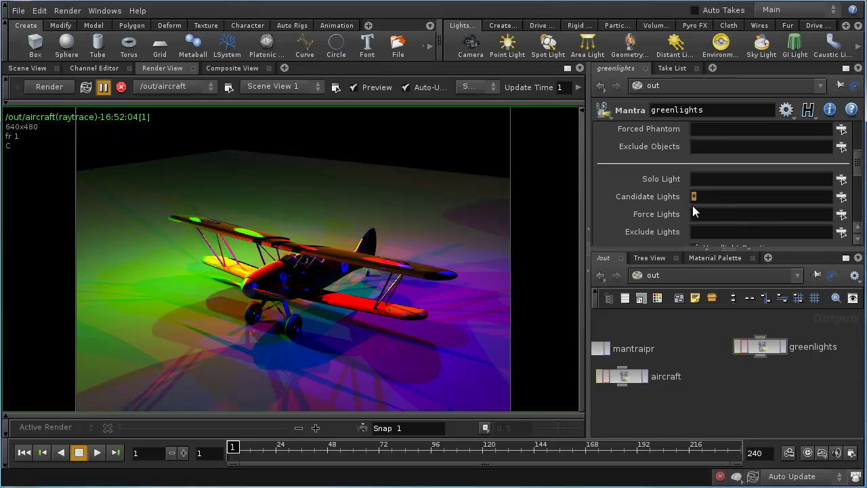
text(@greenlights)
key(Return)
Check the bundle names in the Bundle List and close it.
click(107, 10)
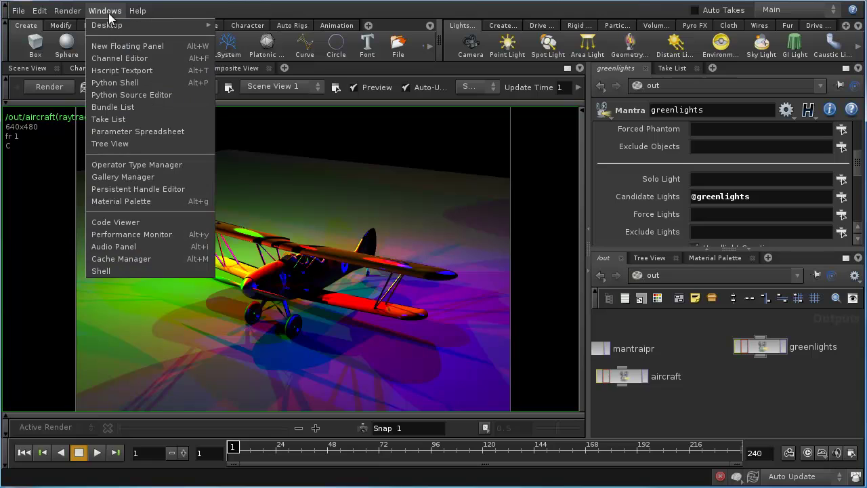
click(120, 107)
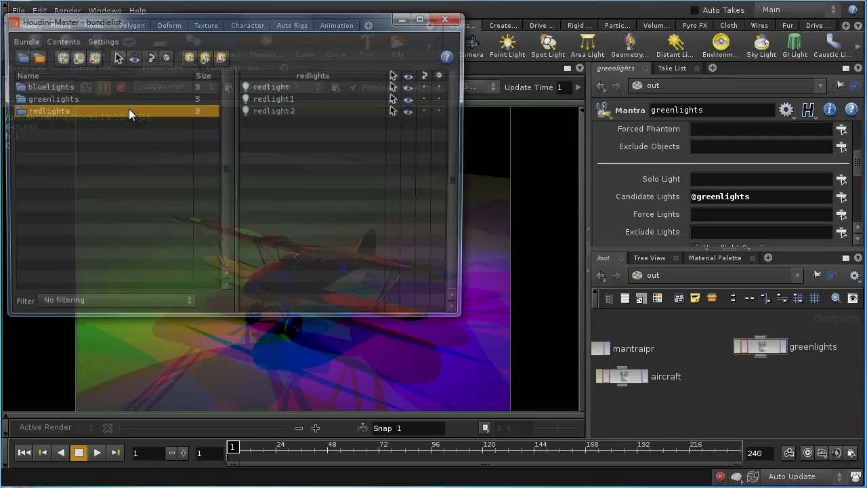
click(449, 18)
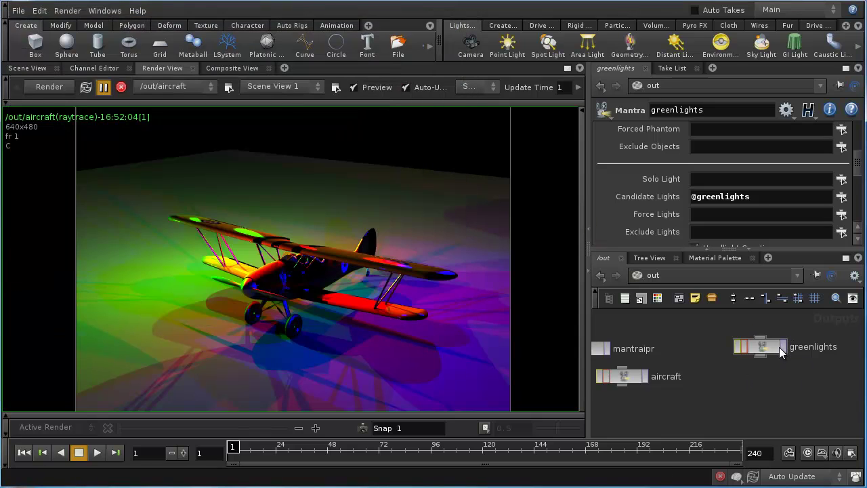
Duplicate the greenlights render node twice and arrange the copies below the original.
key(ctrl+c)
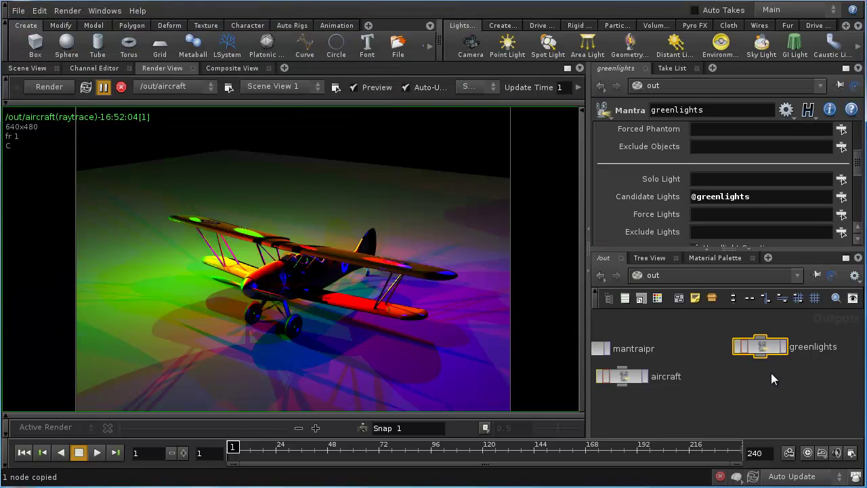
key(ctrl+v)
key(ctrl+v)
drag(813, 379, 771, 377)
drag(854, 416, 769, 404)
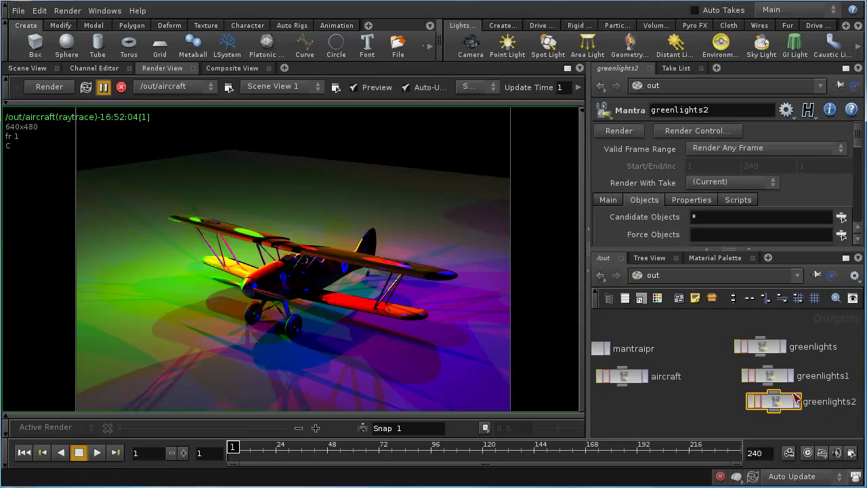
Rename the two copied render nodes redlights and bluelights.
double_click(854, 378)
text(redlights)
key(Return)
double_click(818, 402)
text(bluelights)
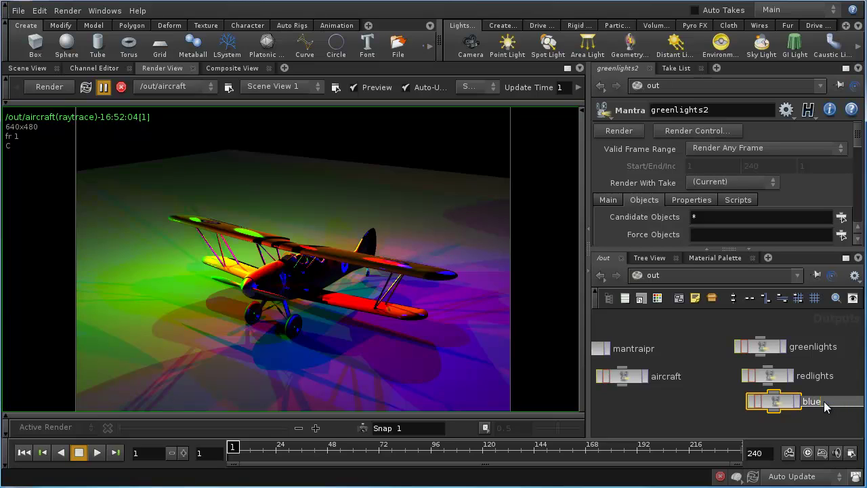
key(Return)
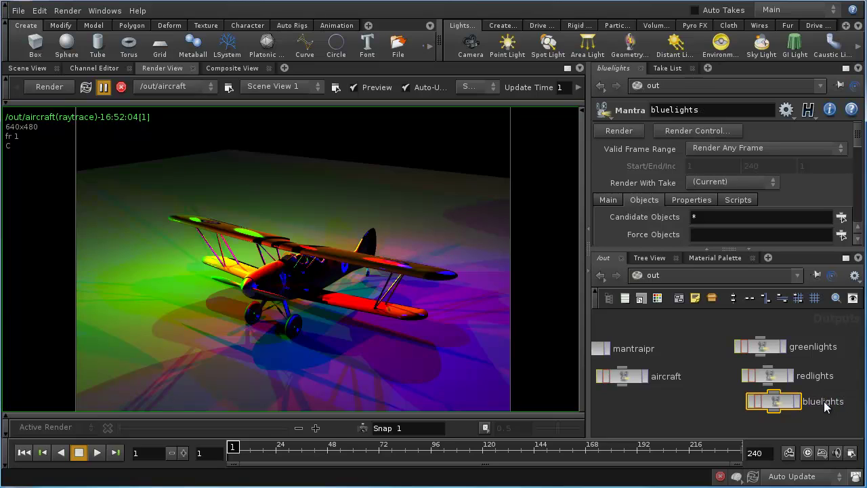
click(786, 377)
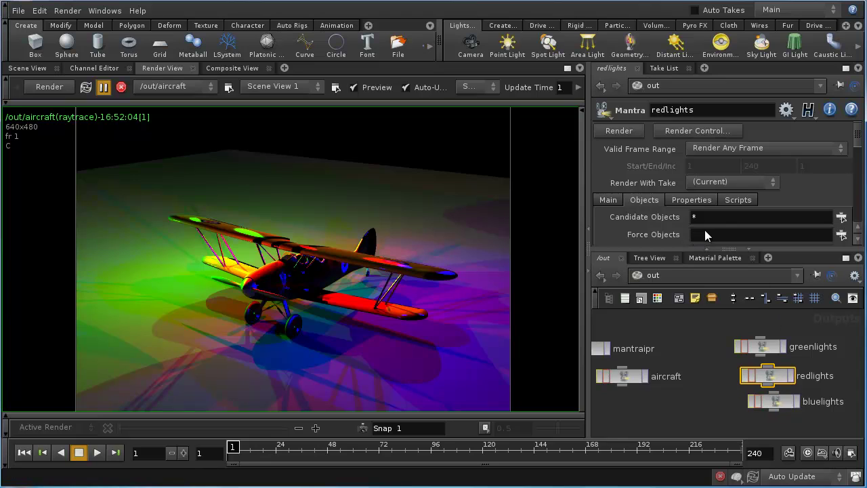
scroll(723, 224, down, 5)
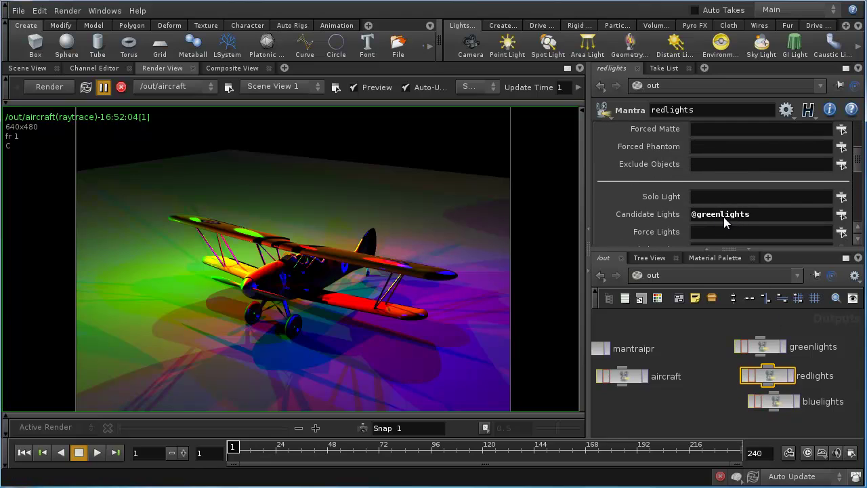
drag(701, 219, 696, 220)
text(red)
click(786, 400)
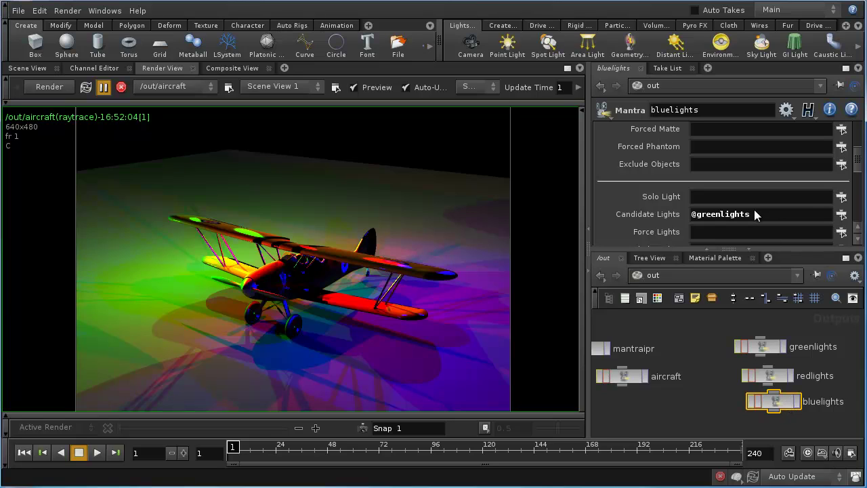
drag(720, 217, 698, 218)
text(blue)
Resume the paused preview in the Render View and render /out/greenlights followed by /out/redlights.
click(103, 87)
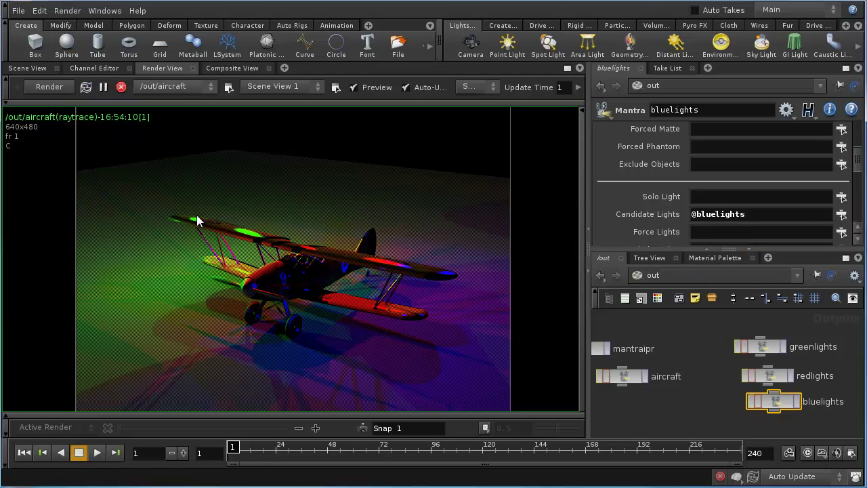
click(187, 88)
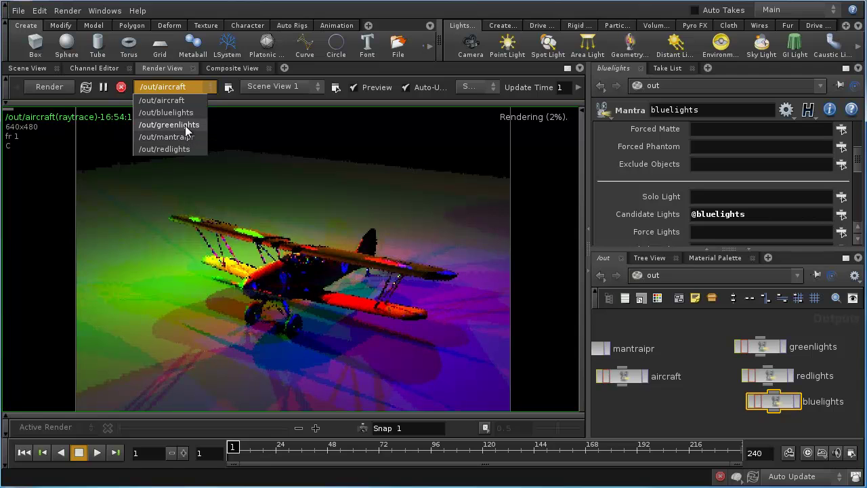
click(185, 125)
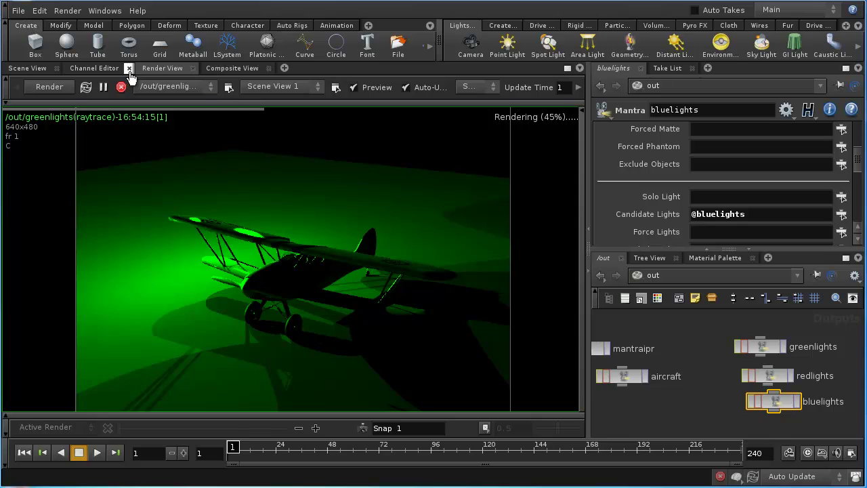
click(158, 86)
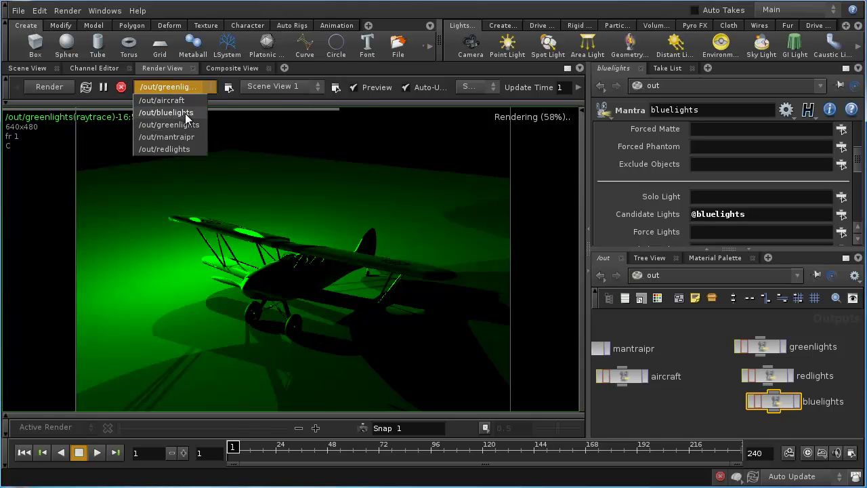
click(169, 149)
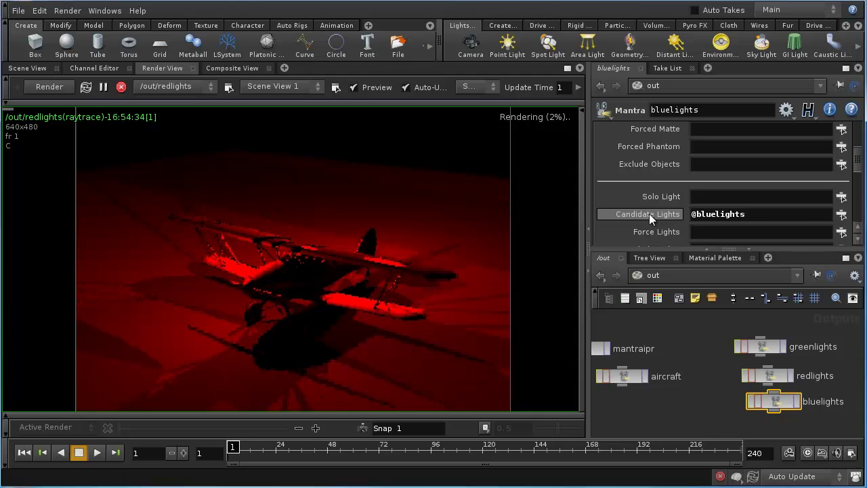
Move the greenlight node slightly away from redlight in the obj network and return to the out network.
click(681, 276)
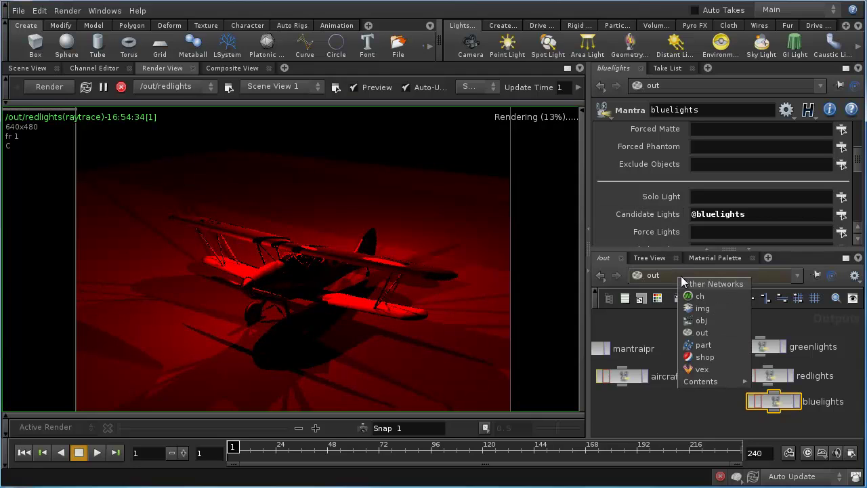
click(714, 320)
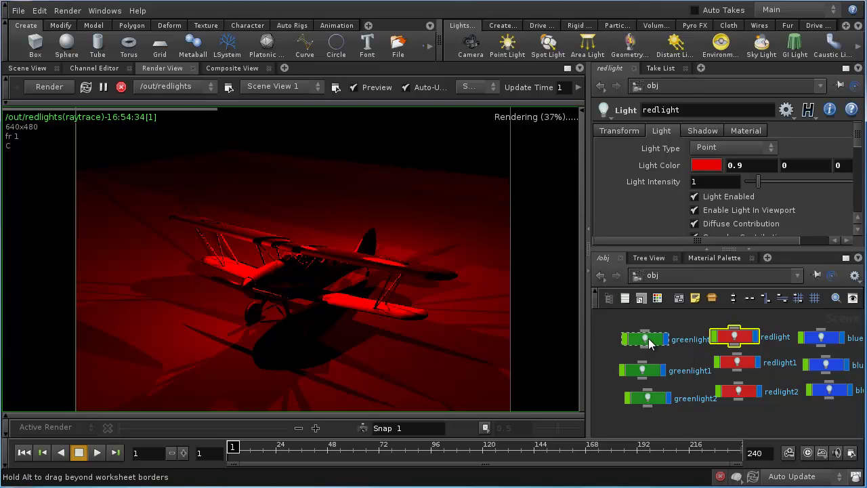
drag(650, 343, 637, 340)
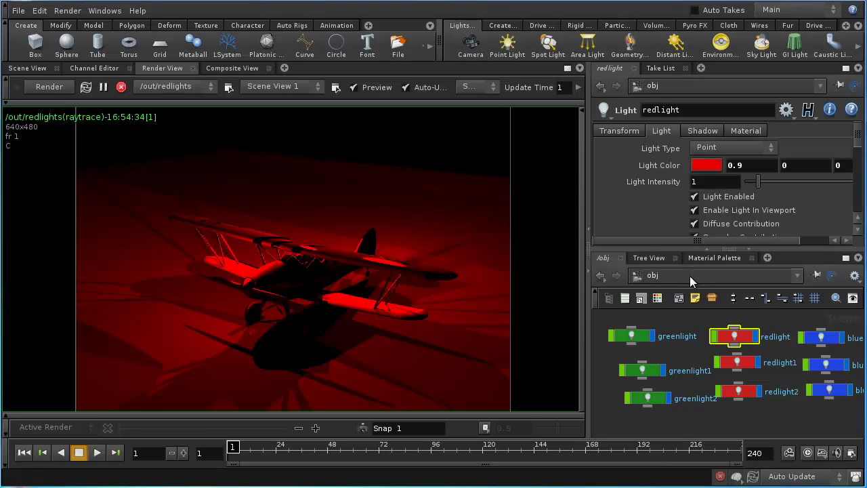
click(689, 276)
click(711, 333)
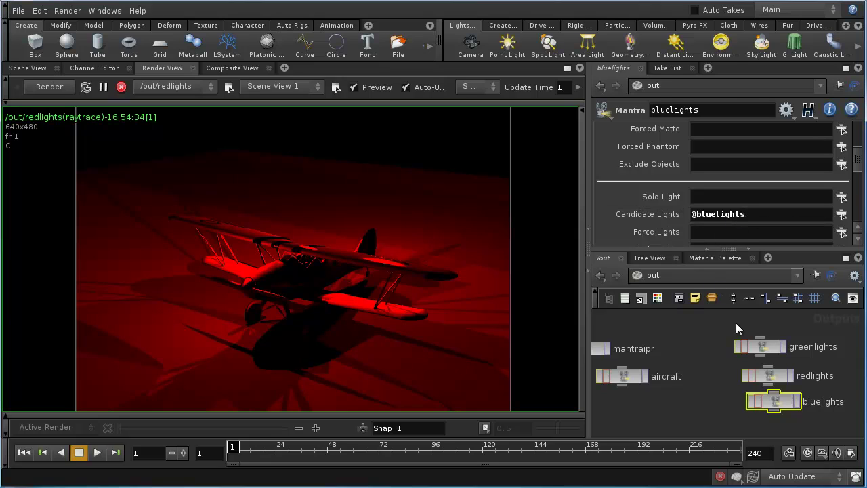
Set the redlights render node's Candidate Lights to * to include every light.
click(786, 378)
drag(753, 217, 605, 221)
text(*)
key(Return)
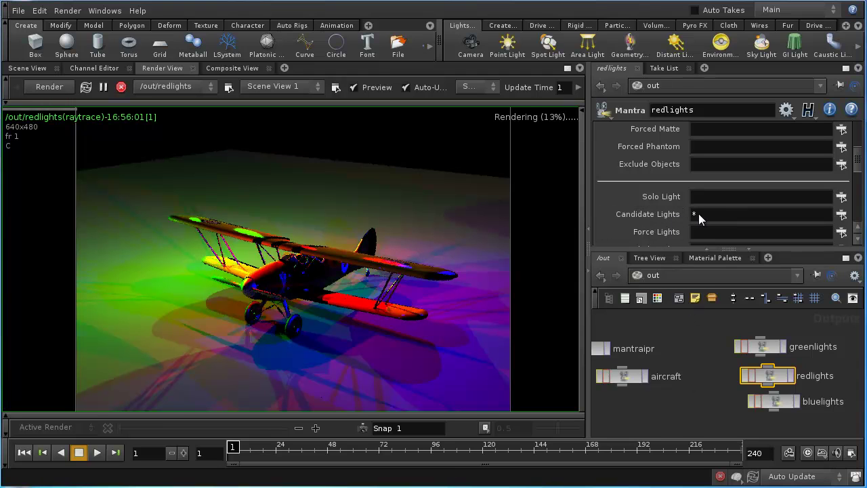
Replace the redlights node's Candidate Lights with redlight, redlight1 and redlight2, picked from the obj operators in the Operator Bundles chooser.
drag(708, 212, 685, 216)
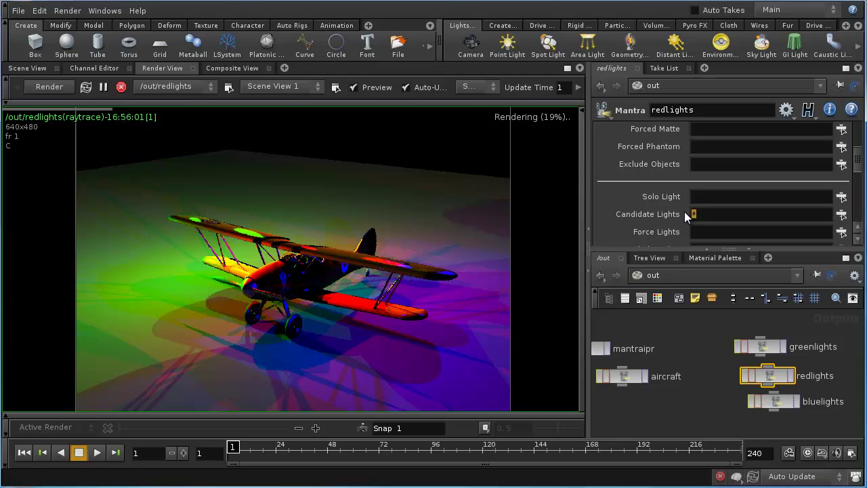
key(BackSpace)
key(Return)
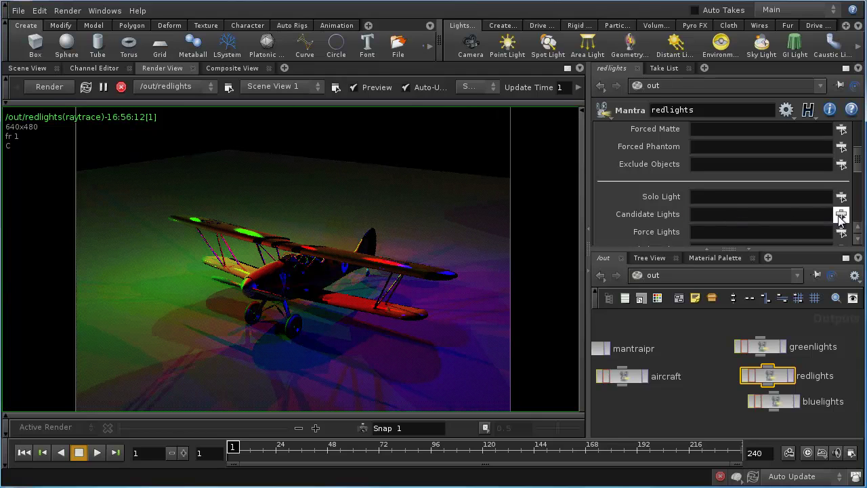
click(840, 214)
drag(857, 107, 338, 15)
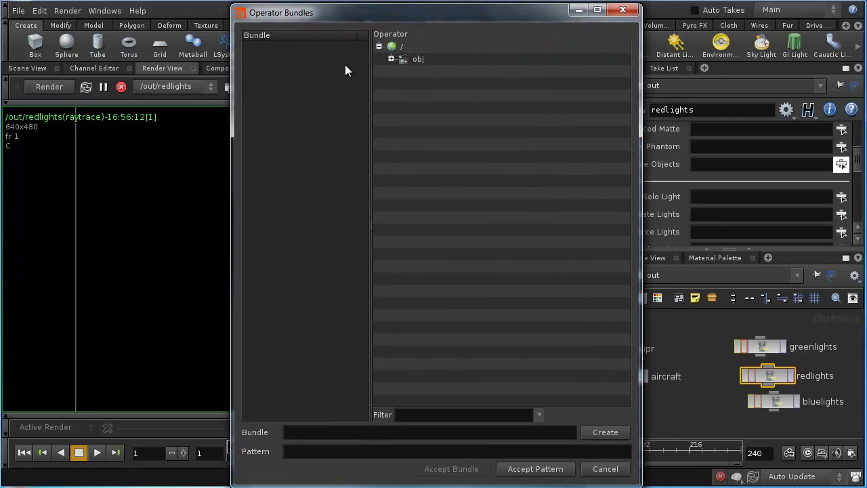
click(391, 59)
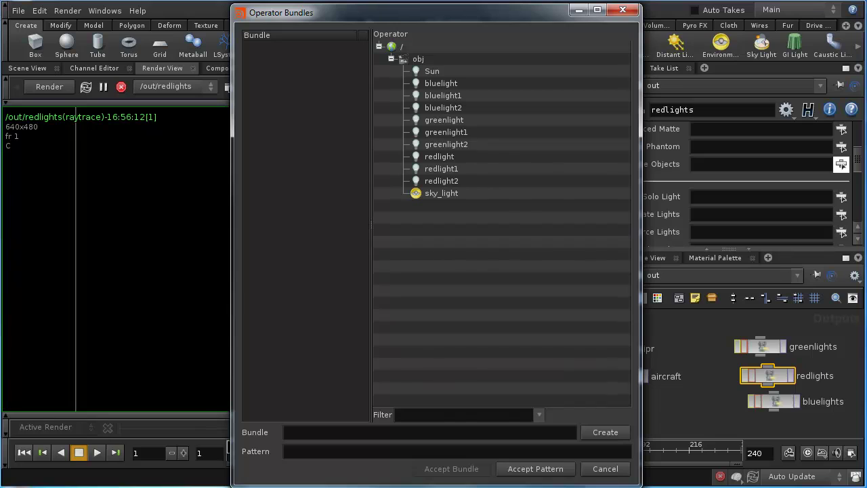
click(436, 158)
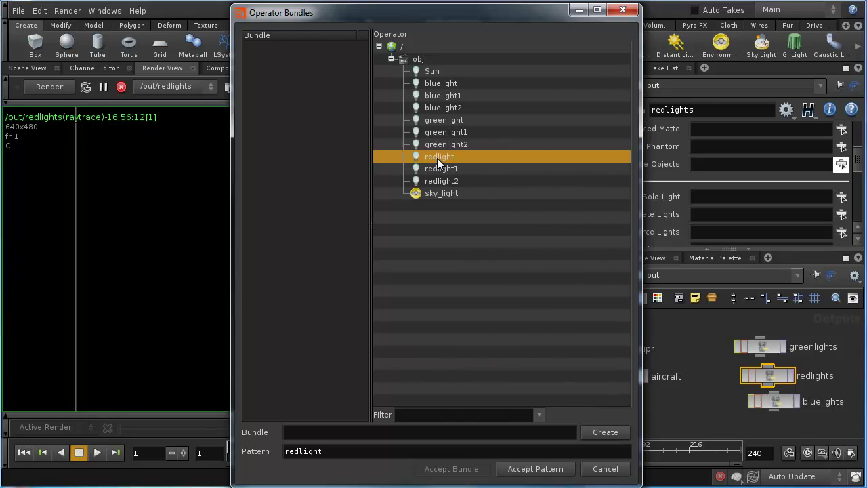
ctrl+click(438, 168)
ctrl+click(436, 180)
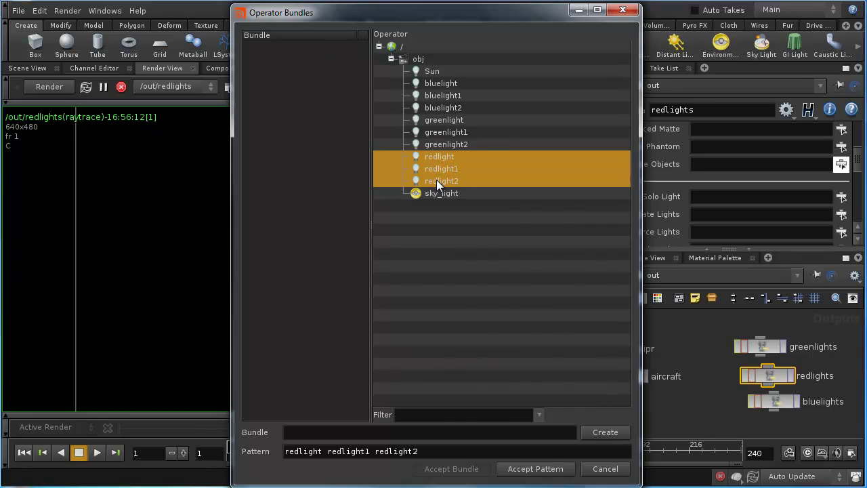
click(546, 470)
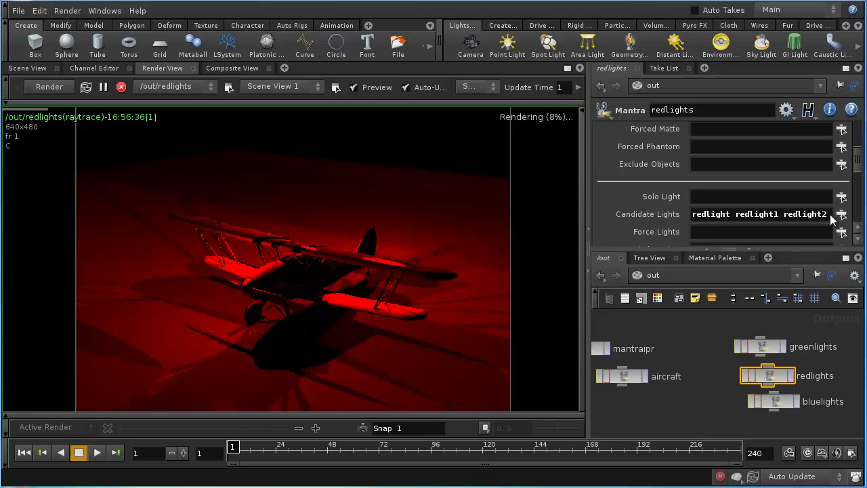
Replace the redlights node's Candidate Lights with redlight greenlight bluelight.
drag(827, 214, 689, 219)
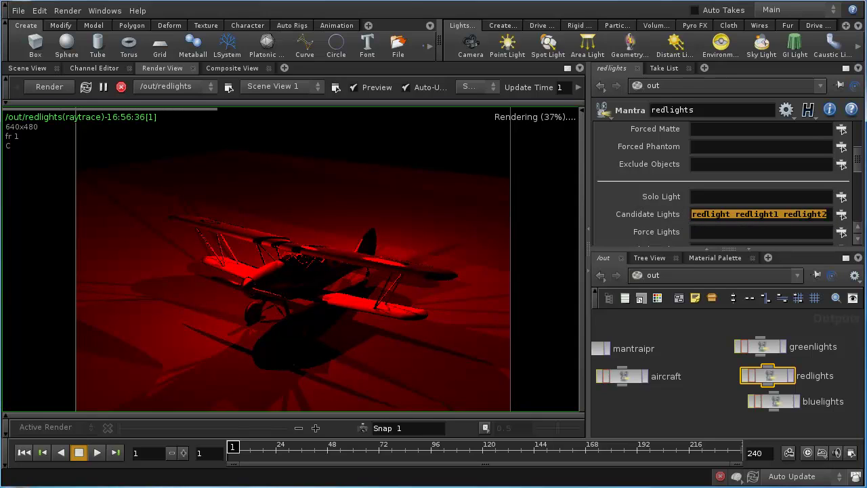
text(redlight)
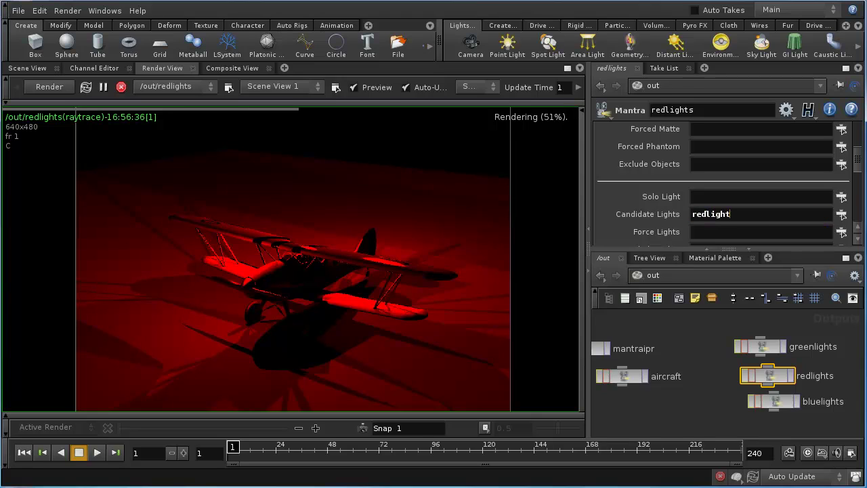
text( greenli)
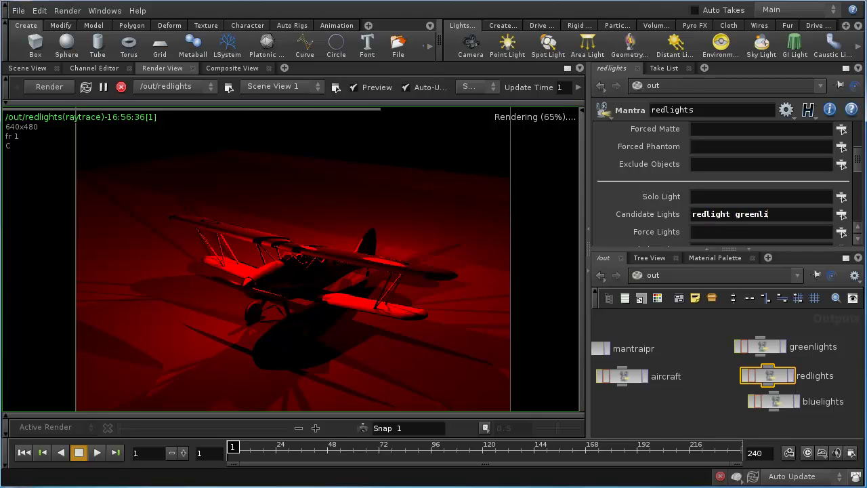
text(ght bluelight)
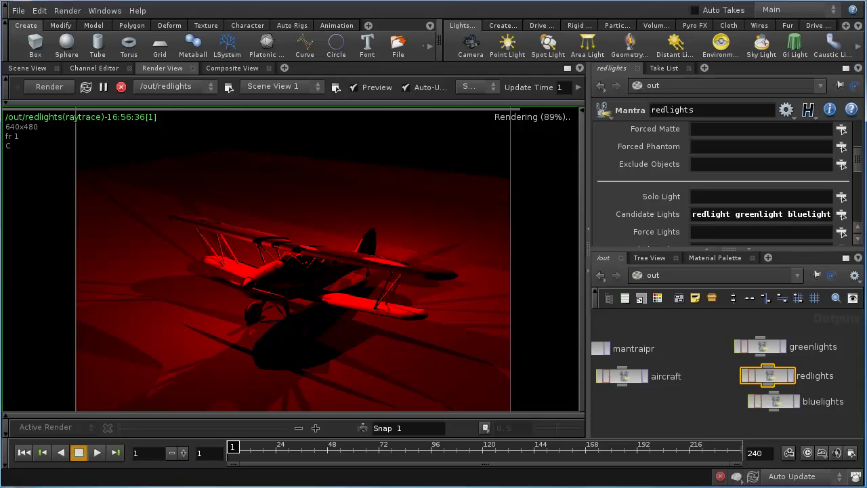
key(Return)
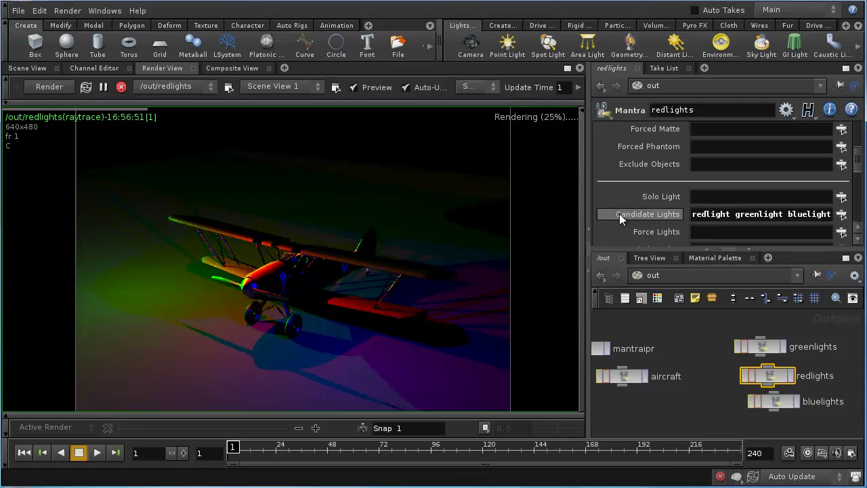
Set the redlights node's Solo Light to redlight so that only this light renders.
mouse_move(619, 214)
click(740, 200)
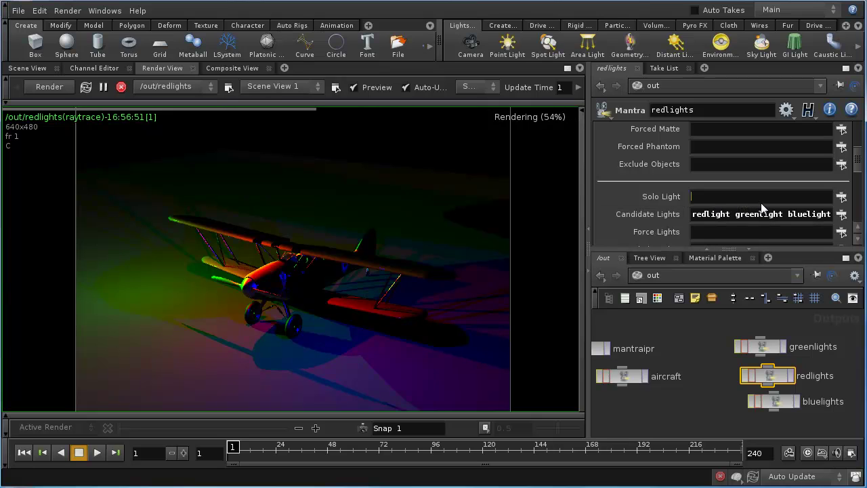
text(redlight)
key(Return)
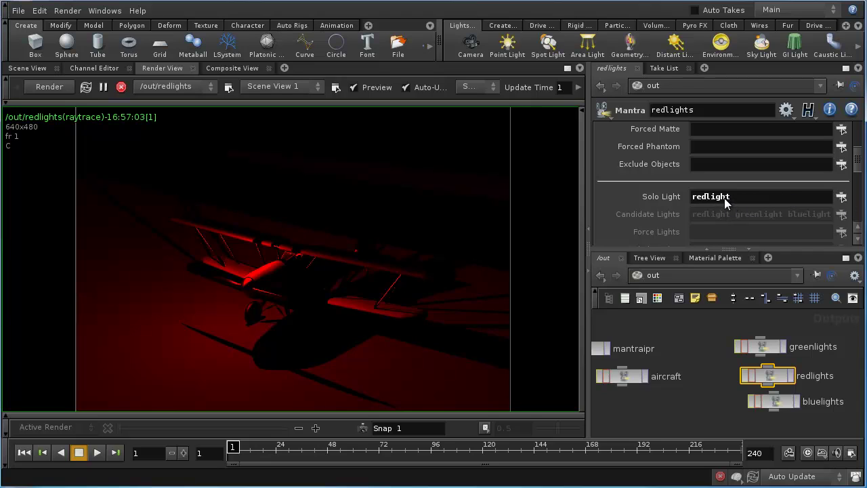
Clear the Solo Light entry of the redlights node.
scroll(705, 206, down, 4)
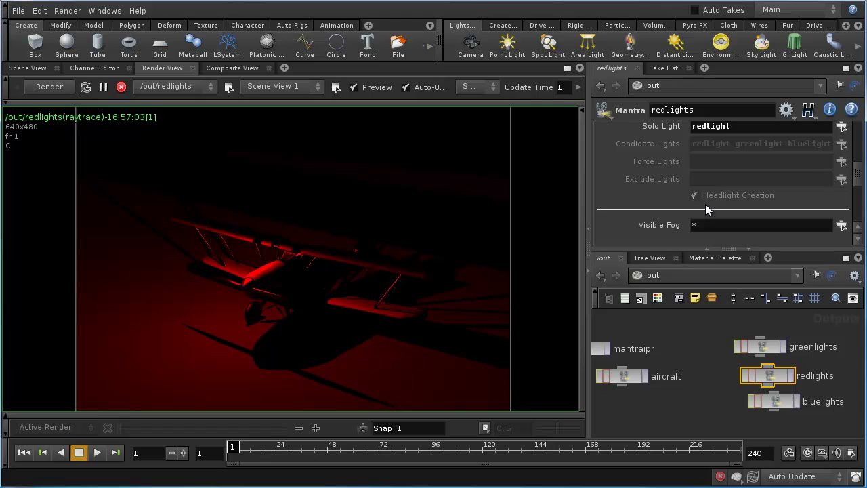
scroll(704, 209, up, 3)
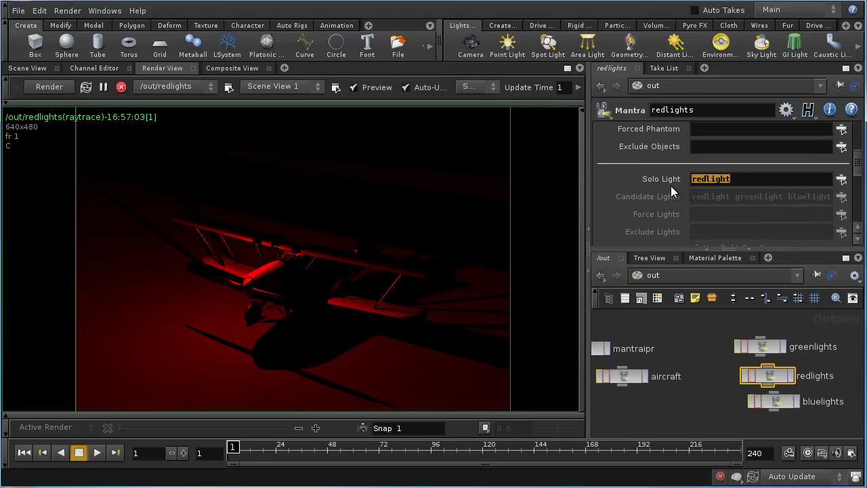
key(BackSpace)
key(Return)
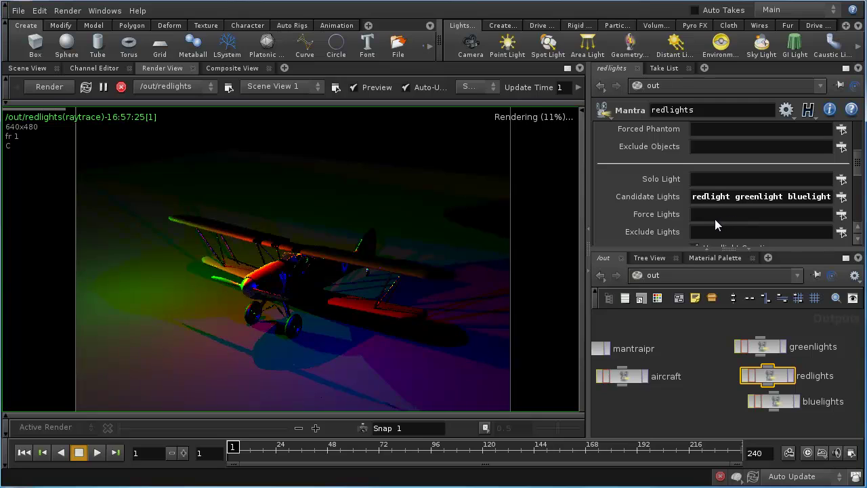
Test redlight as the redlights node's Exclude Lights entry and clear the entry again.
click(703, 233)
text(redlight)
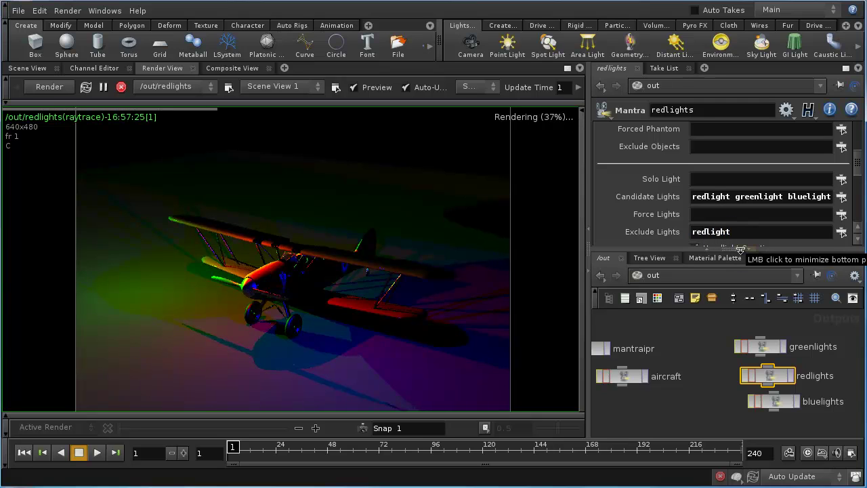
key(Return)
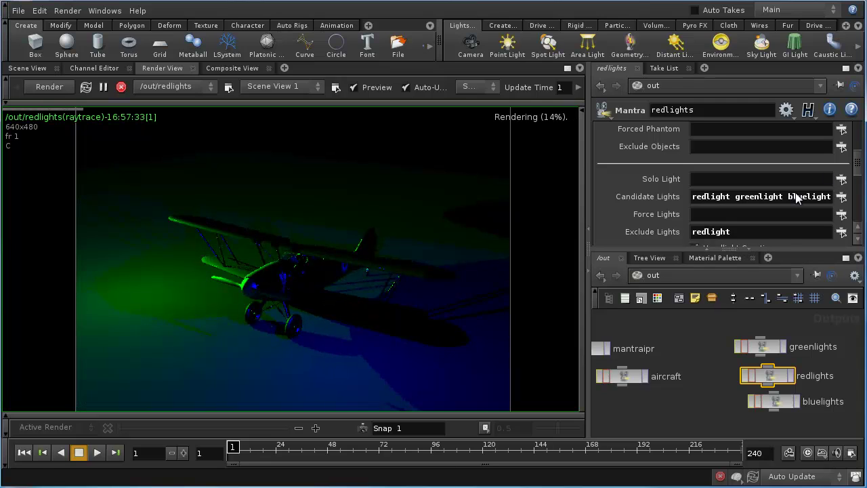
drag(731, 237, 638, 233)
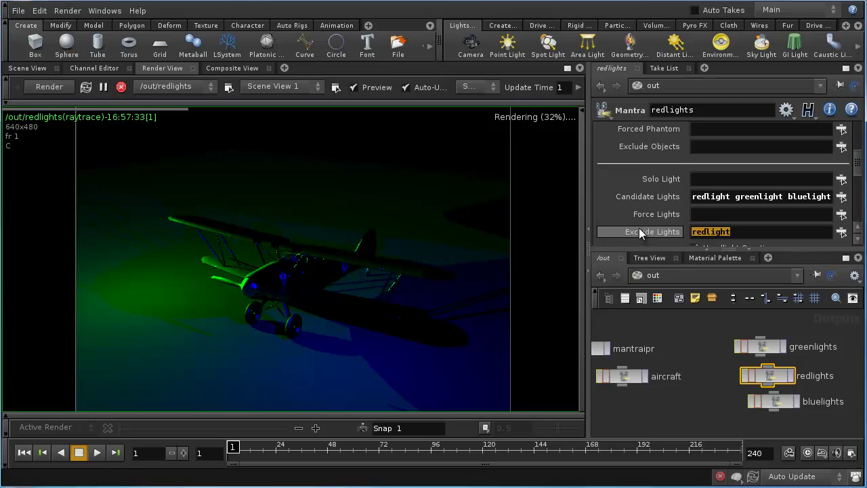
key(BackSpace)
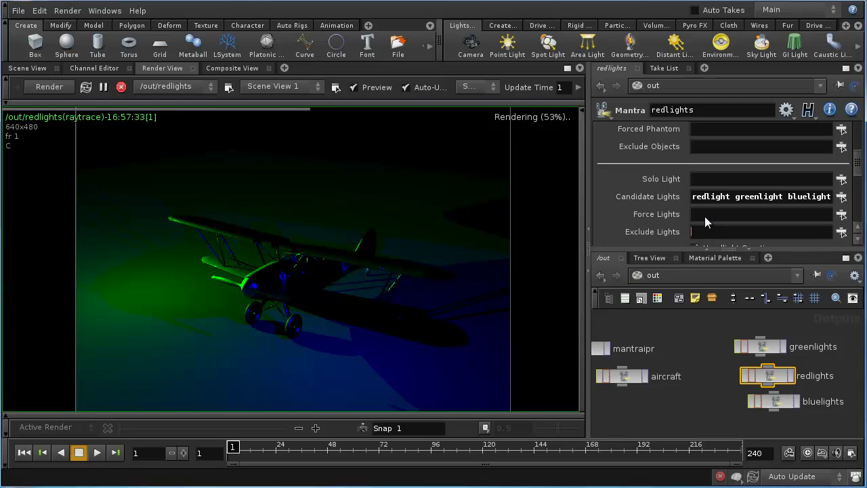
Disable Light Enabled on the redlight node in the obj network.
click(691, 276)
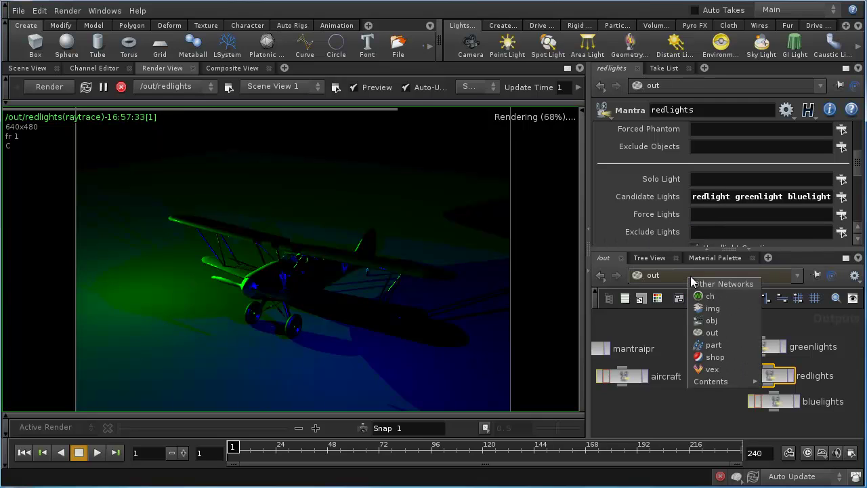
click(711, 321)
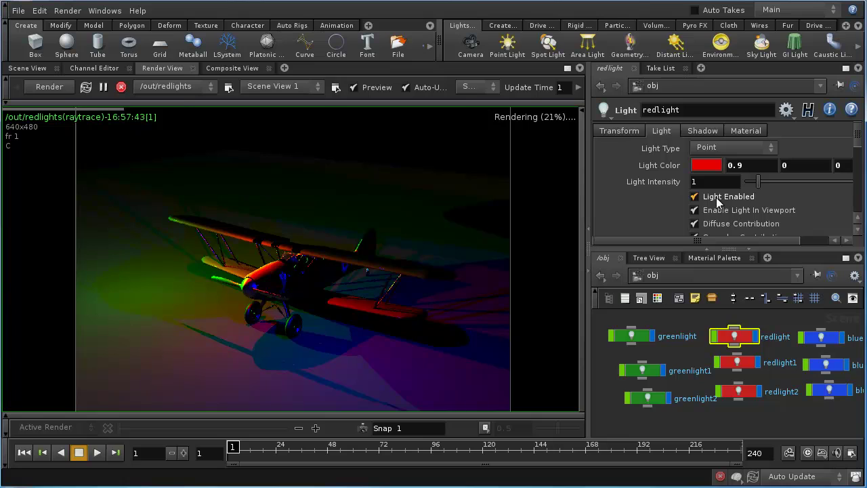
scroll(716, 197, down, 1)
click(724, 178)
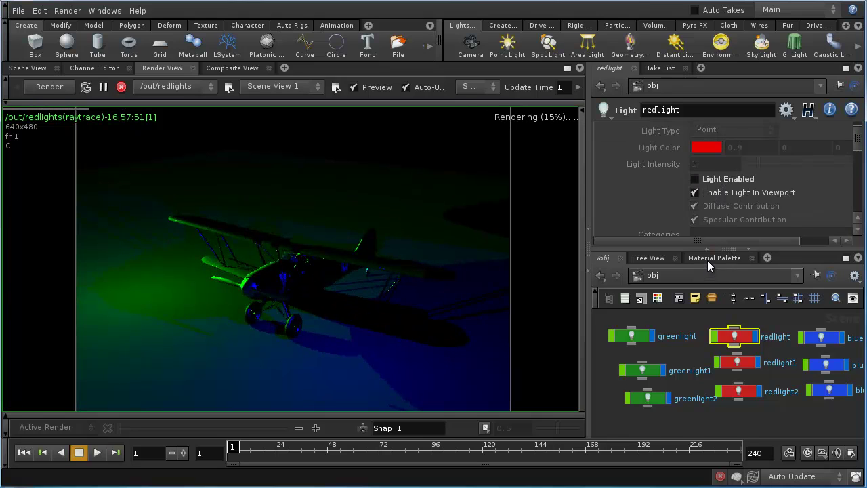
Return to the out network and set the redlights node's Force Lights to redlight.
click(679, 276)
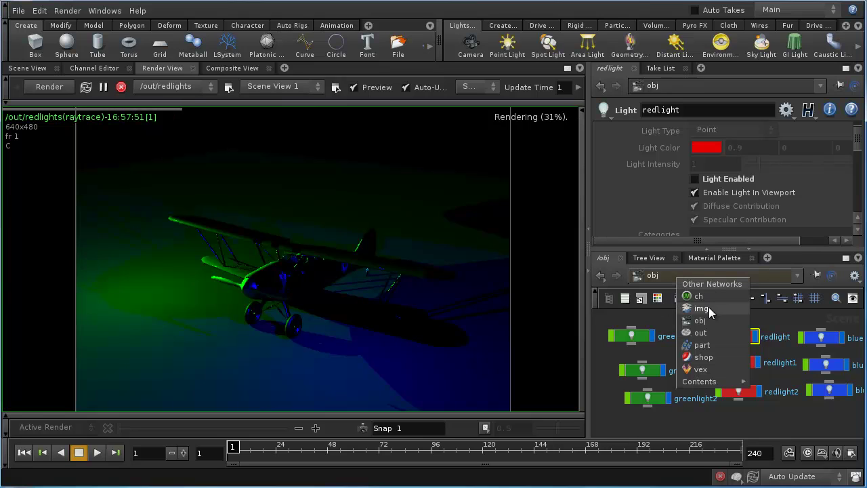
click(706, 331)
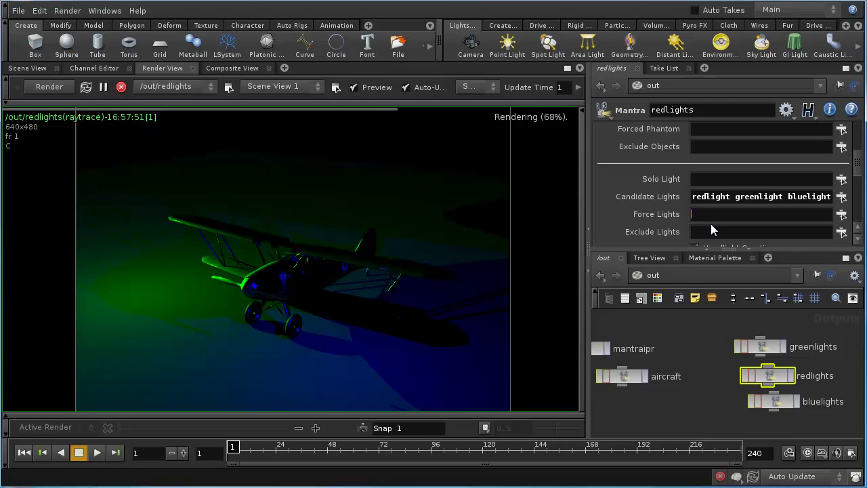
text(redli)
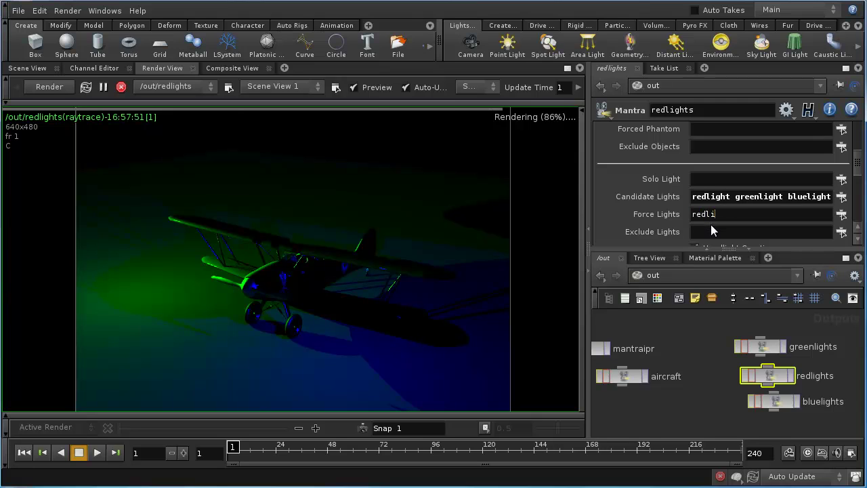
text(ght)
key(Return)
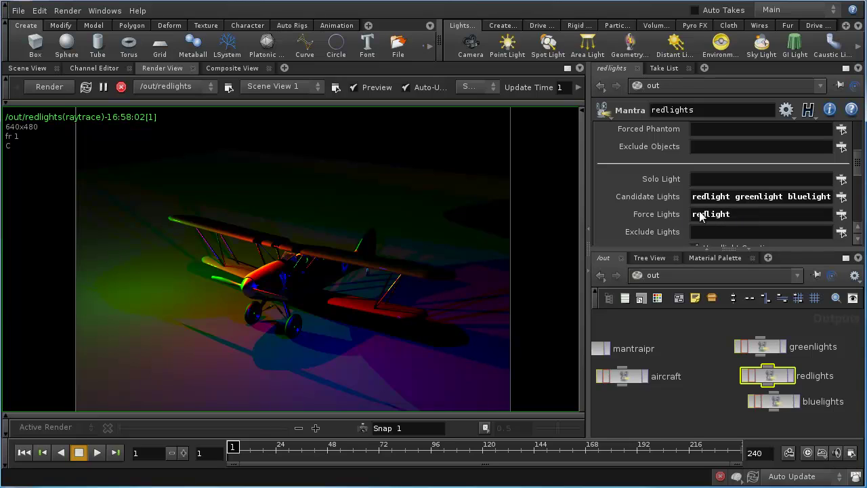
Review the redlights node's object and light settings and select the lower_wing geometry node in the obj network.
scroll(744, 221, down, 1)
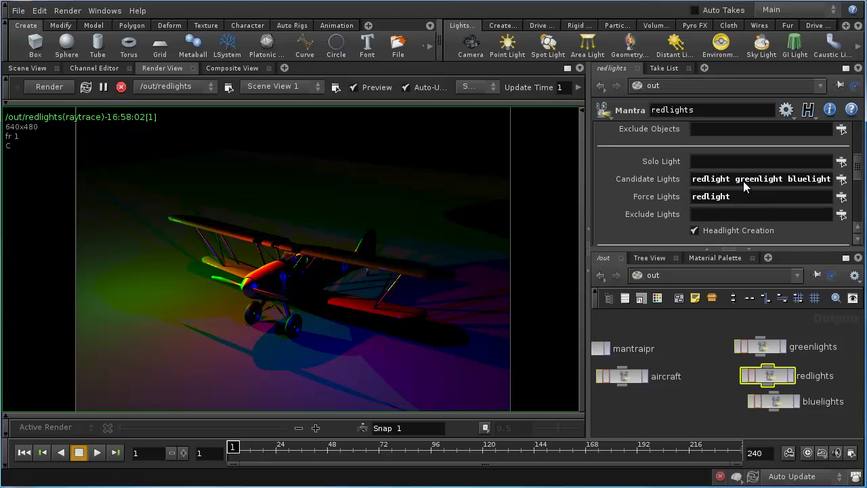
scroll(687, 202, up, 4)
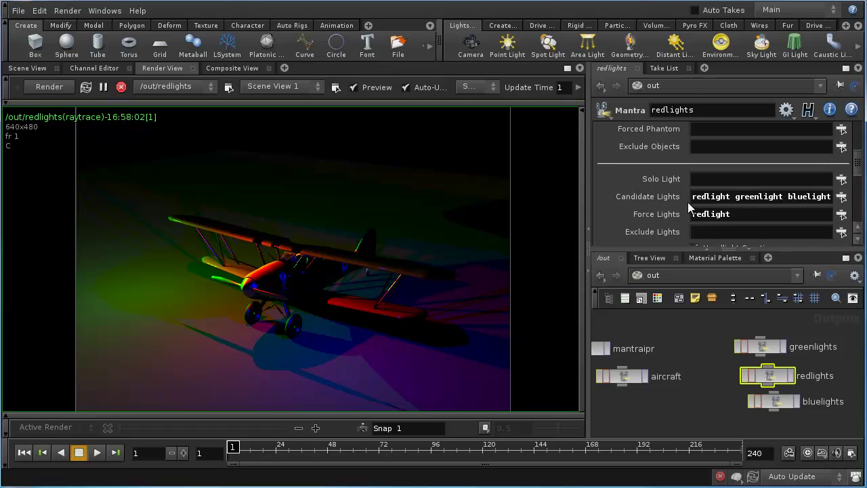
scroll(691, 202, up, 1)
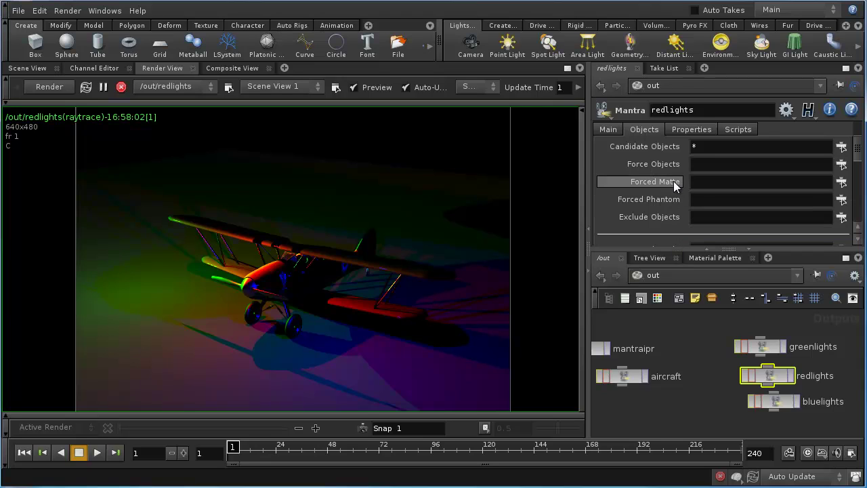
click(680, 273)
click(702, 318)
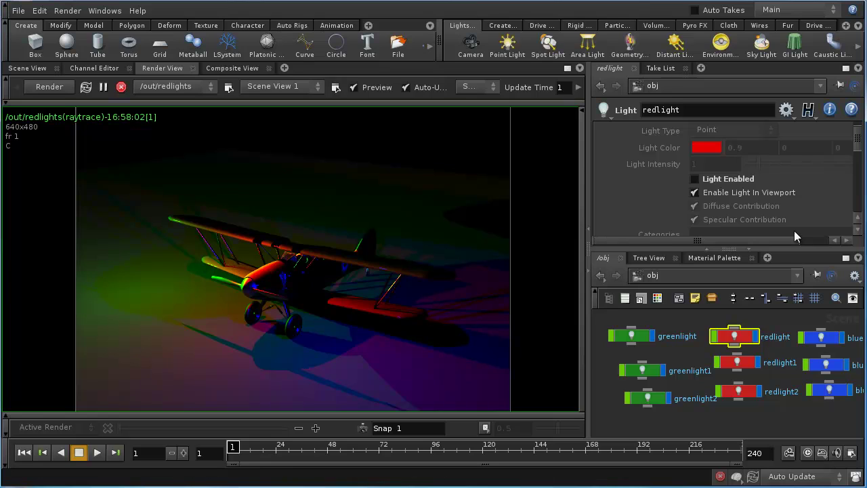
scroll(681, 335, down, 5)
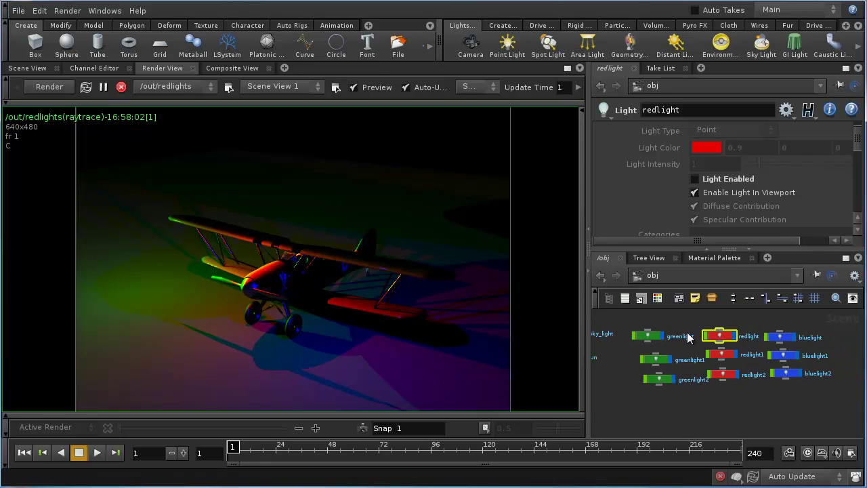
middle_drag(655, 360, 834, 329)
scroll(798, 330, up, 4)
scroll(798, 329, up, 3)
middle_drag(778, 337, 861, 396)
middle_drag(838, 428, 816, 383)
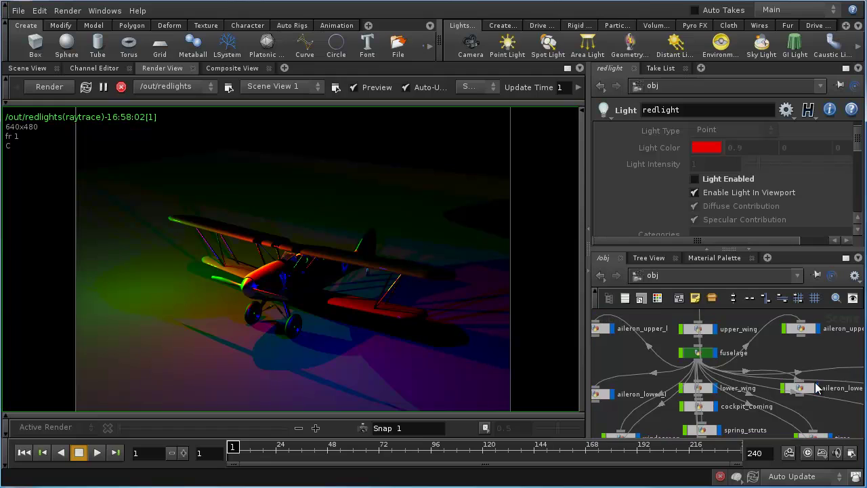
click(708, 391)
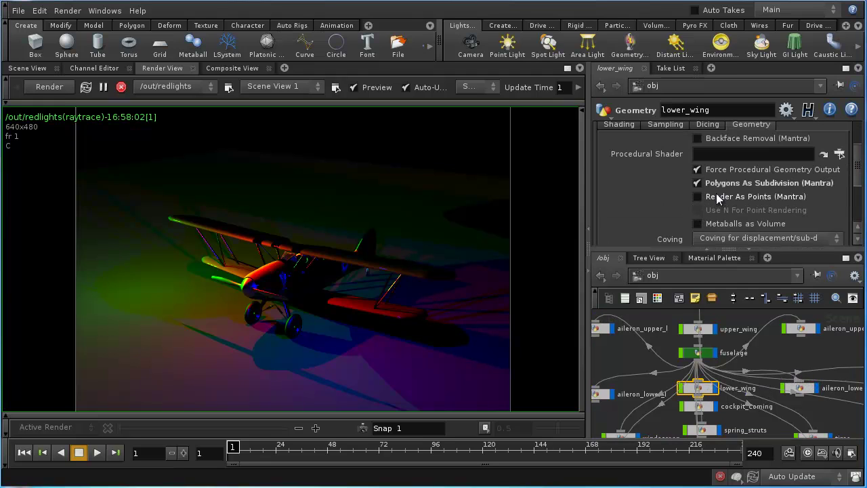
Enable Matte shading in lower_wing's Shading settings and show the alpha channel of the render.
scroll(854, 178, up, 2)
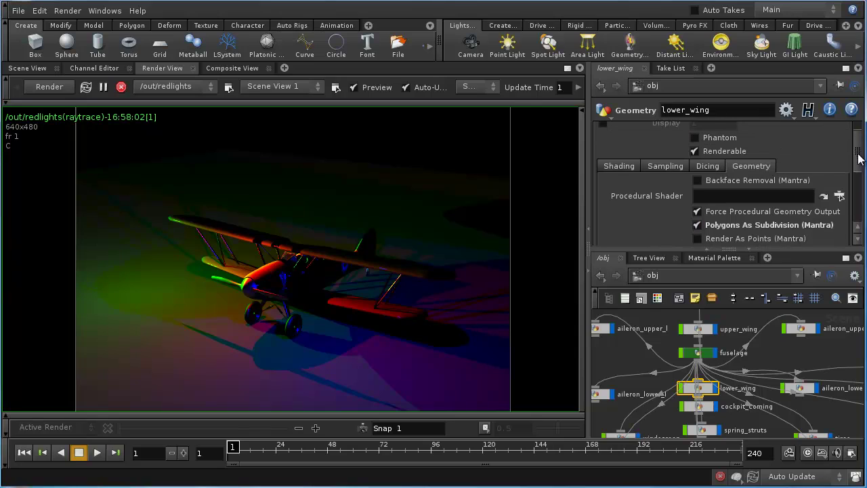
click(608, 170)
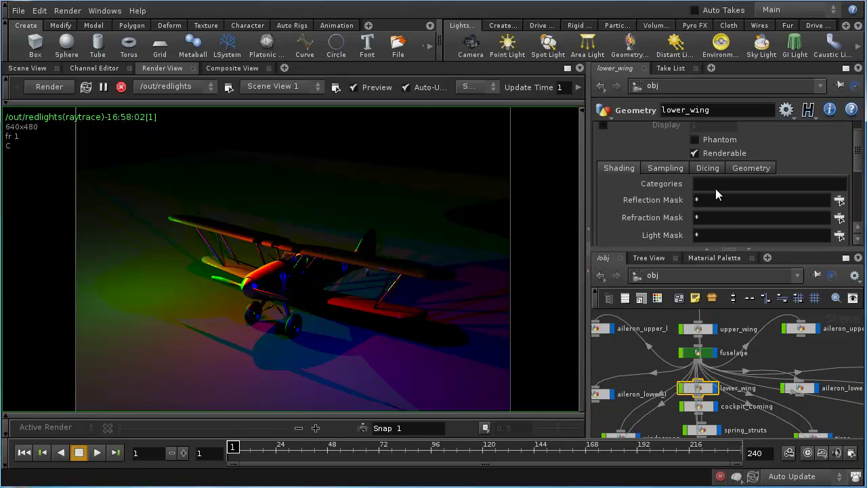
scroll(712, 185, down, 5)
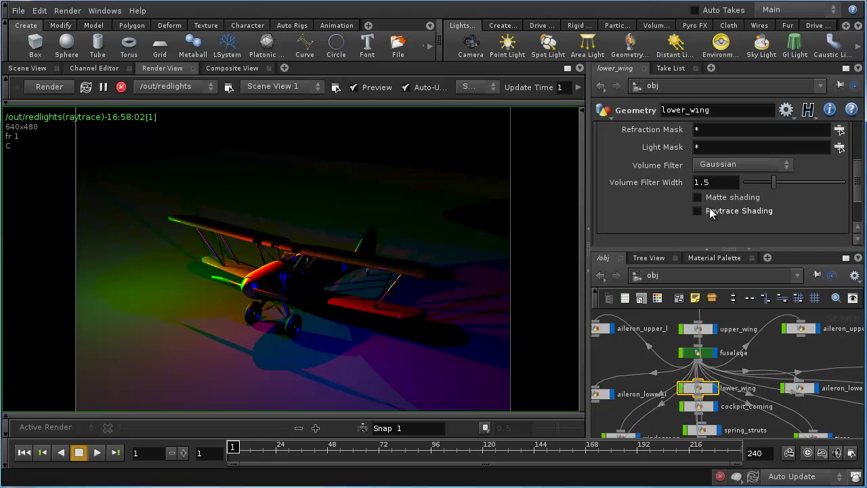
click(698, 197)
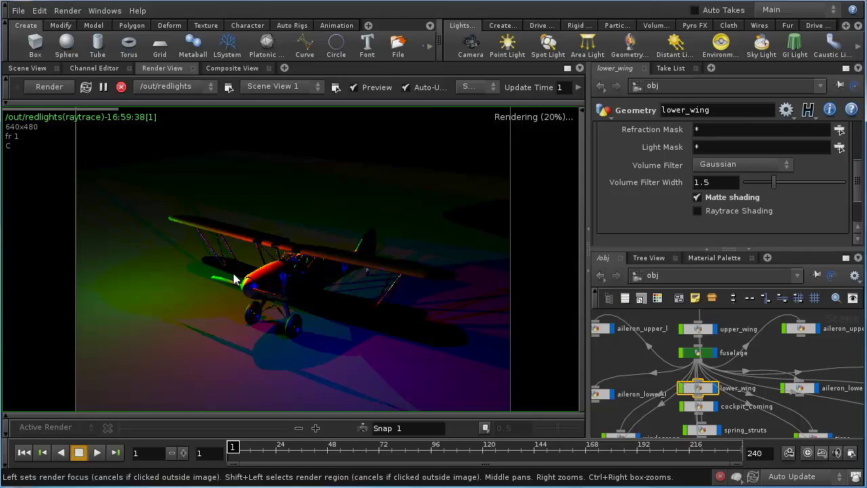
key(a)
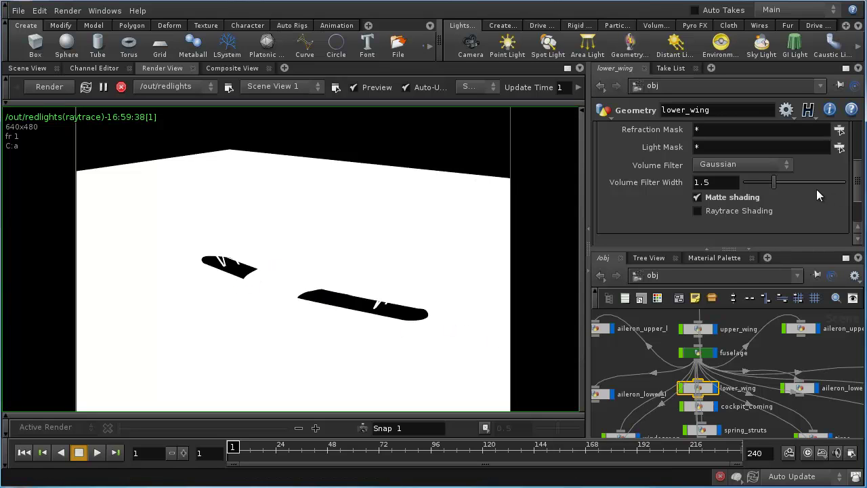
Disable Matte shading on lower_wing and return to the out network.
click(726, 198)
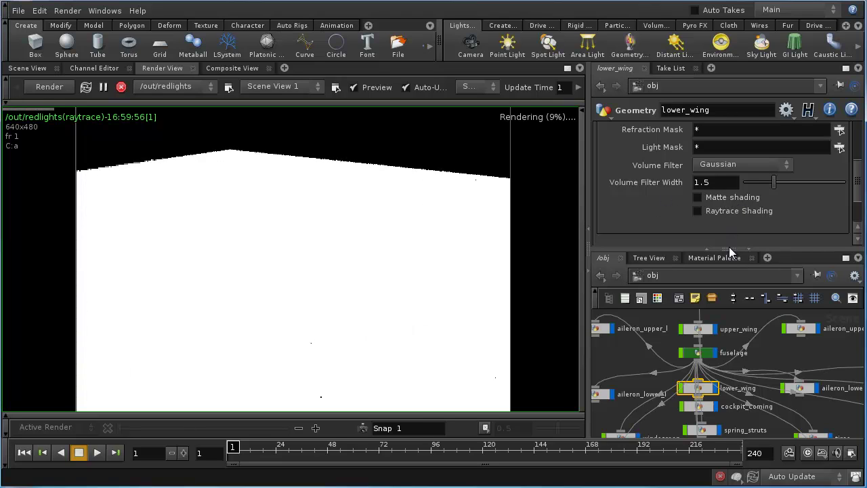
click(709, 272)
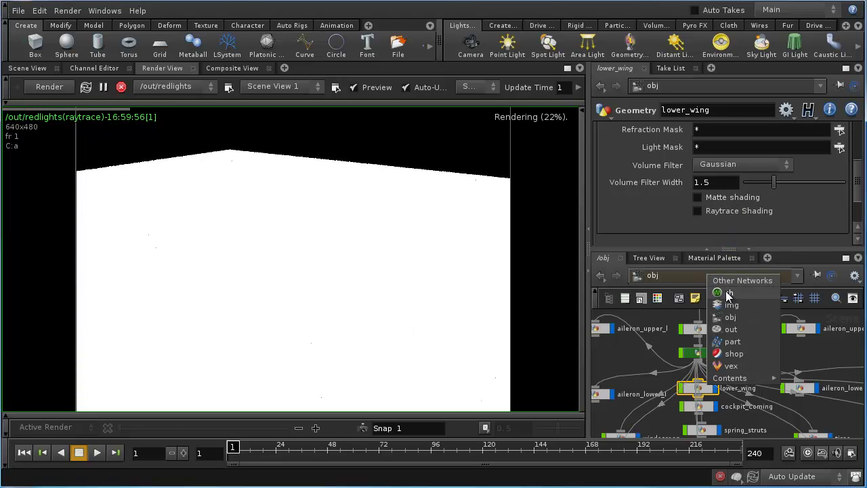
click(739, 327)
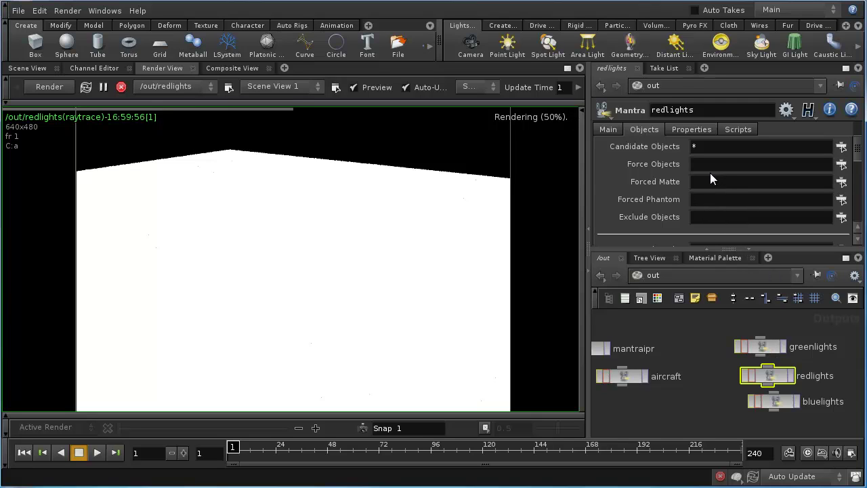
Set the redlights node's Forced Phantom to /obj/lower_wing using the operator chooser.
click(842, 199)
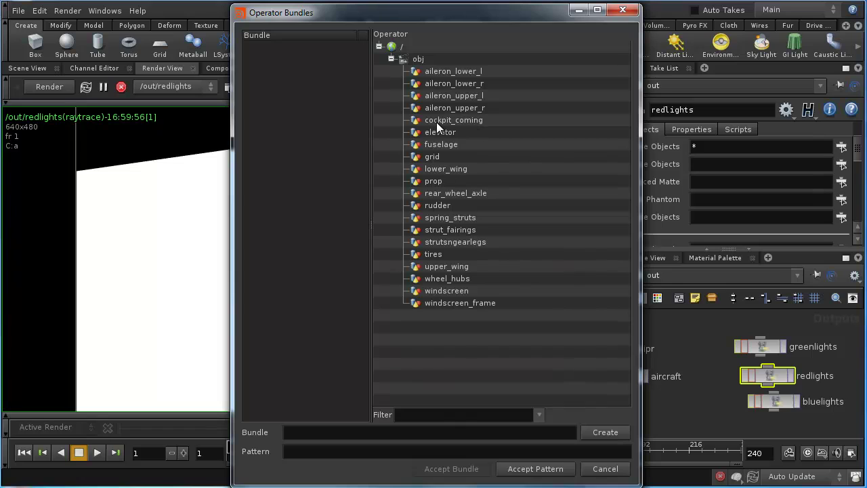
click(436, 168)
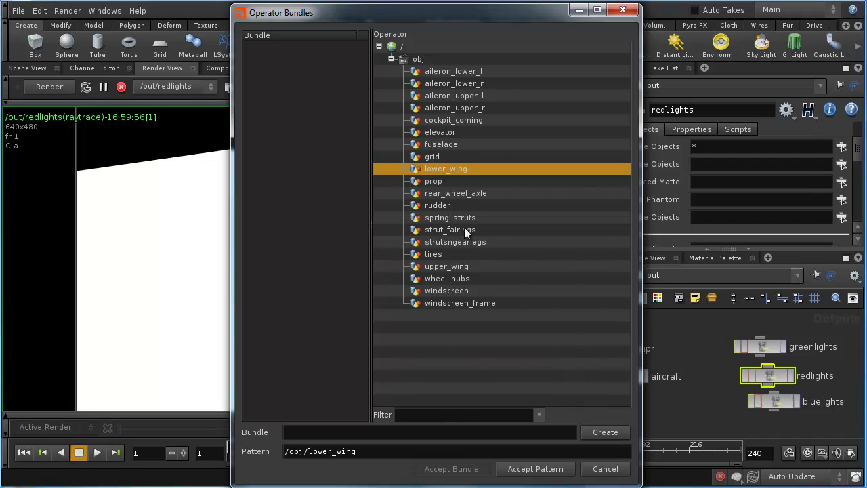
click(554, 473)
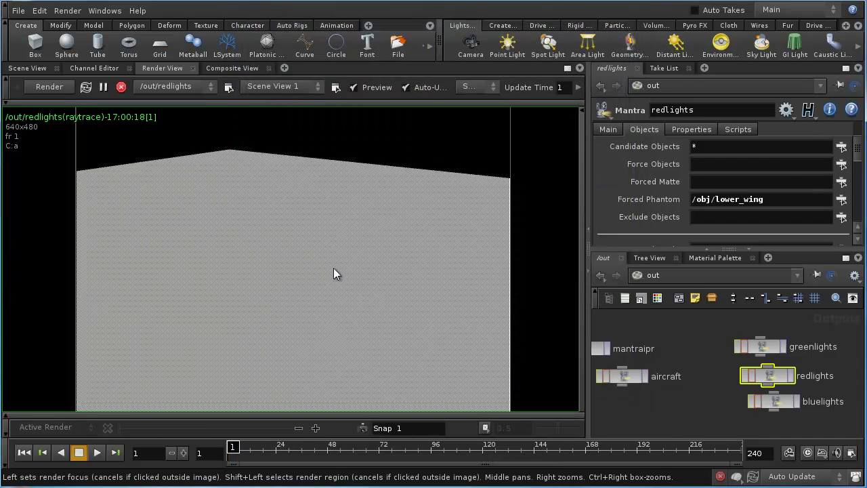
Clear redlights' Forced Phantom, set its Forced Matte to /obj/lower_wing, and show the color channels of the render.
drag(766, 200, 697, 201)
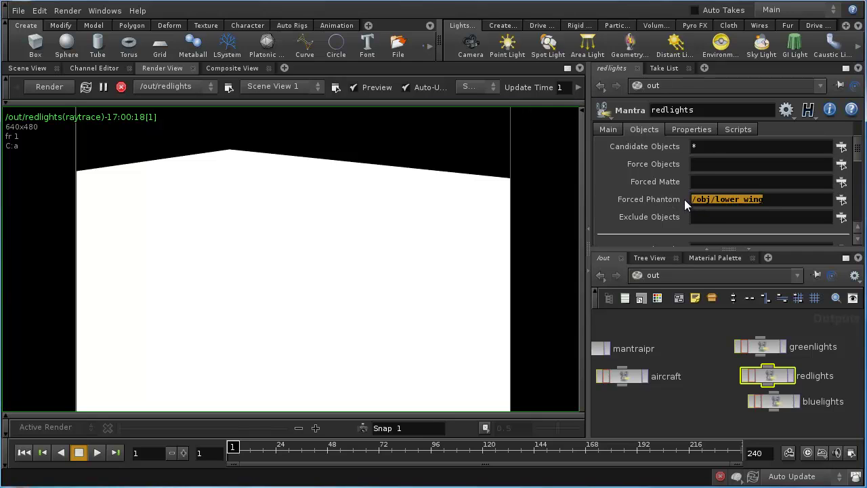
key(BackSpace)
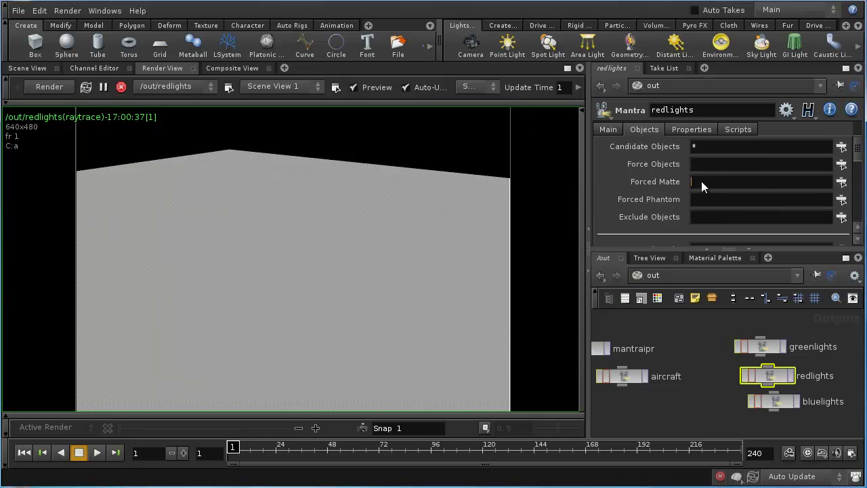
middle_click(705, 183)
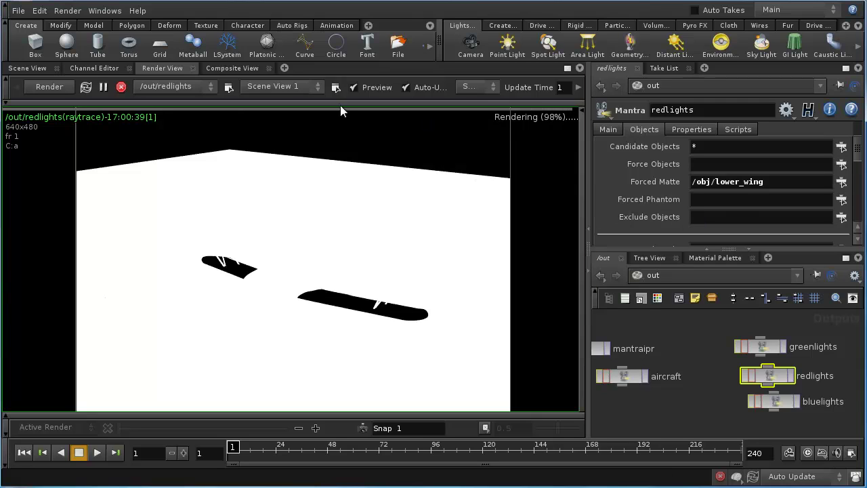
key(c)
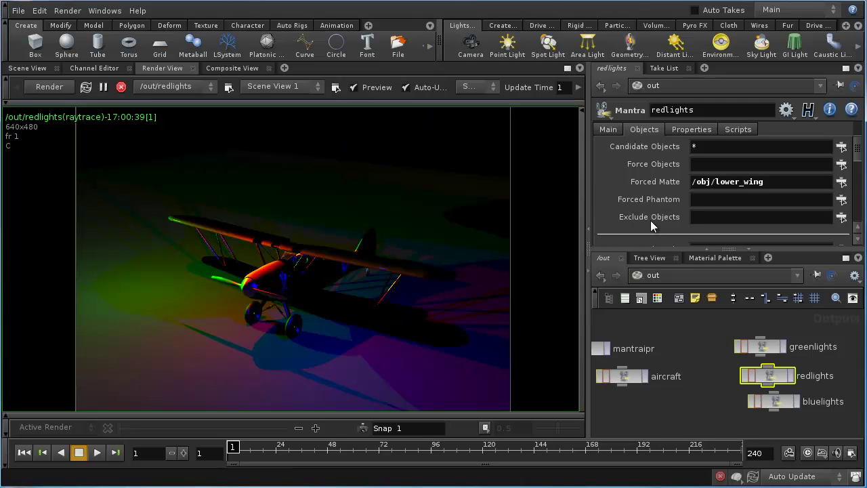
Clear the redlights node's Forced Matte and set its Exclude Objects to /obj/lower_wing.
triple_click(776, 182)
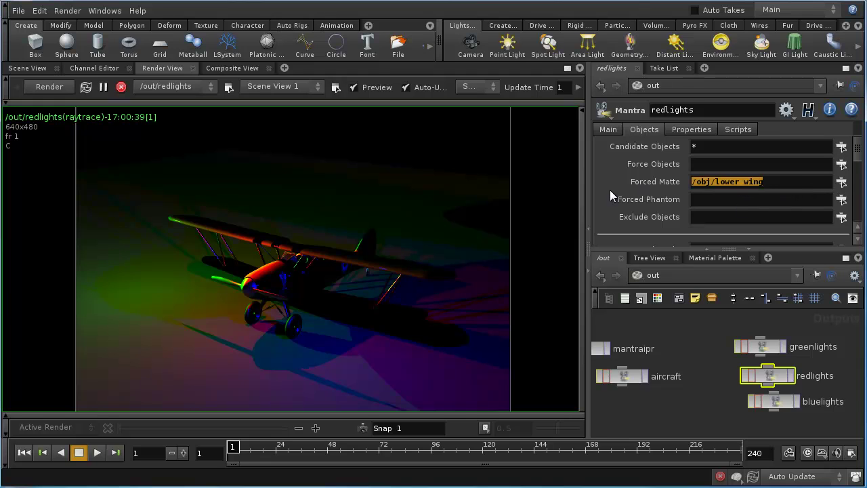
key(BackSpace)
click(703, 218)
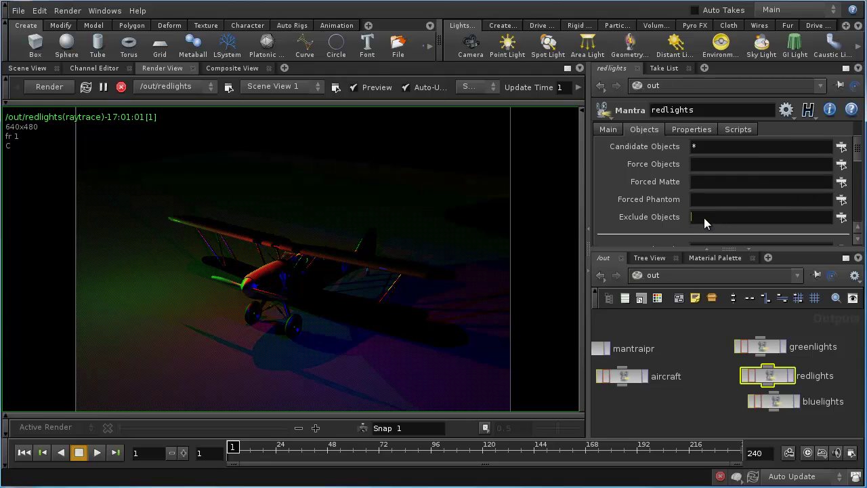
text(/obj/lower_wing)
key(Return)
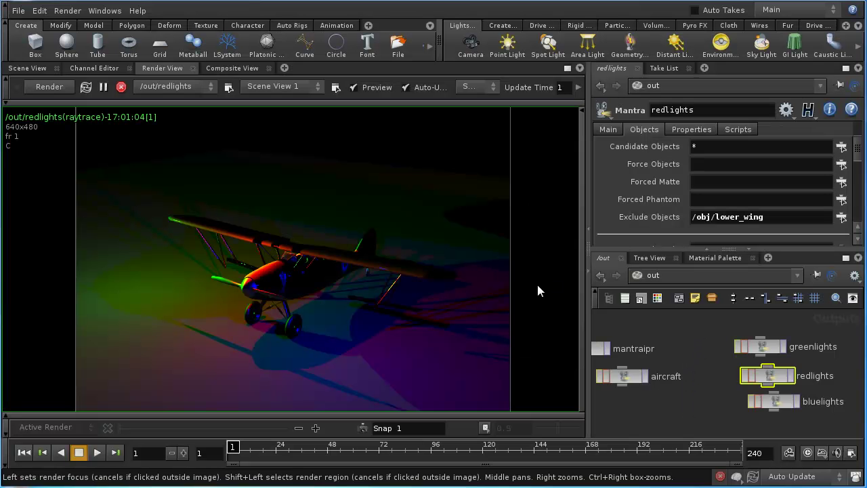
Clear the redlights node's Exclude Objects.
double_click(724, 220)
drag(724, 220, 641, 229)
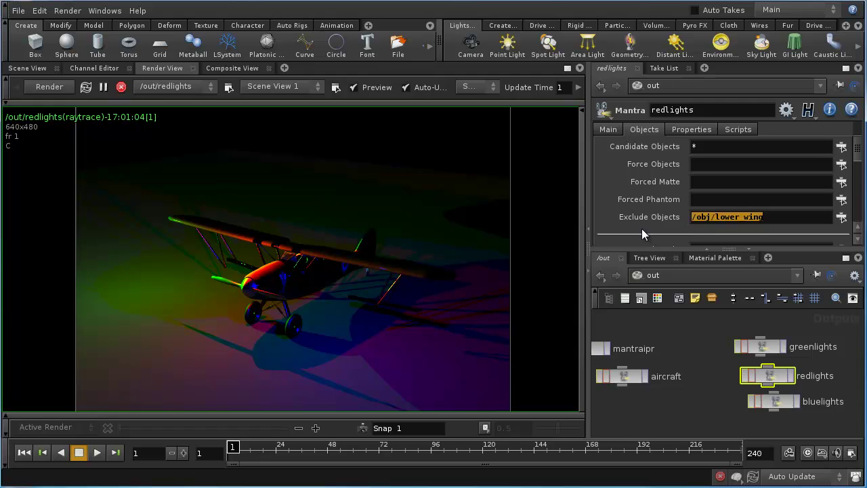
key(BackSpace)
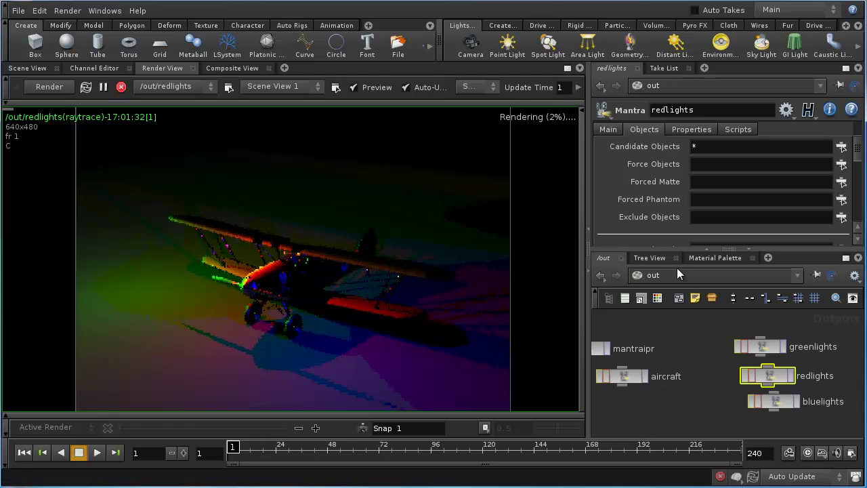
Go to the obj network and create a new bundle named wings in the bundle list.
click(678, 273)
click(699, 318)
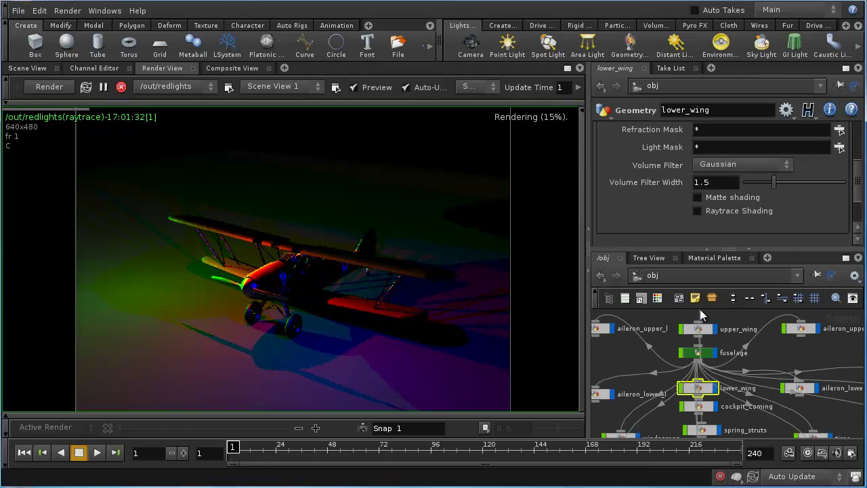
click(105, 11)
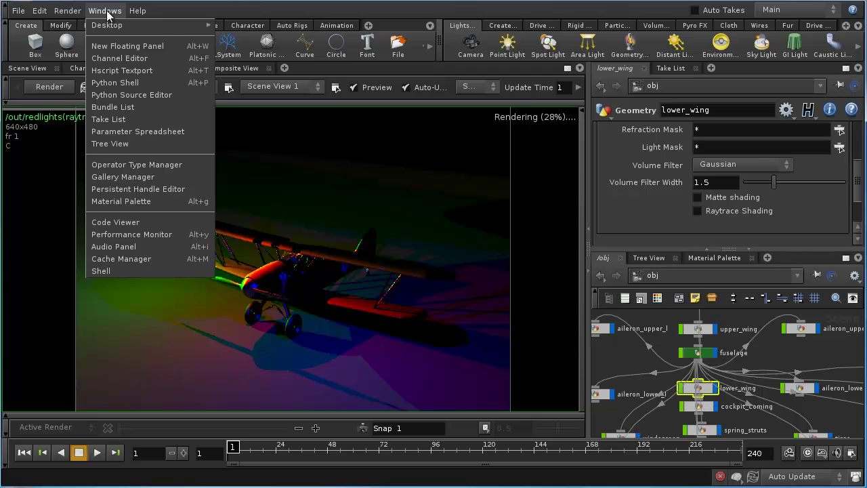
click(112, 107)
drag(278, 43, 315, 45)
click(89, 86)
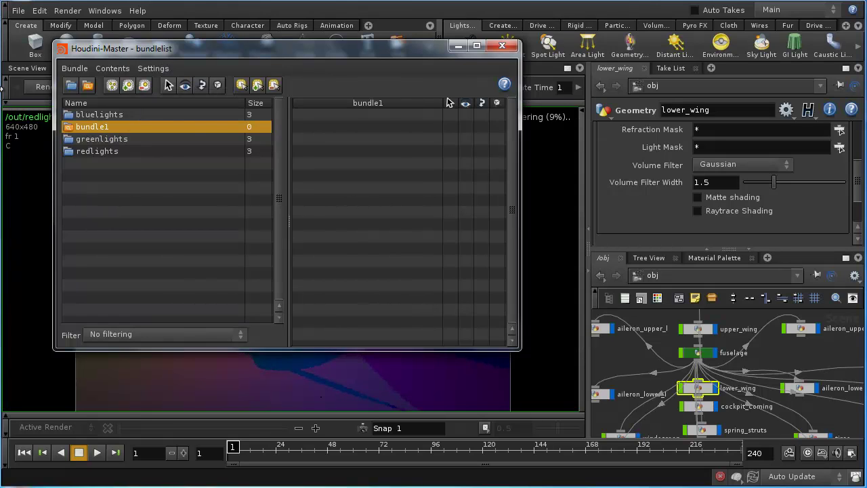
double_click(165, 127)
text(wings)
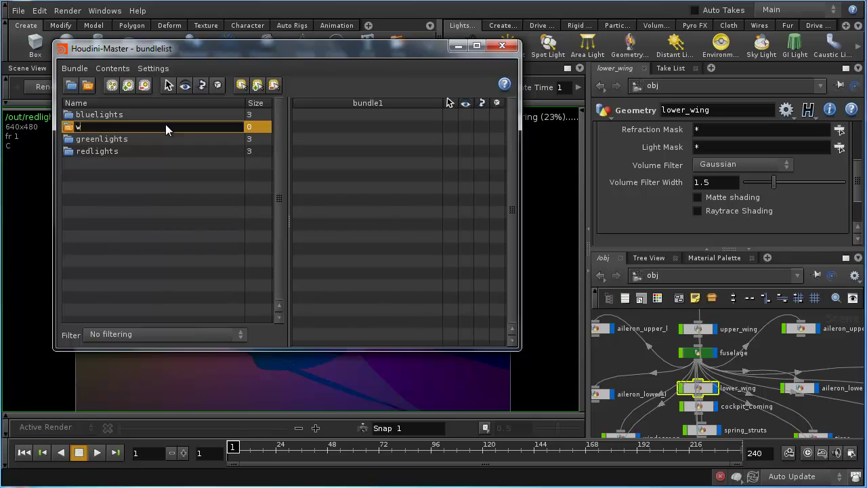
key(Return)
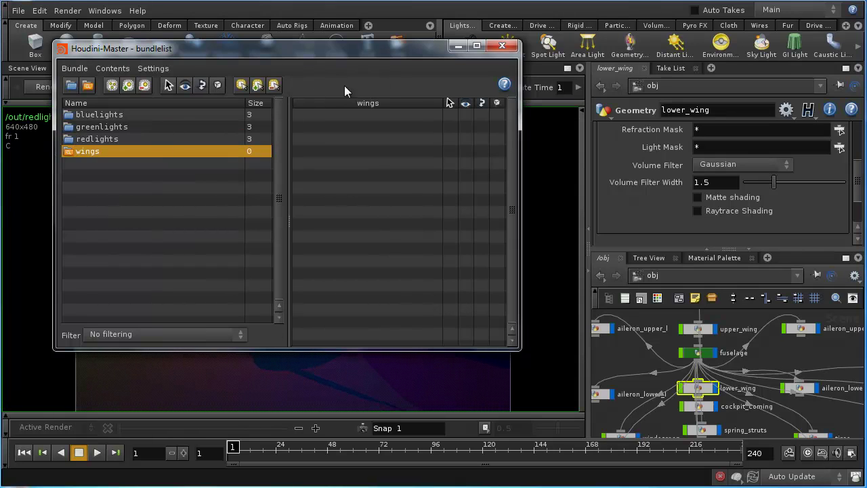
Add upper_wing, lower_wing and the four upper and lower aileron nodes to the wings bundle and close the bundle list.
shift+click(709, 332)
shift+click(606, 333)
shift+click(603, 393)
shift+click(810, 390)
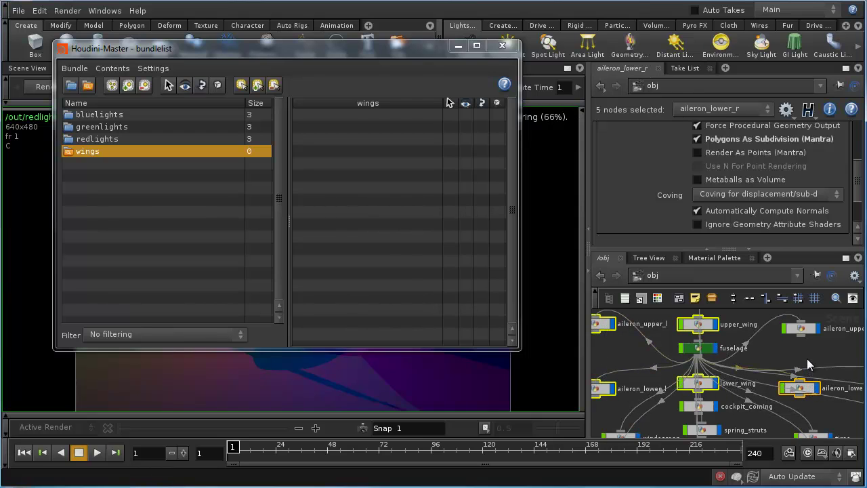
shift+click(809, 330)
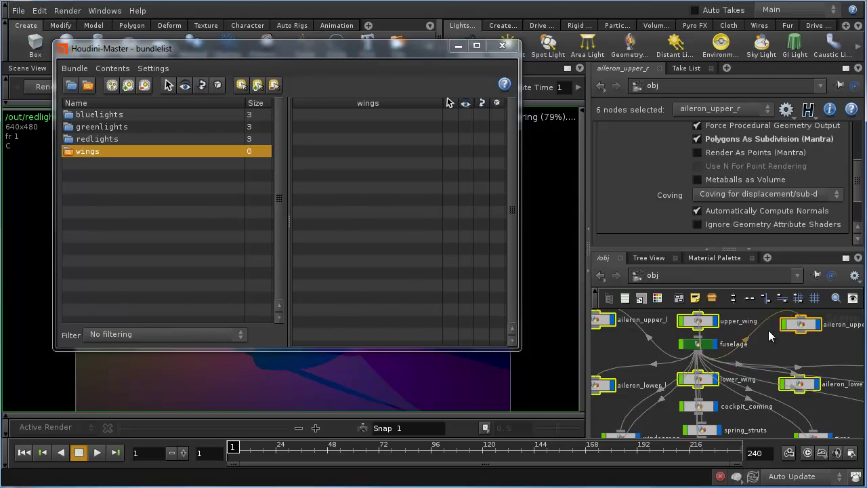
click(124, 86)
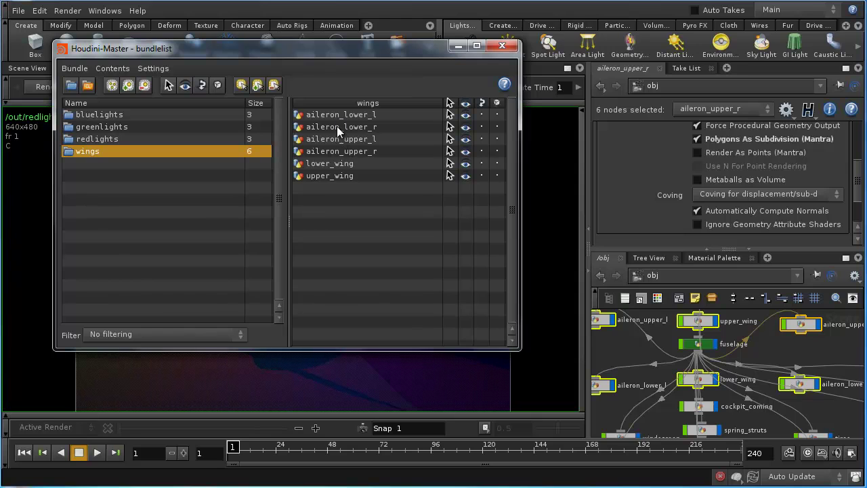
drag(384, 57, 405, 334)
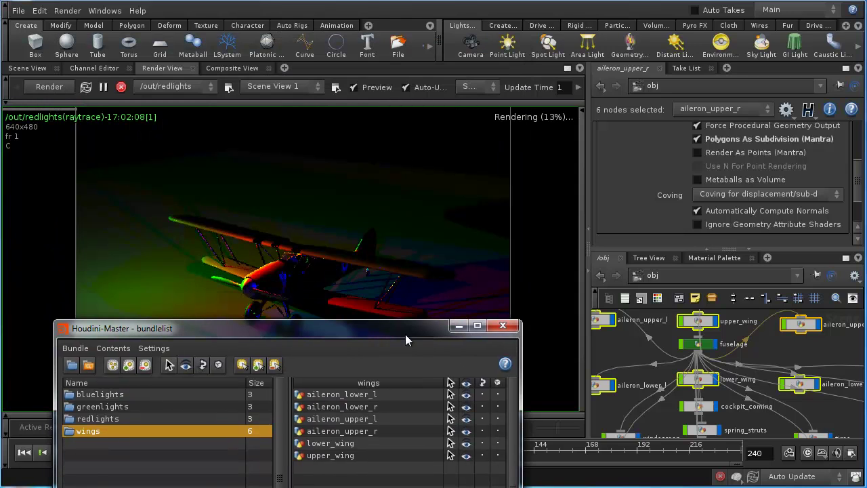
click(496, 325)
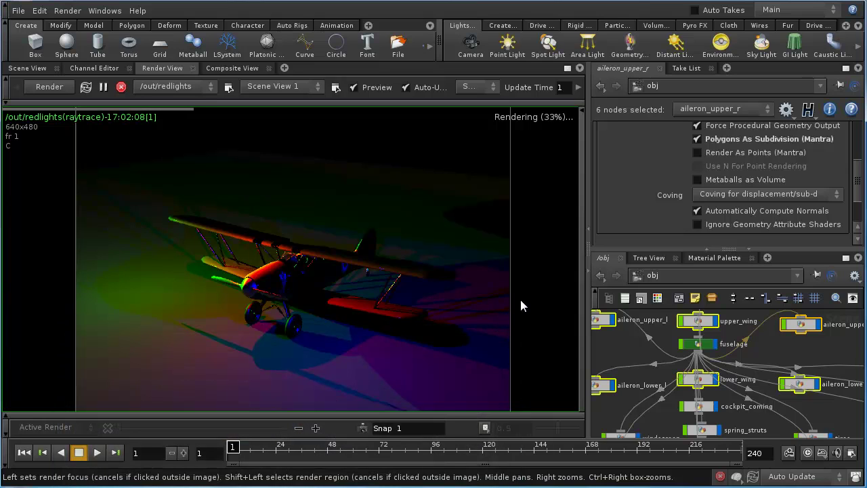
Return to the out network and switch the render view to the /out/aircraft render node.
click(662, 277)
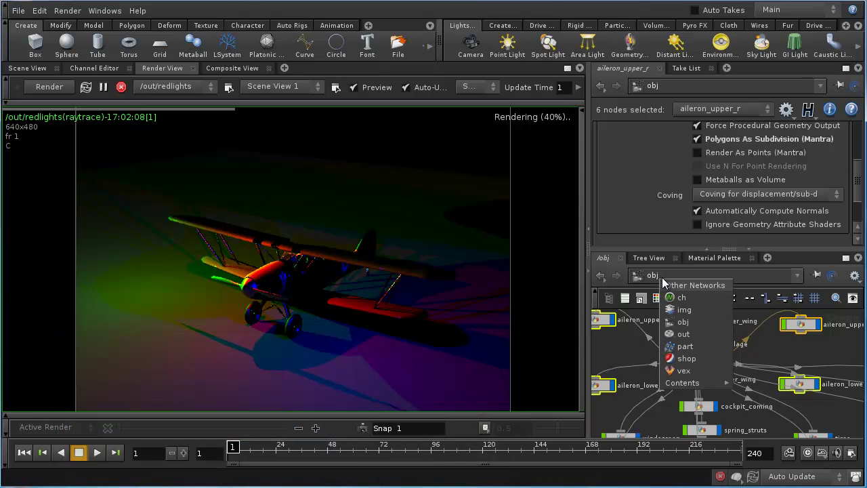
click(689, 334)
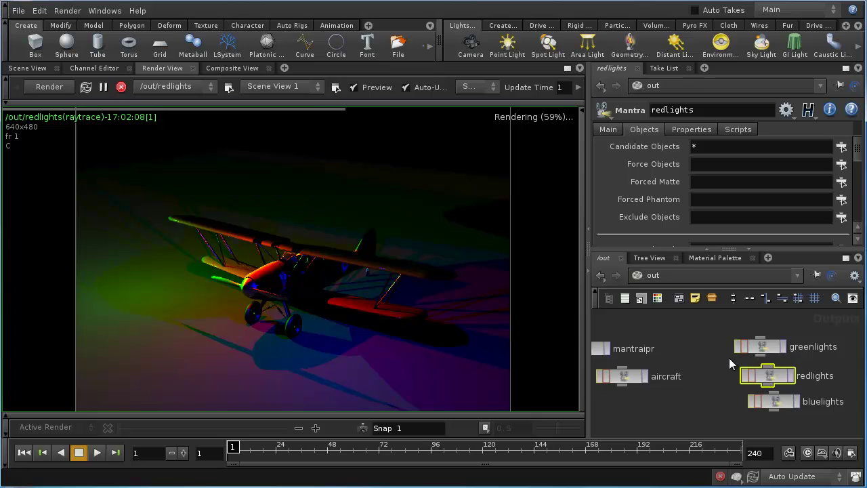
click(167, 87)
click(162, 100)
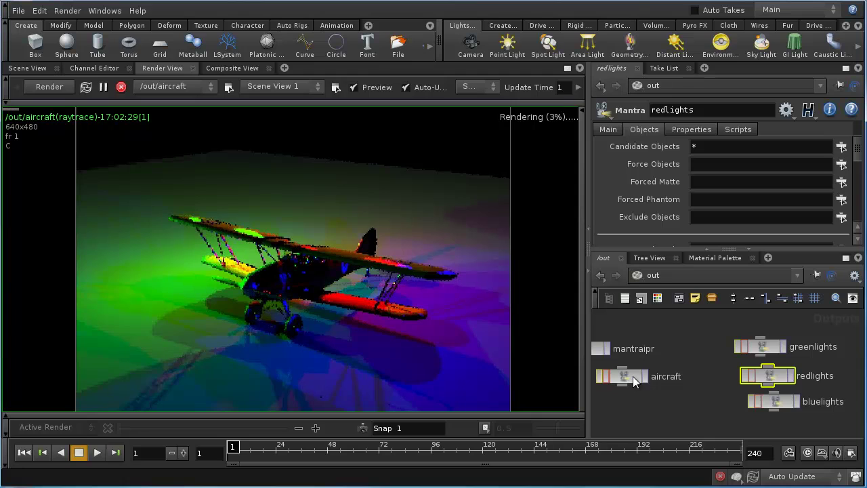
click(635, 382)
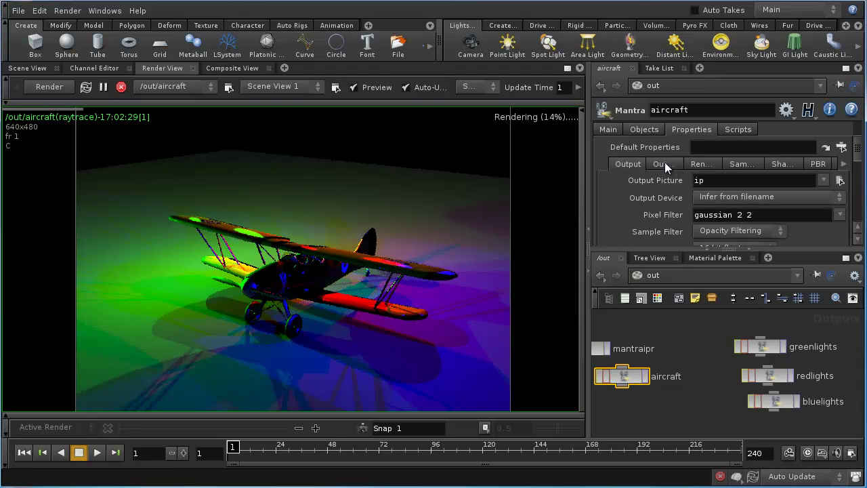
click(650, 133)
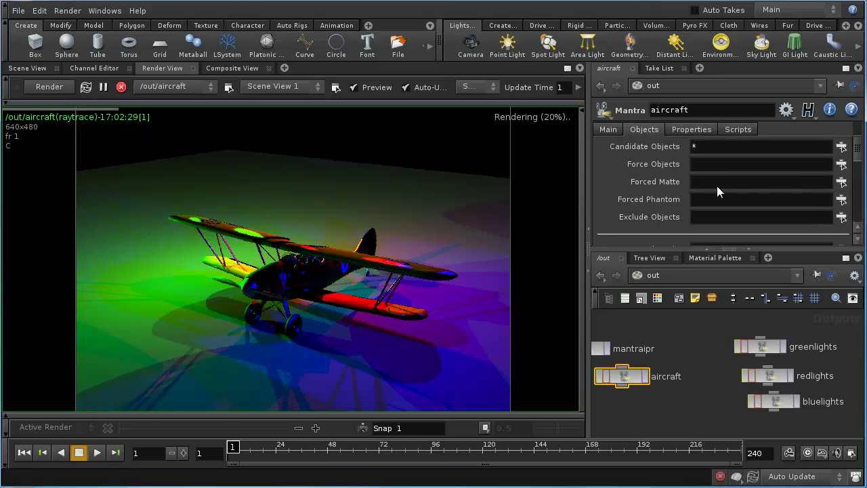
click(720, 217)
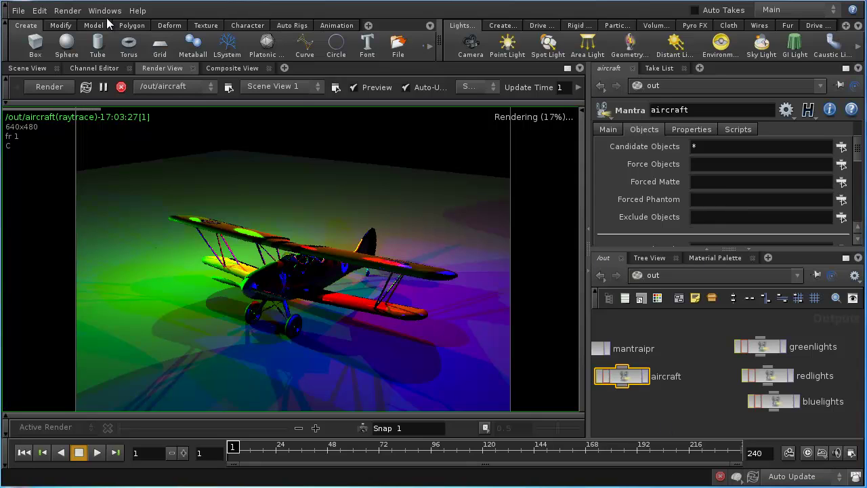
click(107, 12)
click(112, 108)
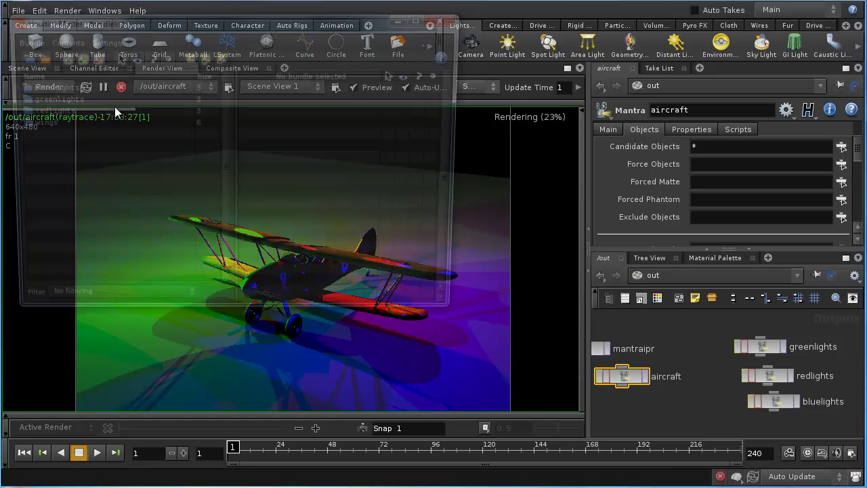
click(449, 17)
click(698, 216)
text(@win)
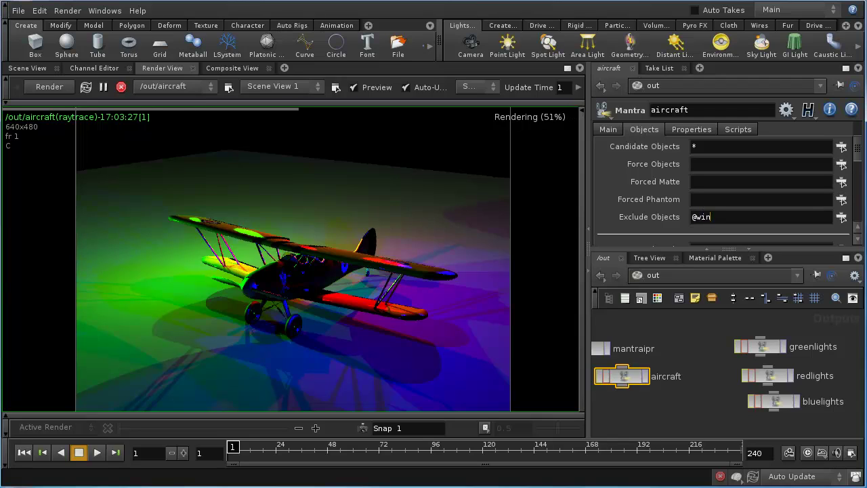
text(gs)
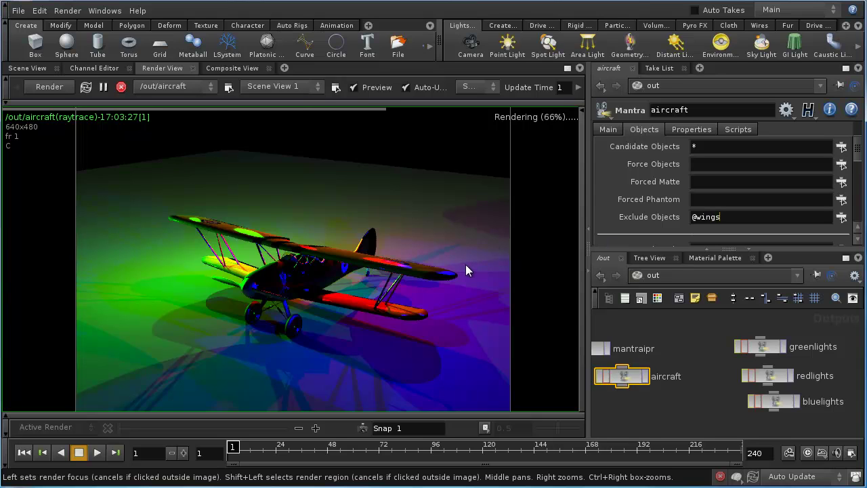
key(Return)
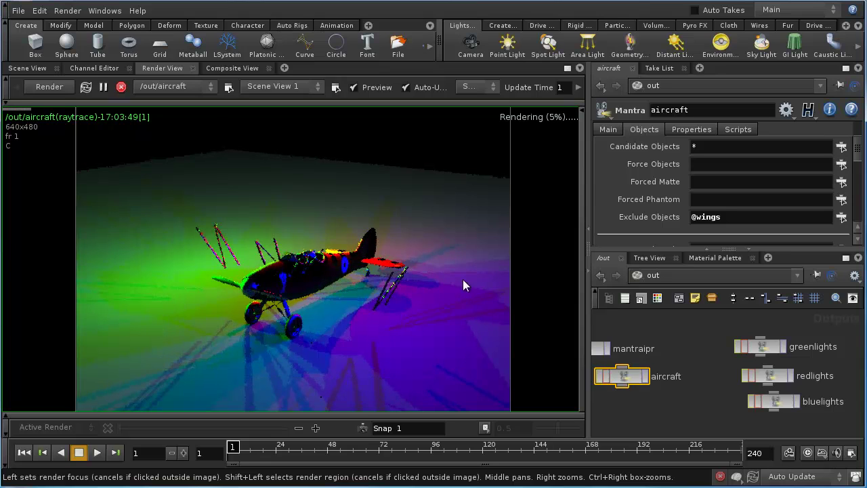
Clear the aircraft node's Exclude Objects and create a bundle named Ailerons from the four lower and upper aileron objects.
drag(738, 219, 624, 235)
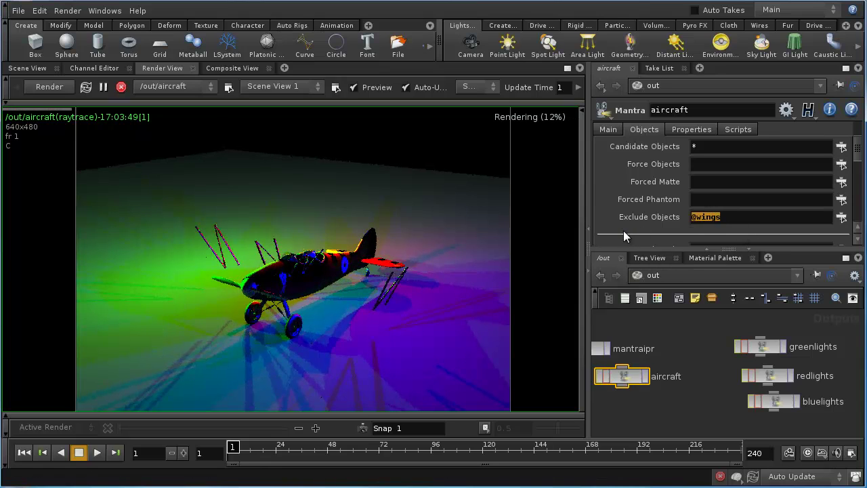
key(BackSpace)
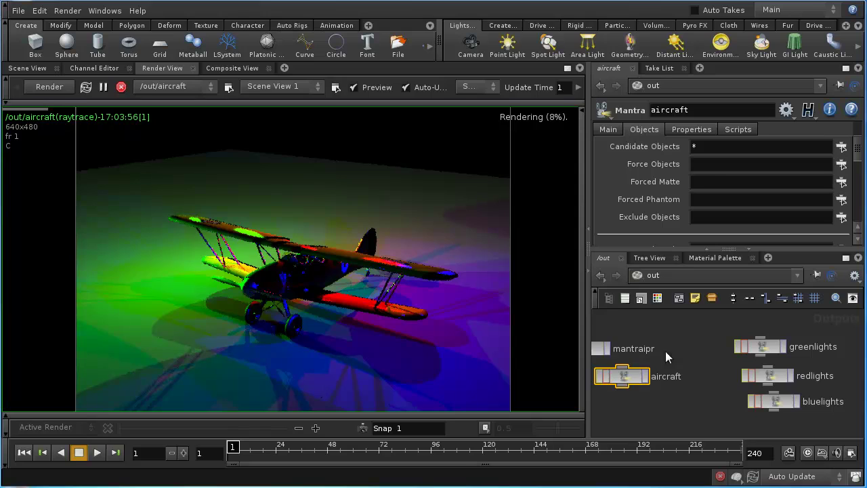
click(842, 217)
drag(464, 16, 352, 18)
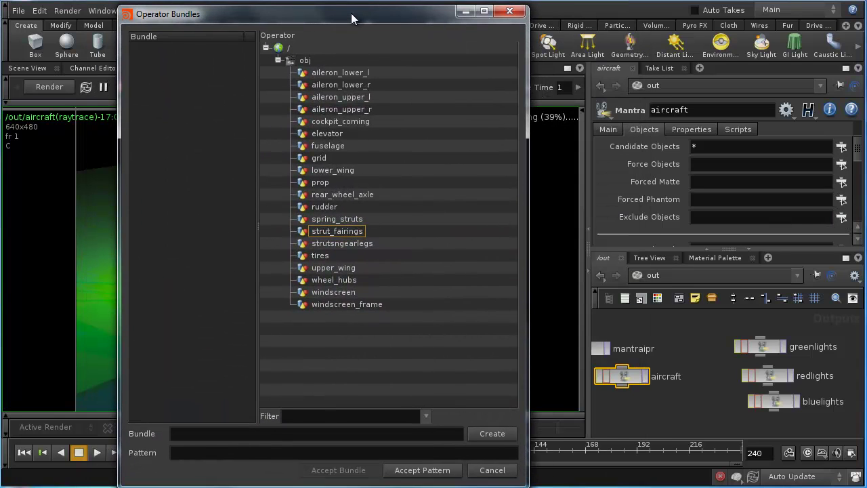
click(326, 71)
shift+click(335, 109)
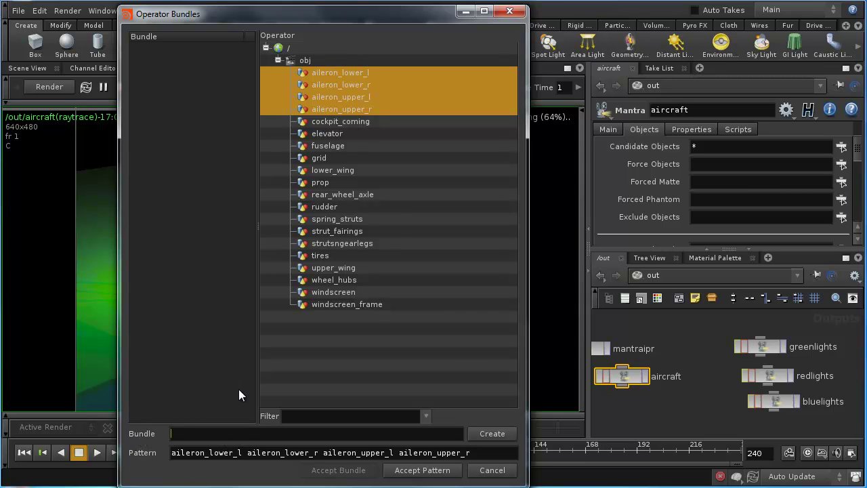
text(Ailerons)
click(495, 433)
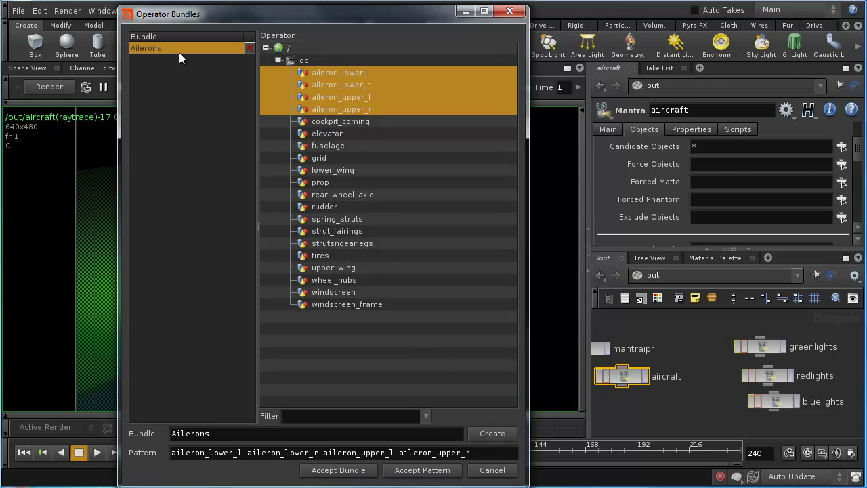
Create a bundle named struts from spring_struts and strut_fairings, and close the Operator Bundles window without accepting a pattern.
click(362, 231)
ctrl+click(352, 219)
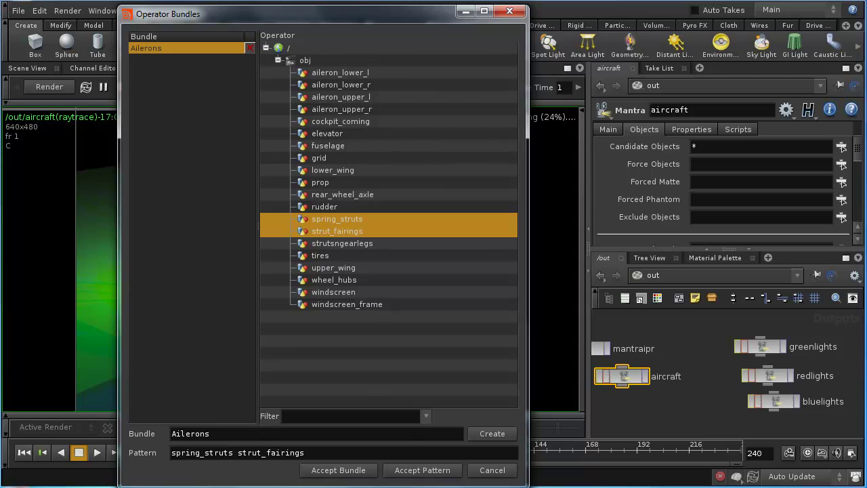
double_click(221, 431)
text(struts)
click(497, 433)
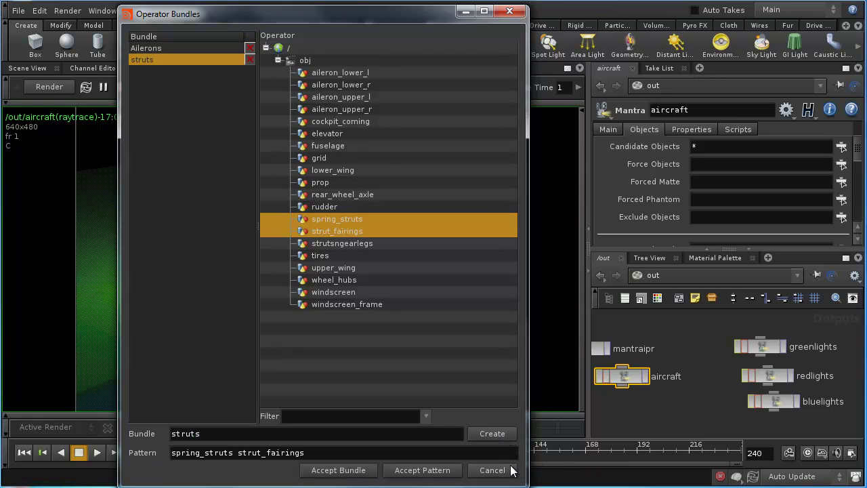
click(509, 11)
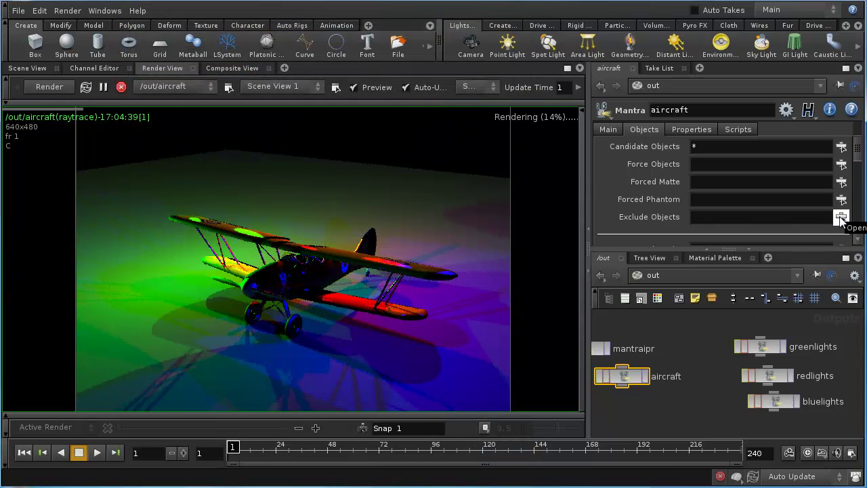
click(708, 220)
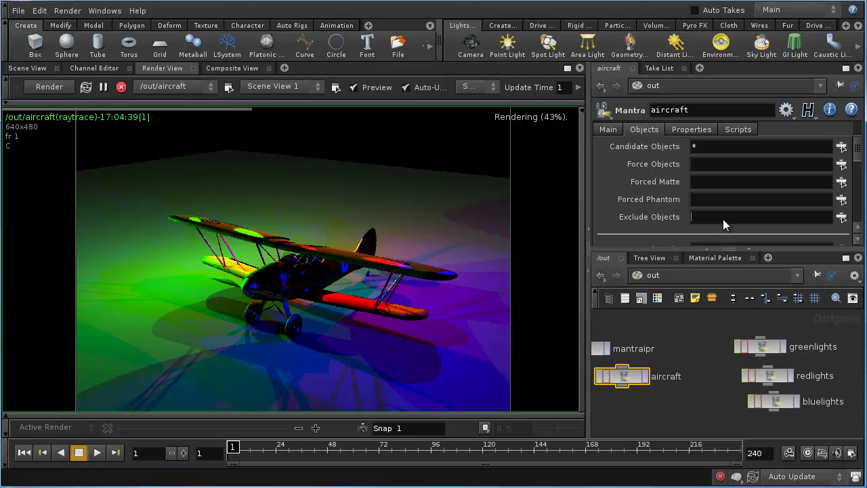
text(@struts)
key(Return)
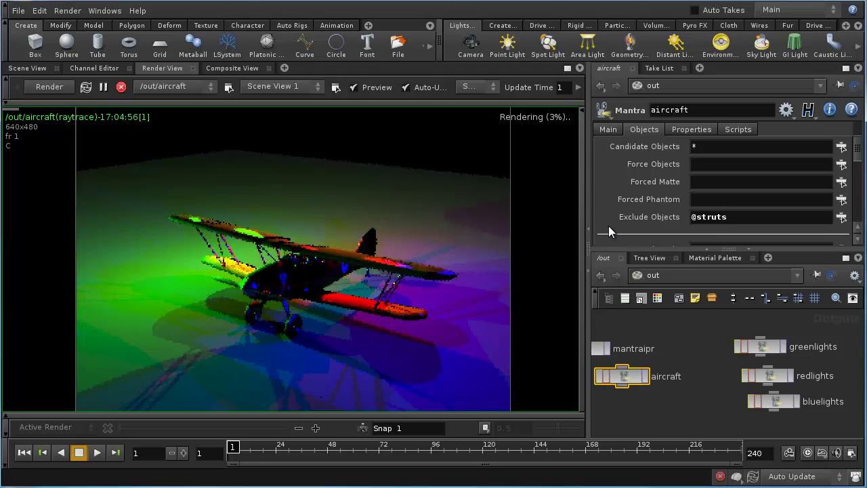
click(745, 217)
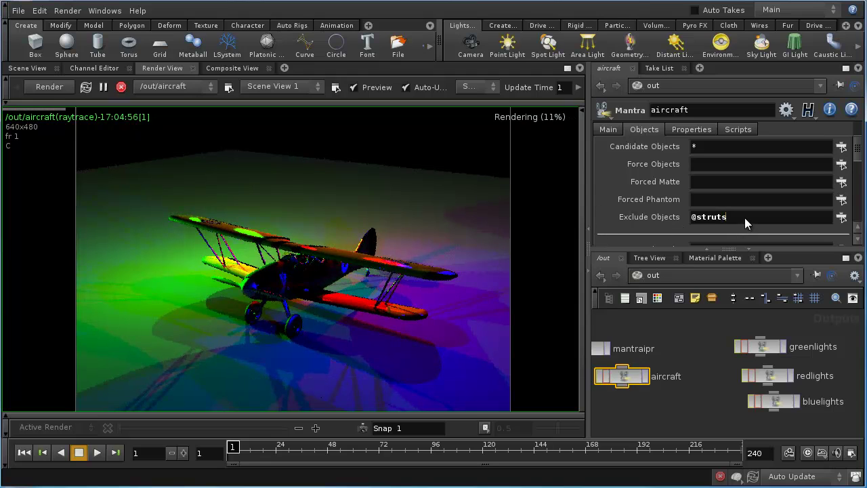
text(@wings)
key(Return)
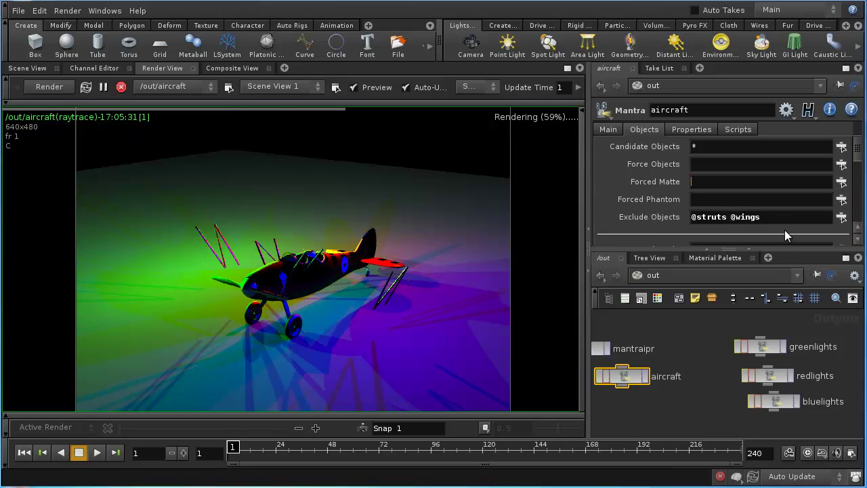
click(724, 217)
key(ctrl+c)
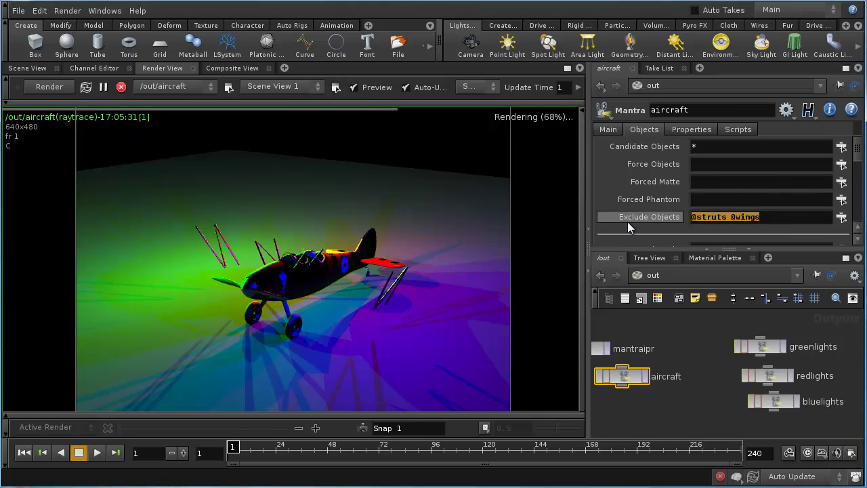
key(BackSpace)
click(745, 200)
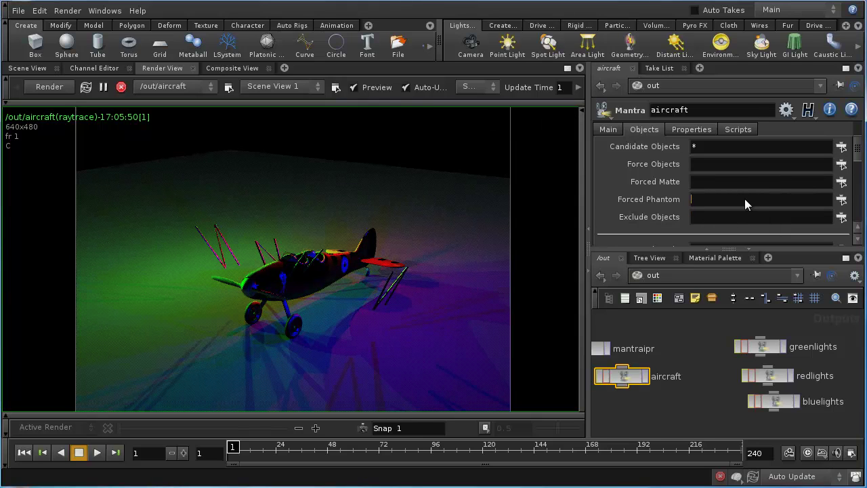
key(ctrl+v)
key(Return)
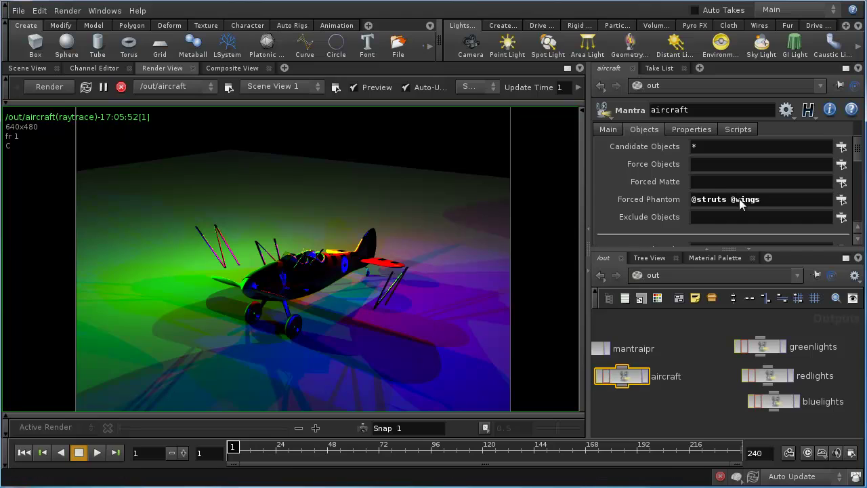
click(763, 199)
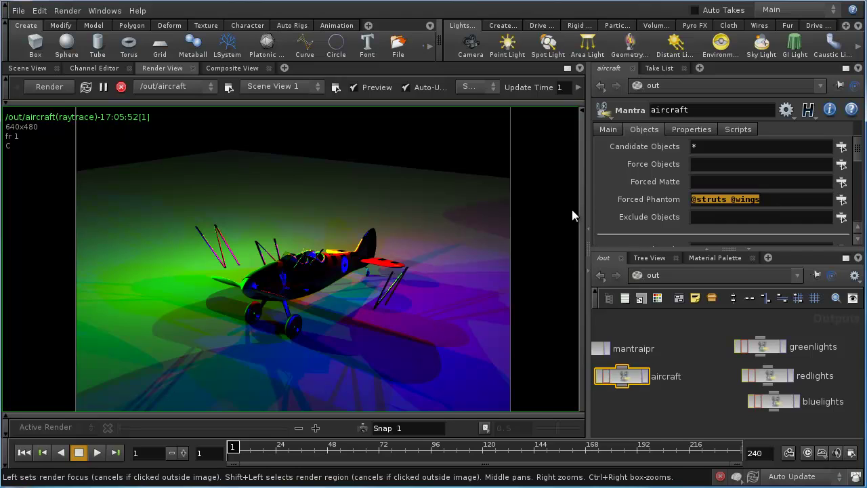
key(BackSpace)
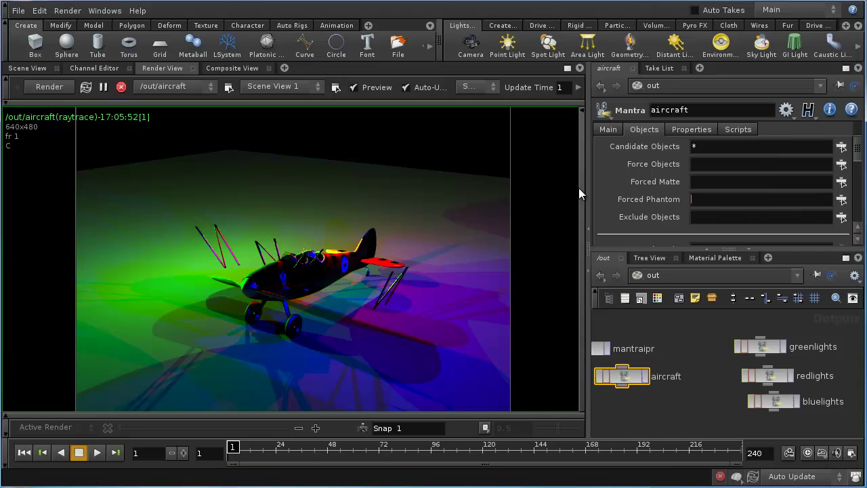